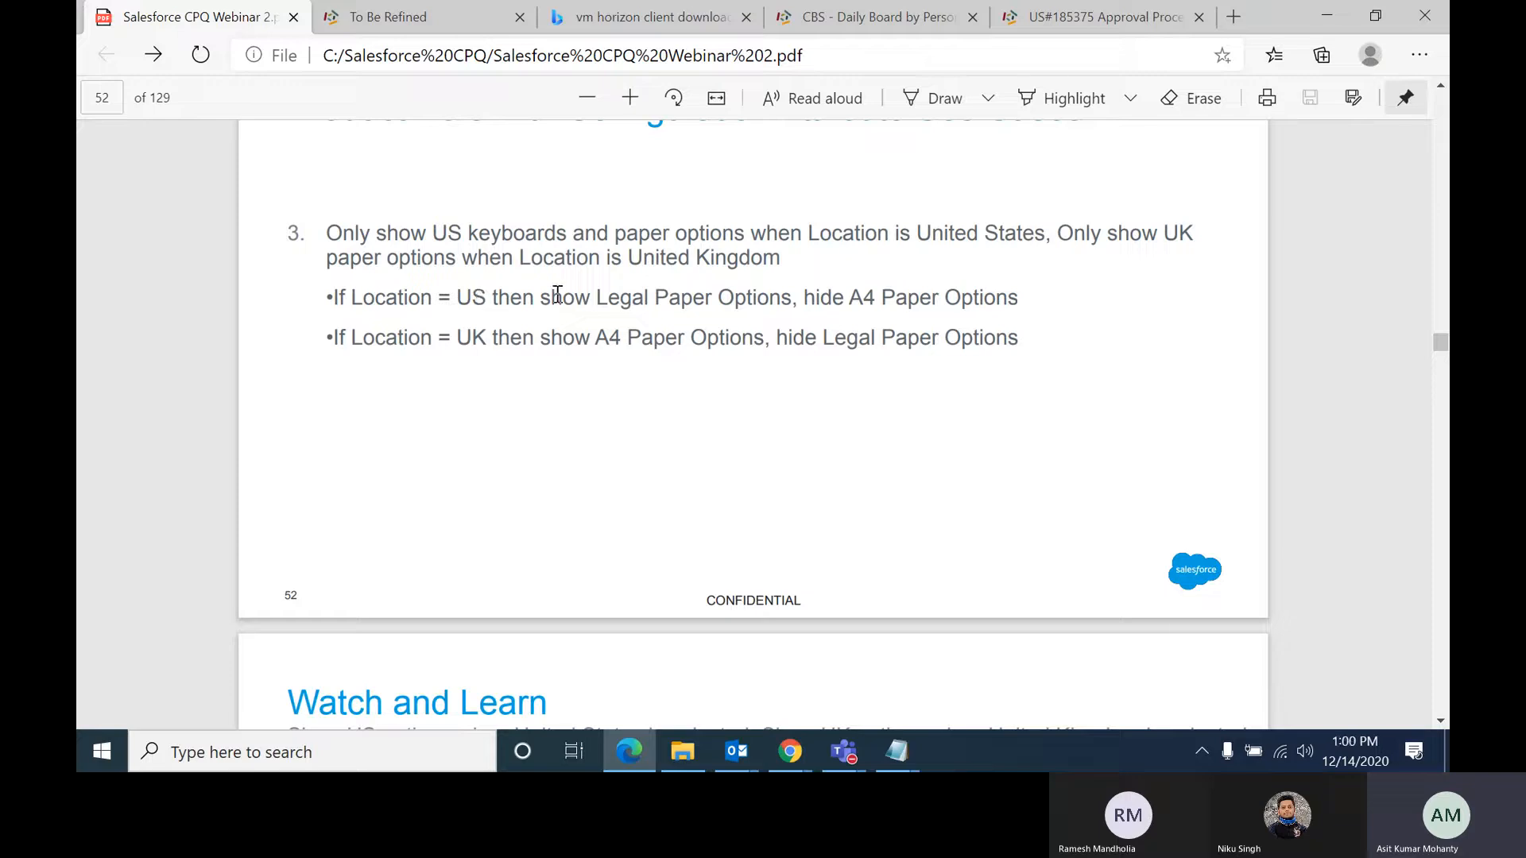
# Step: Examine the use case for showing or hiding Legal and A4 paper options by US or UK location, including its Watch and Learn example
pyautogui.moveTo(552, 298); pyautogui.dragTo(1003, 299)
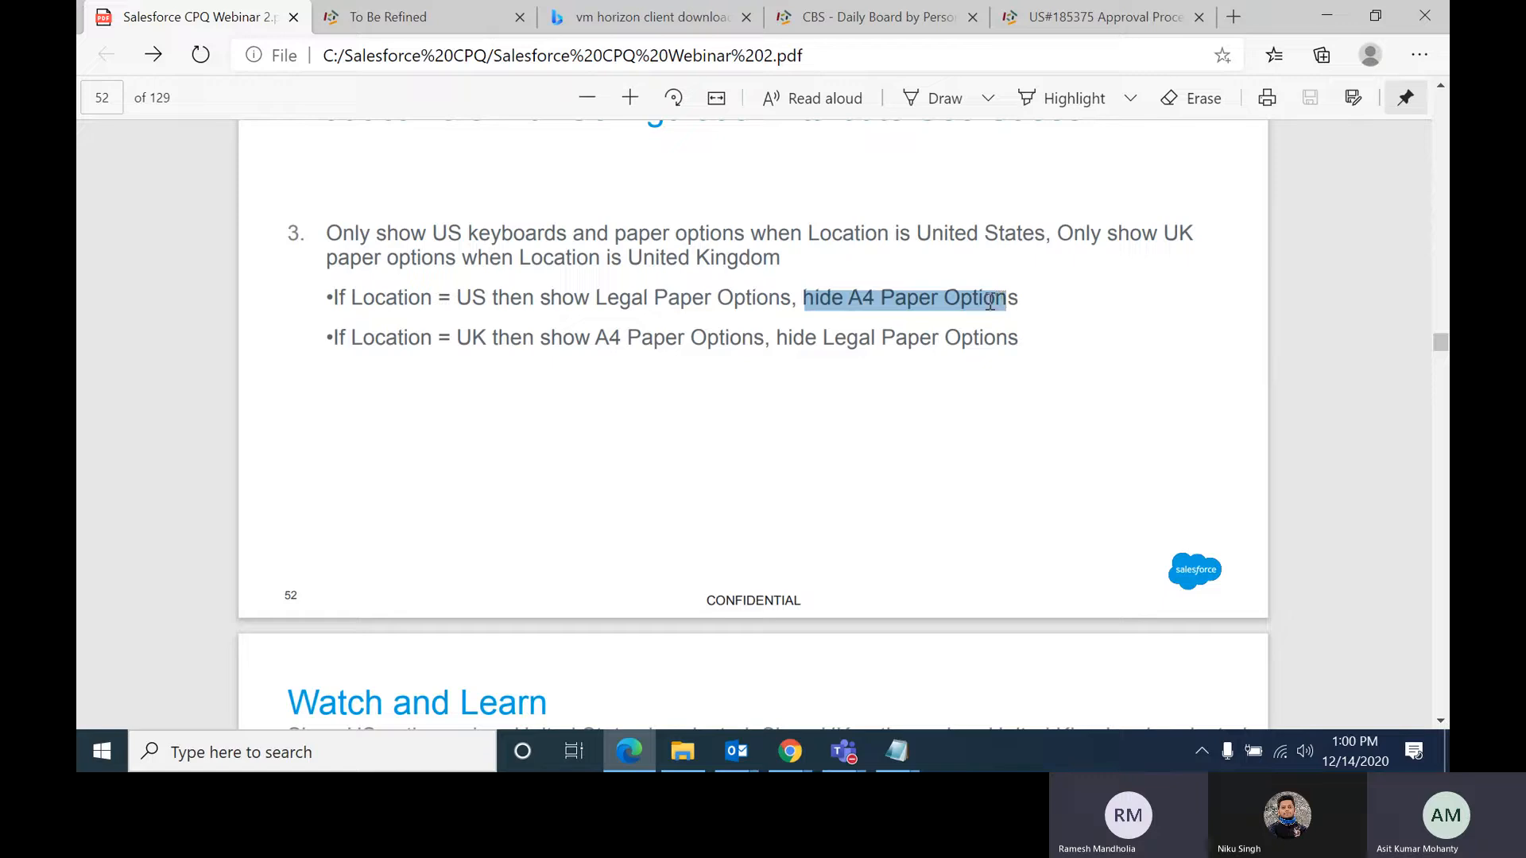
pyautogui.moveTo(608, 299); pyautogui.dragTo(995, 299)
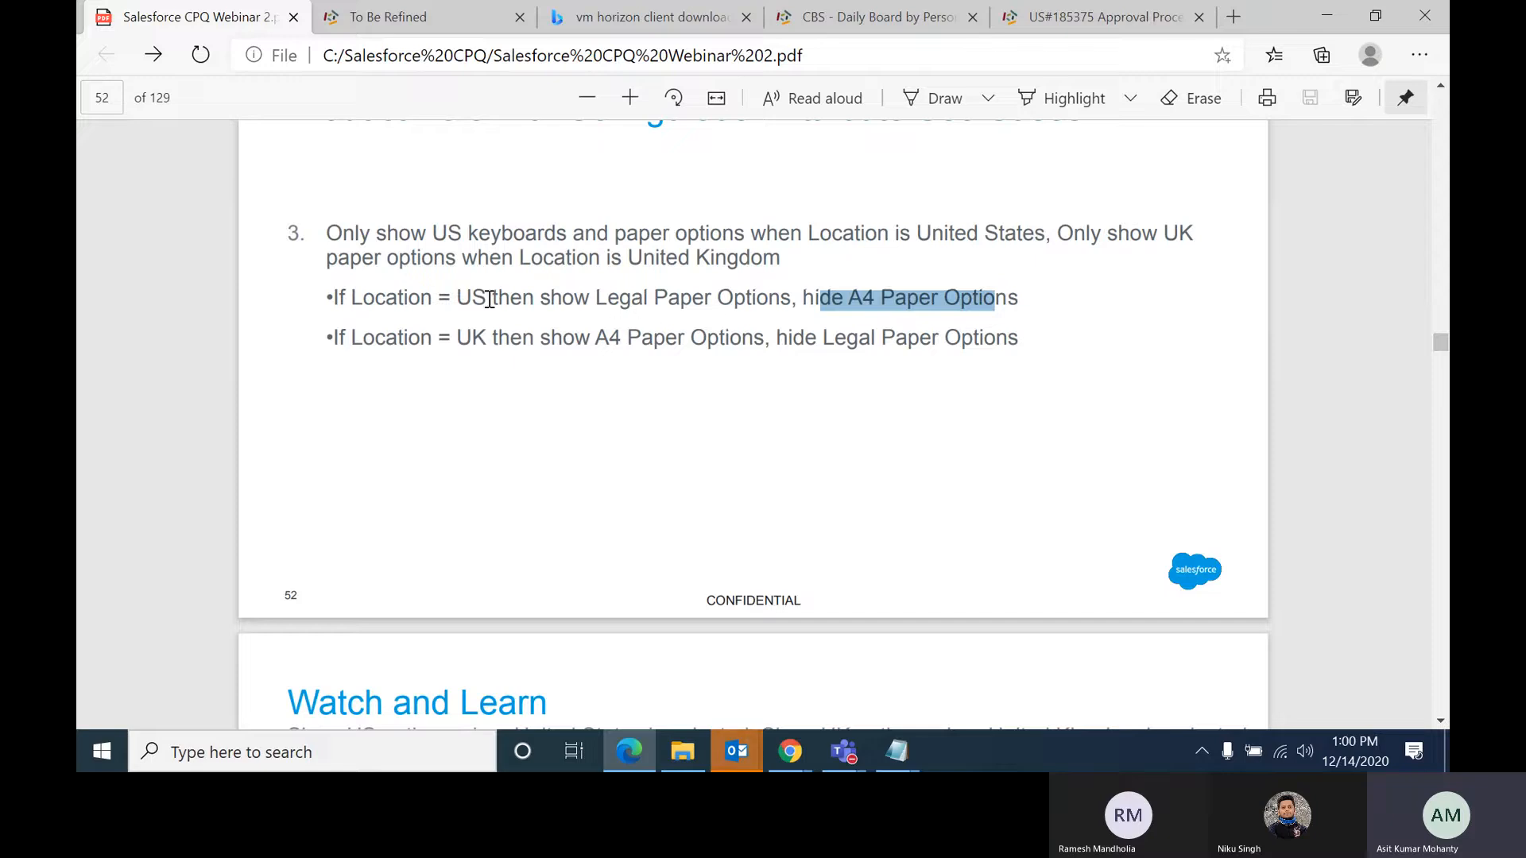
pyautogui.moveTo(540, 301); pyautogui.dragTo(956, 295)
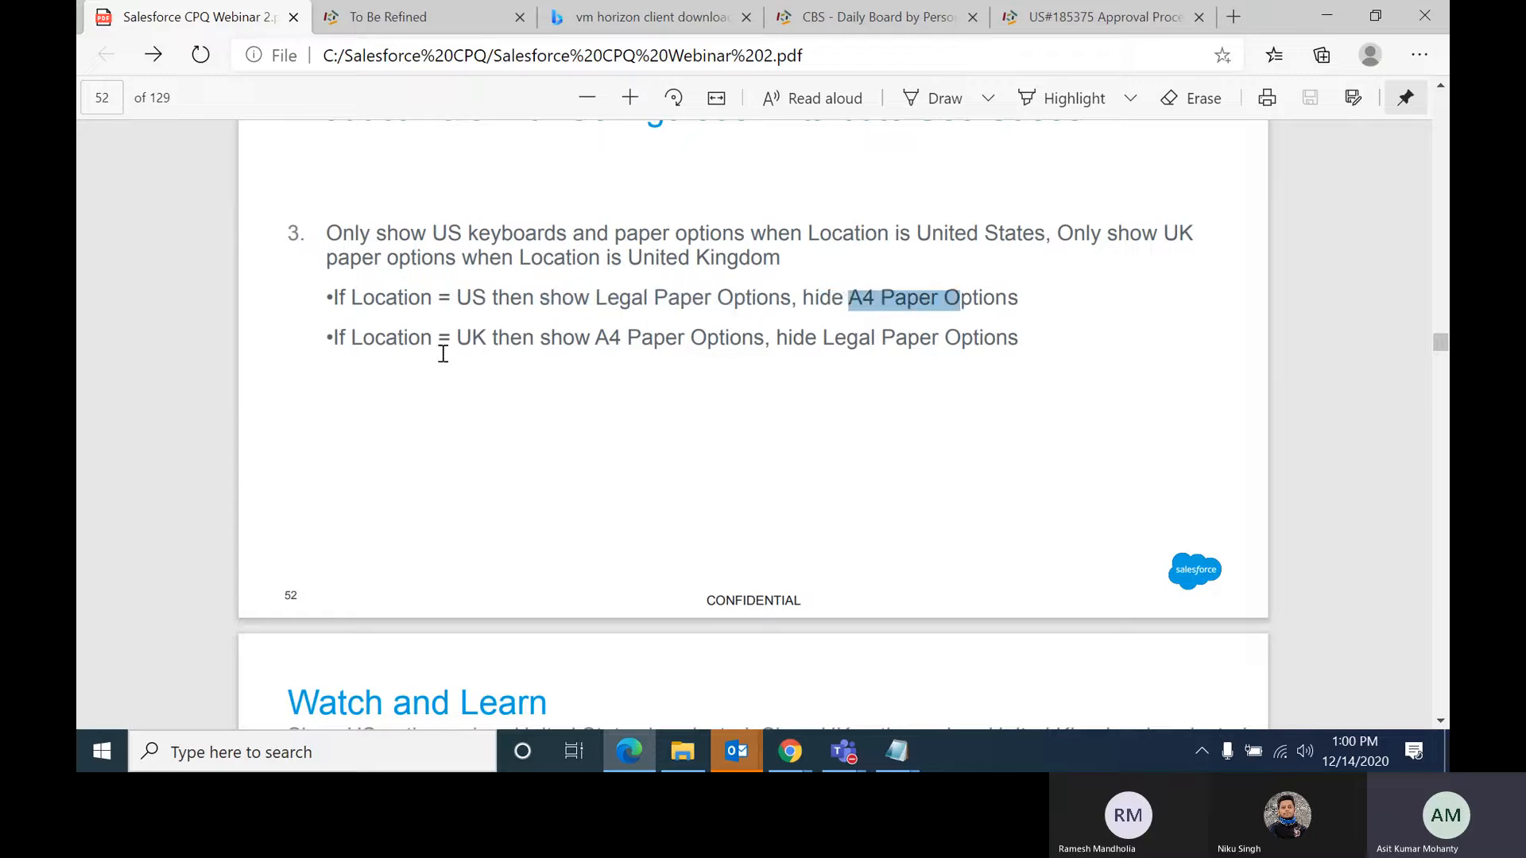
pyautogui.moveTo(486, 338); pyautogui.dragTo(450, 340)
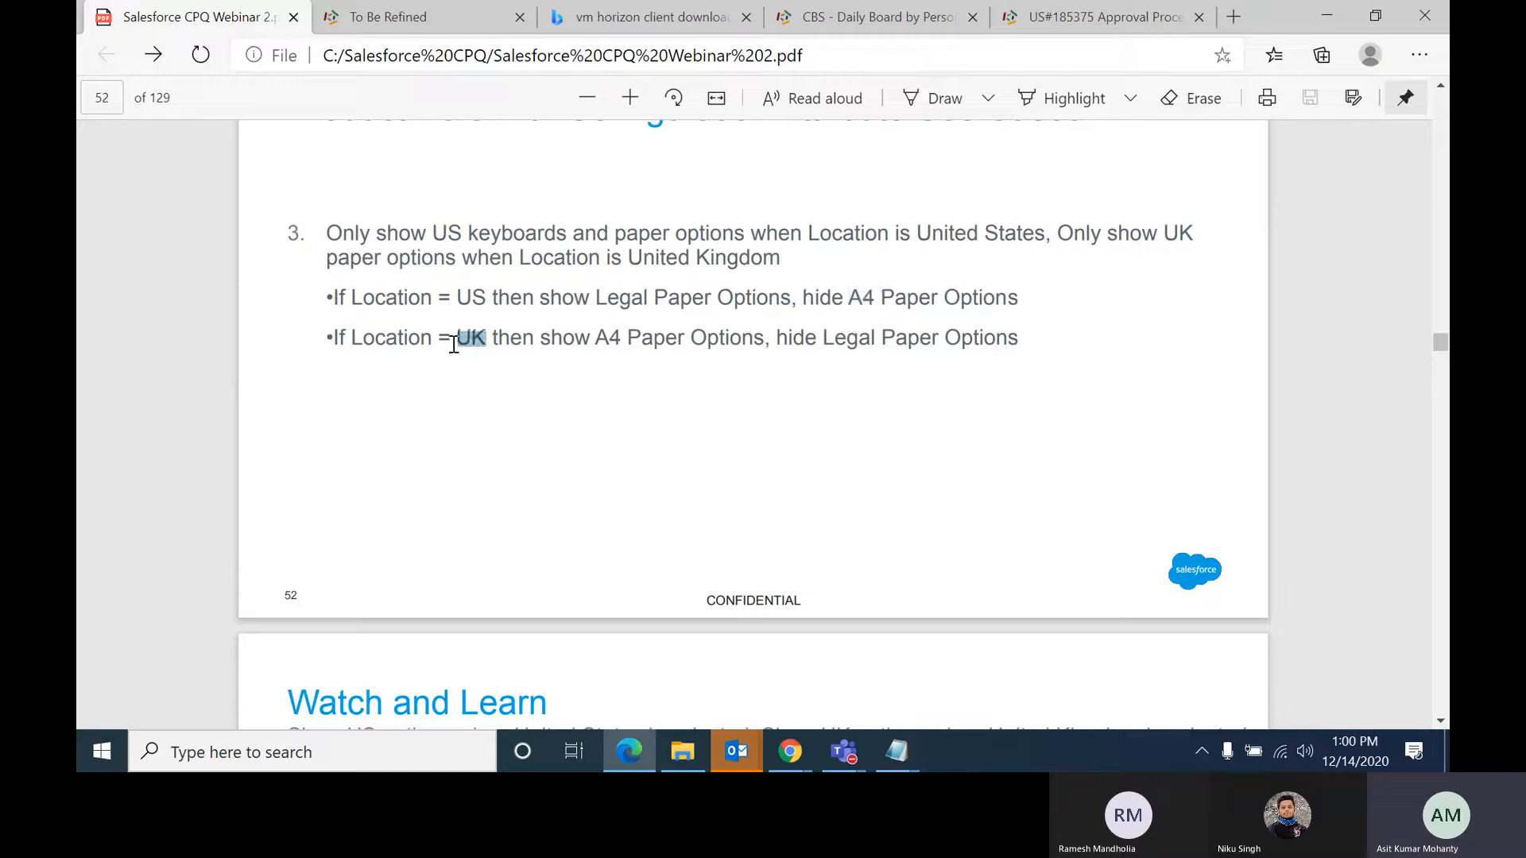
pyautogui.moveTo(549, 348); pyautogui.dragTo(910, 304)
pyautogui.moveTo(665, 340); pyautogui.dragTo(994, 337)
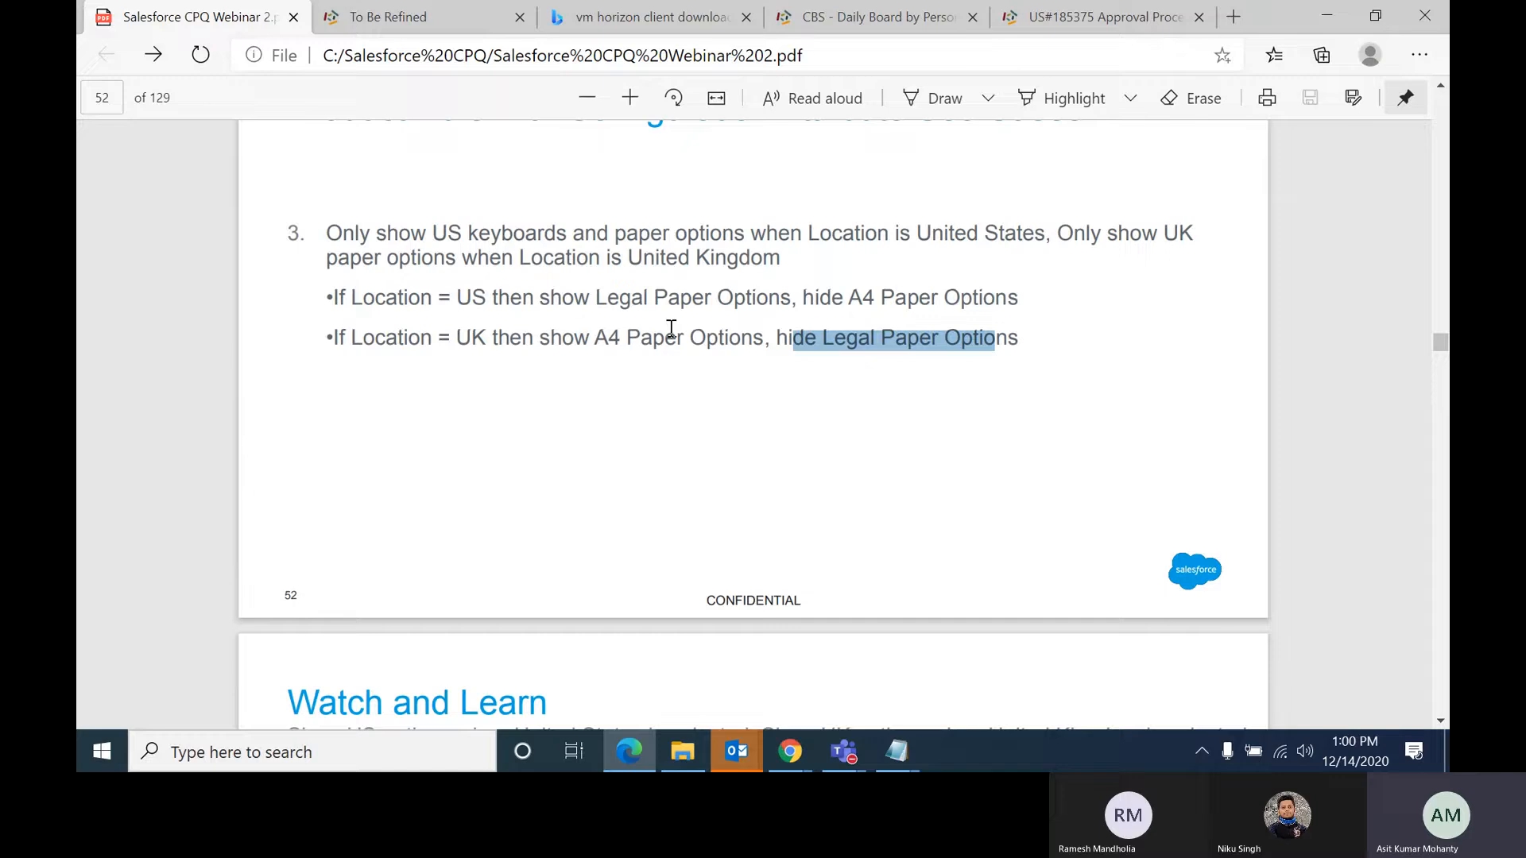
pyautogui.scroll(-5, 675, 331)
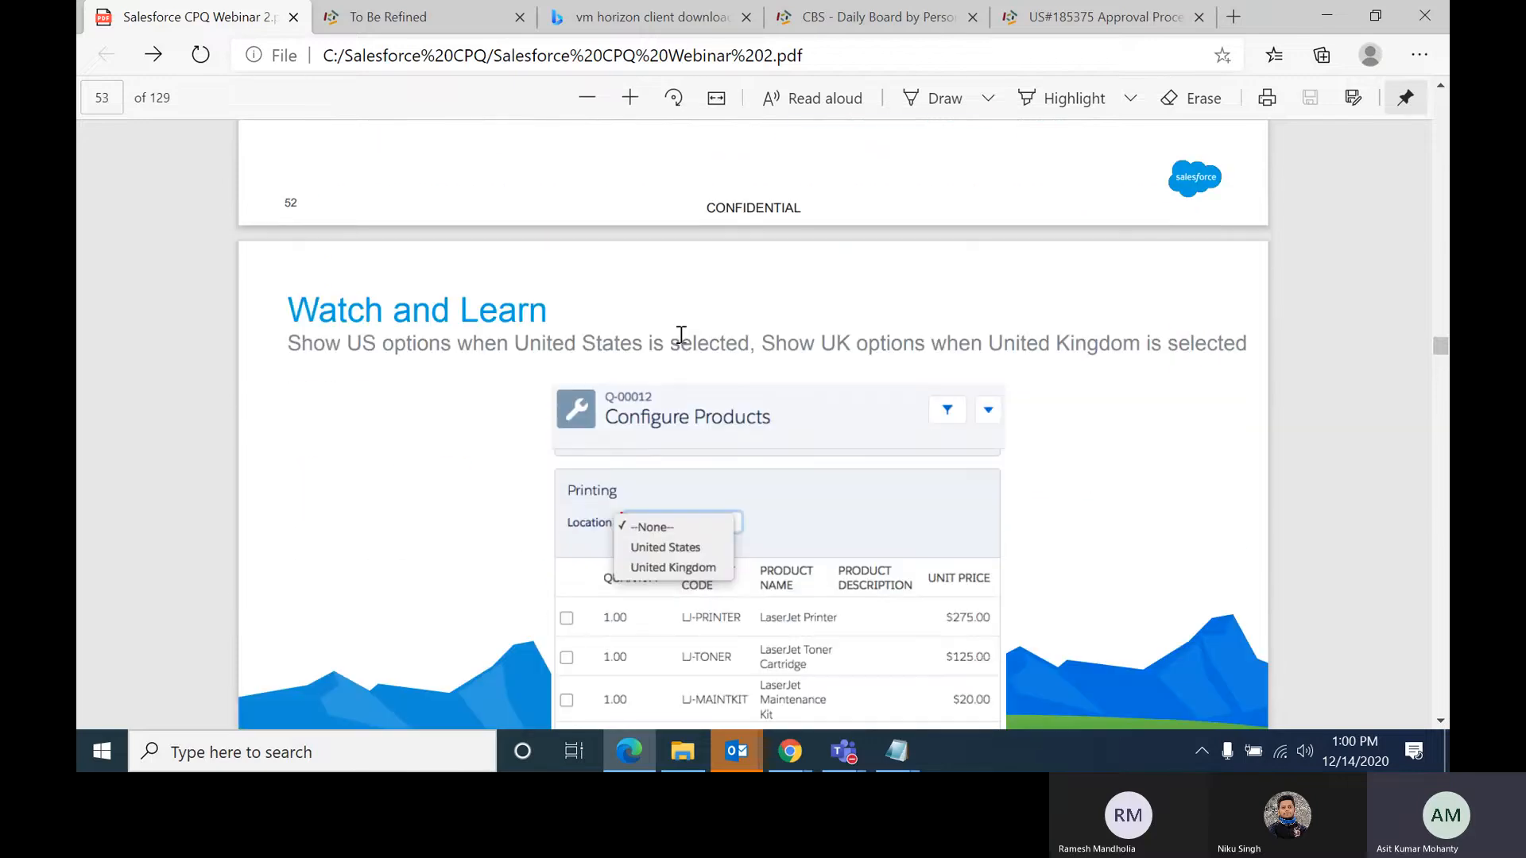
pyautogui.scroll(-2, 681, 335)
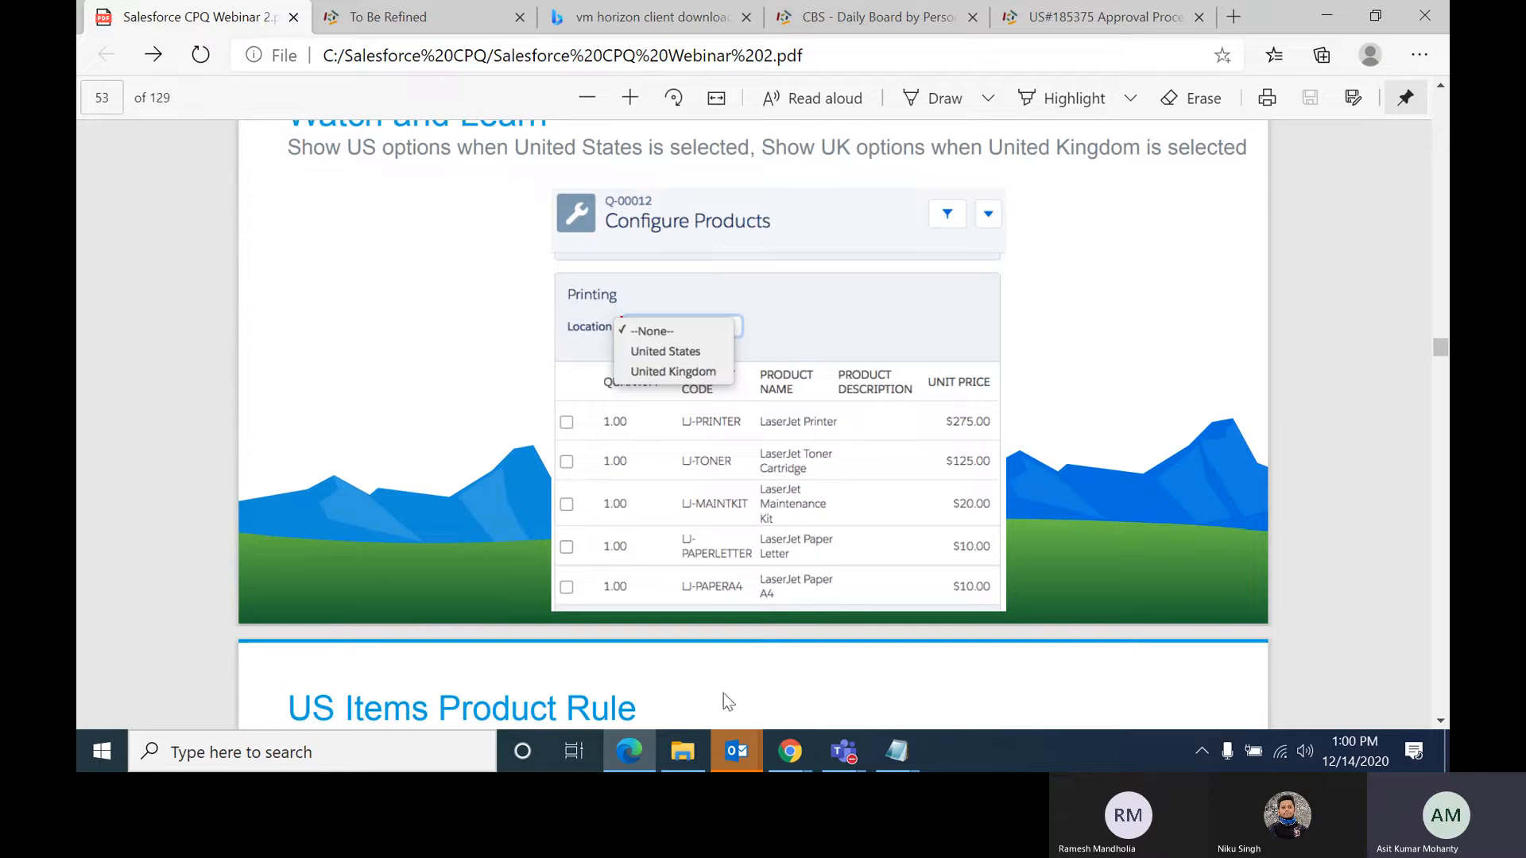
# Step: Switch to Salesforce CPQ in Chrome and open quote Q-00047 for editing its lines
pyautogui.moveTo(789, 751)
pyautogui.click(399, 682)
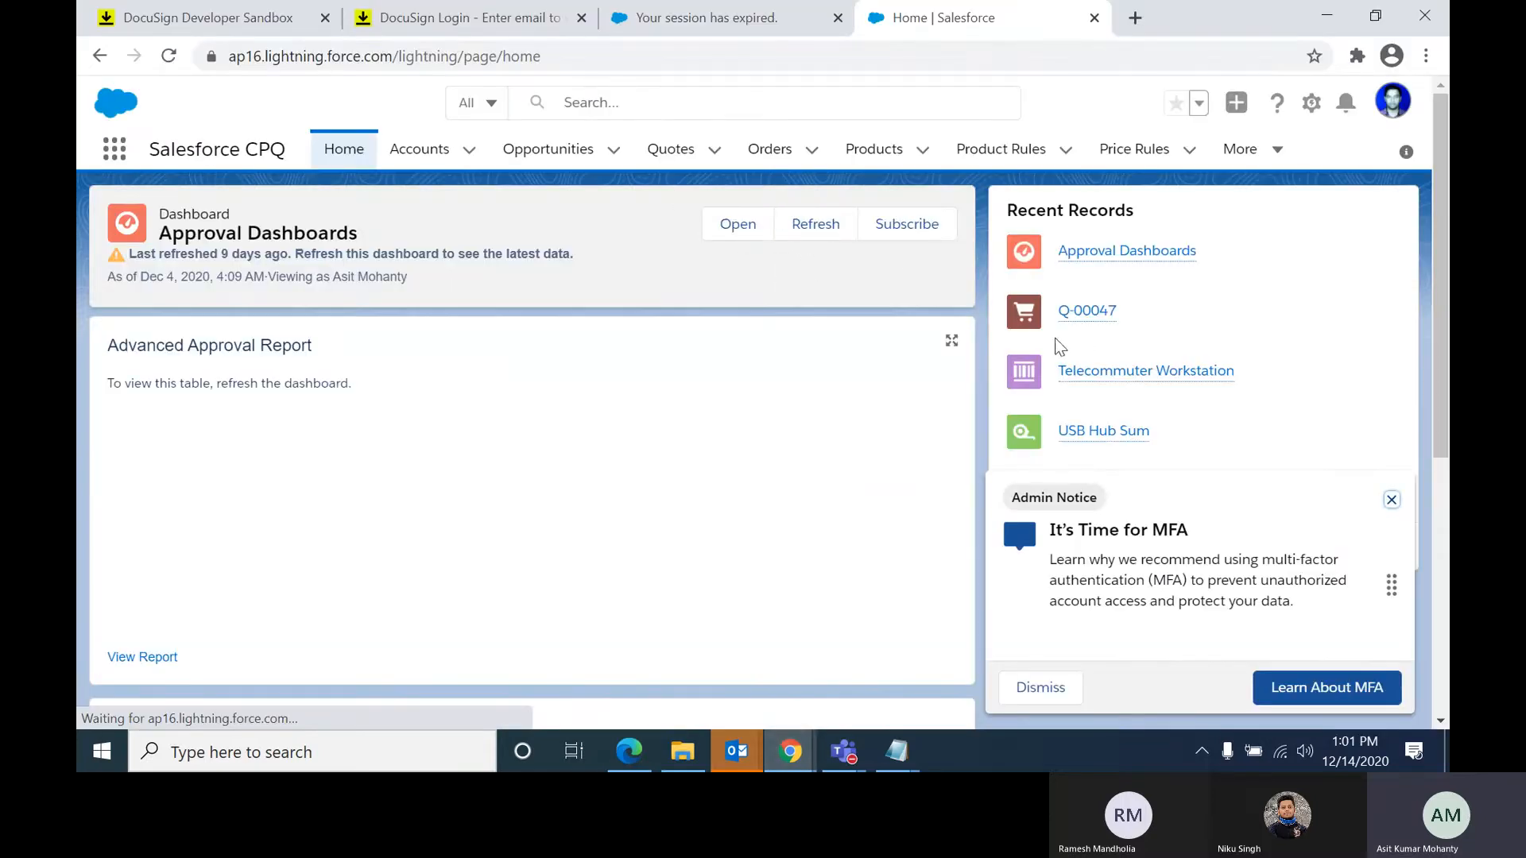
pyautogui.click(668, 159)
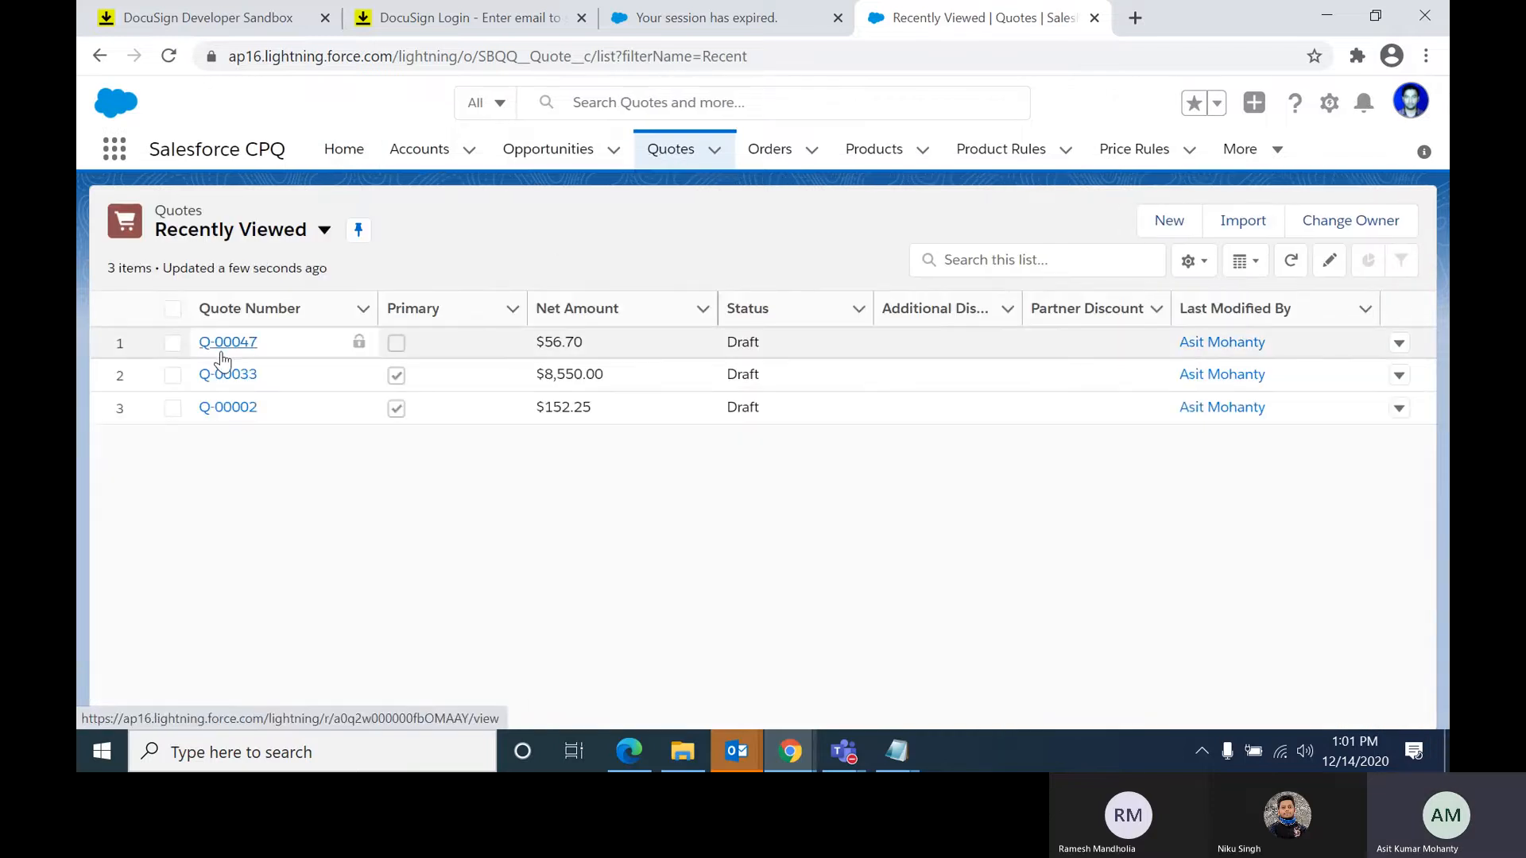
pyautogui.click(221, 350)
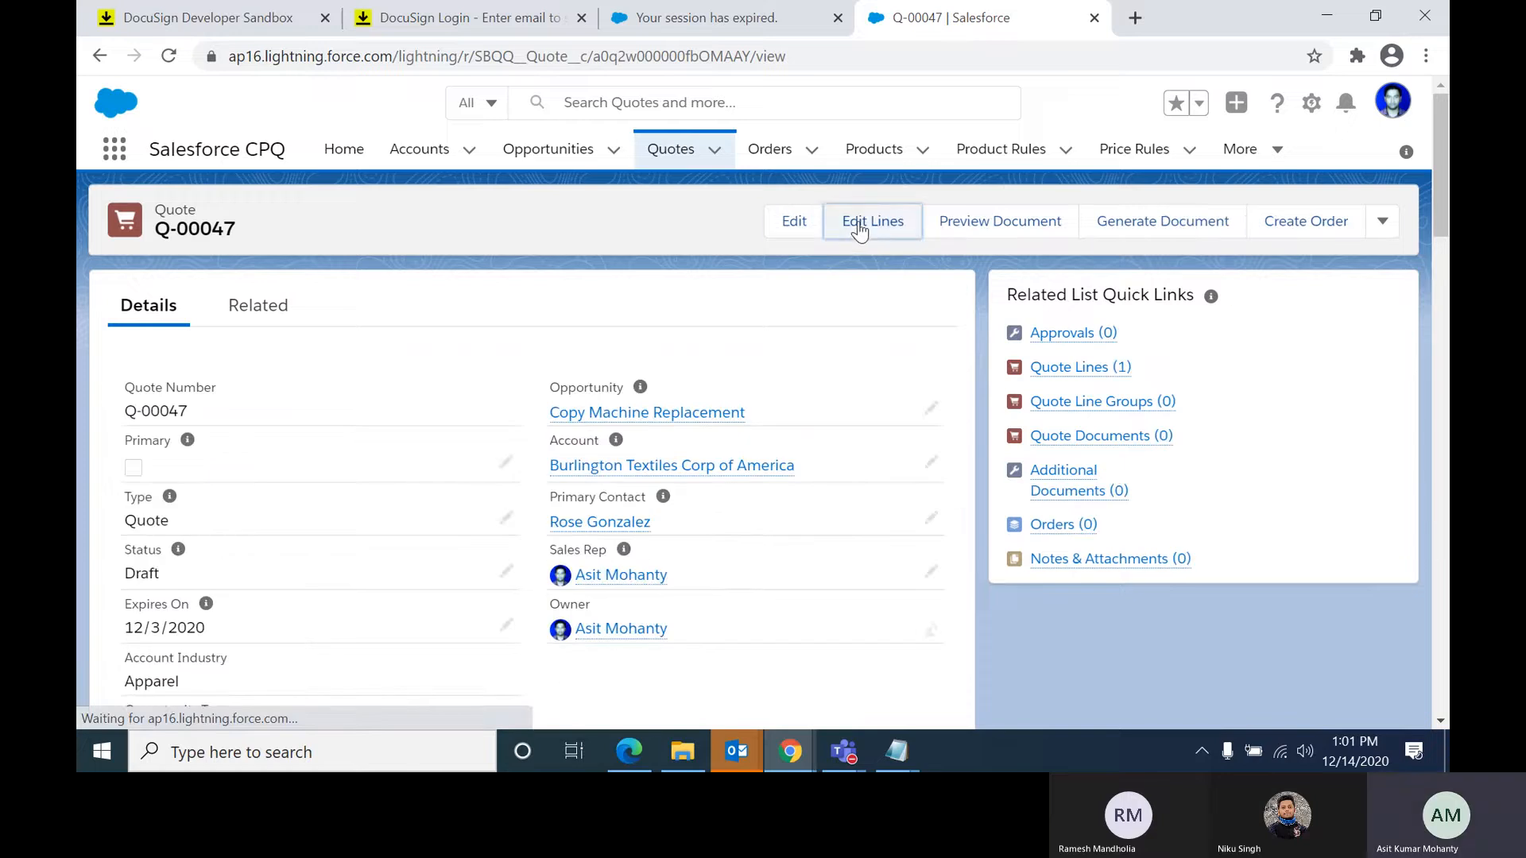
pyautogui.click(858, 230)
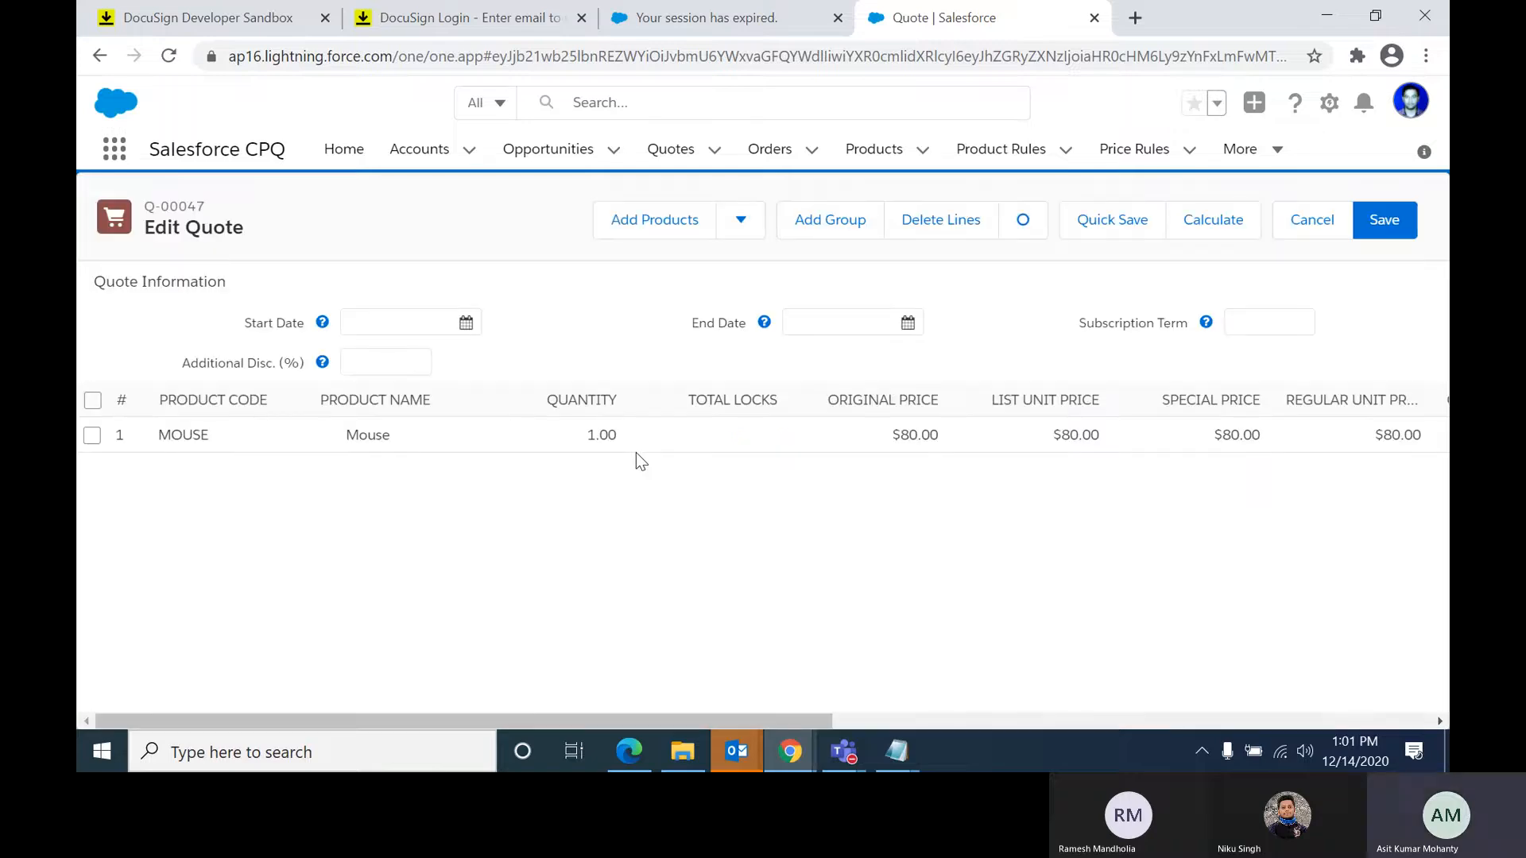
# Step: Delete the Mouse line from the quote and add the Telecommuter Workstation product in its place
pyautogui.click(92, 400)
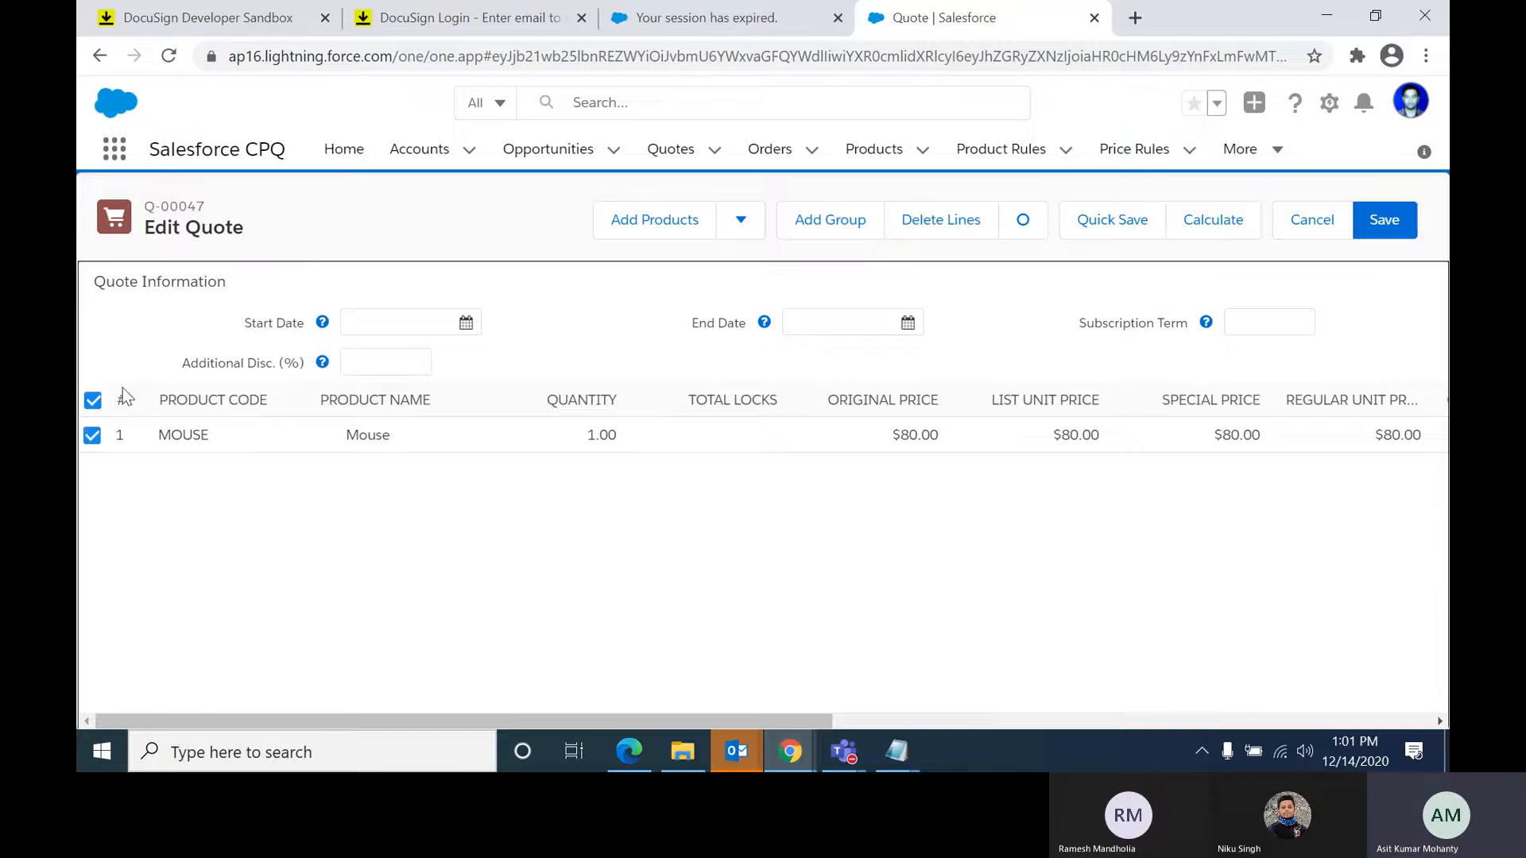
pyautogui.click(940, 221)
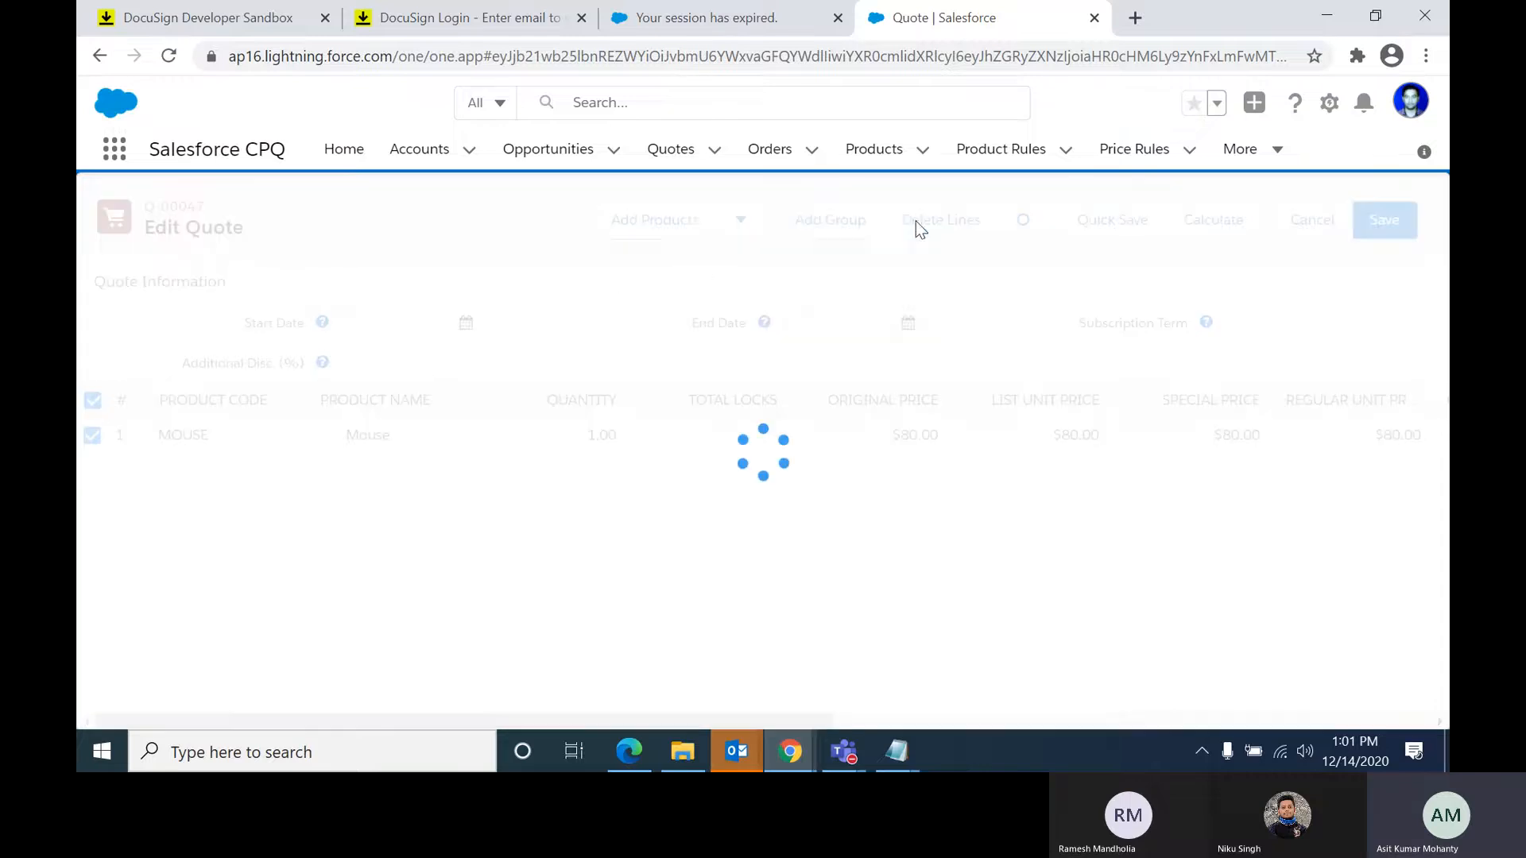
pyautogui.click(677, 229)
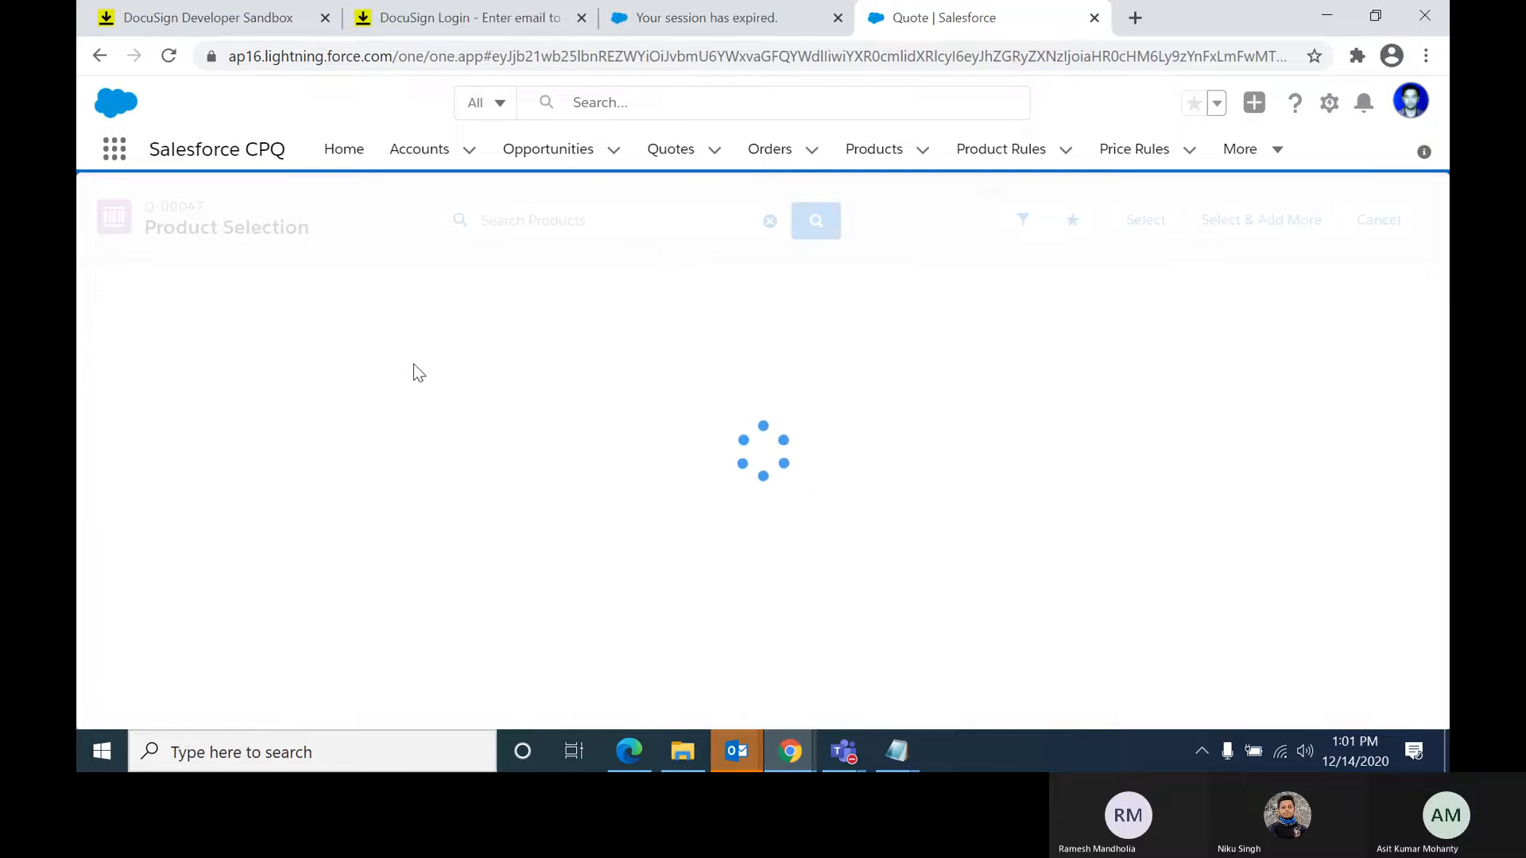
pyautogui.scroll(-15, 198, 480)
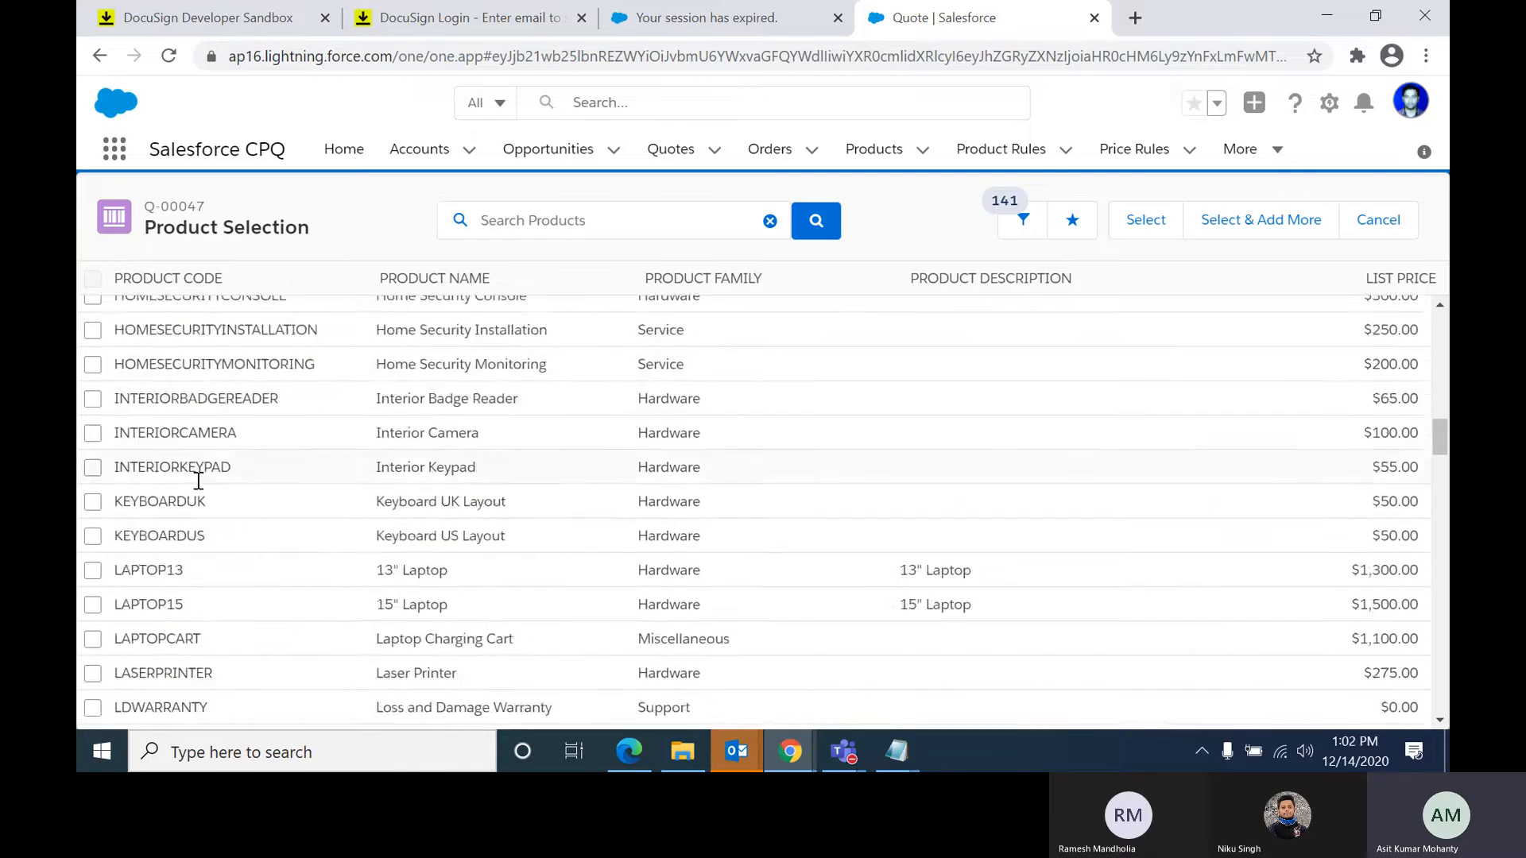
pyautogui.scroll(-15, 198, 480)
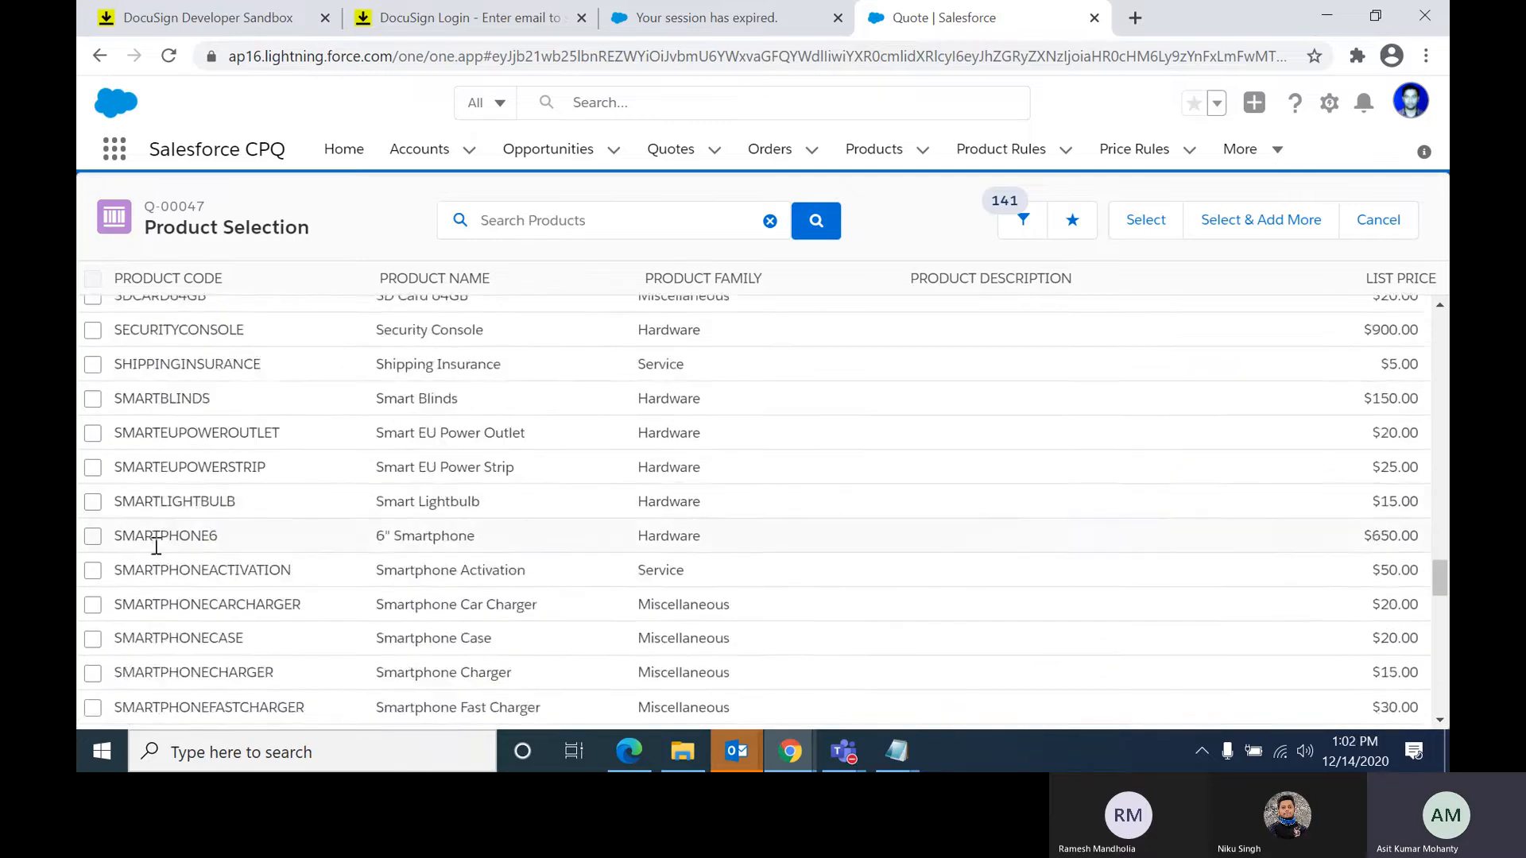
pyautogui.scroll(-15, 156, 546)
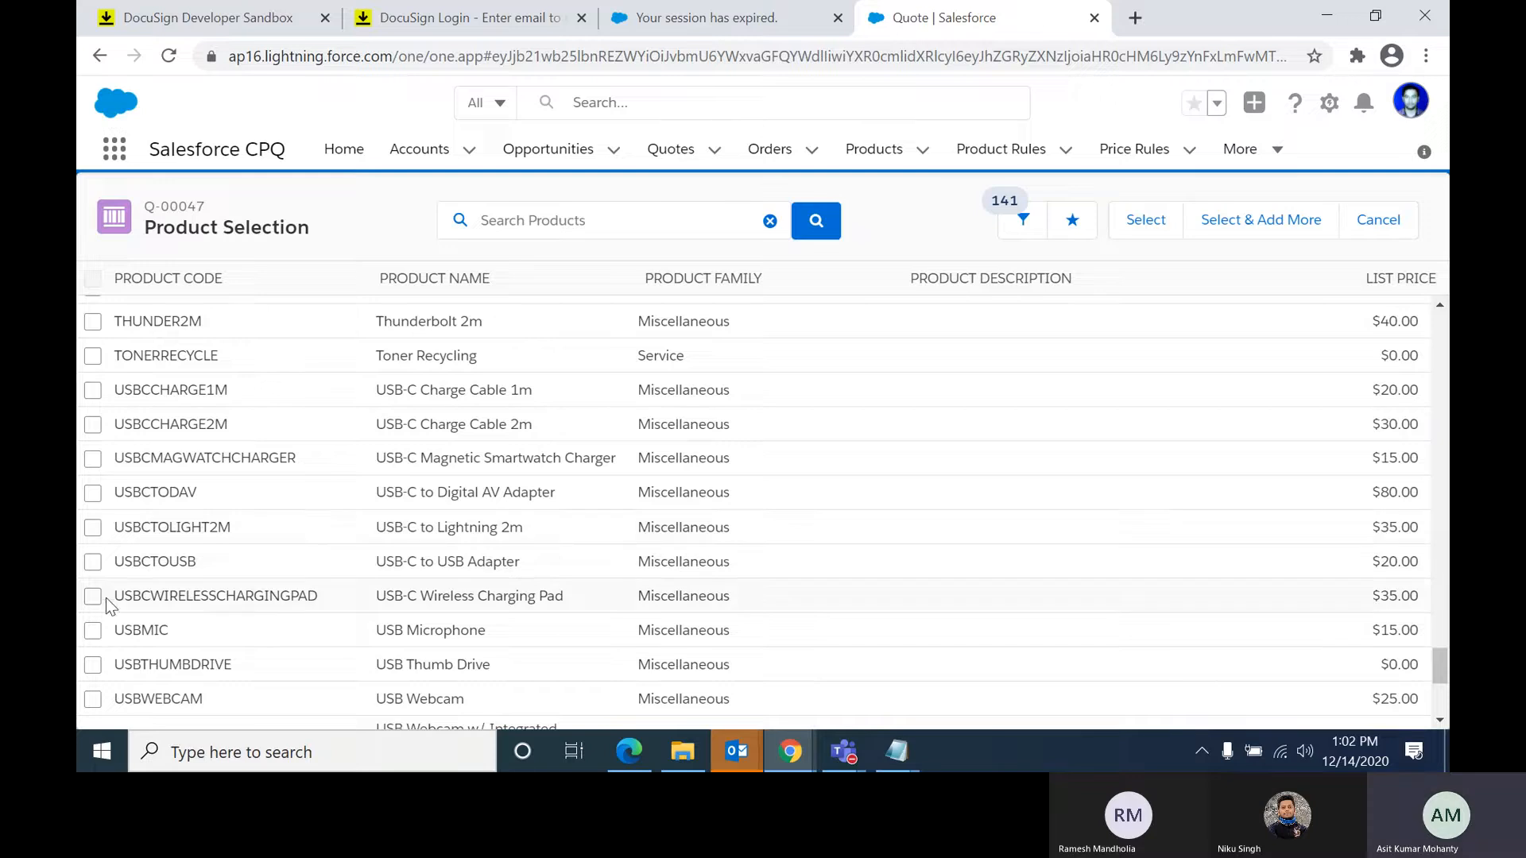
pyautogui.scroll(4, 95, 640)
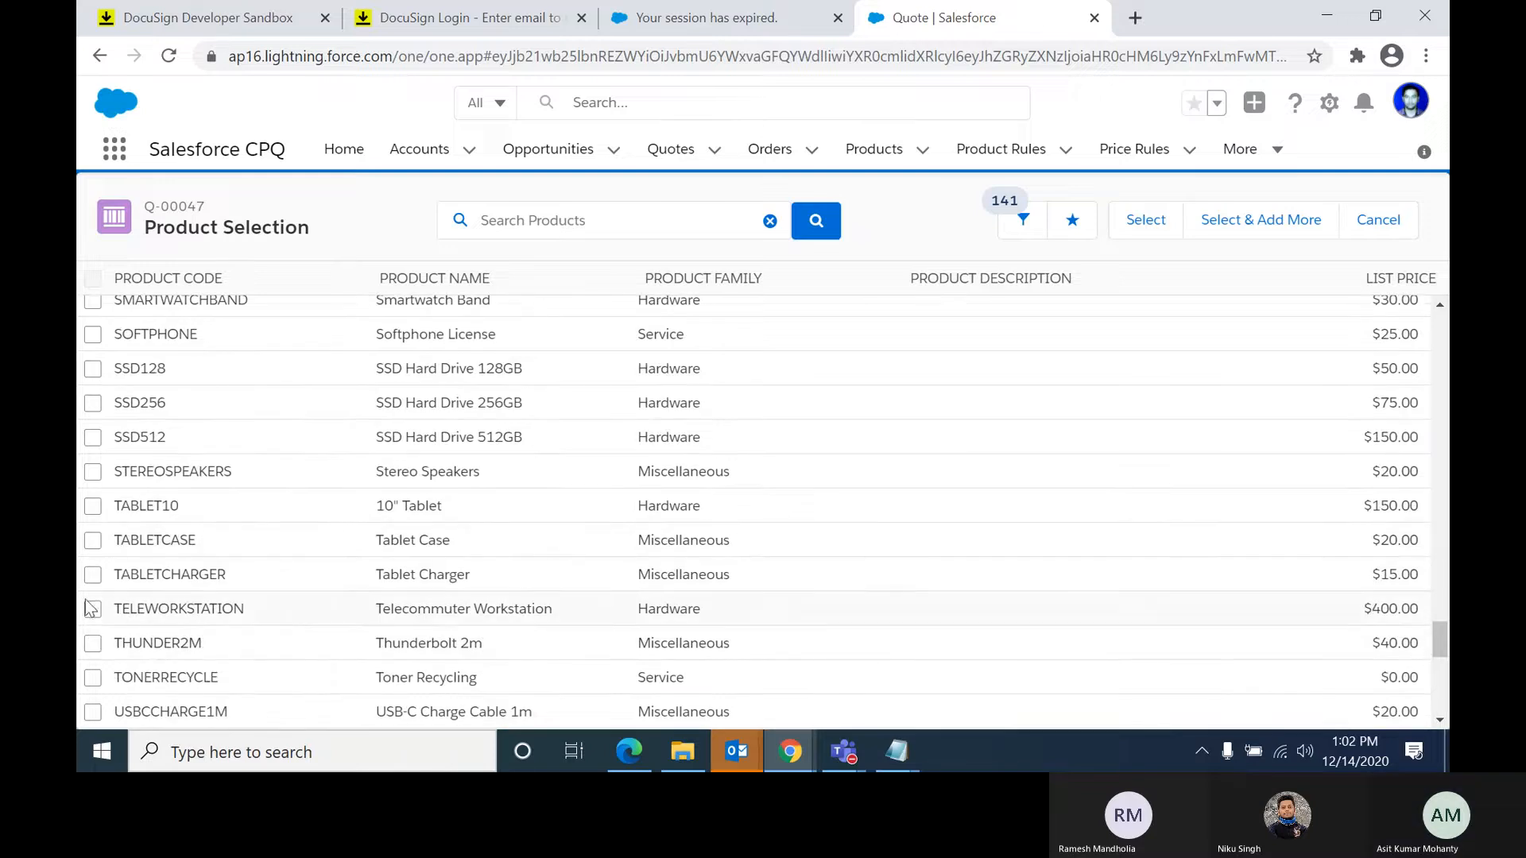
pyautogui.click(92, 609)
pyautogui.click(1138, 220)
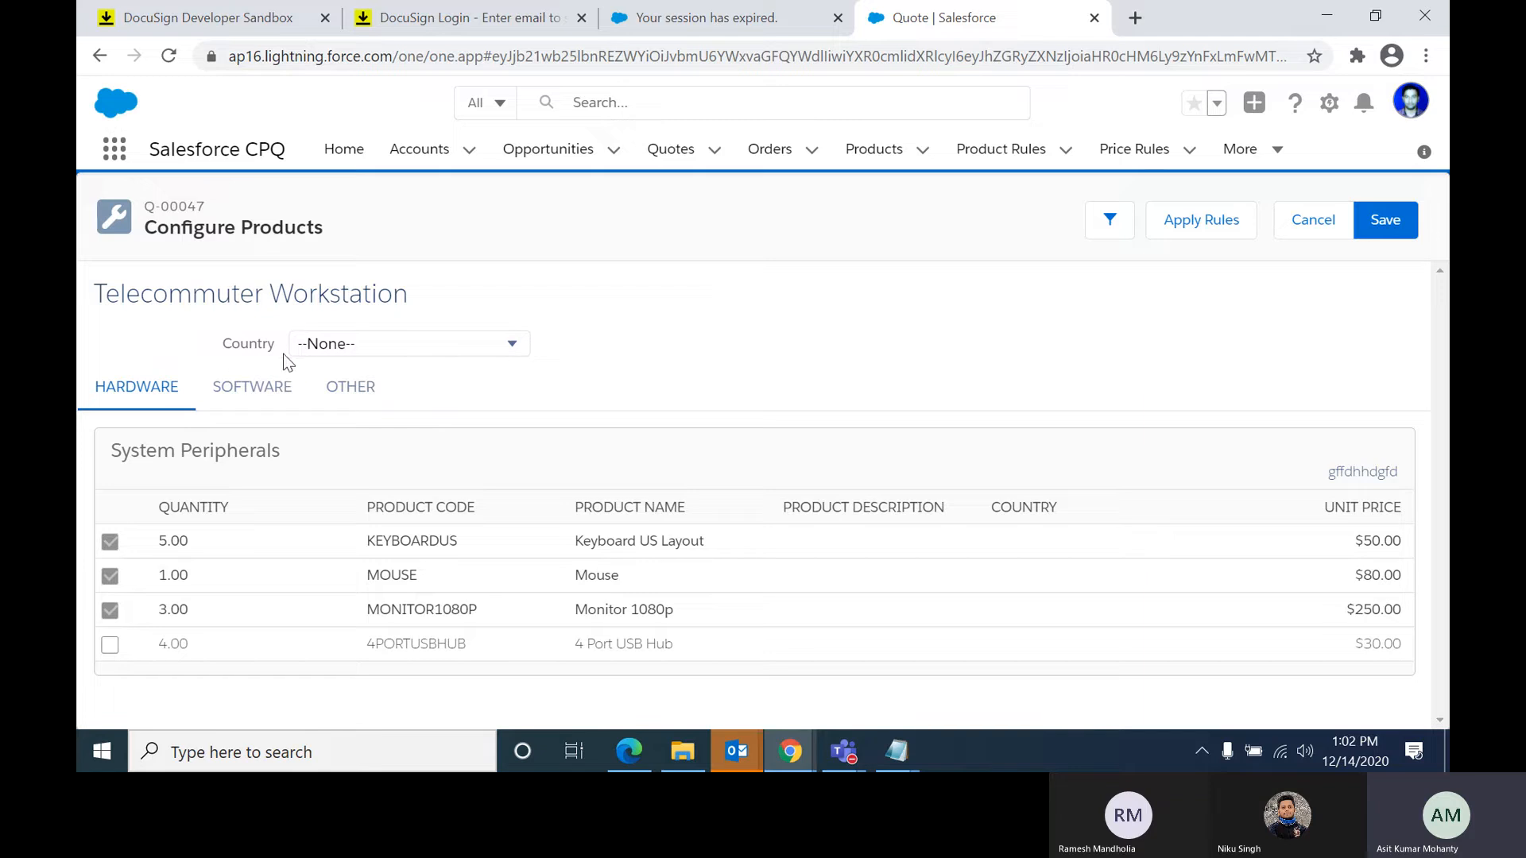
# Step: Set the Telecommuter Workstation's Country to United States and check the other country choices
pyautogui.click(515, 350)
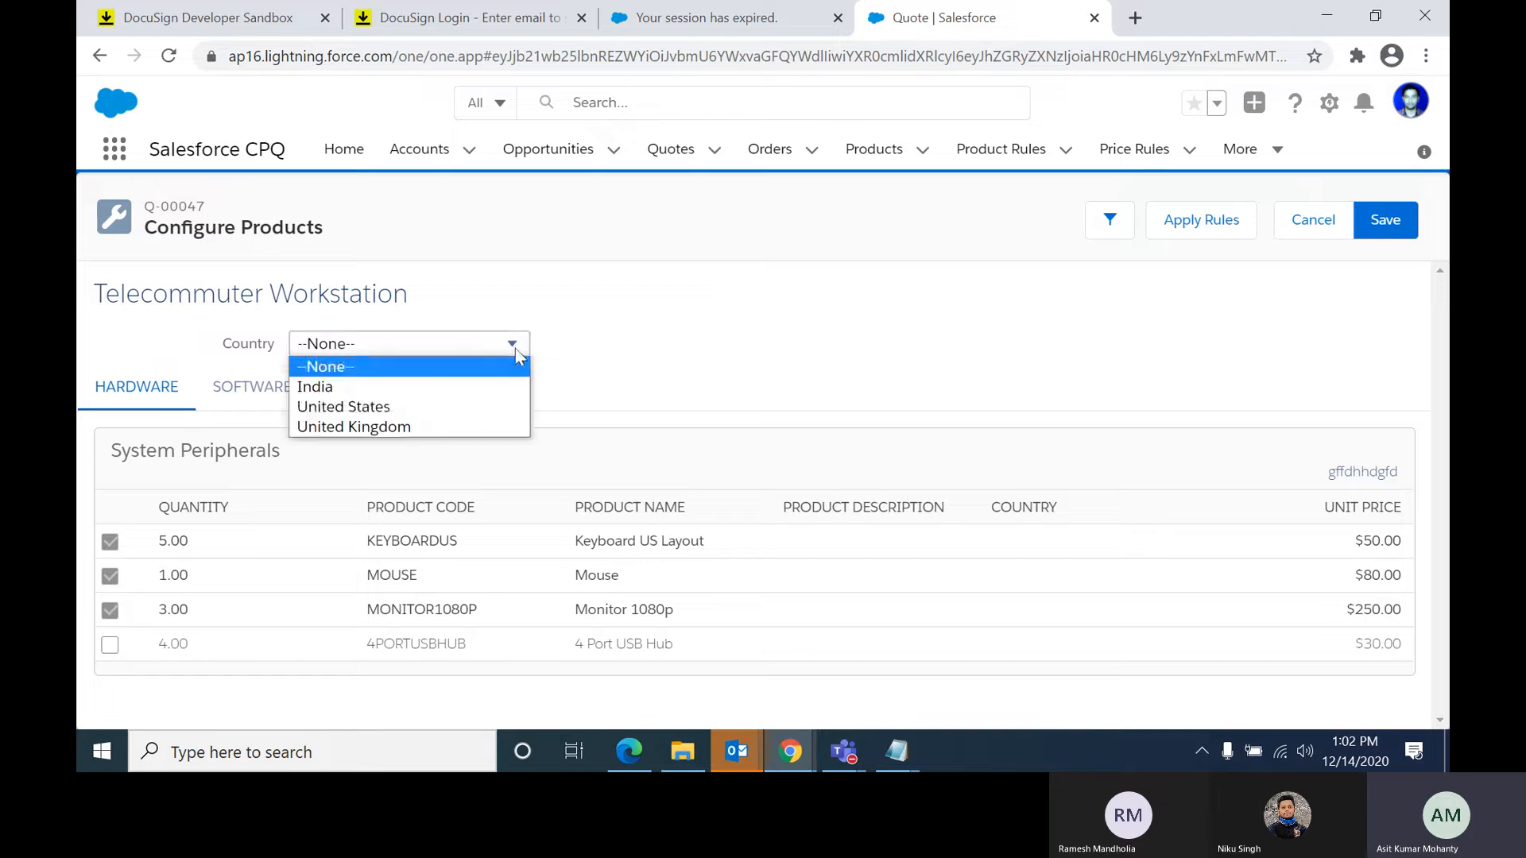
pyautogui.click(451, 412)
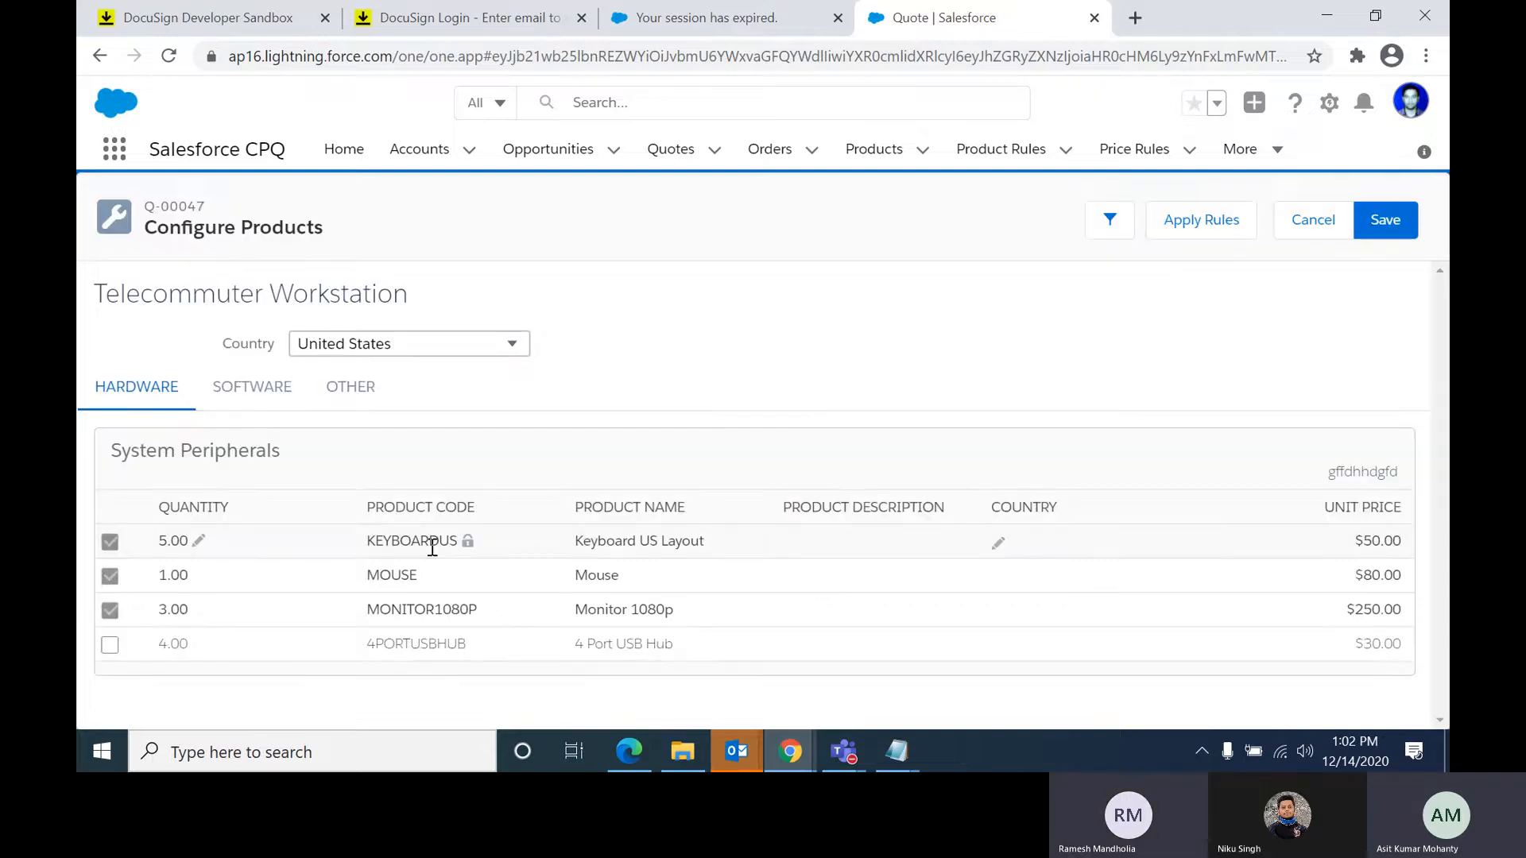
pyautogui.click(505, 345)
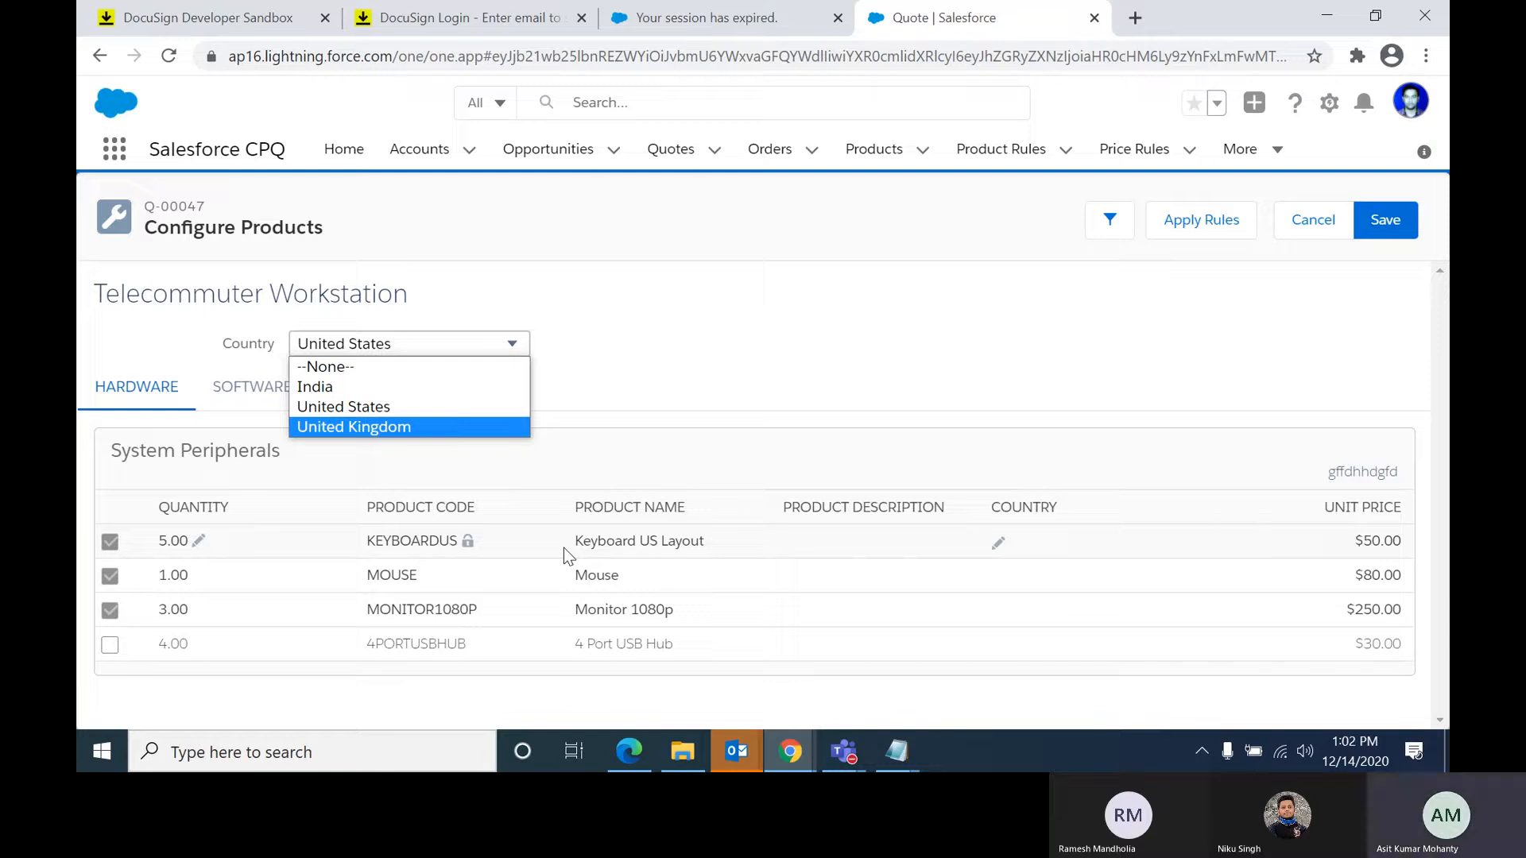
pyautogui.click(609, 364)
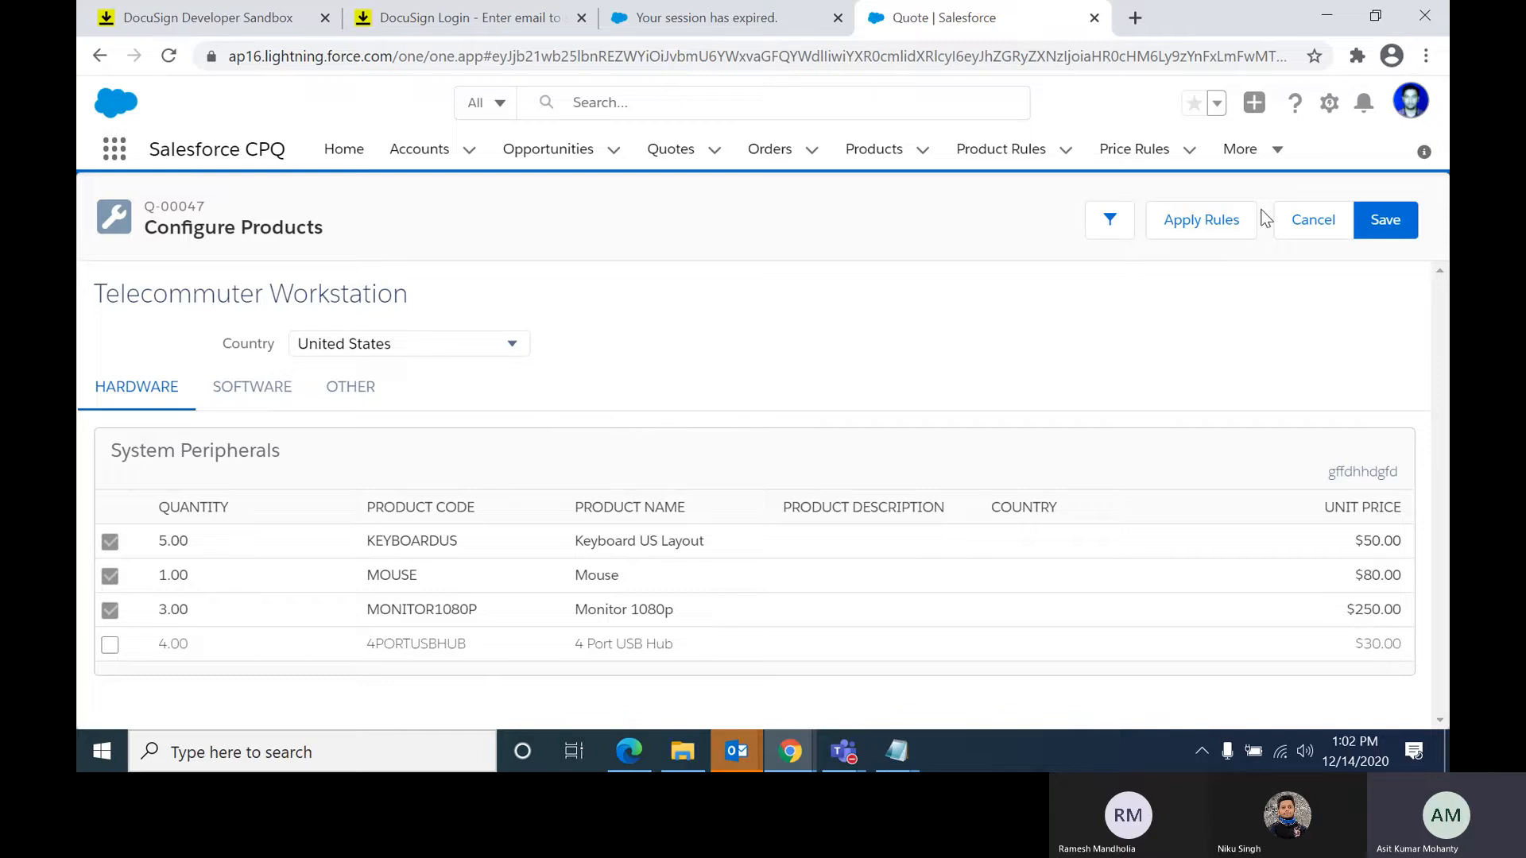
# Step: Return to the webinar PDF in Edge and review the implementation process for the US Items Product Rule
pyautogui.click(1326, 16)
pyautogui.scroll(-1, 532, 464)
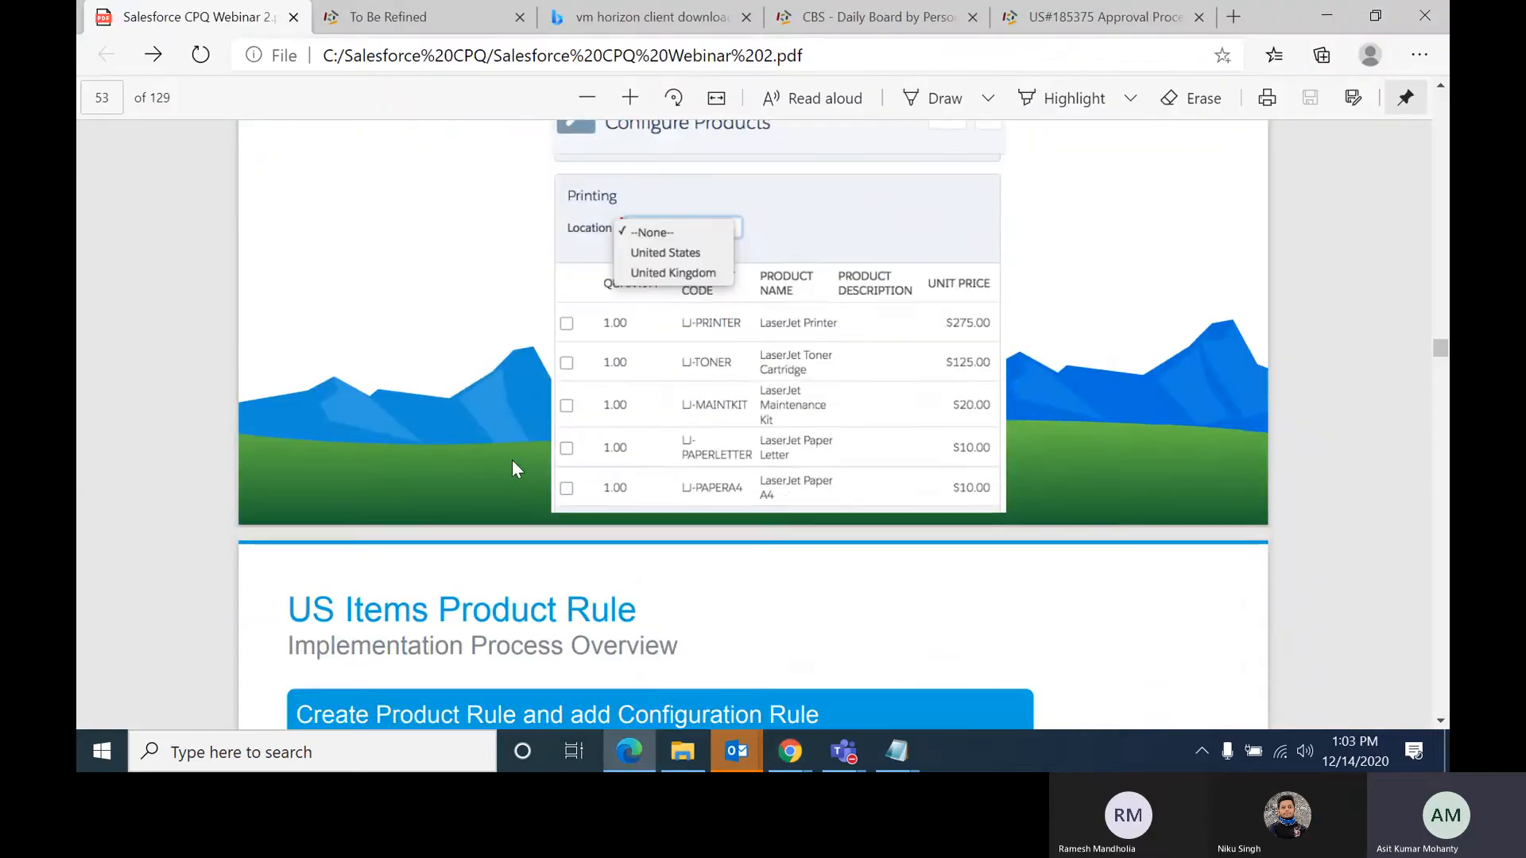
pyautogui.scroll(-5, 521, 432)
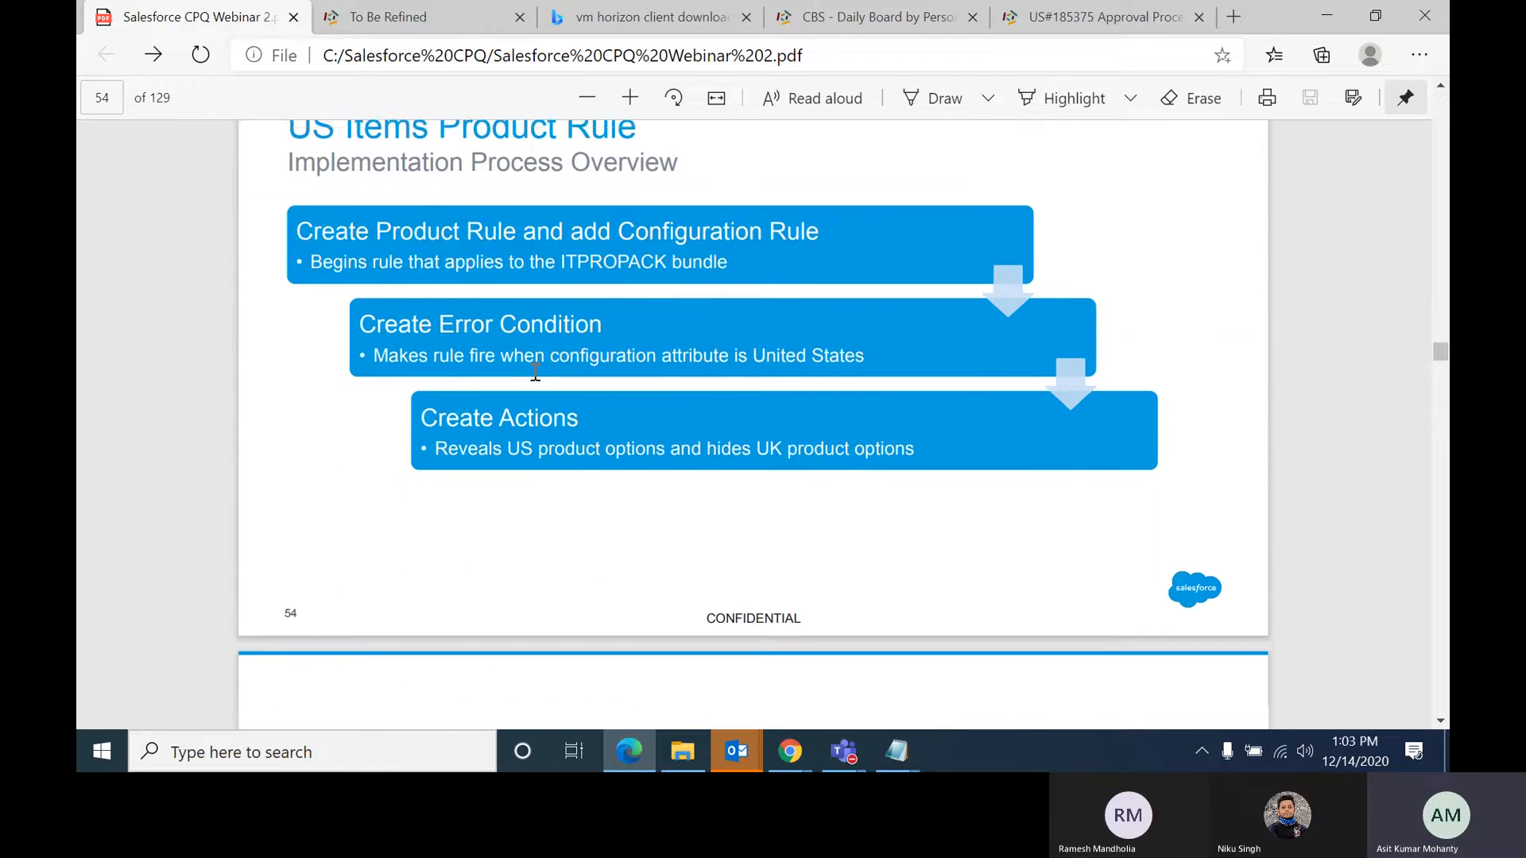
pyautogui.scroll(-1, 537, 361)
pyautogui.scroll(1, 509, 302)
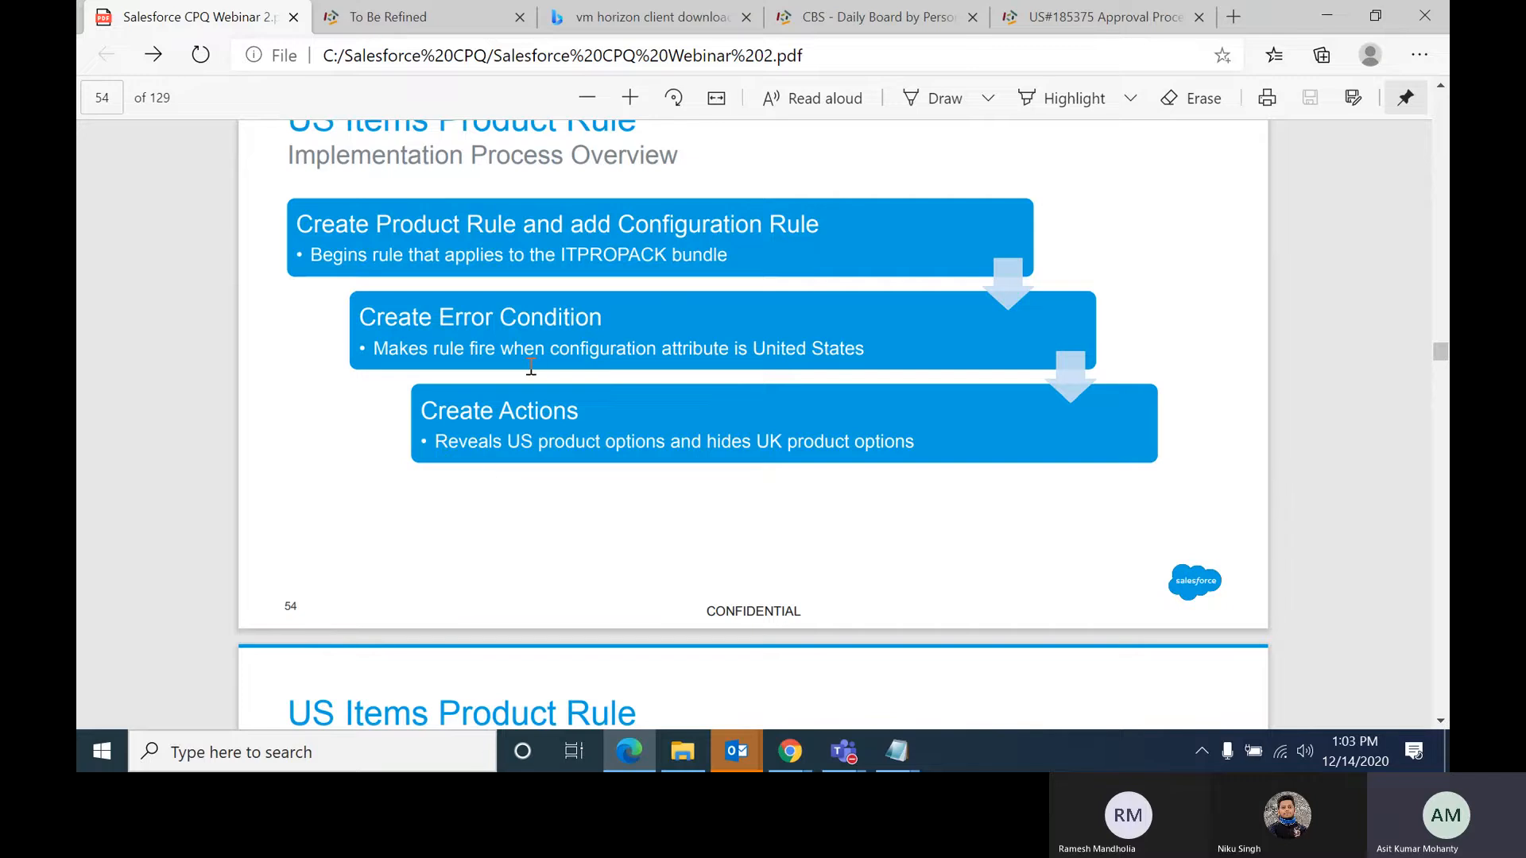
pyautogui.scroll(-7, 499, 561)
pyautogui.scroll(-5, 499, 561)
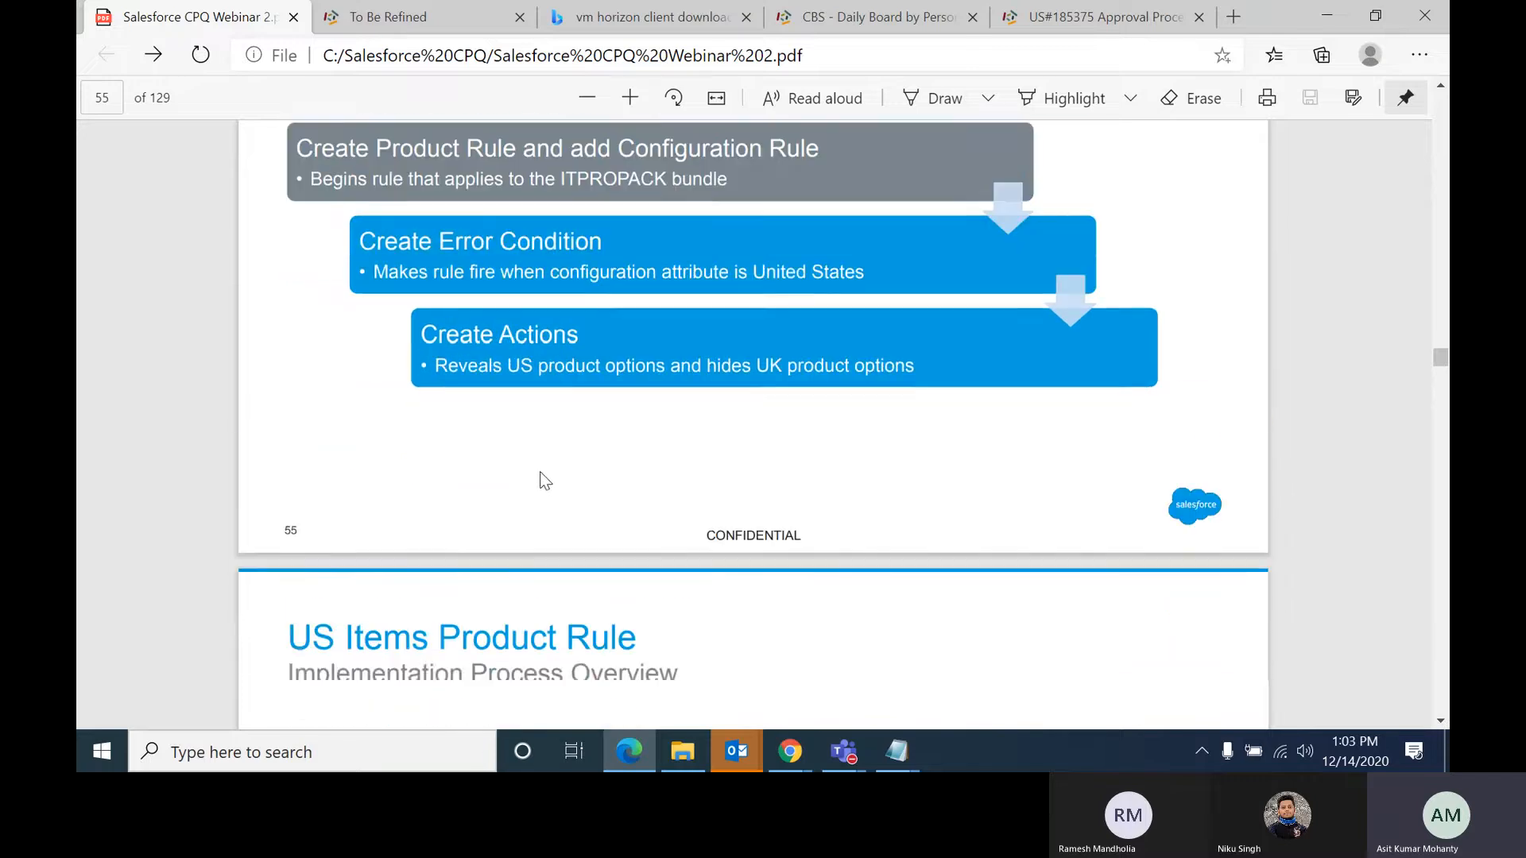
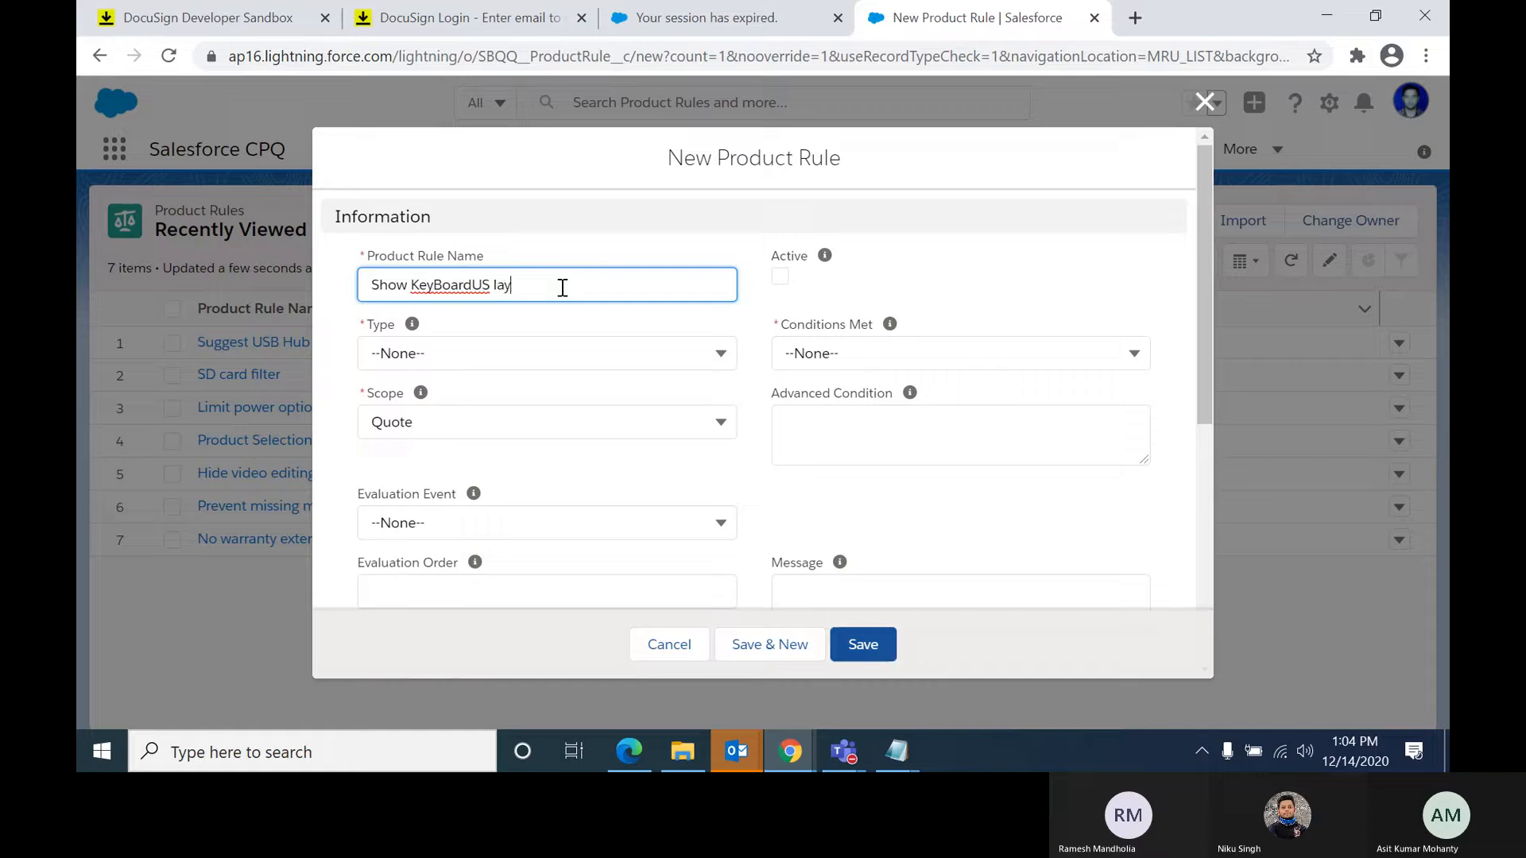
# Step: Name the new product rule "Show KeyBoardUS layout while Country is US" and set its type to Selection and scope to Product
pyautogui.write('out while')
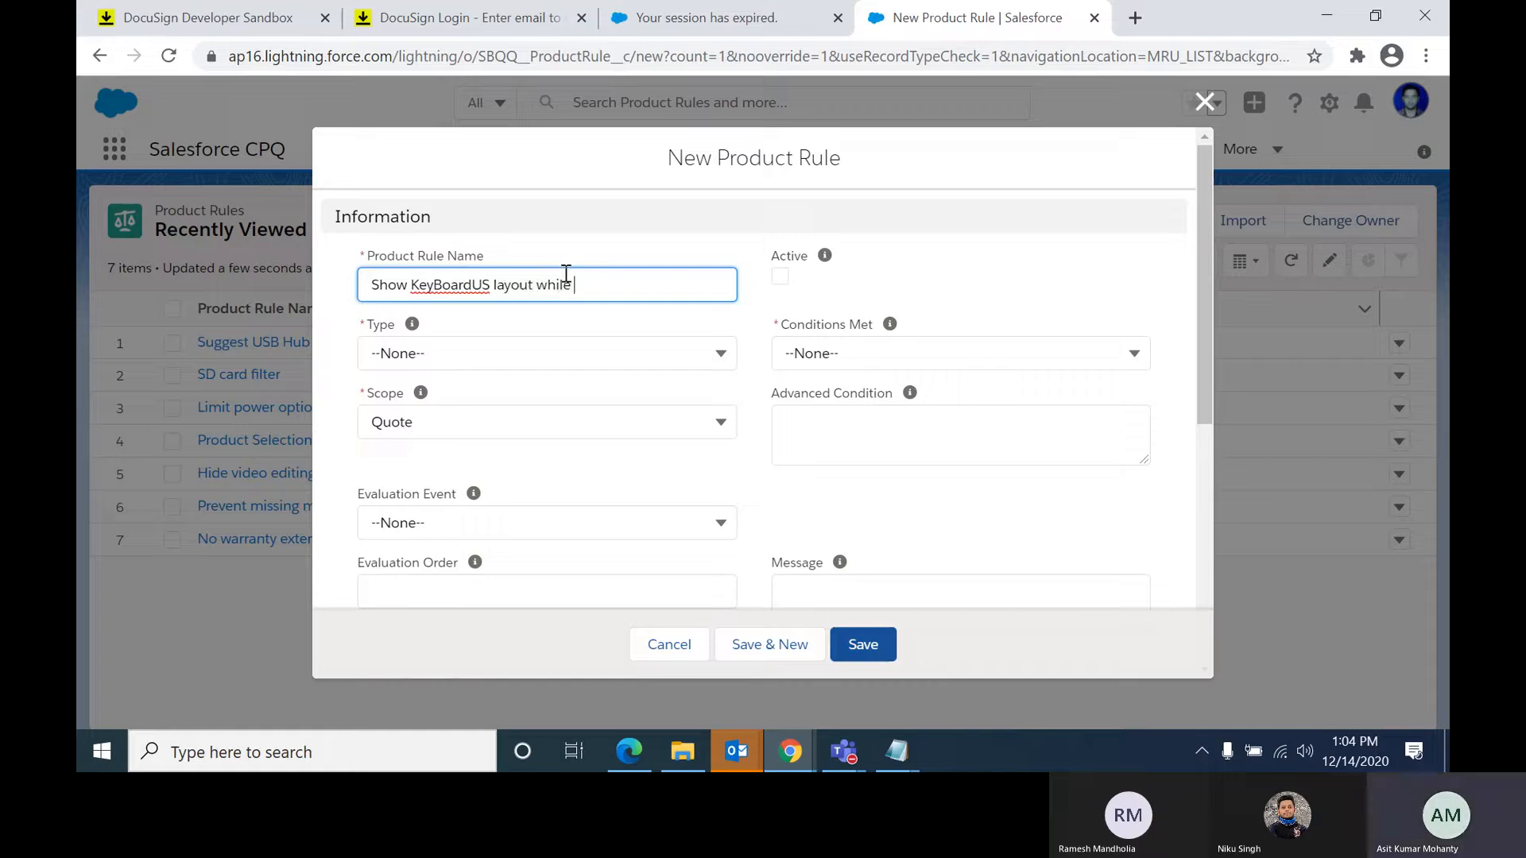
pyautogui.write(' Count')
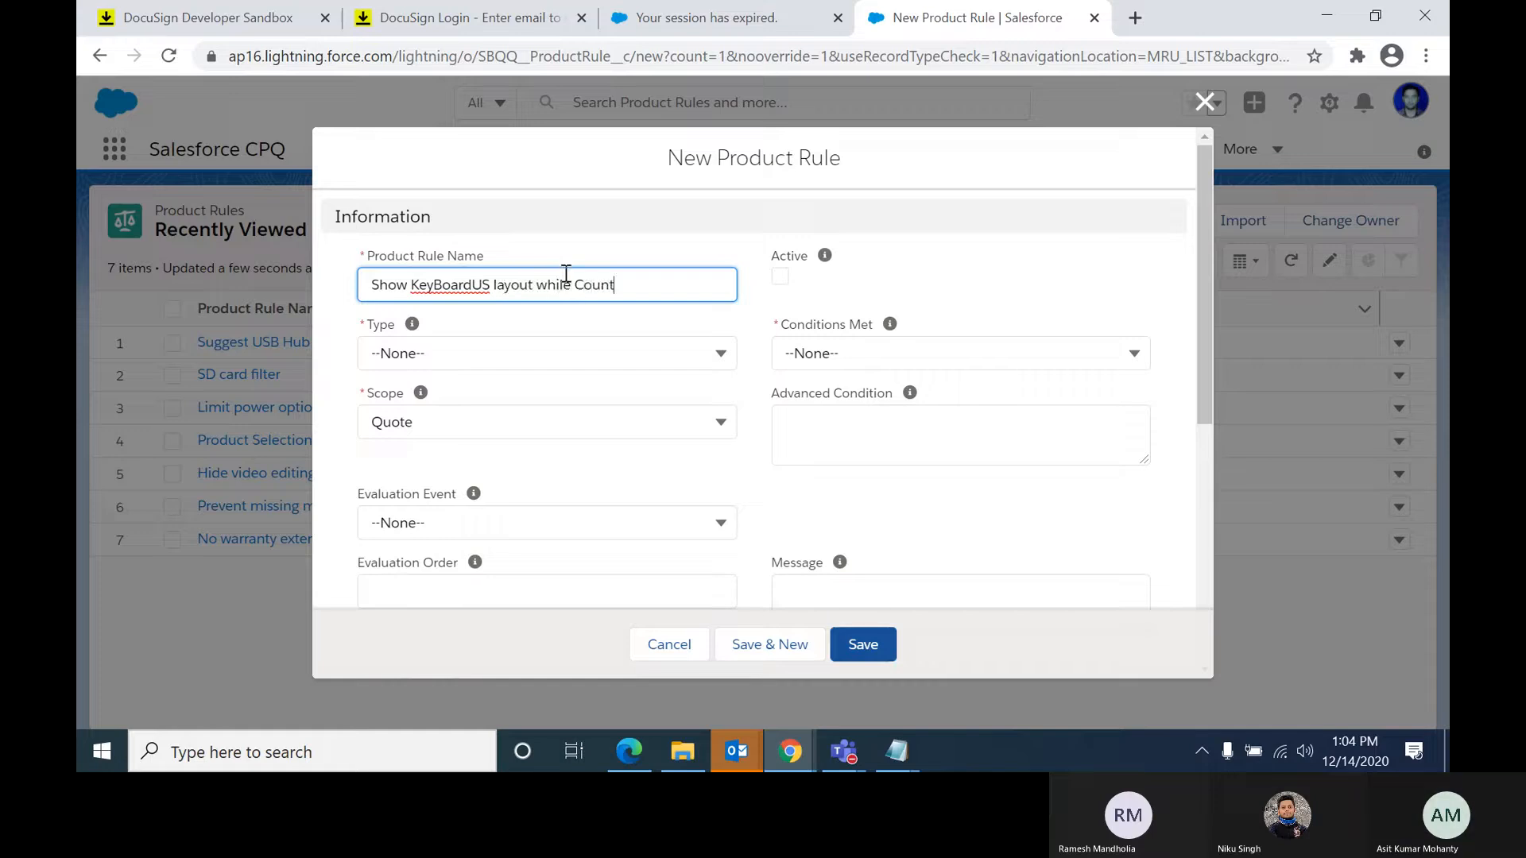
pyautogui.write('ry is US')
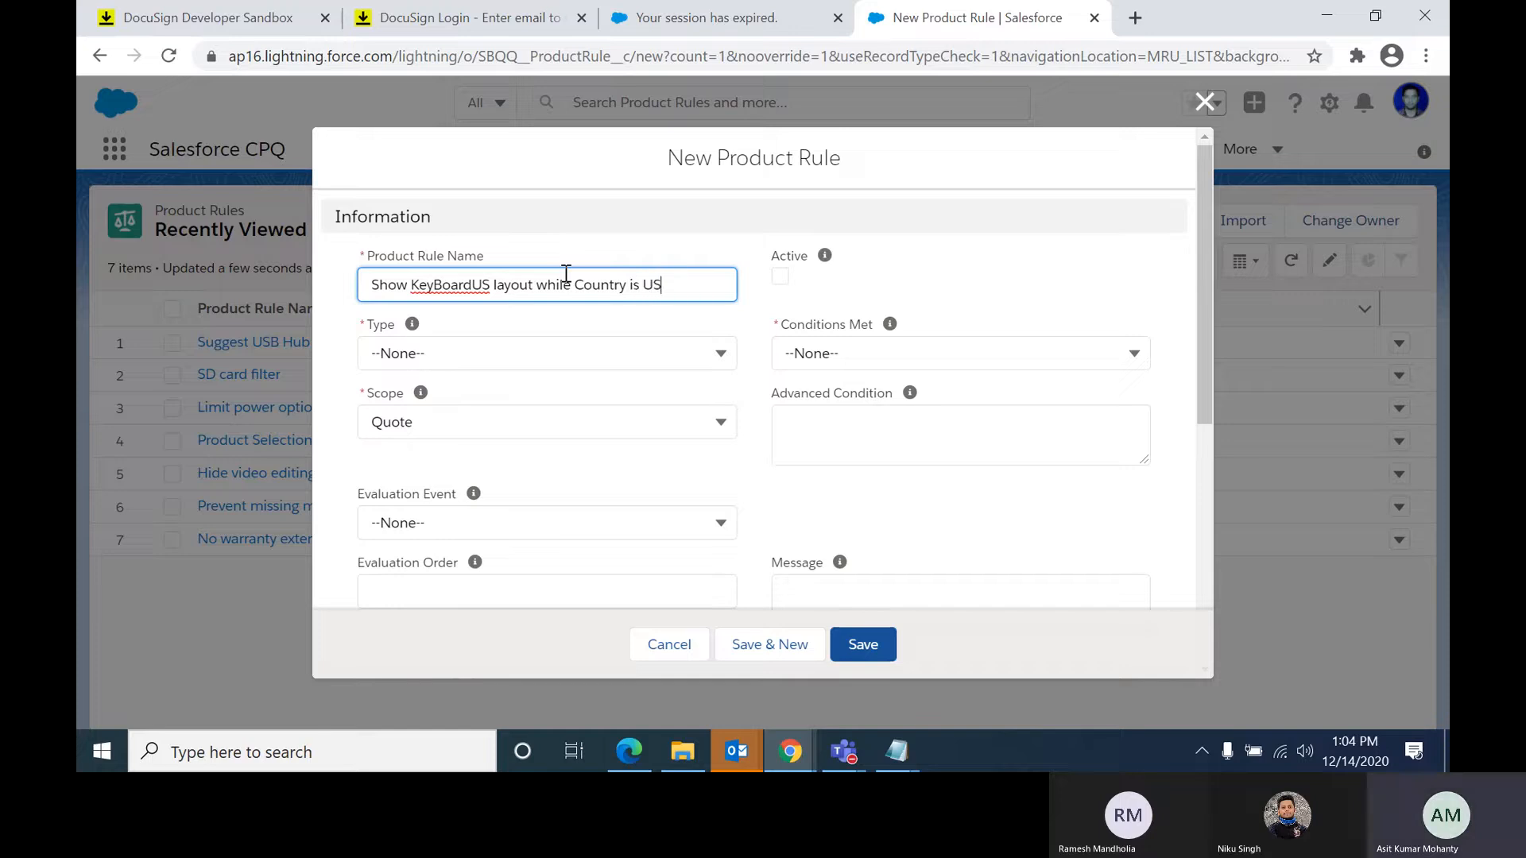
pyautogui.click(625, 352)
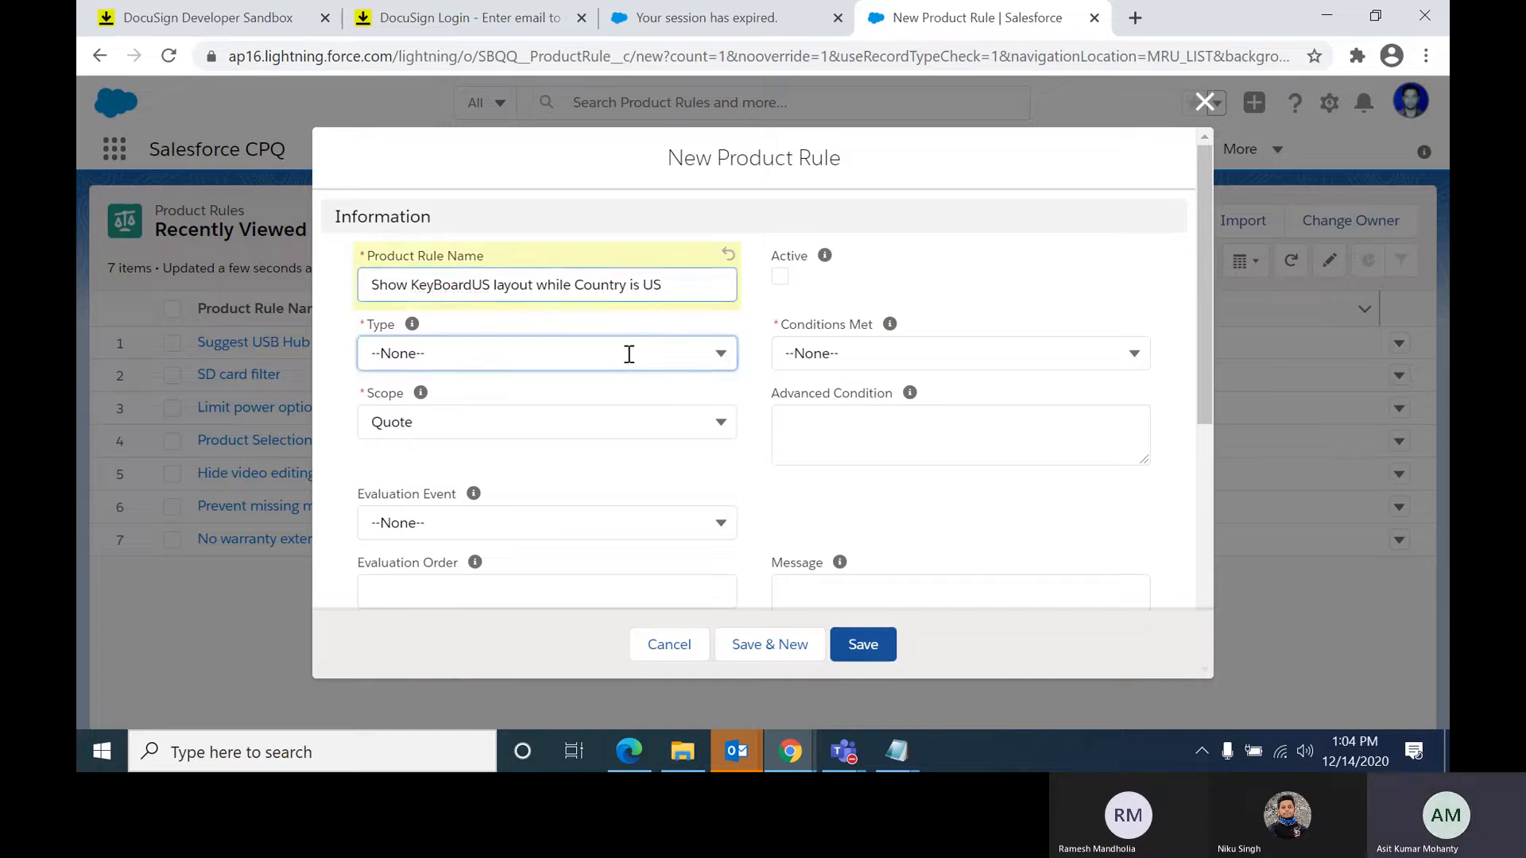
pyautogui.click(533, 479)
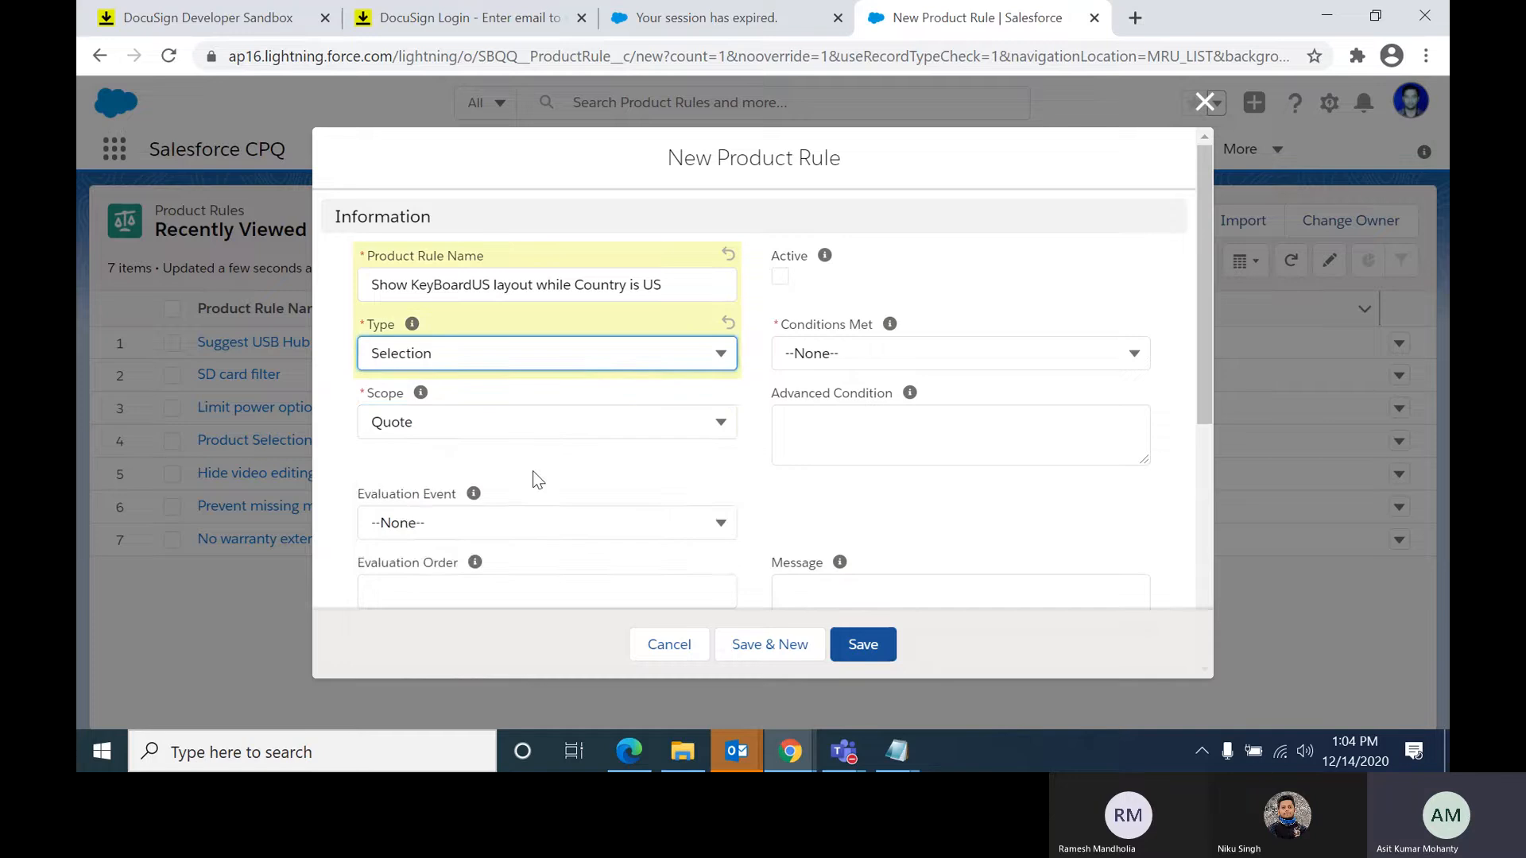
pyautogui.click(575, 426)
pyautogui.click(527, 542)
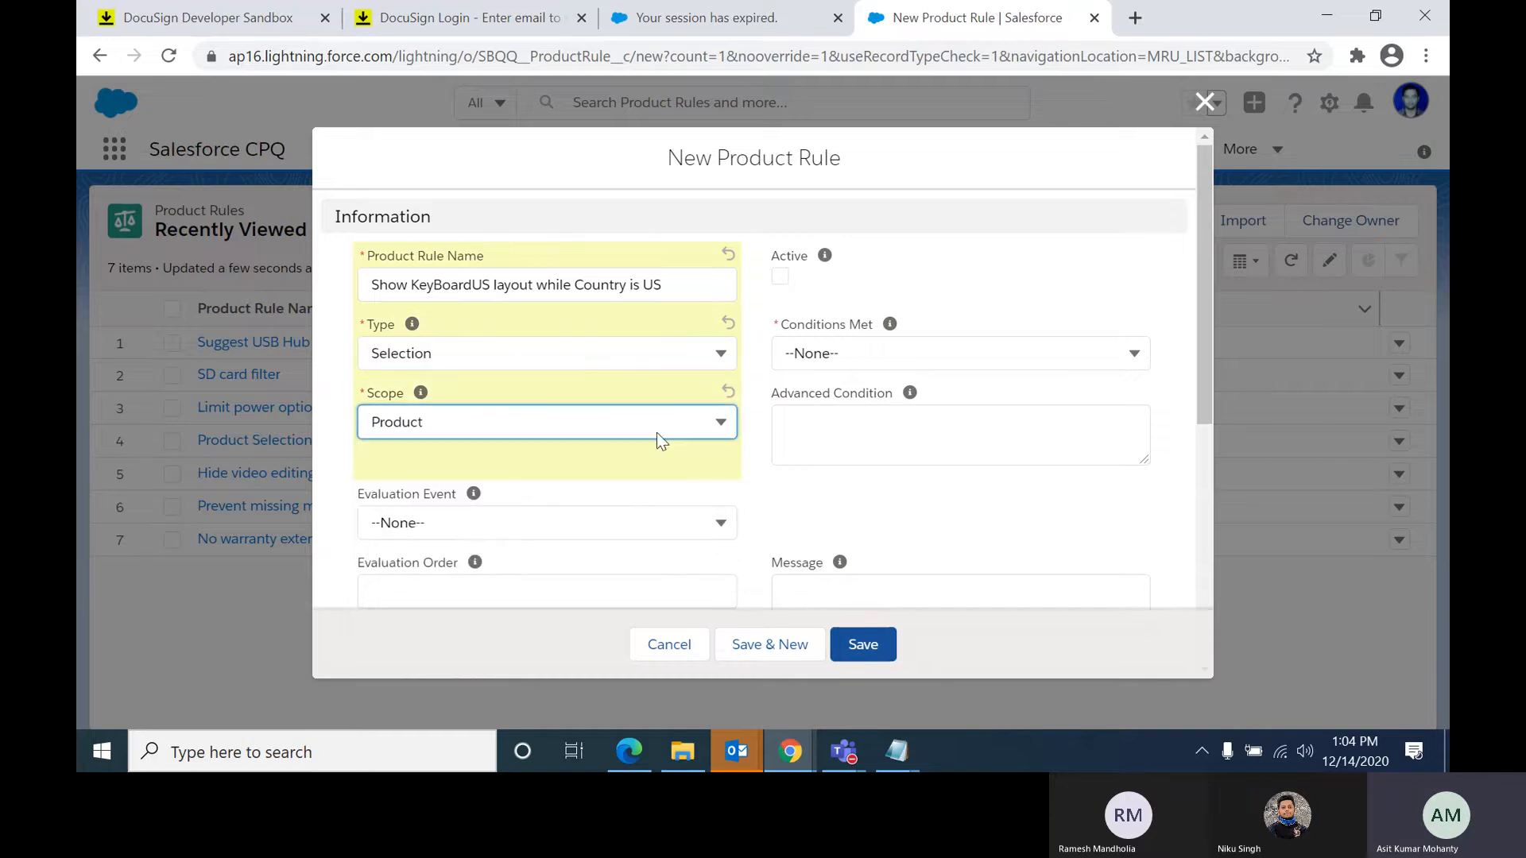
# Step: Make the product rule active with Conditions Met set to All and Evaluation Event set to Always, and save it
pyautogui.click(781, 286)
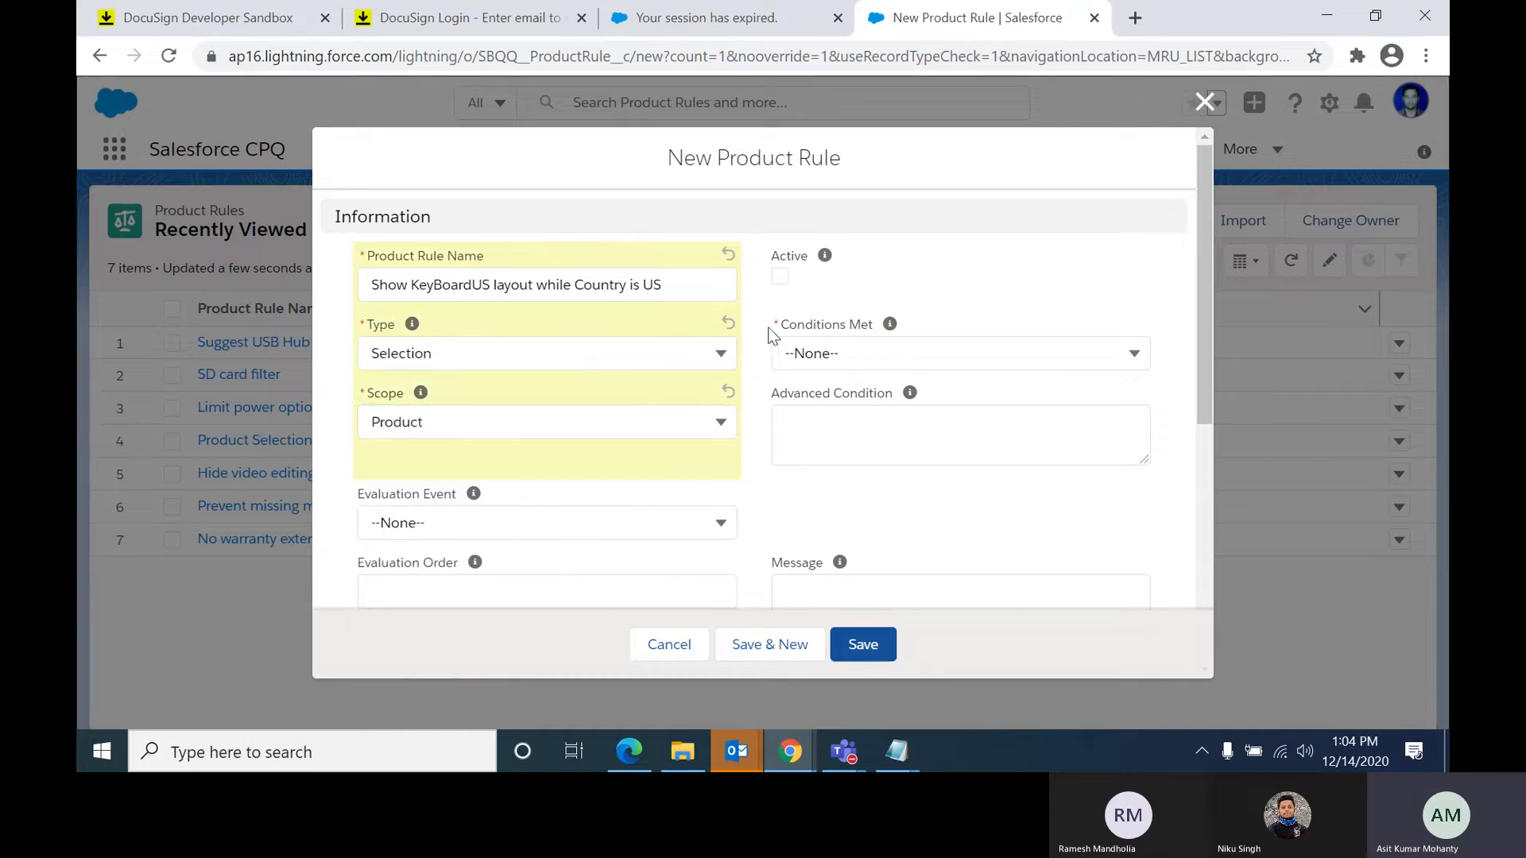
pyautogui.click(780, 276)
pyautogui.click(800, 352)
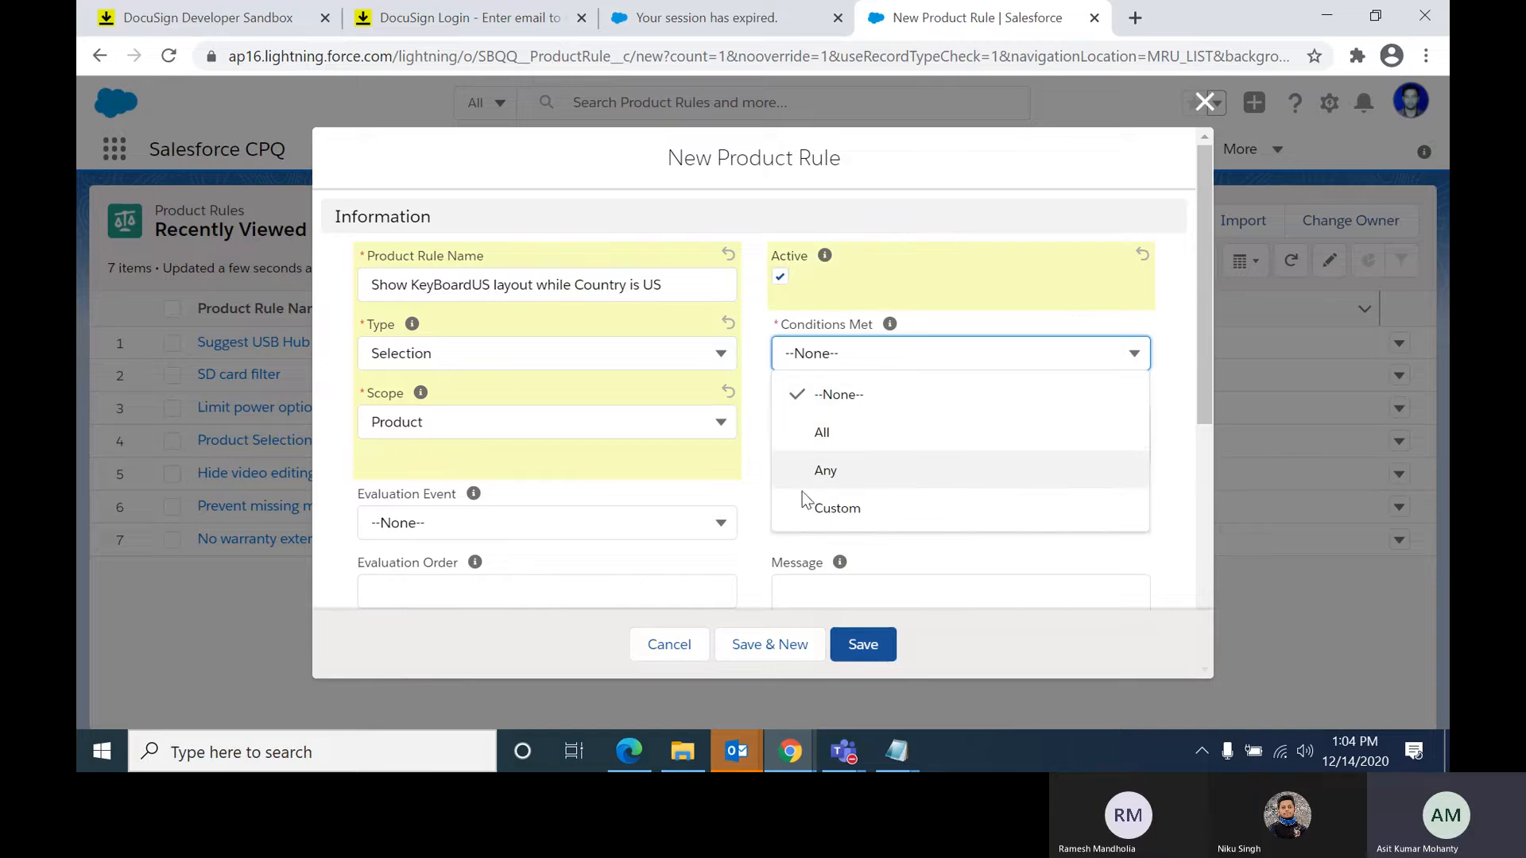
pyautogui.click(804, 432)
pyautogui.click(630, 523)
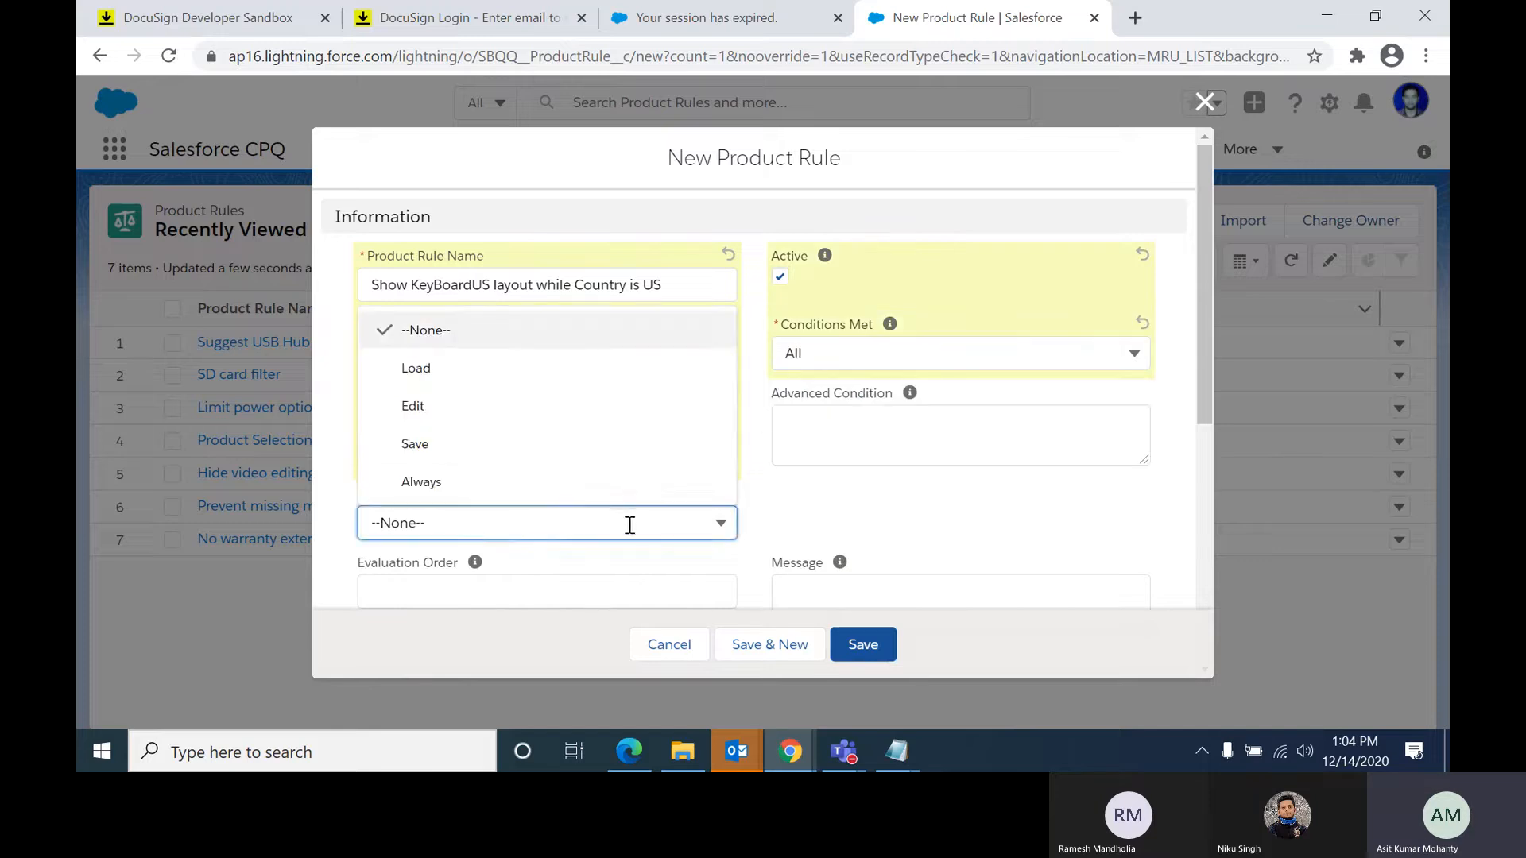
pyautogui.click(561, 481)
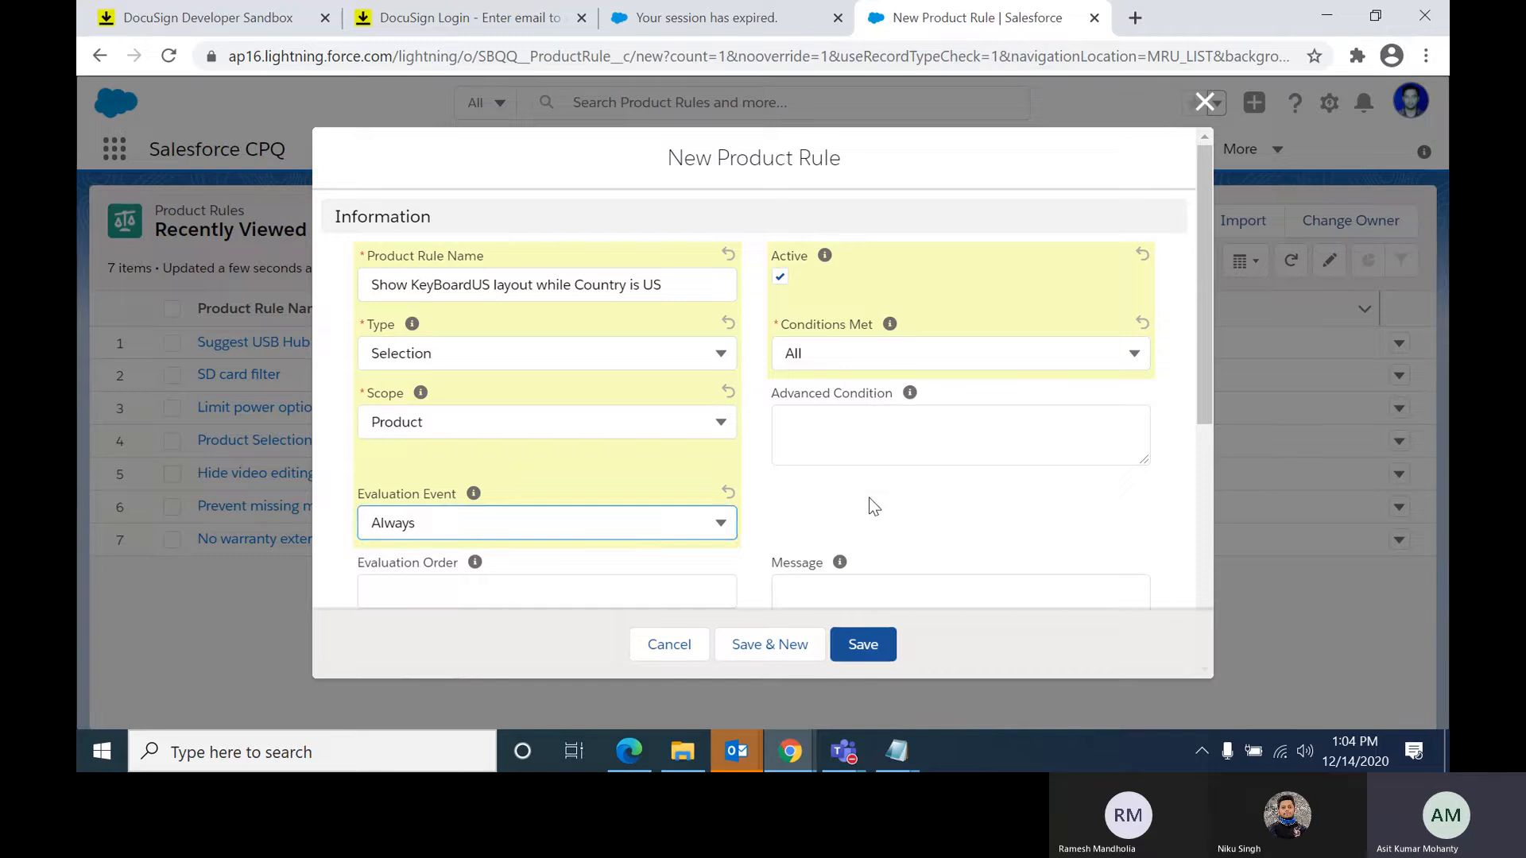
pyautogui.scroll(-3, 869, 505)
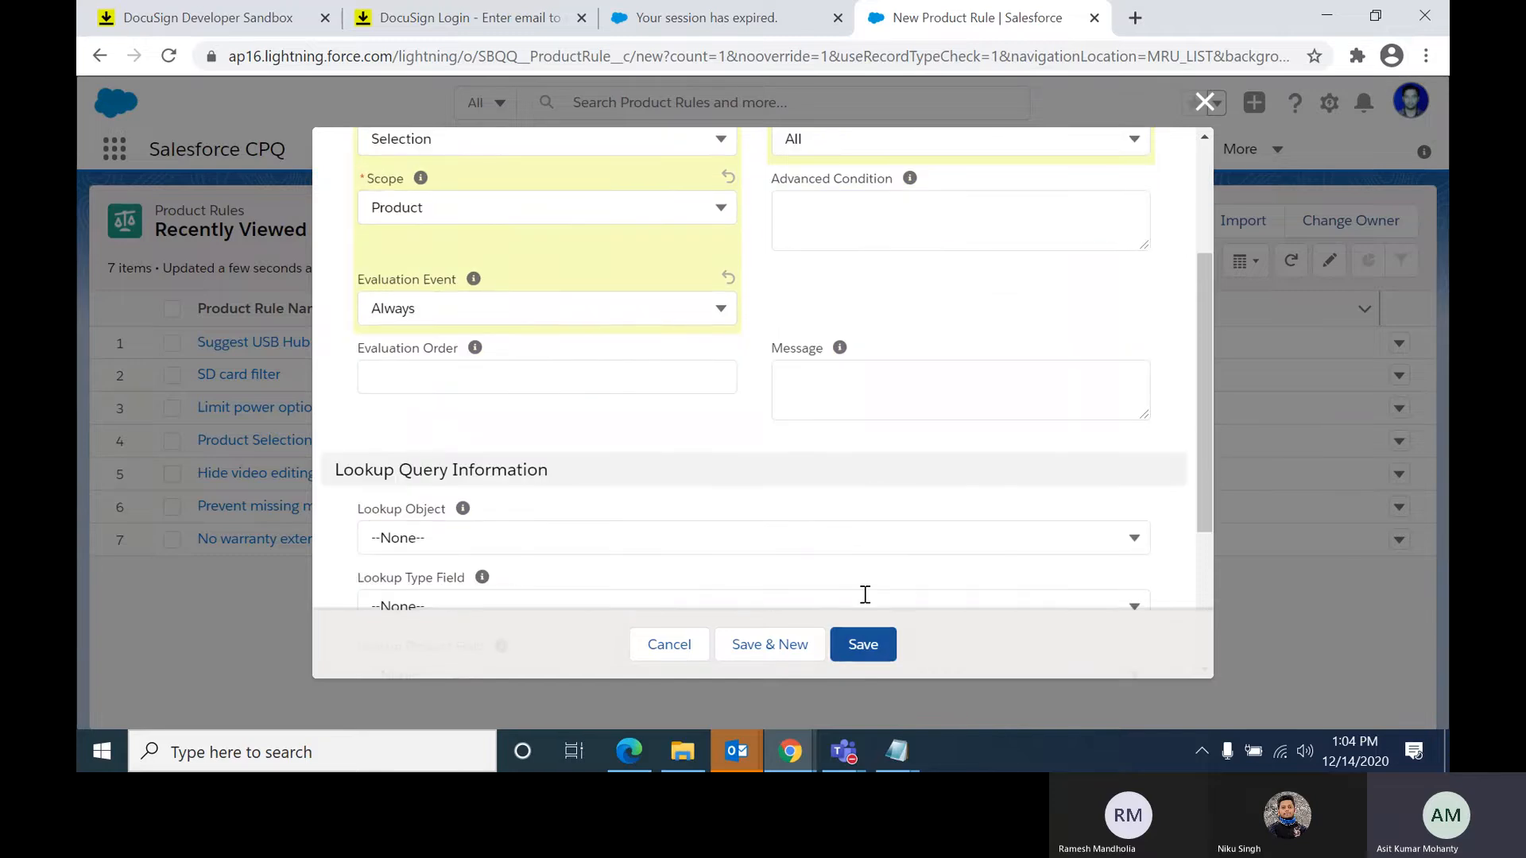
pyautogui.click(858, 644)
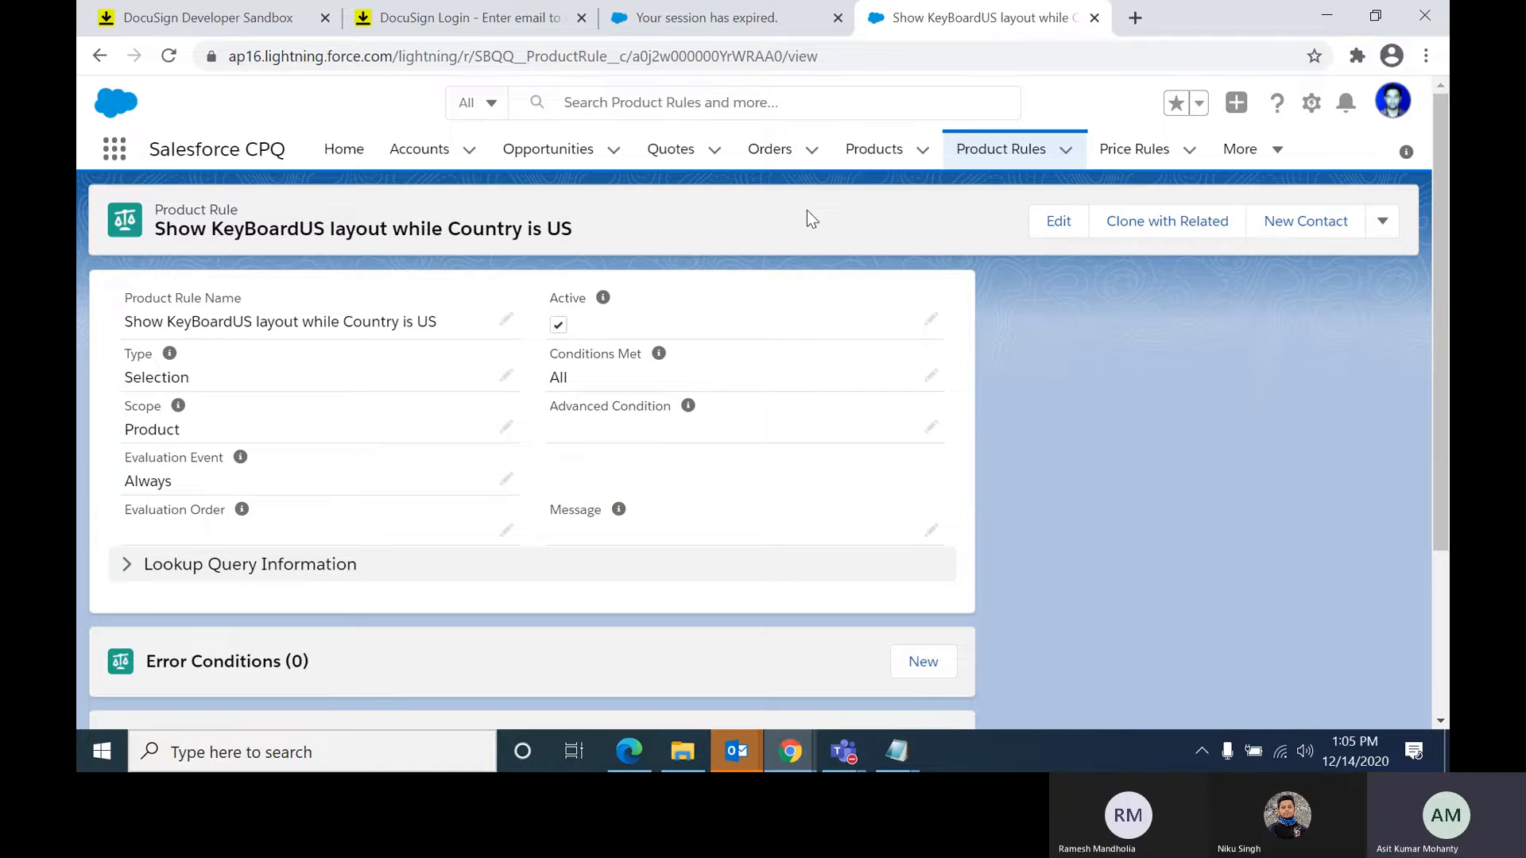
# Step: Switch to the webinar PDF in Edge and review the US Items Product Rule slides on the configuration rule, error condition and Tested Field
pyautogui.scroll(-3, 739, 252)
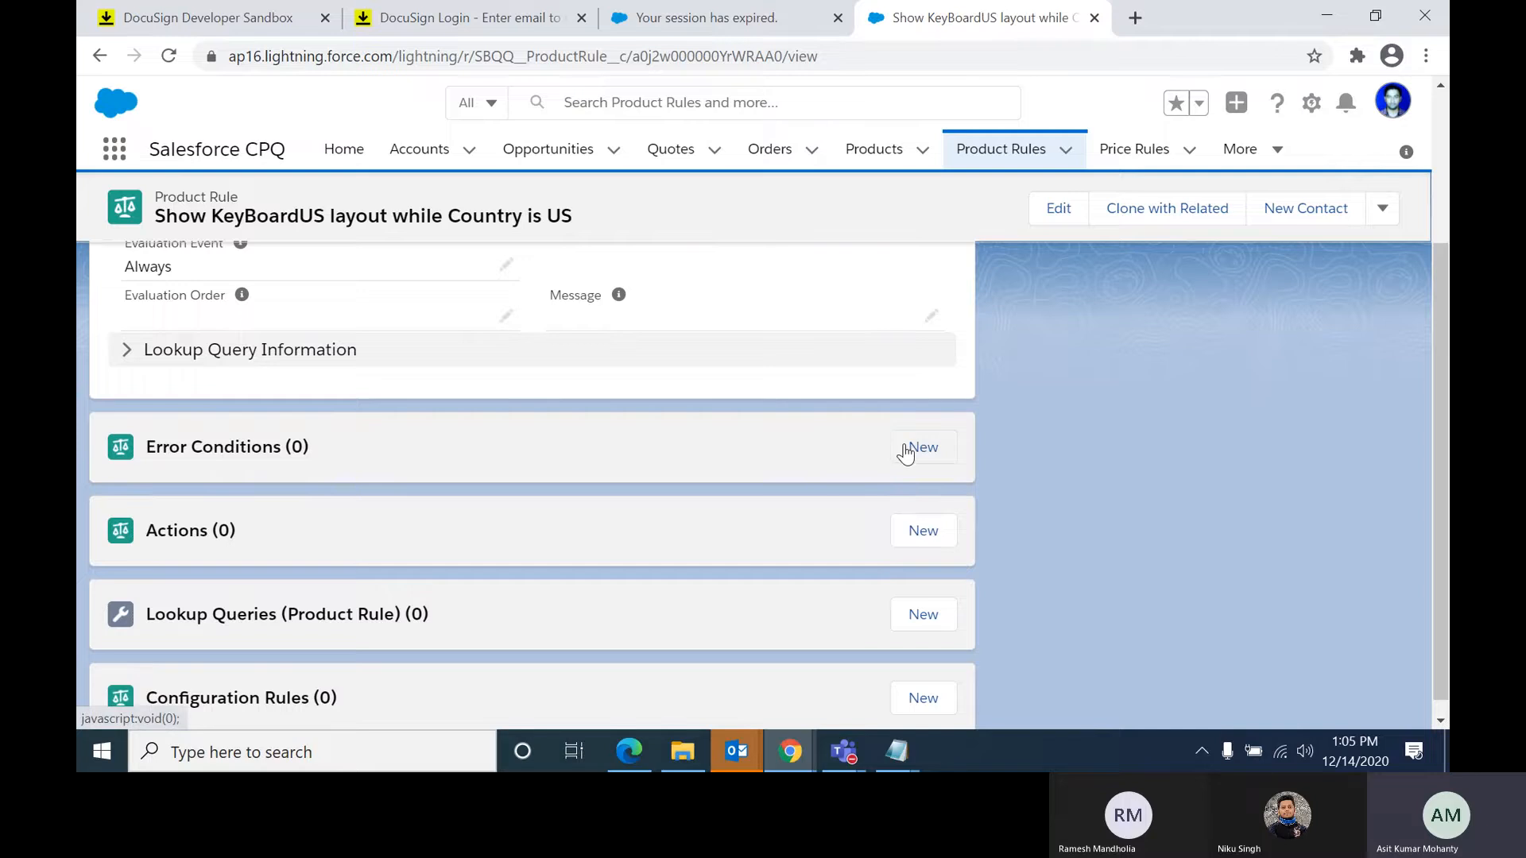
pyautogui.hotkey('alt', 'Tab')
pyautogui.scroll(-6, 745, 399)
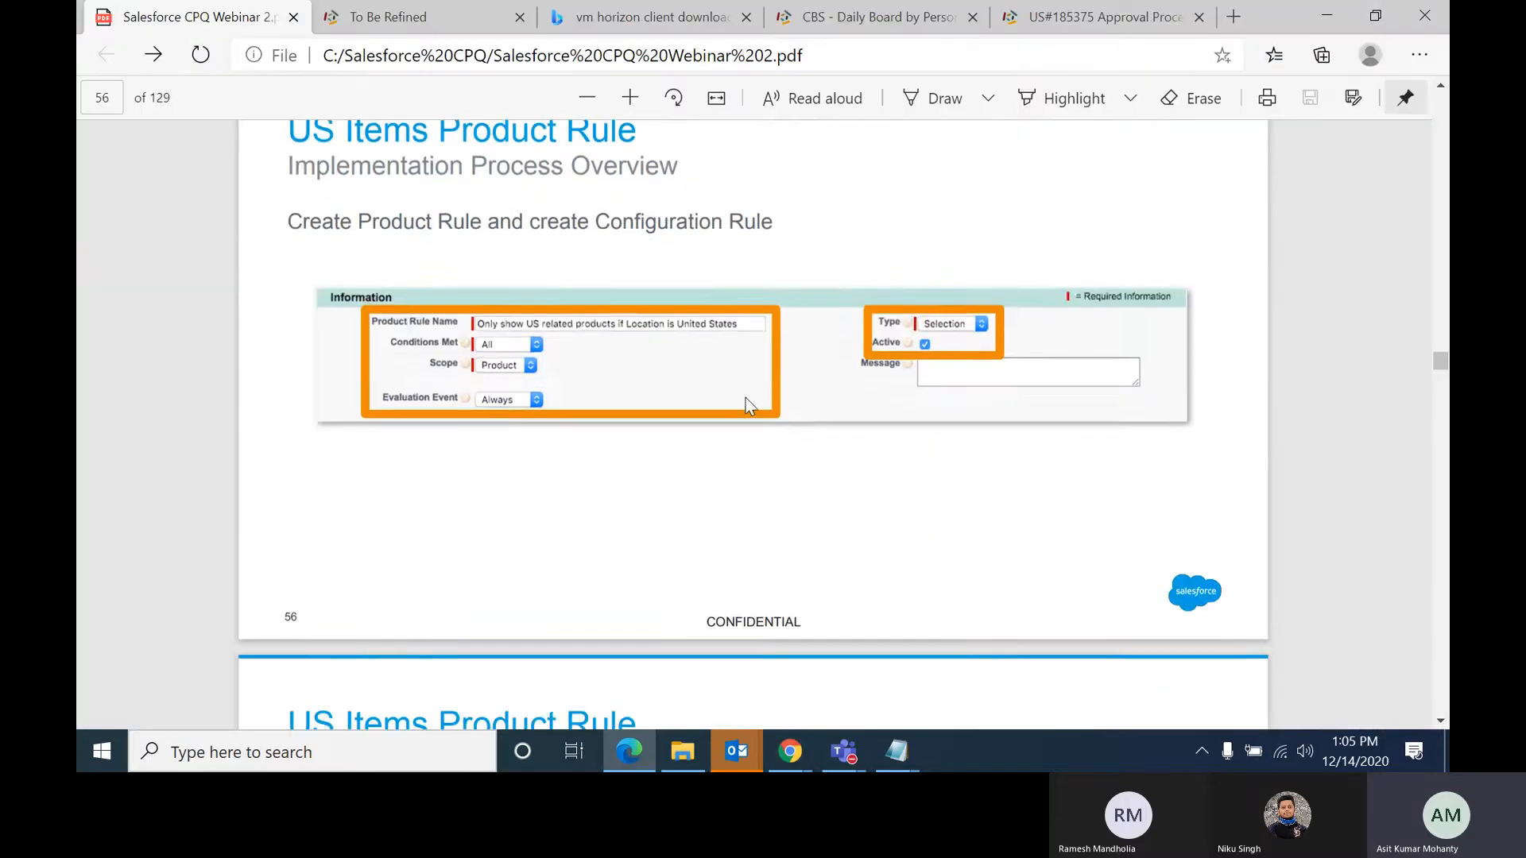
pyautogui.scroll(-2, 701, 394)
pyautogui.scroll(2, 650, 394)
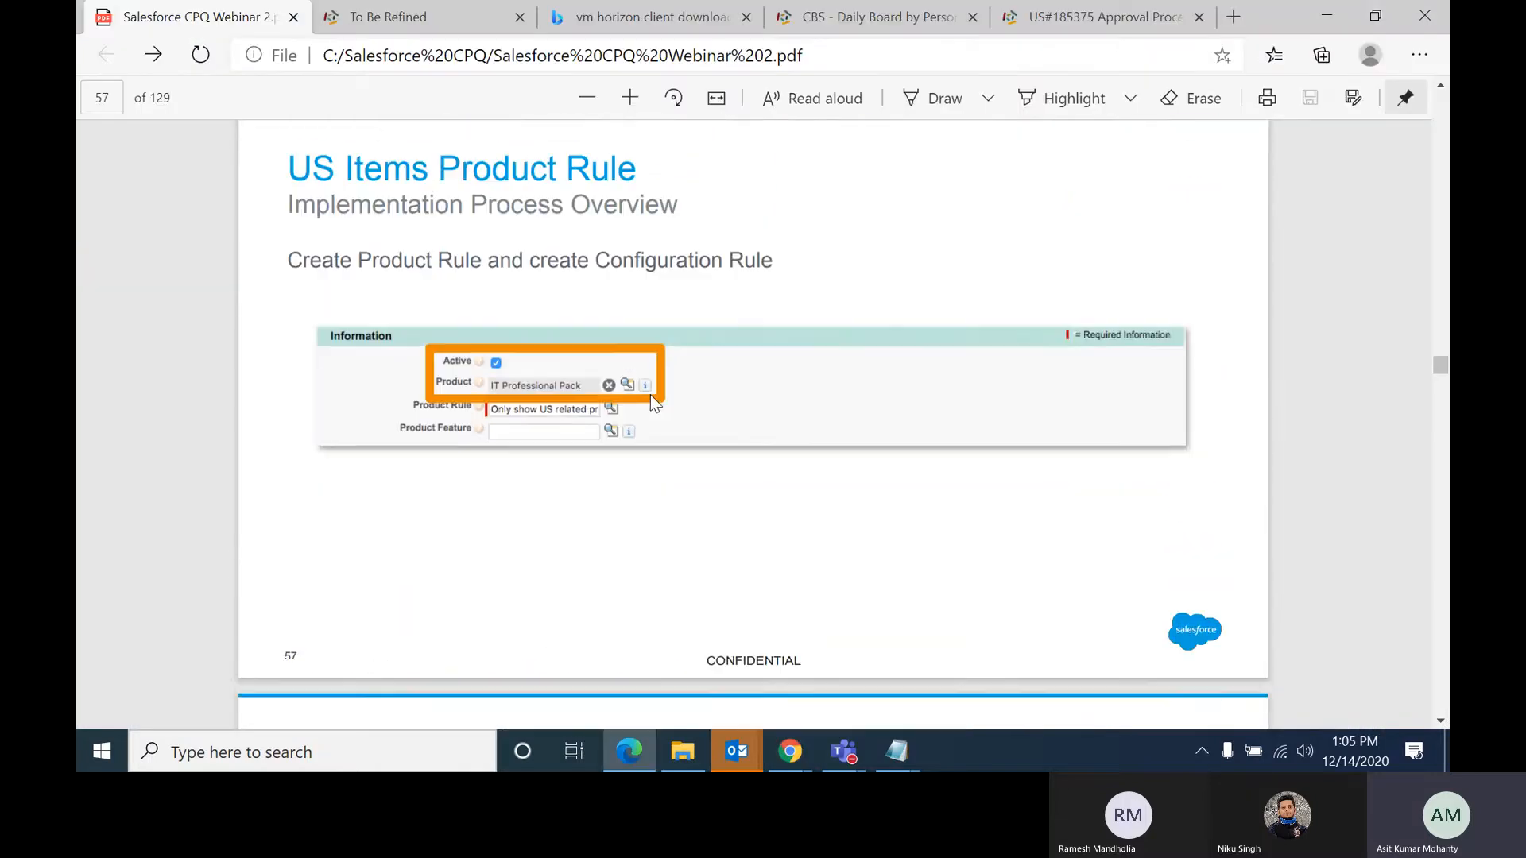
pyautogui.scroll(-1, 650, 394)
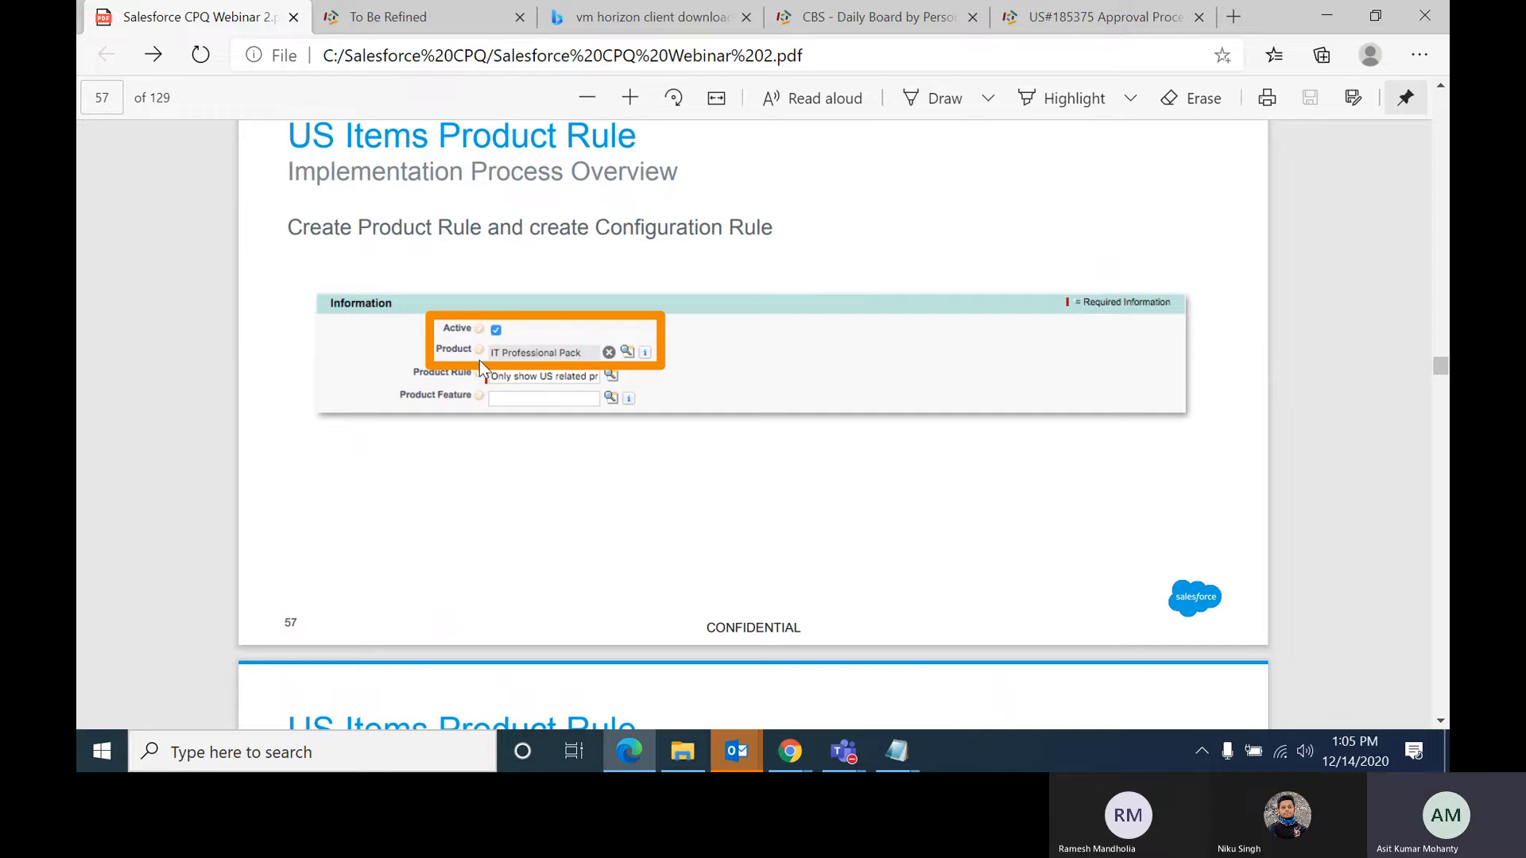
pyautogui.hotkey('alt', 'Tab')
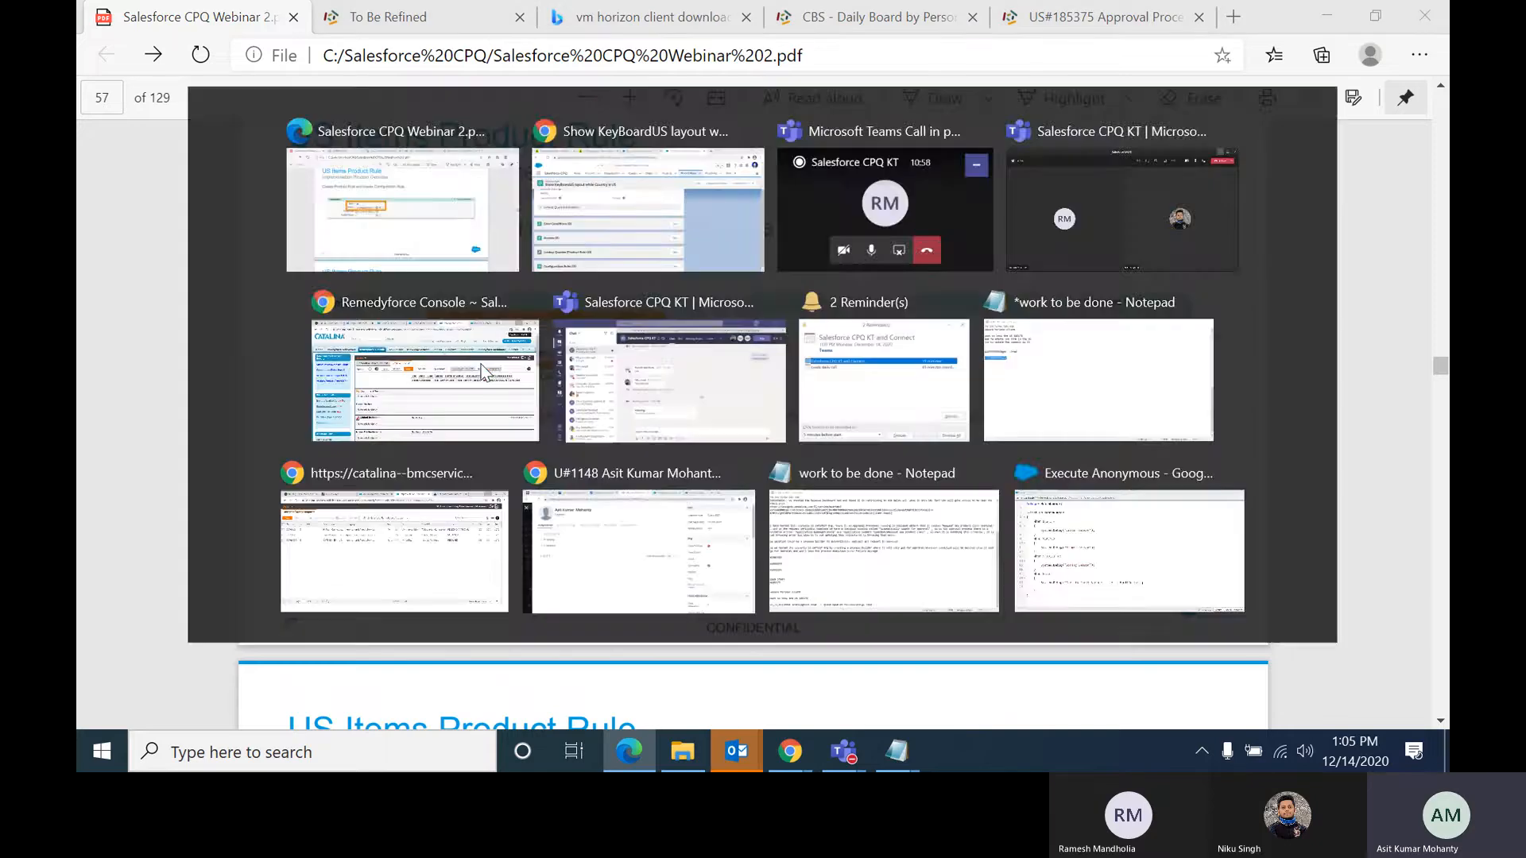
pyautogui.hotkey('alt', 'Tab')
pyautogui.scroll(-15, 486, 363)
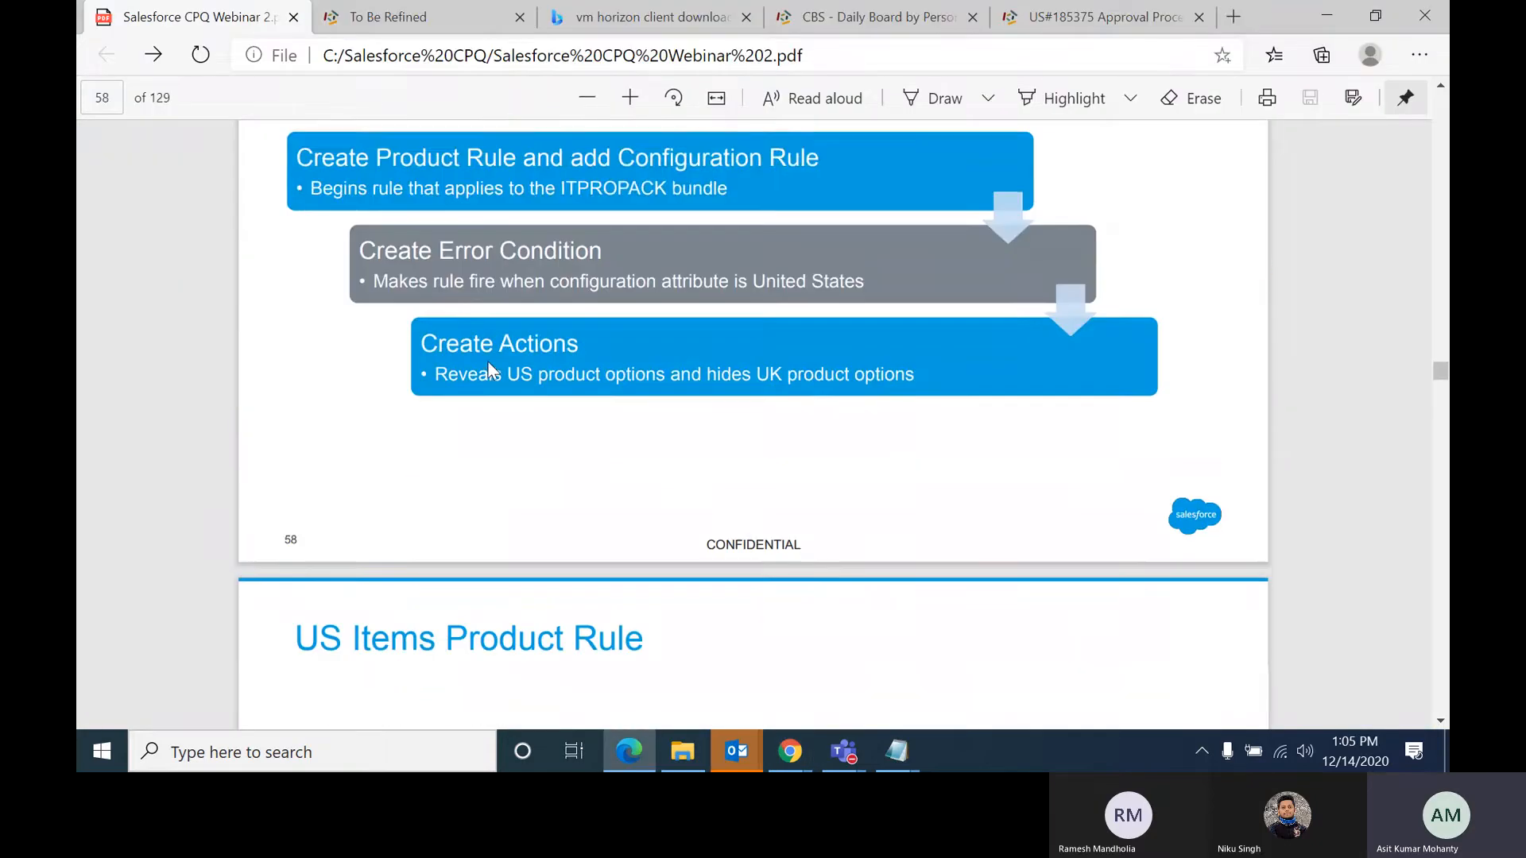
pyautogui.scroll(-5, 614, 331)
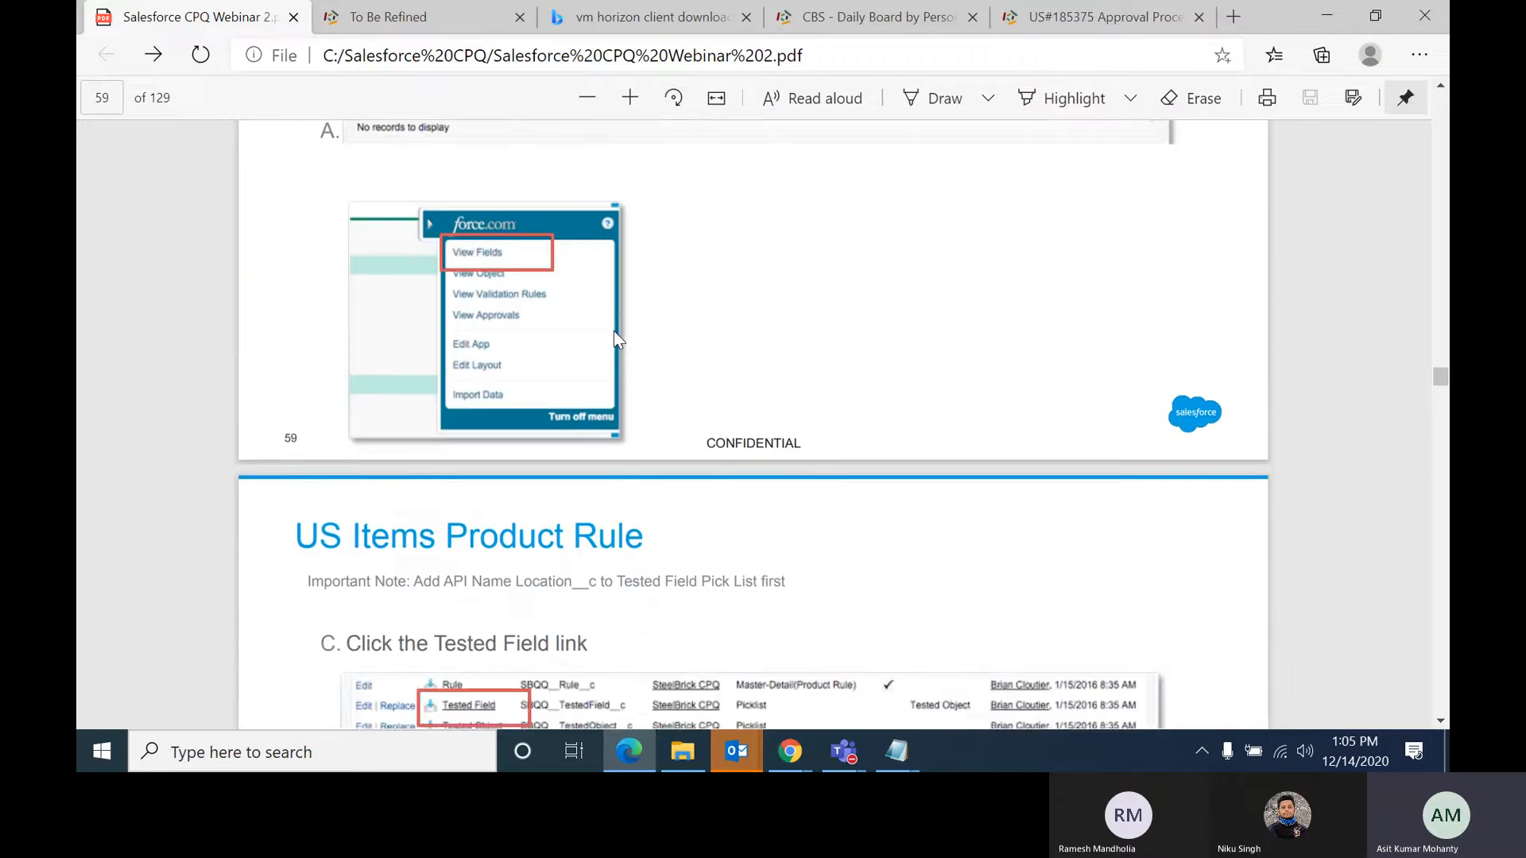
# Step: Back in Chrome, start an error condition for the rule with Configuration Attributes as Tested Object, and list the available Tested Field values
pyautogui.hotkey('alt', 'Tab')
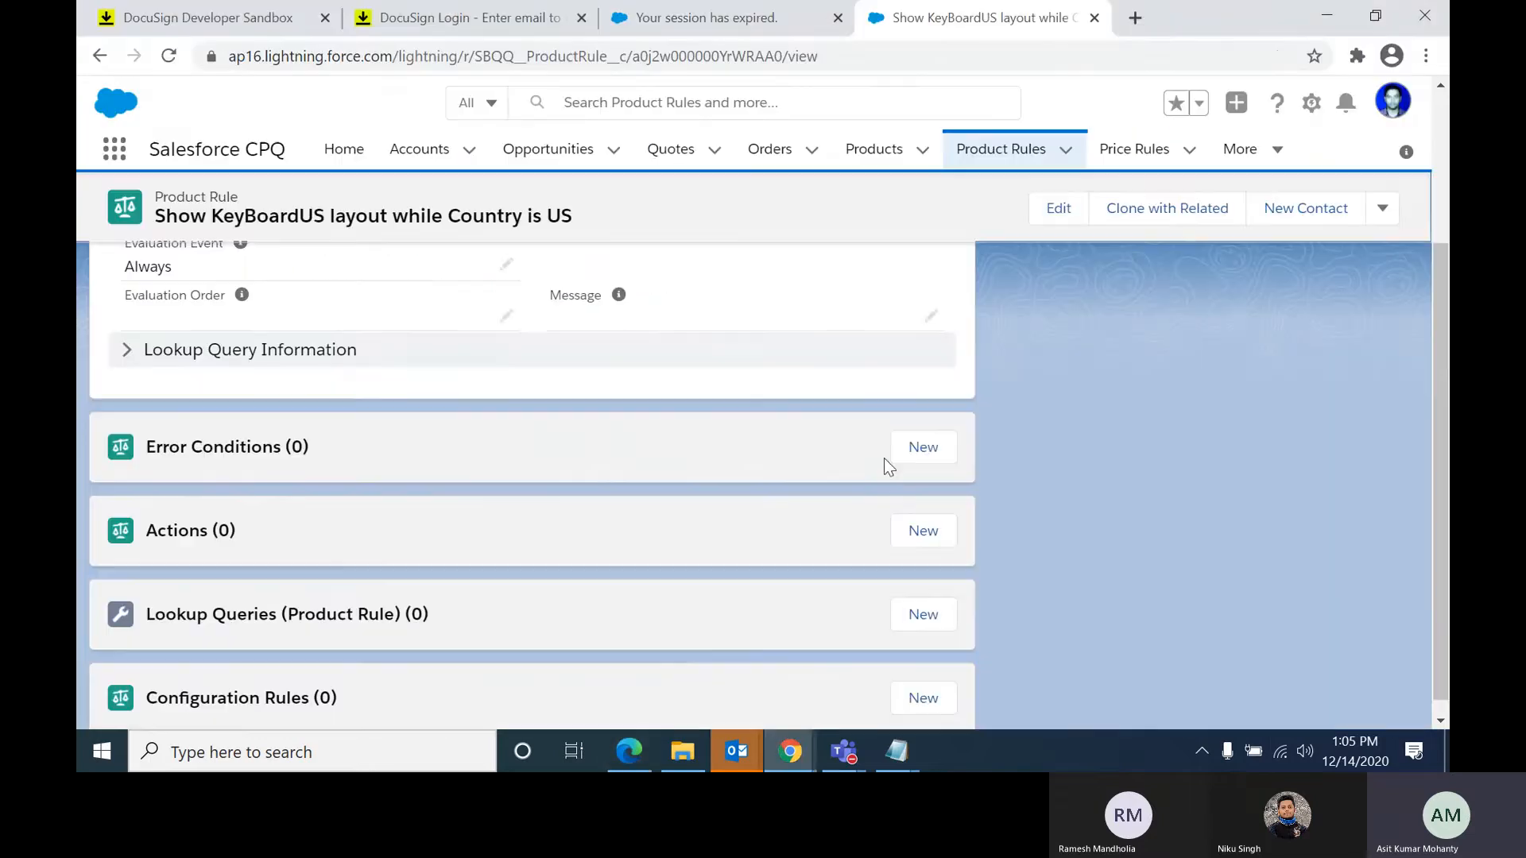
pyautogui.click(937, 448)
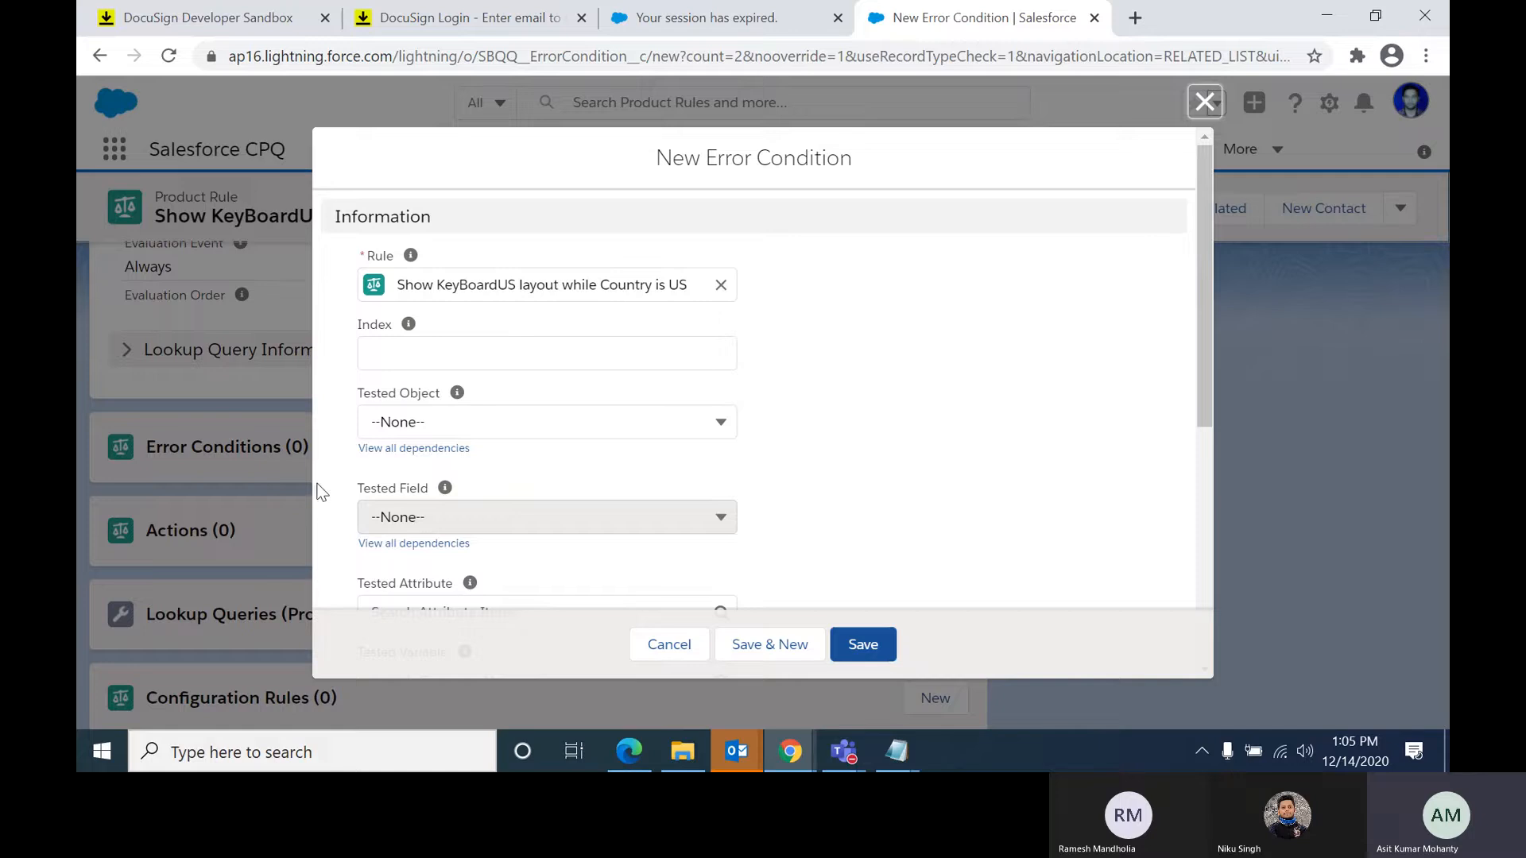
pyautogui.click(457, 355)
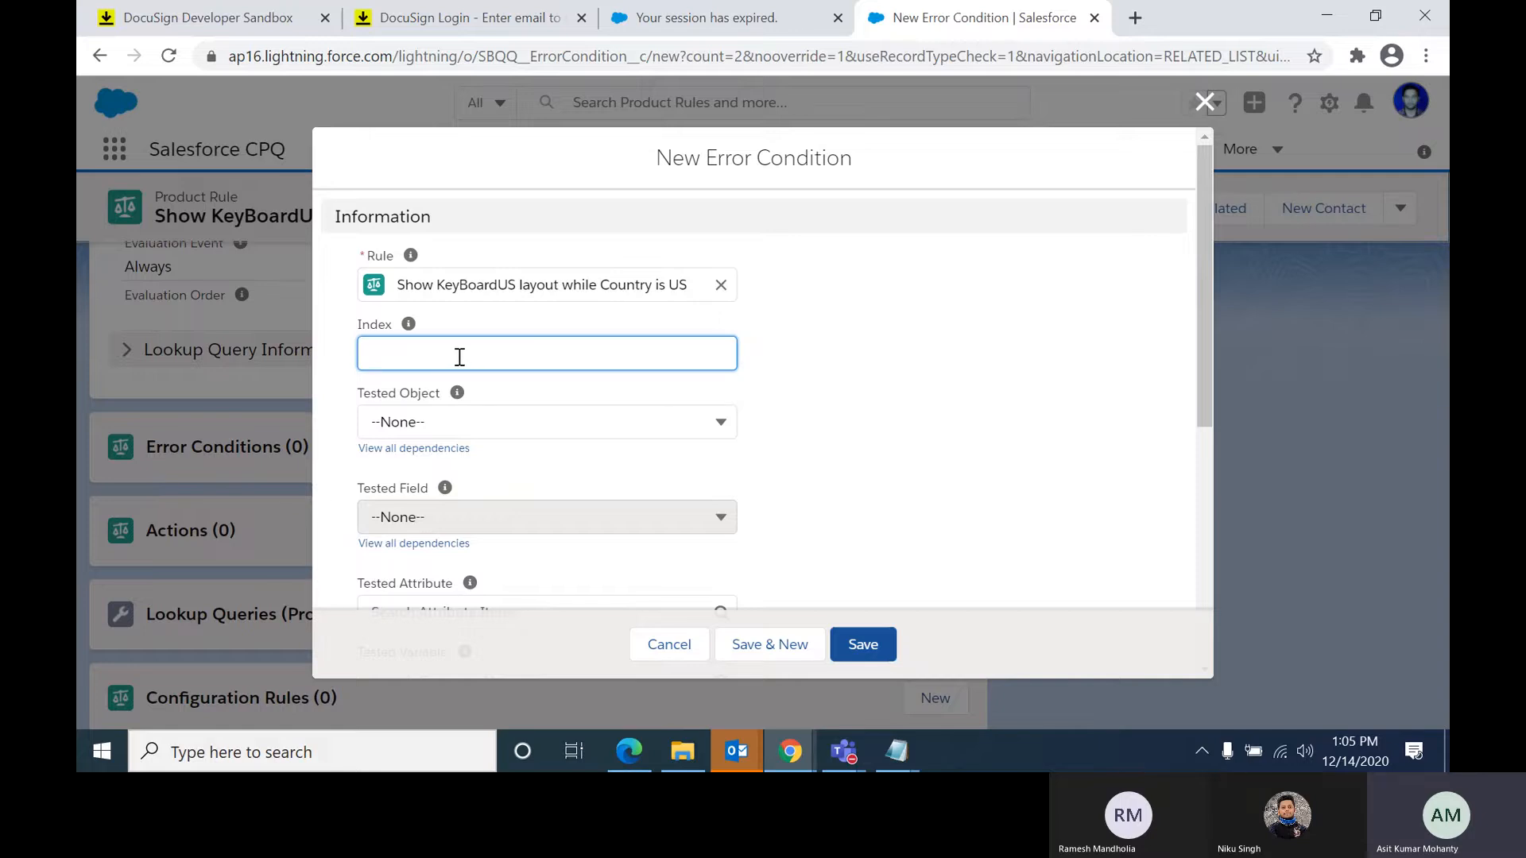
pyautogui.click(699, 422)
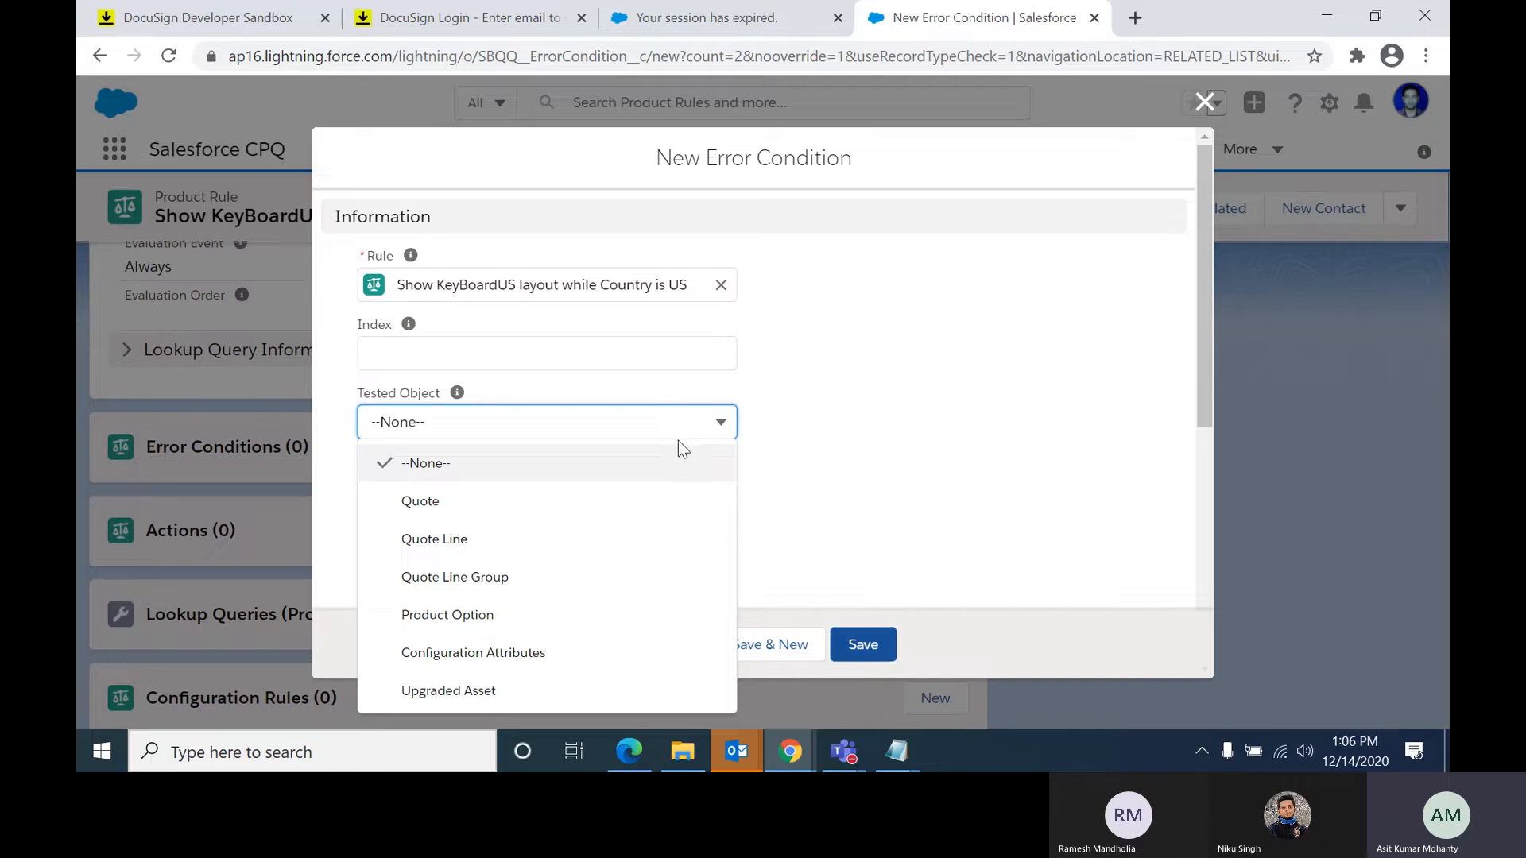
pyautogui.click(533, 657)
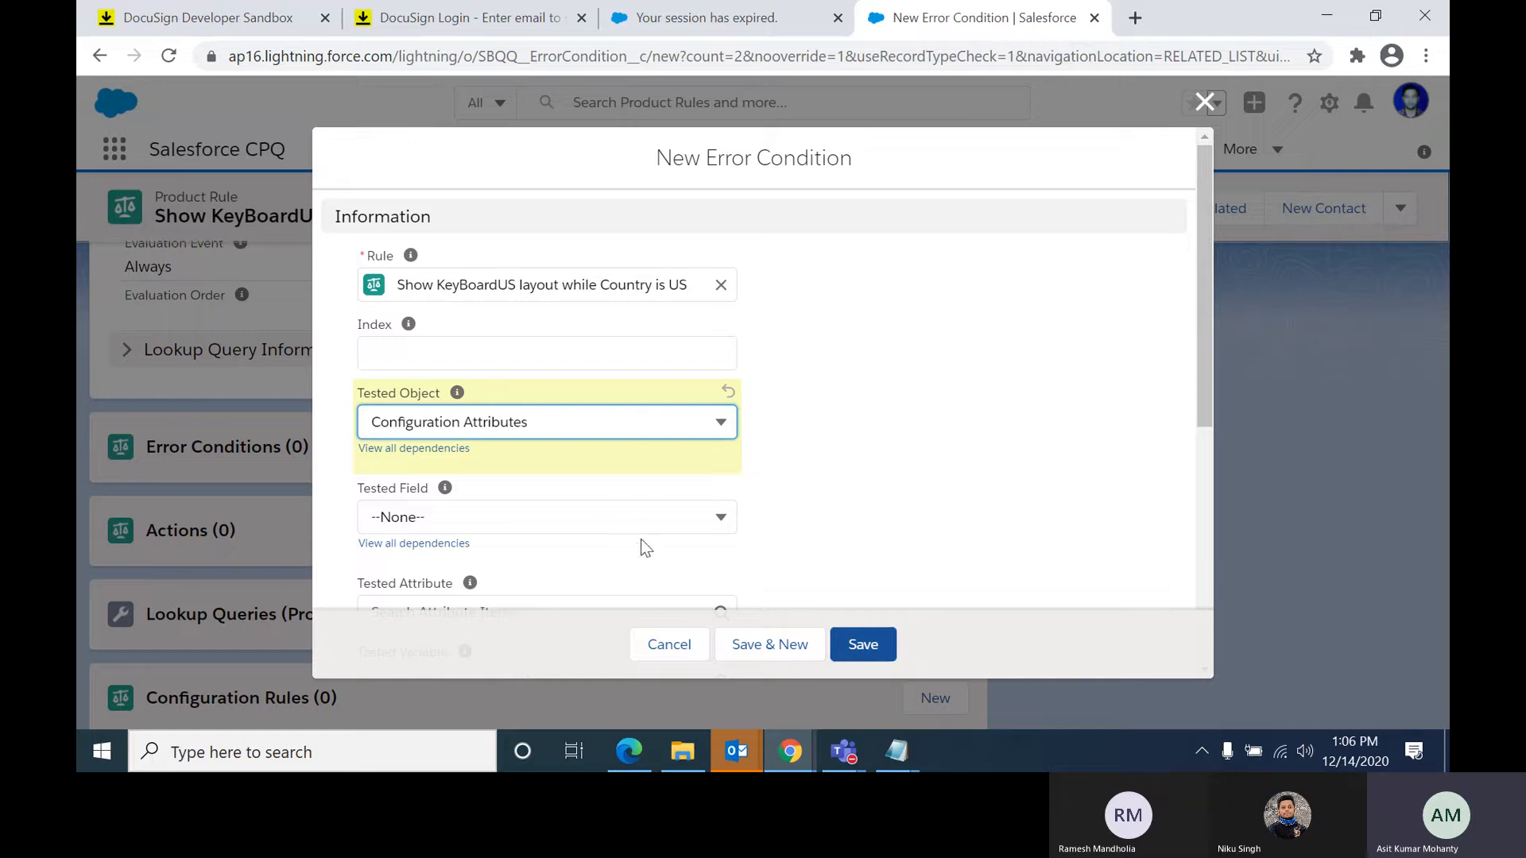
pyautogui.click(695, 516)
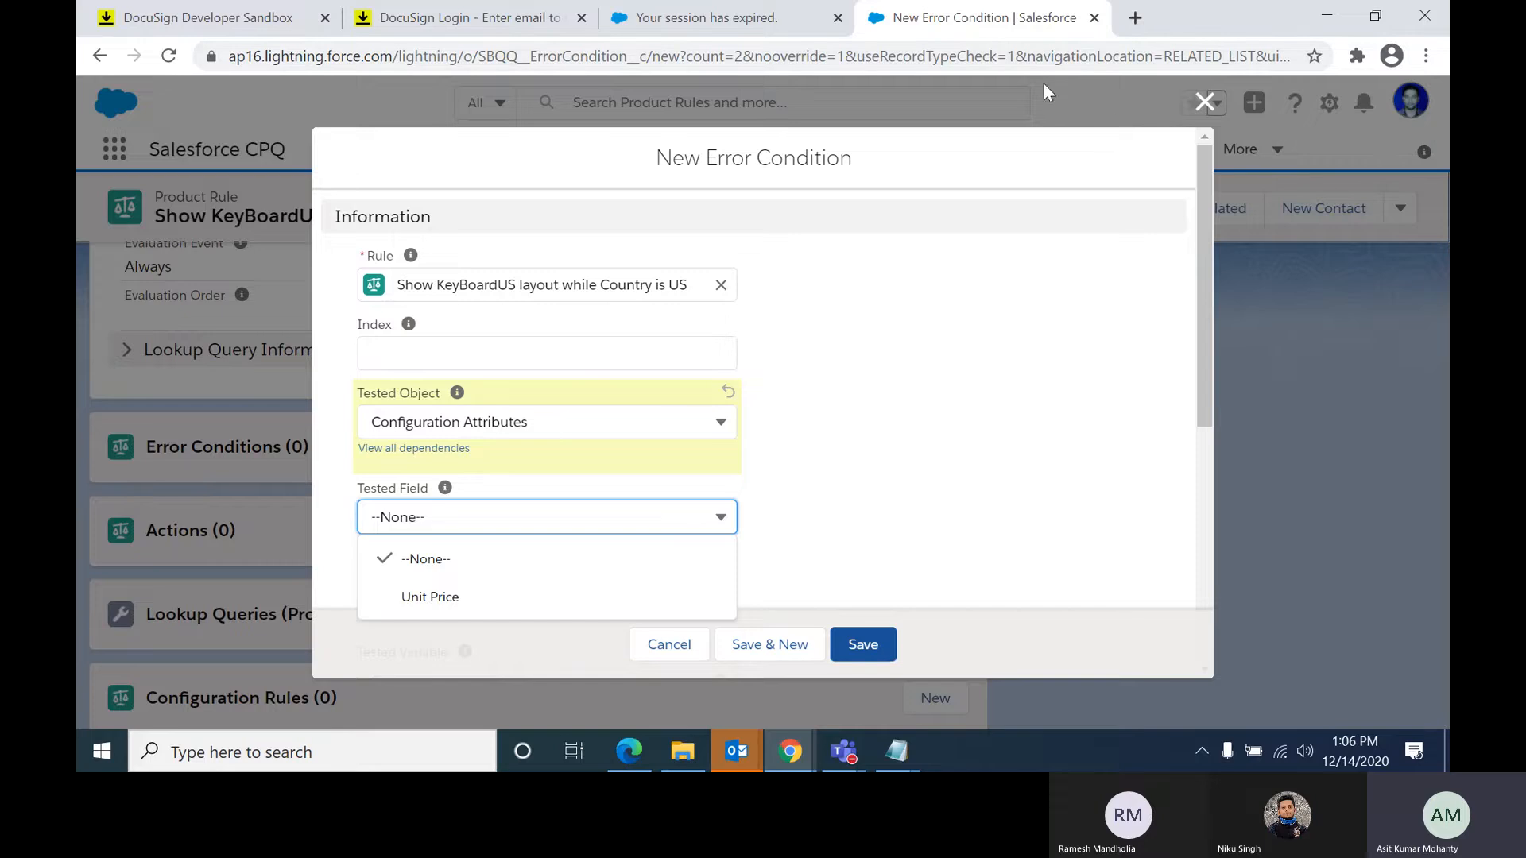
# Step: Duplicate the error condition's browser tab, dismiss the form in the copy and open Salesforce Setup from there
pyautogui.rightClick(1007, 4)
pyautogui.click(1042, 140)
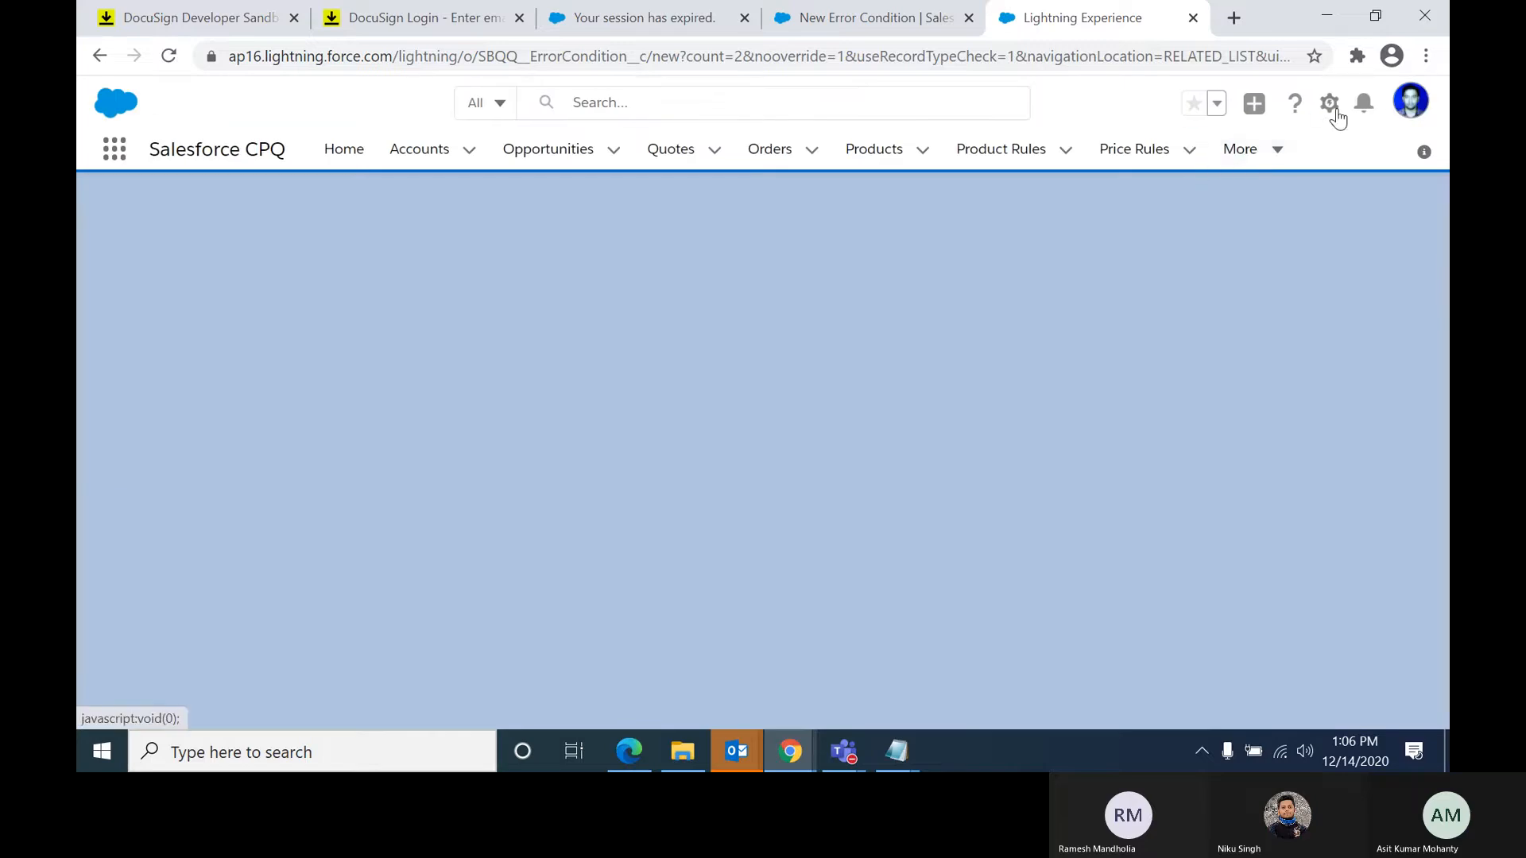
pyautogui.click(1339, 105)
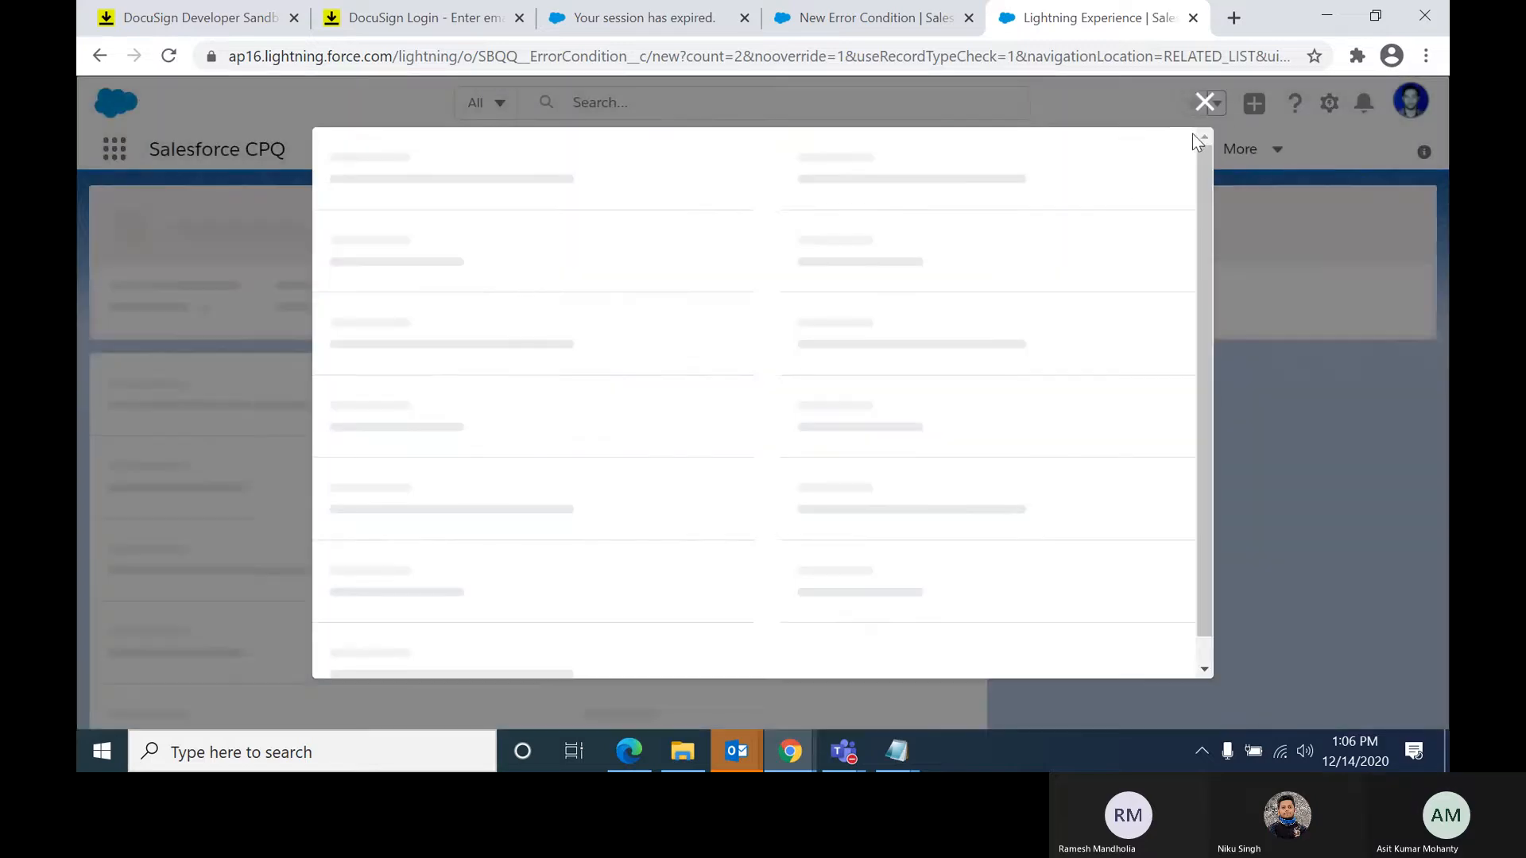
pyautogui.click(1204, 102)
pyautogui.click(1312, 107)
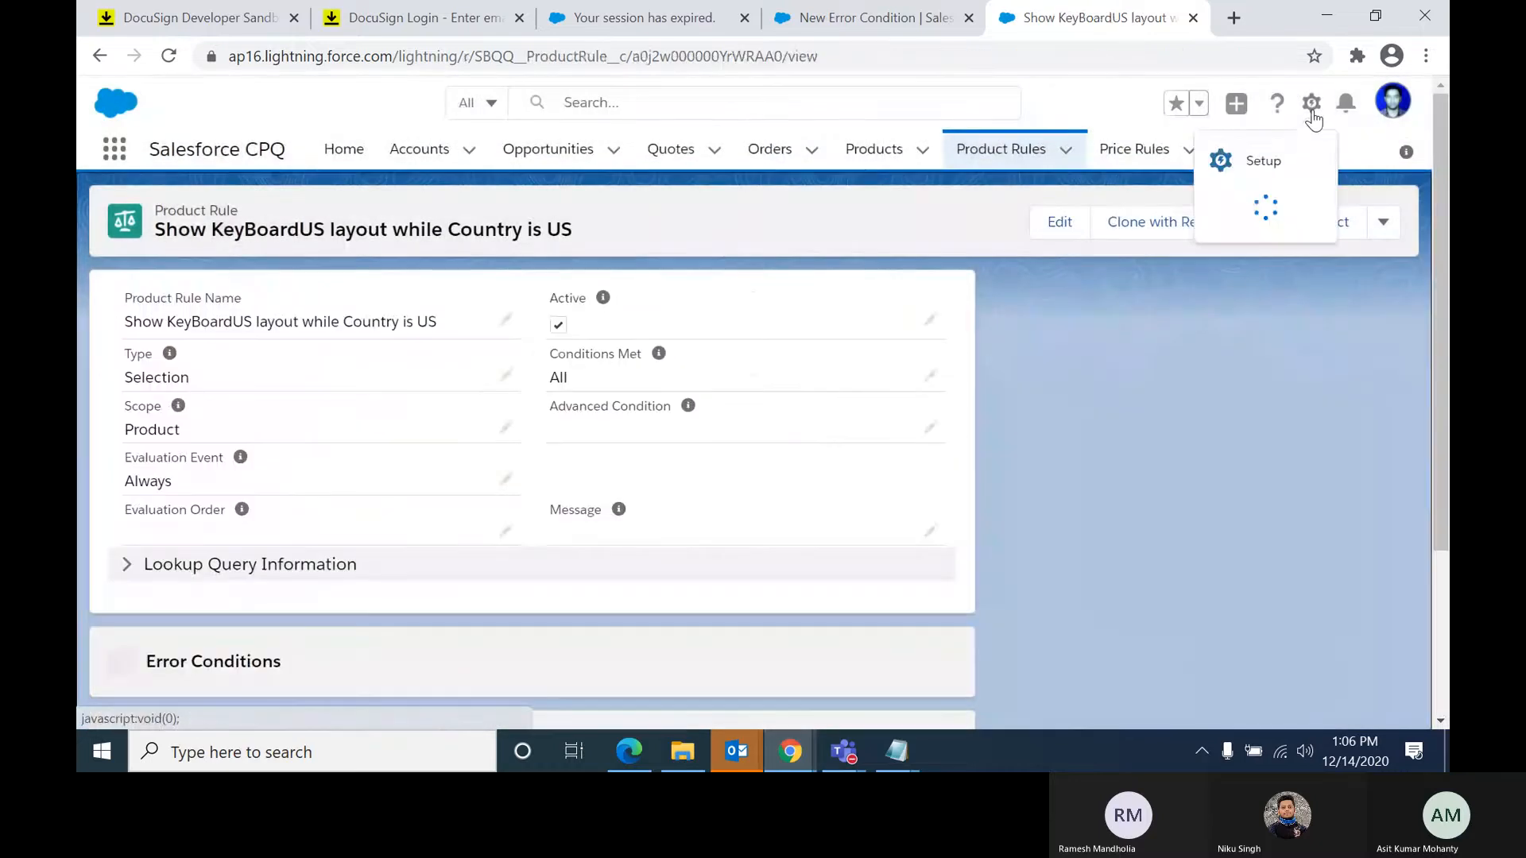
pyautogui.click(1264, 159)
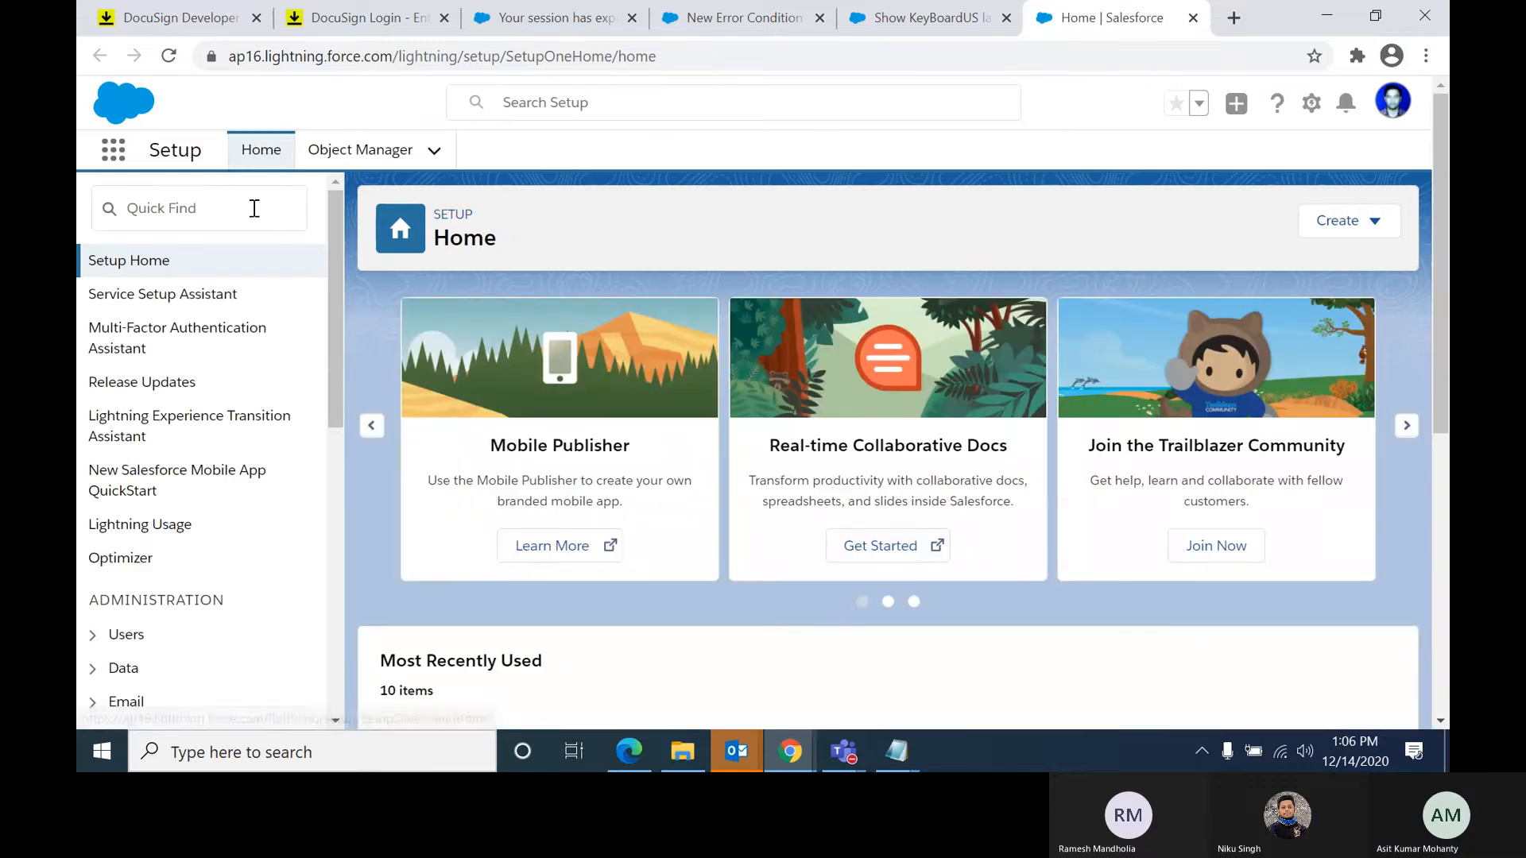
# Step: Find the Error Condition object in the Object Manager by searching "condi" and open its Tested Field picklist definition
pyautogui.click(346, 150)
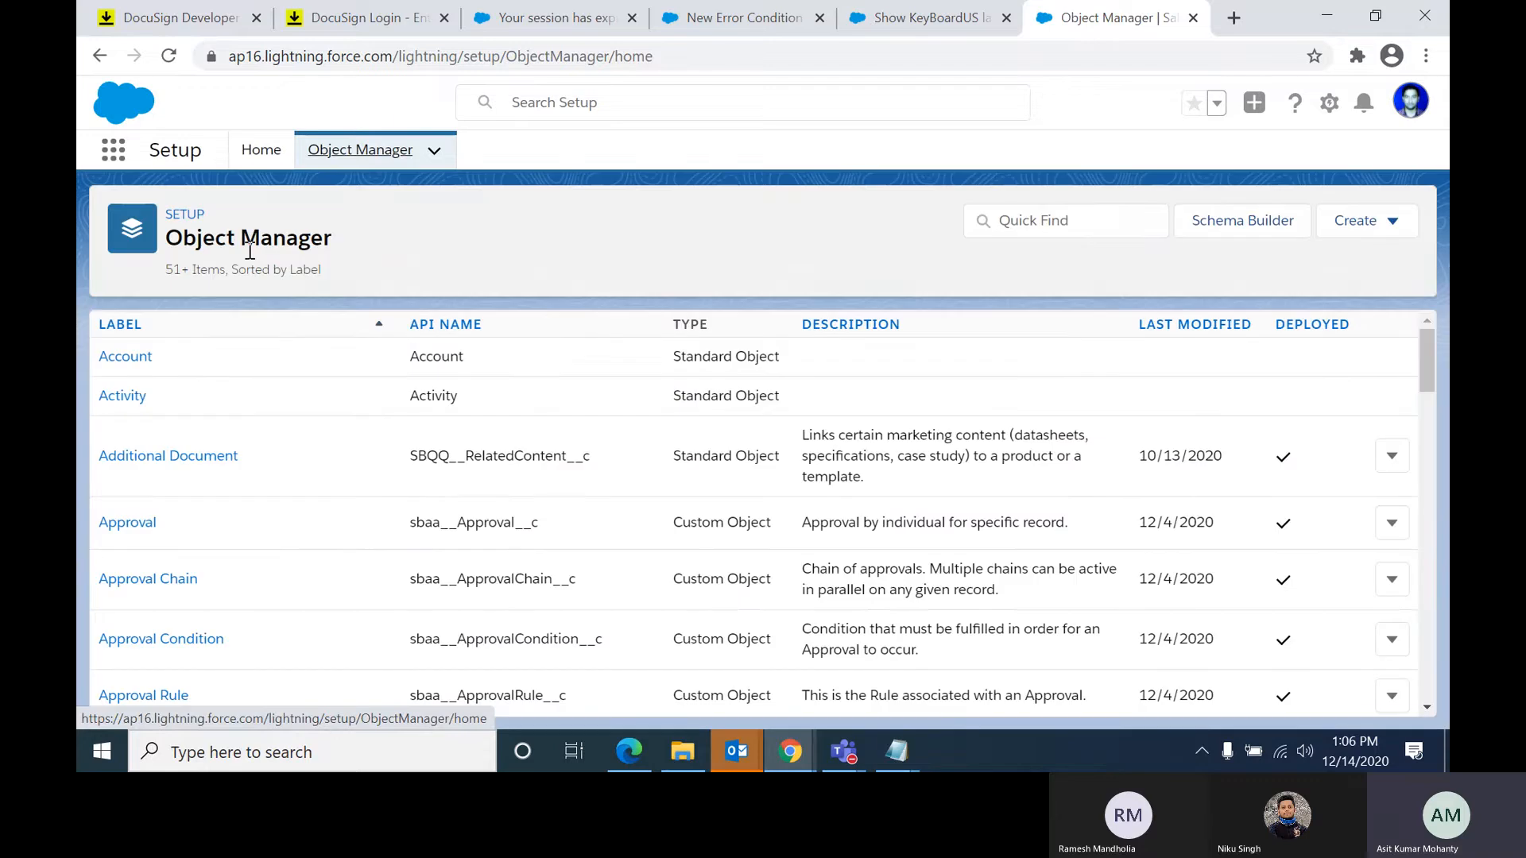
pyautogui.click(1046, 226)
pyautogui.write('condi')
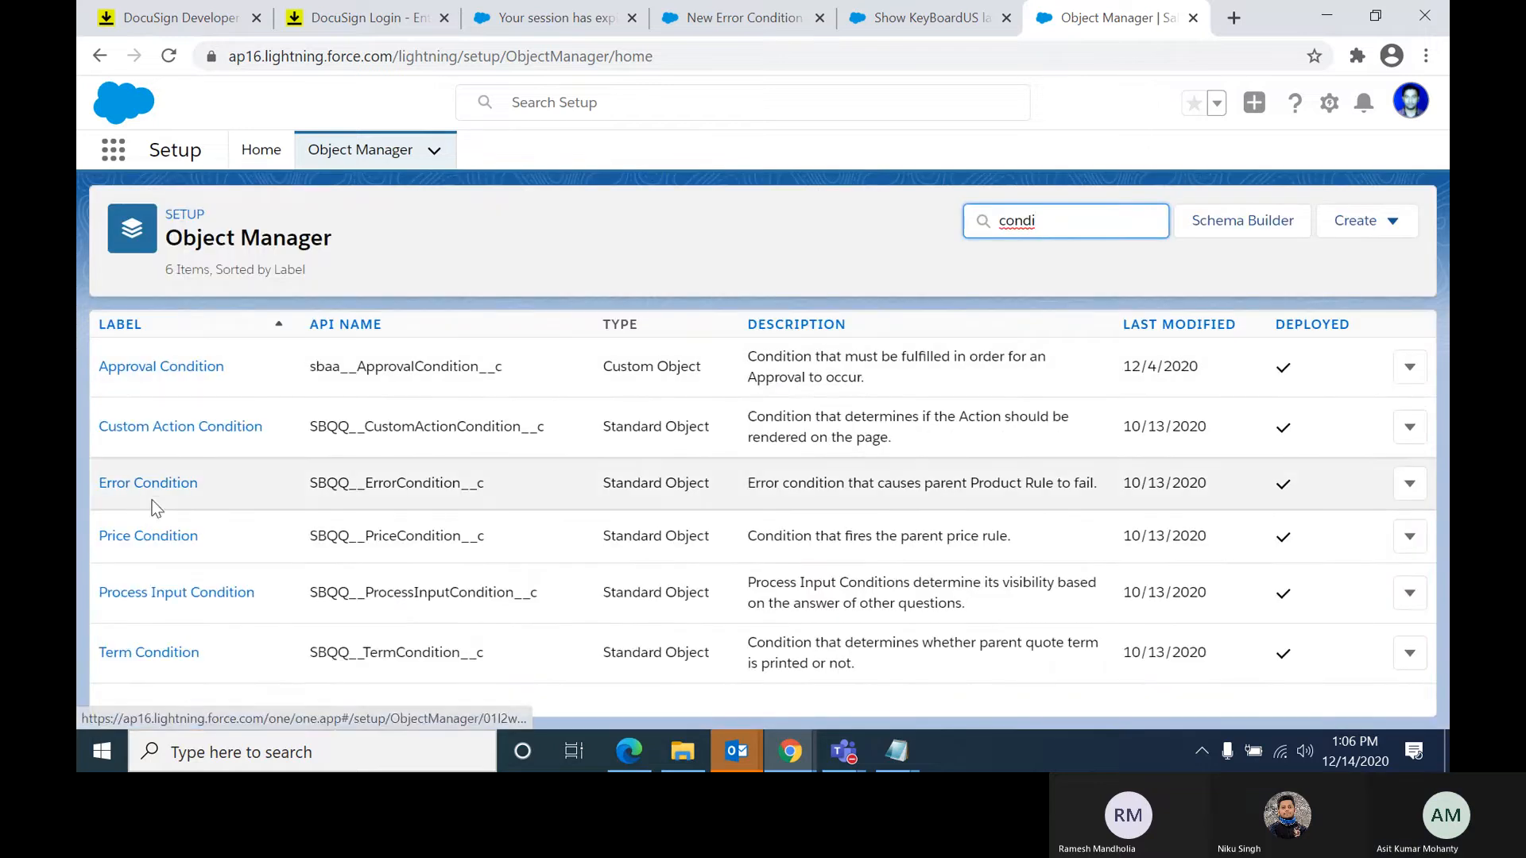
pyautogui.click(151, 487)
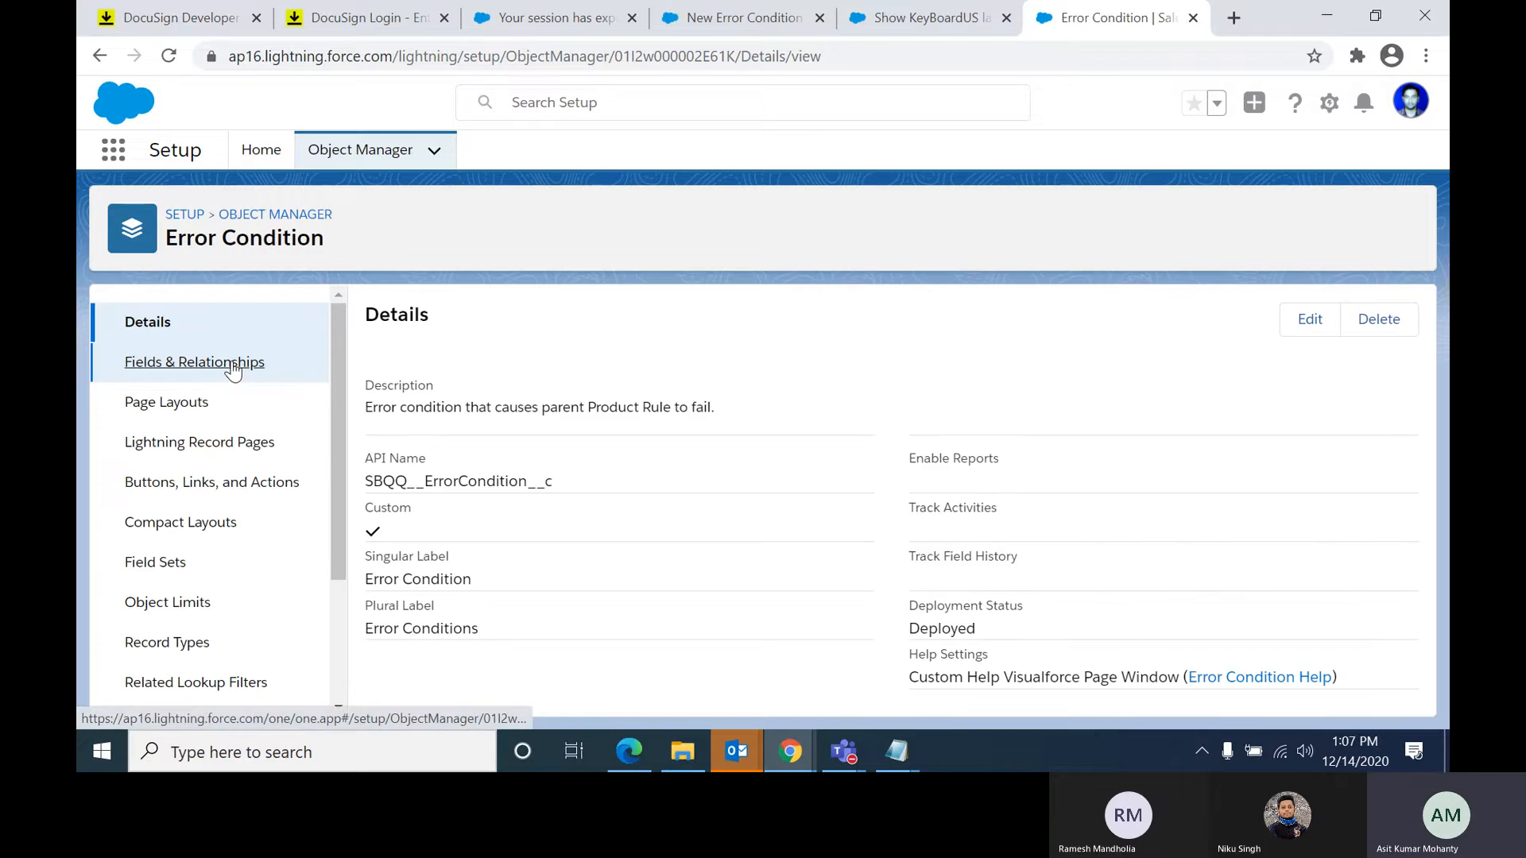
pyautogui.click(233, 363)
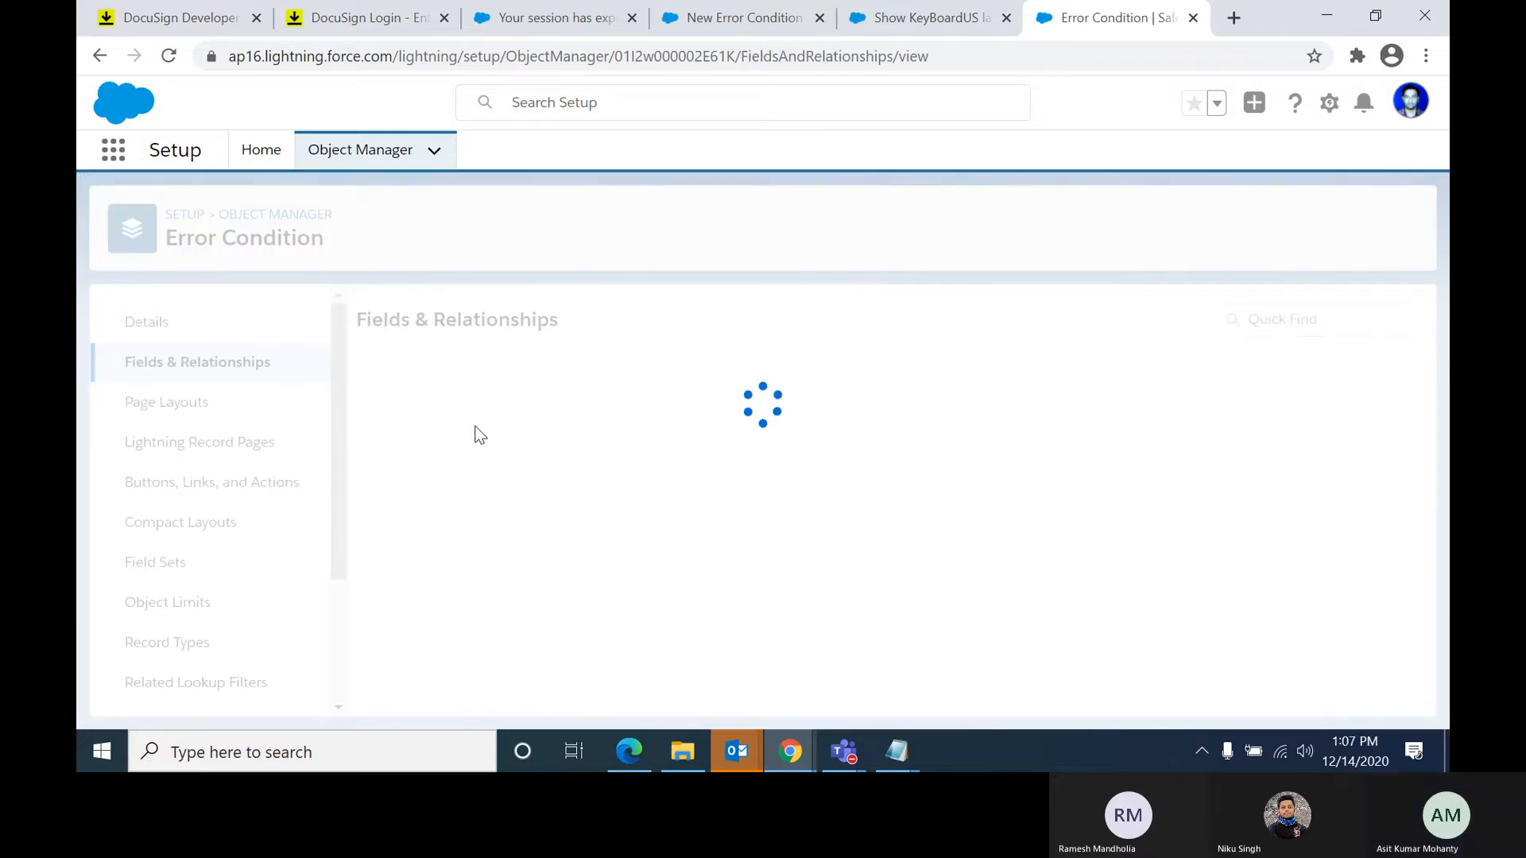
pyautogui.scroll(-5, 434, 585)
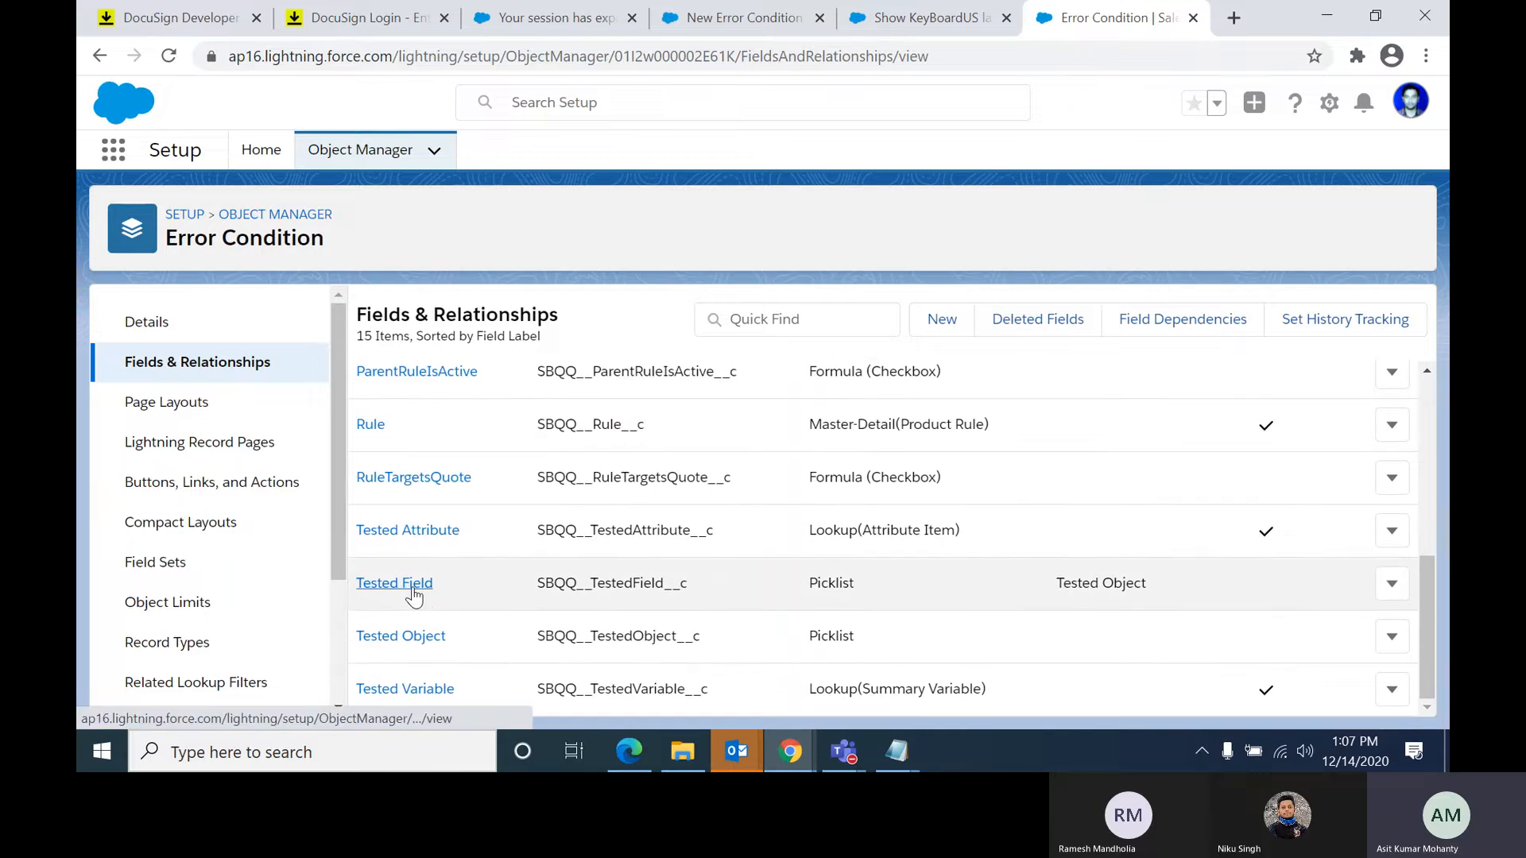
pyautogui.click(395, 584)
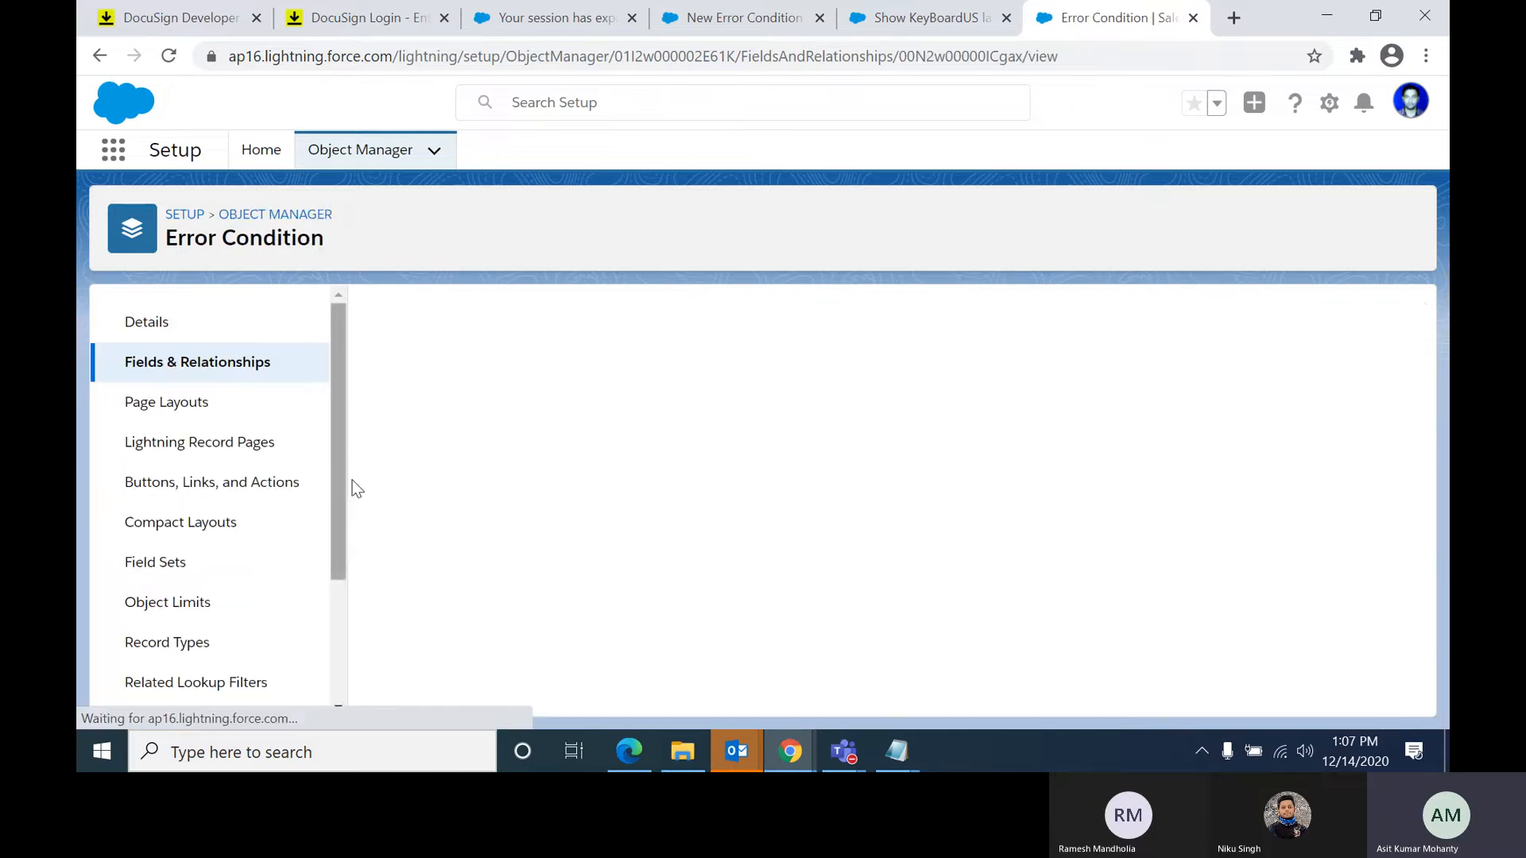
# Step: Add Country__c as a new picklist value of the Tested Field and save it
pyautogui.scroll(-8, 827, 523)
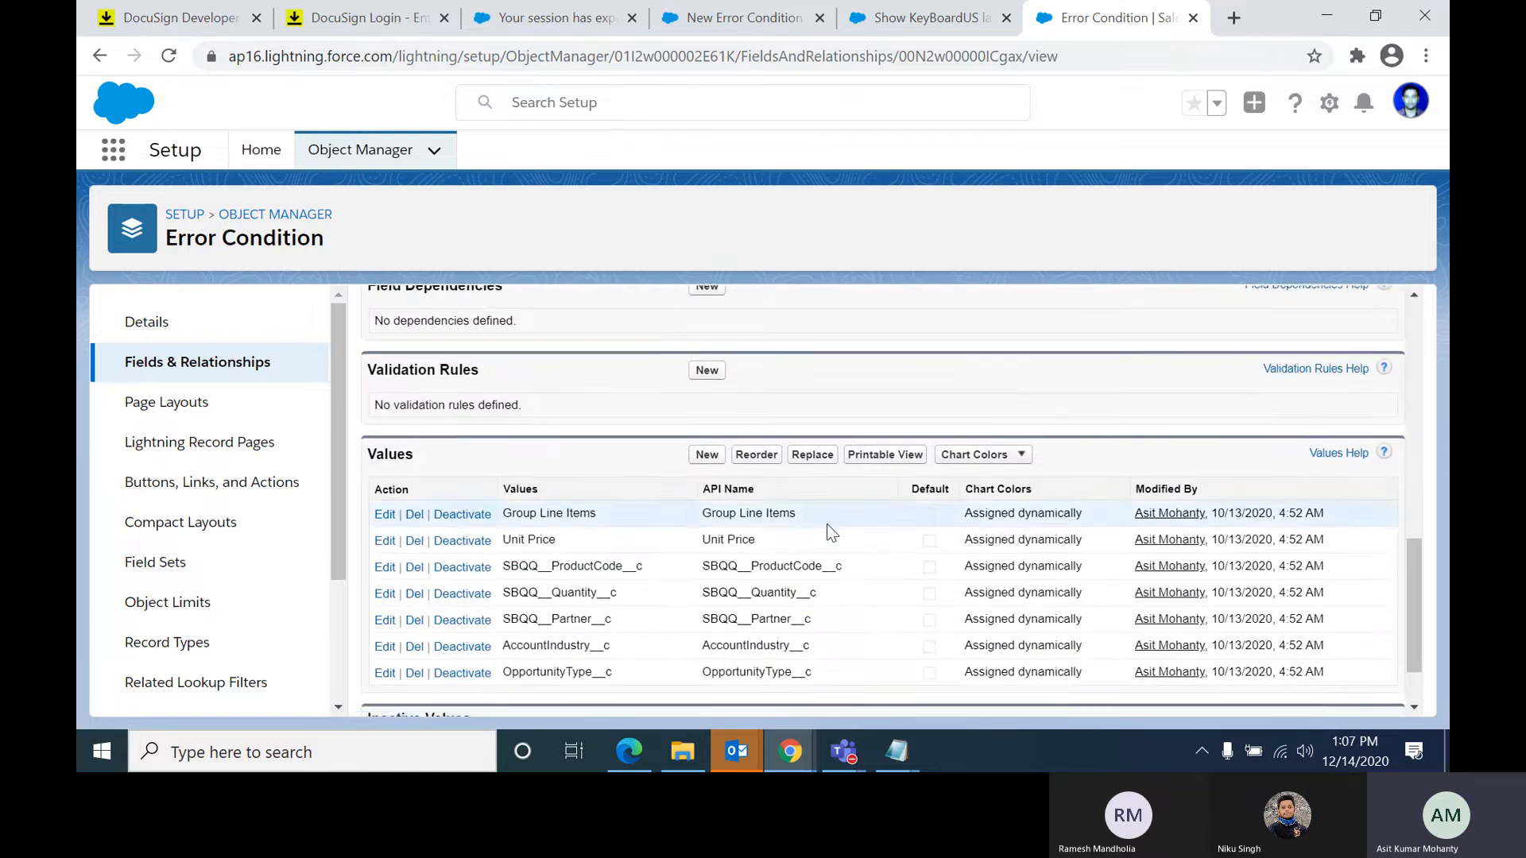
pyautogui.scroll(-2, 826, 522)
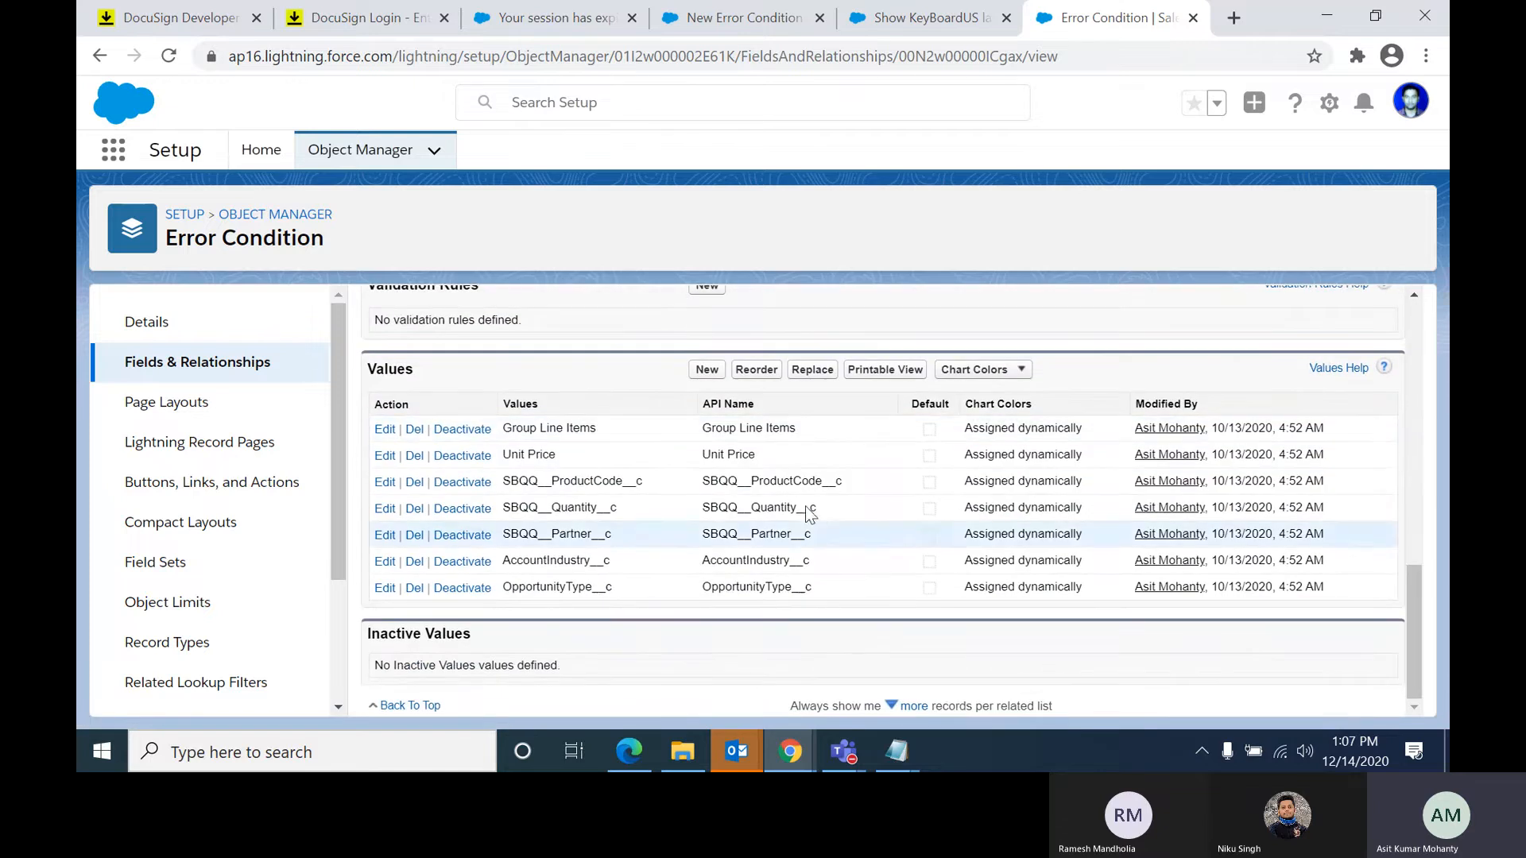
pyautogui.click(706, 370)
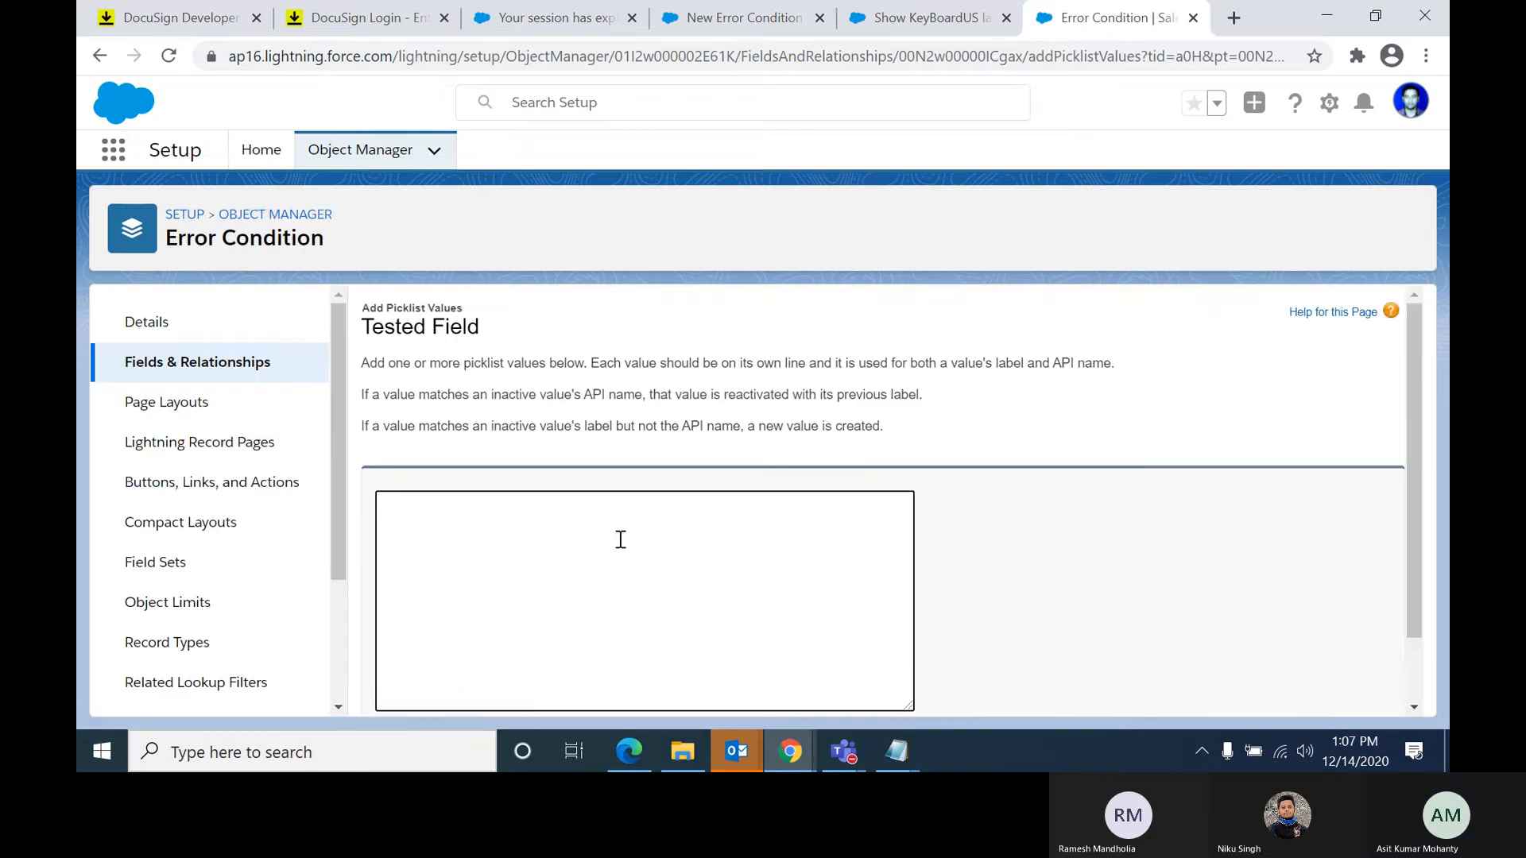
pyautogui.click(619, 539)
pyautogui.write('qountry__c')
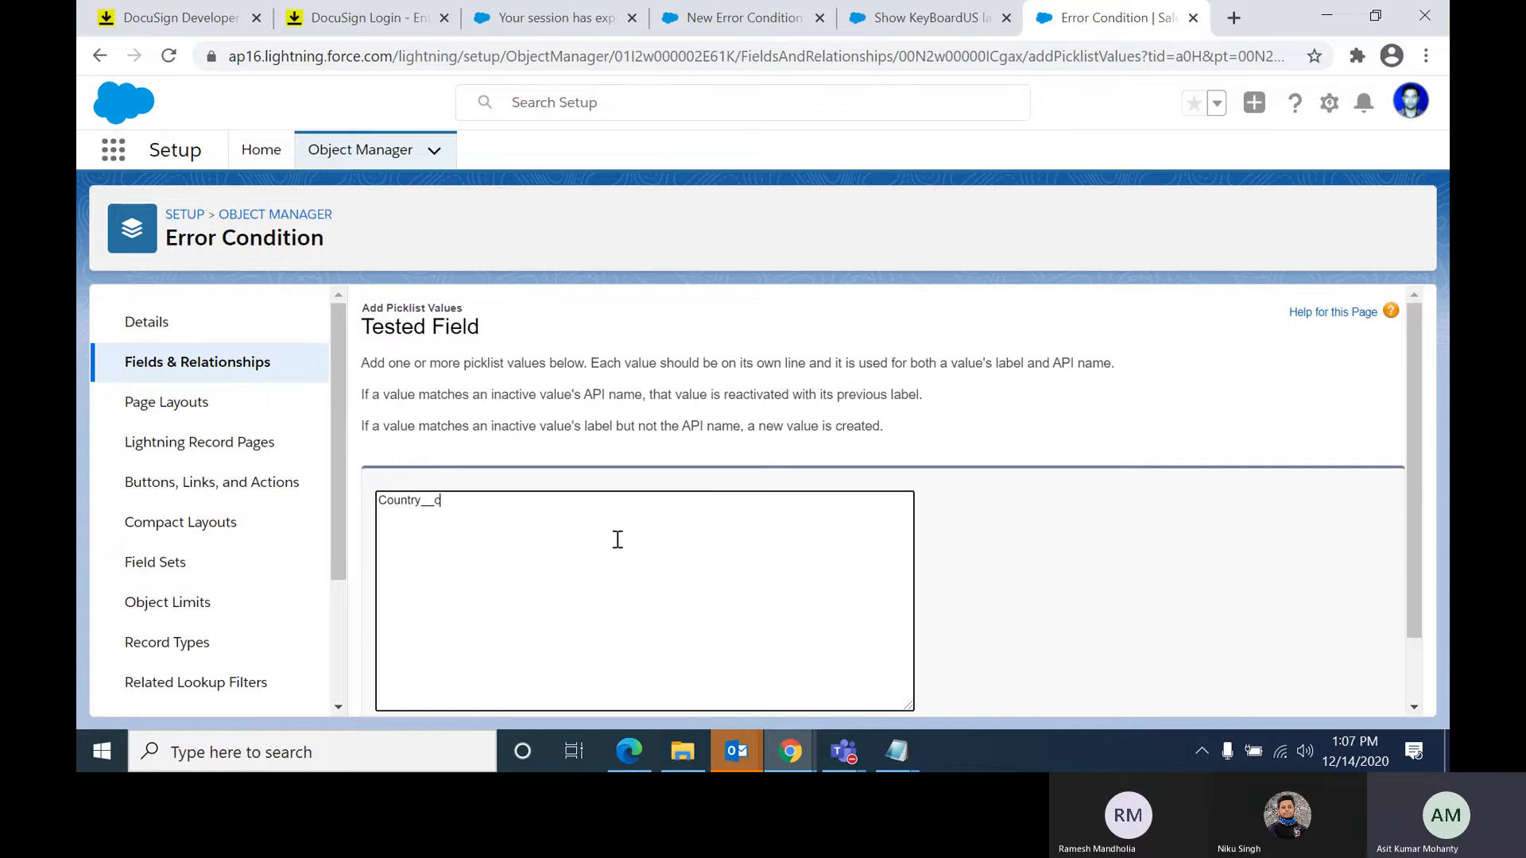
pyautogui.scroll(-1, 617, 539)
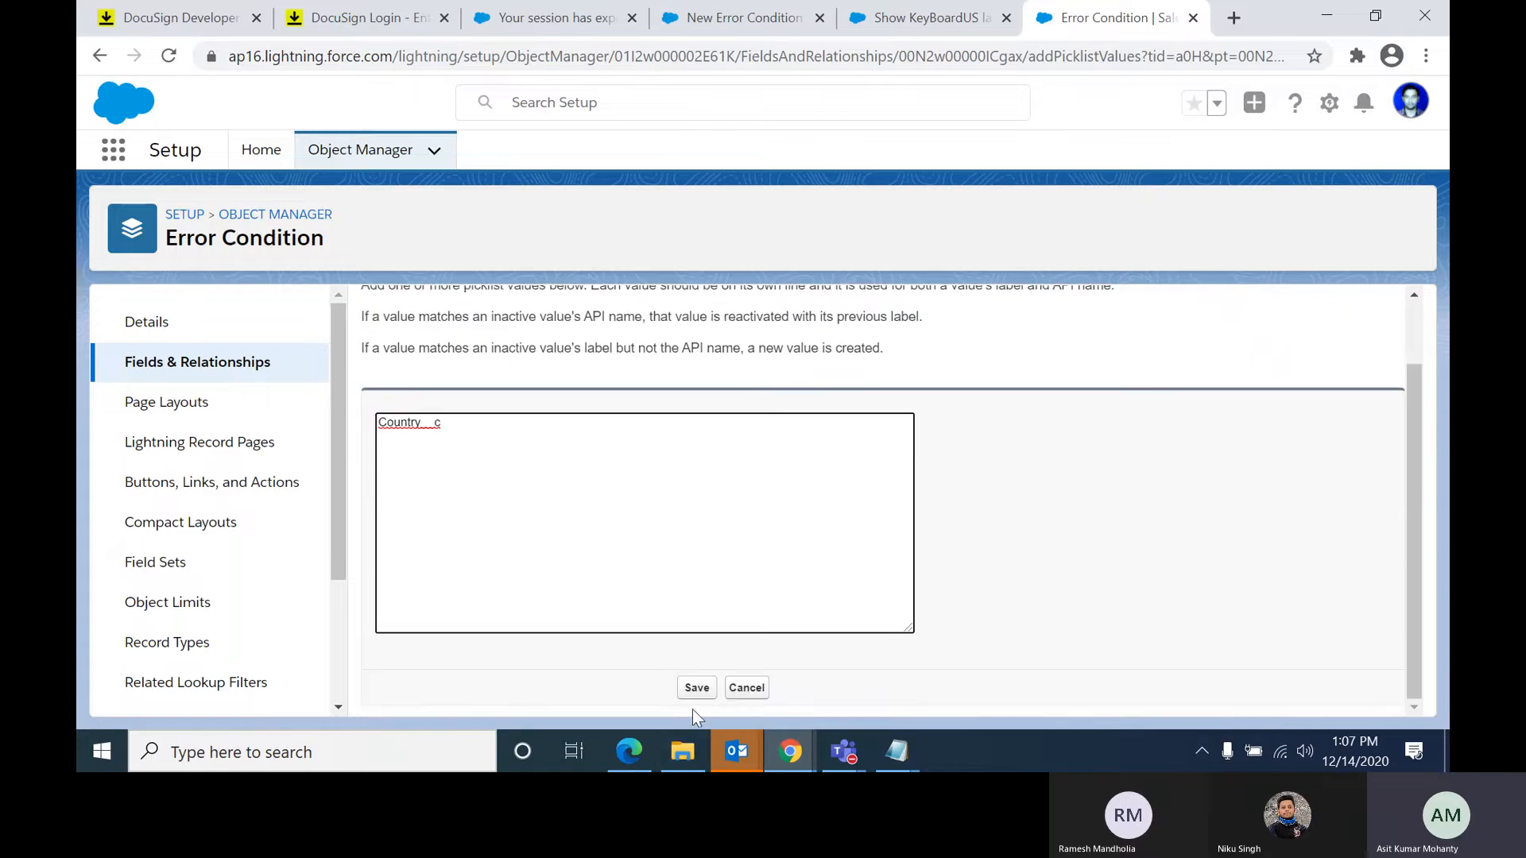
pyautogui.click(696, 687)
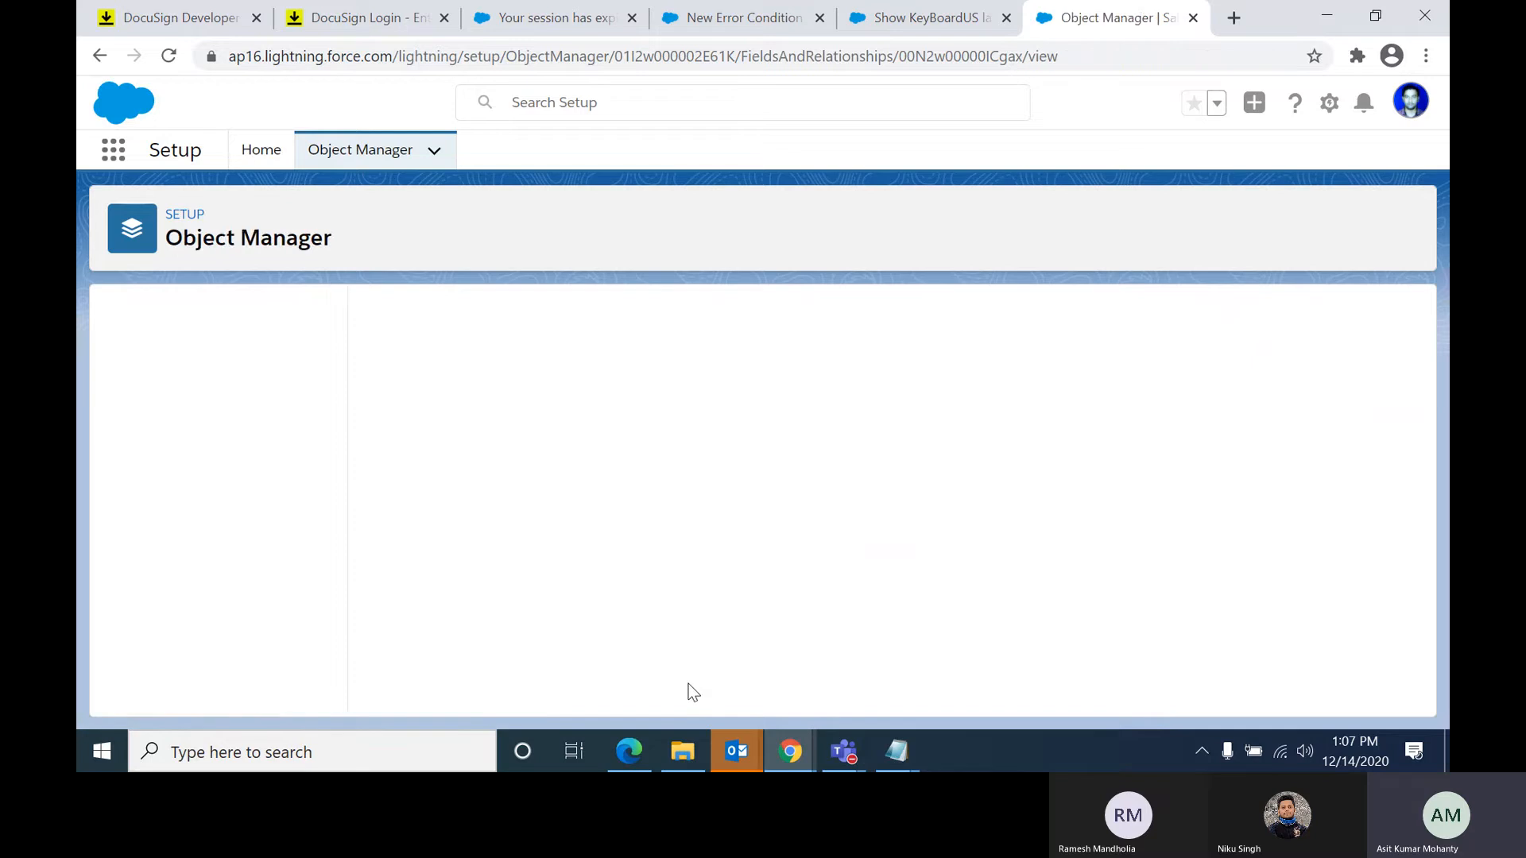
# Step: In the Tested Field's dependency on Tested Object, include Country__c under Configuration Attributes and save despite controlling values without dependents
pyautogui.click(747, 14)
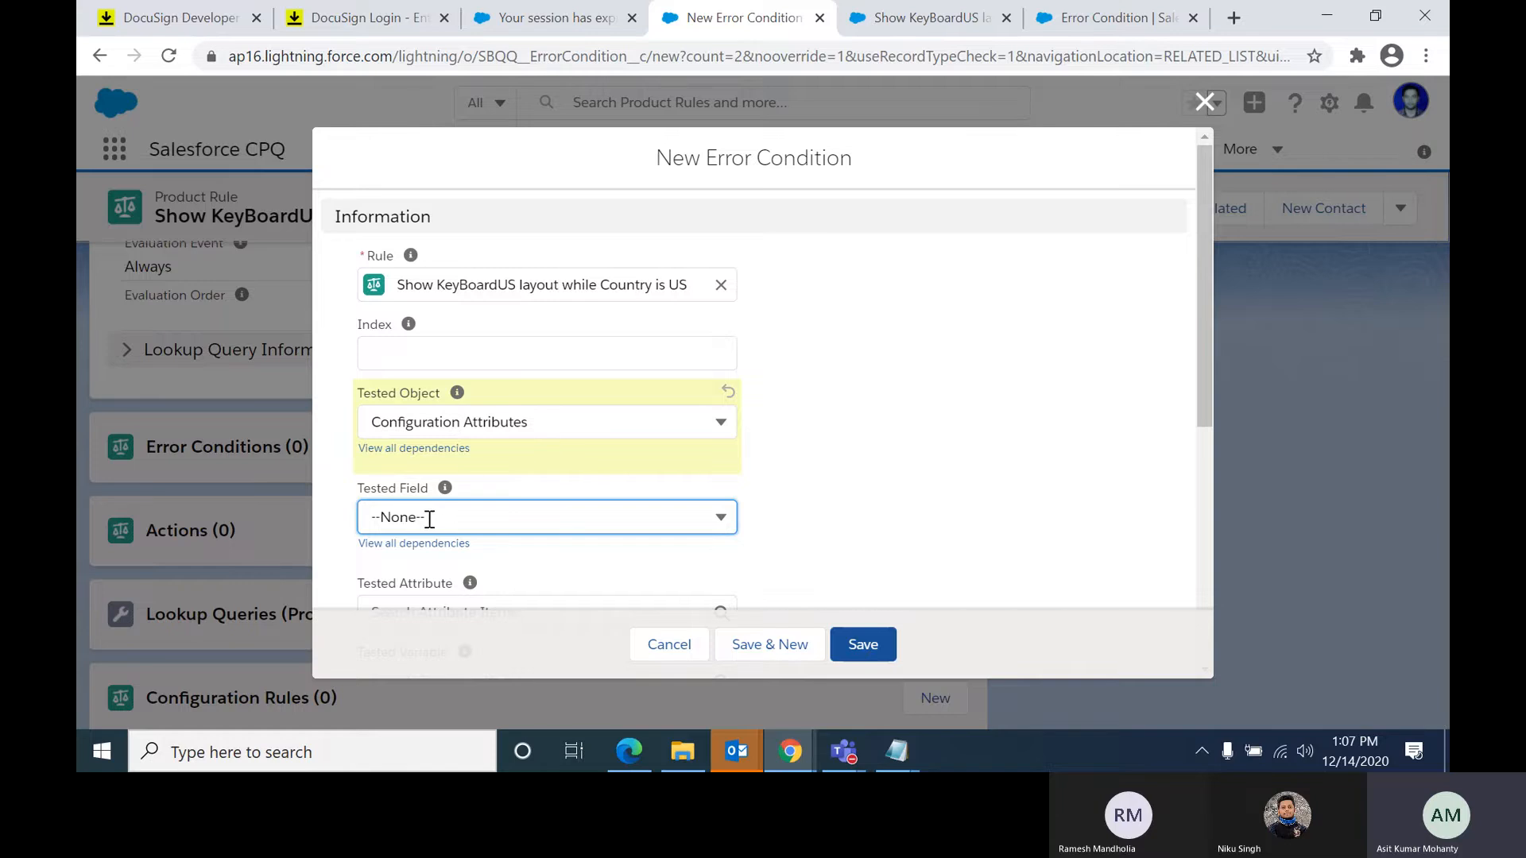
pyautogui.click(1092, 24)
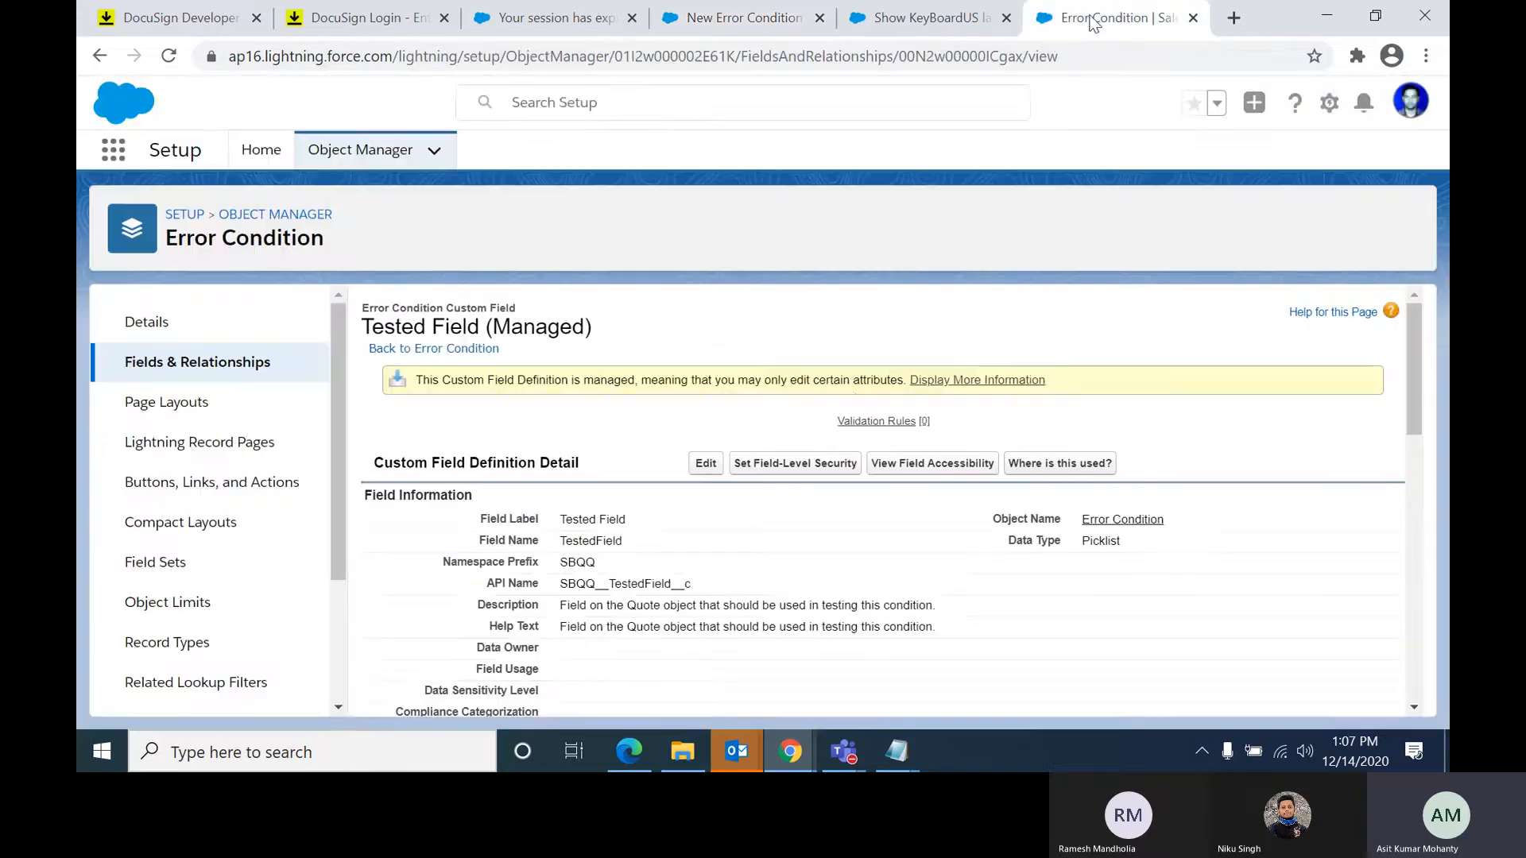
pyautogui.scroll(-5, 691, 546)
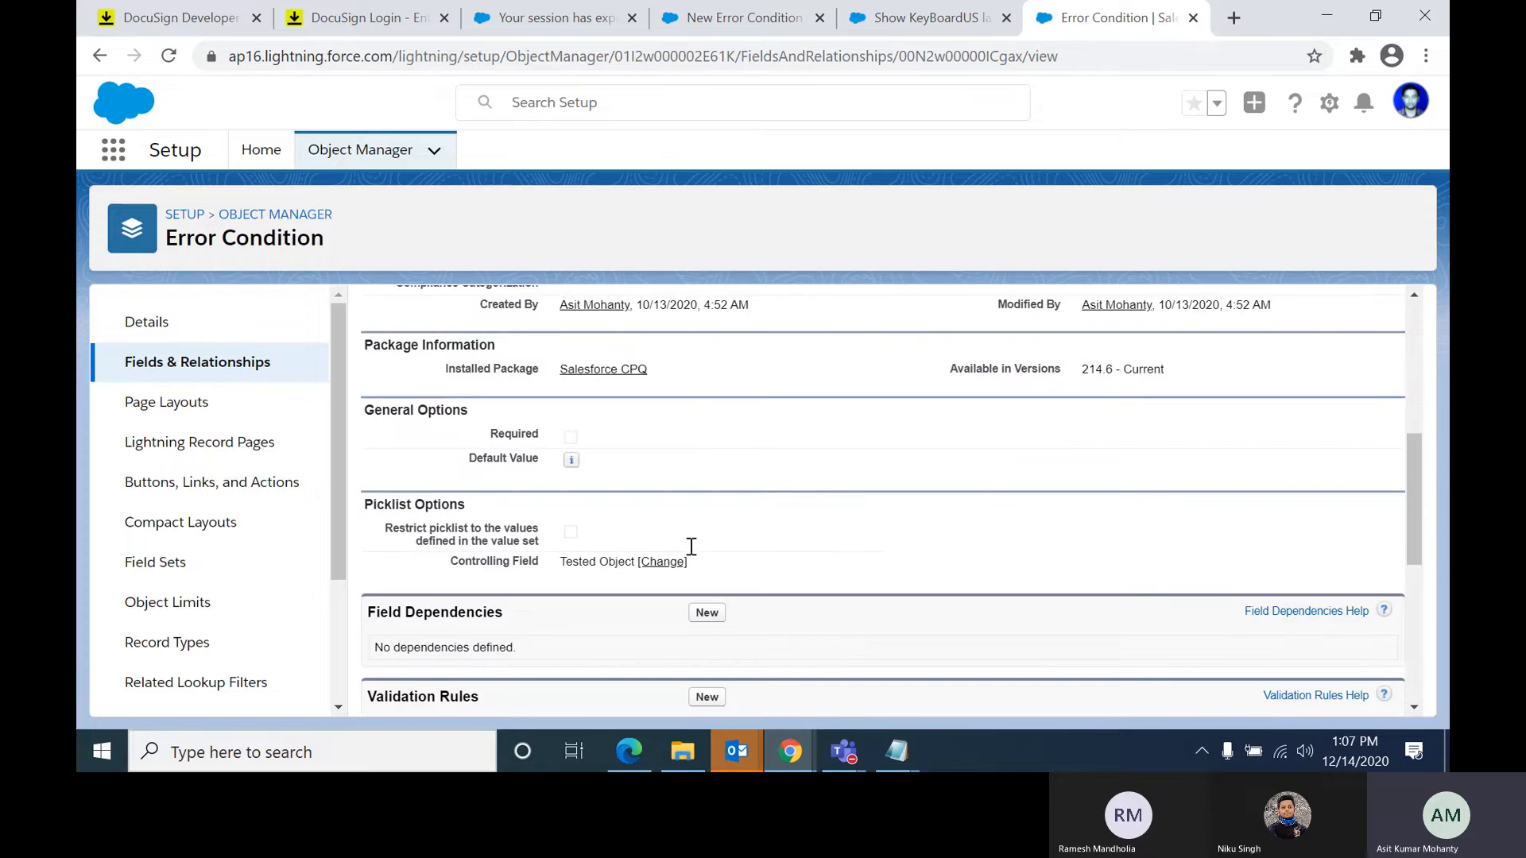
pyautogui.scroll(-1, 690, 547)
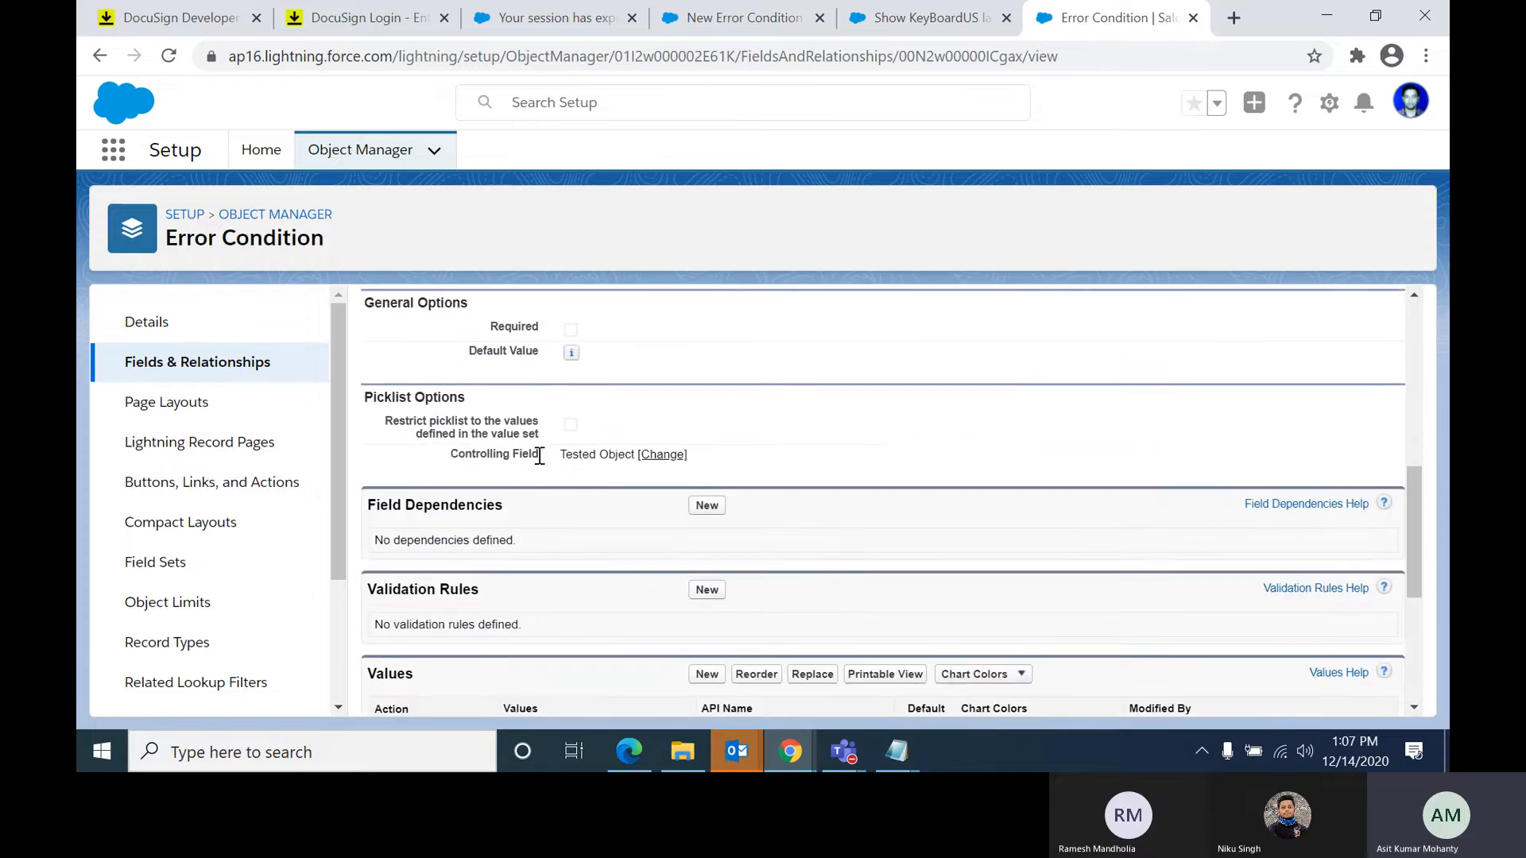
pyautogui.click(666, 456)
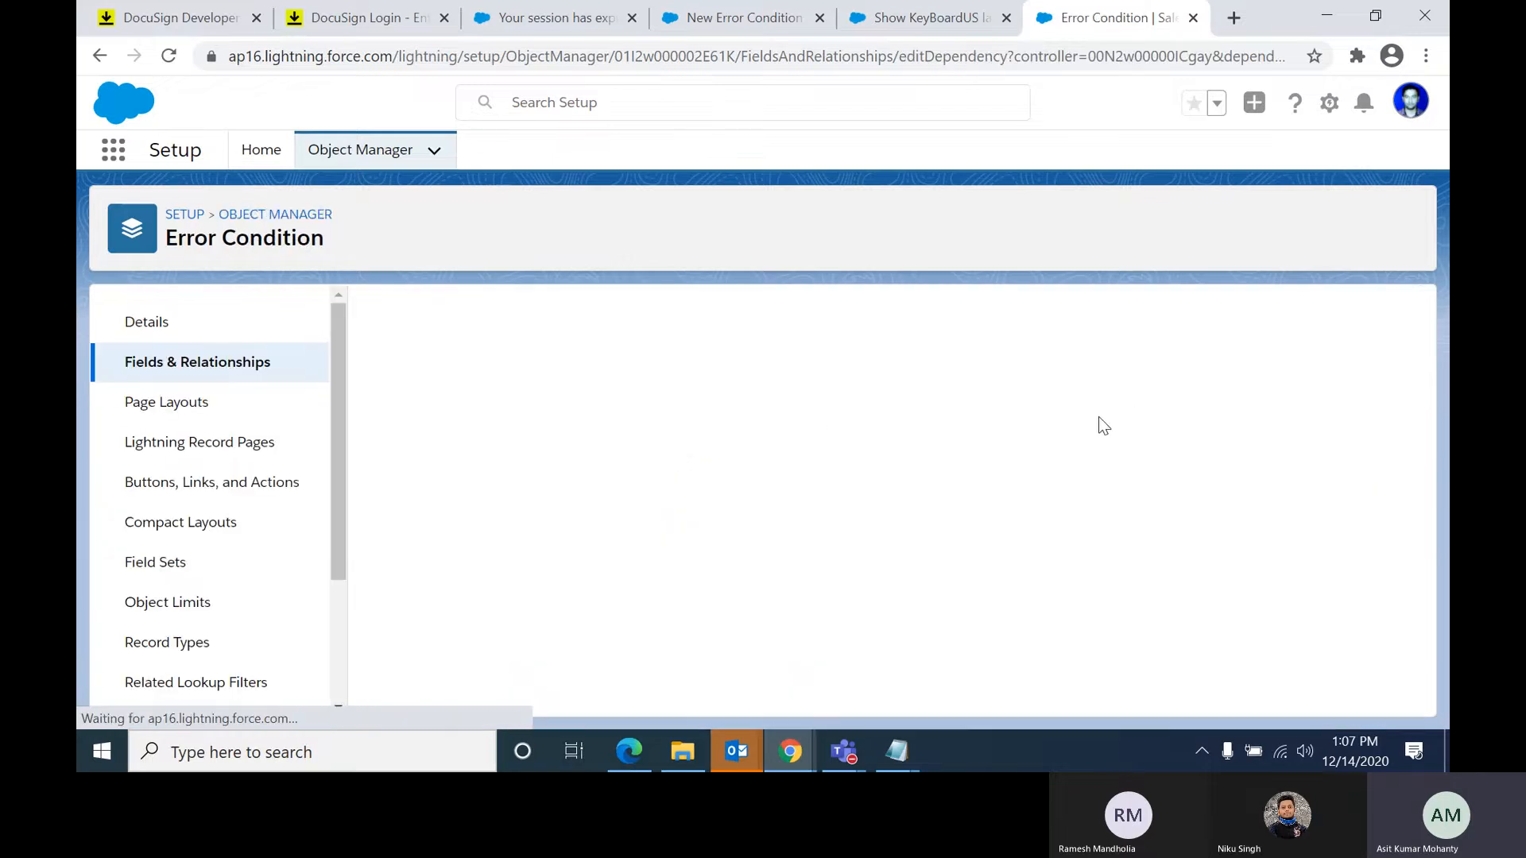
pyautogui.scroll(-4, 1098, 416)
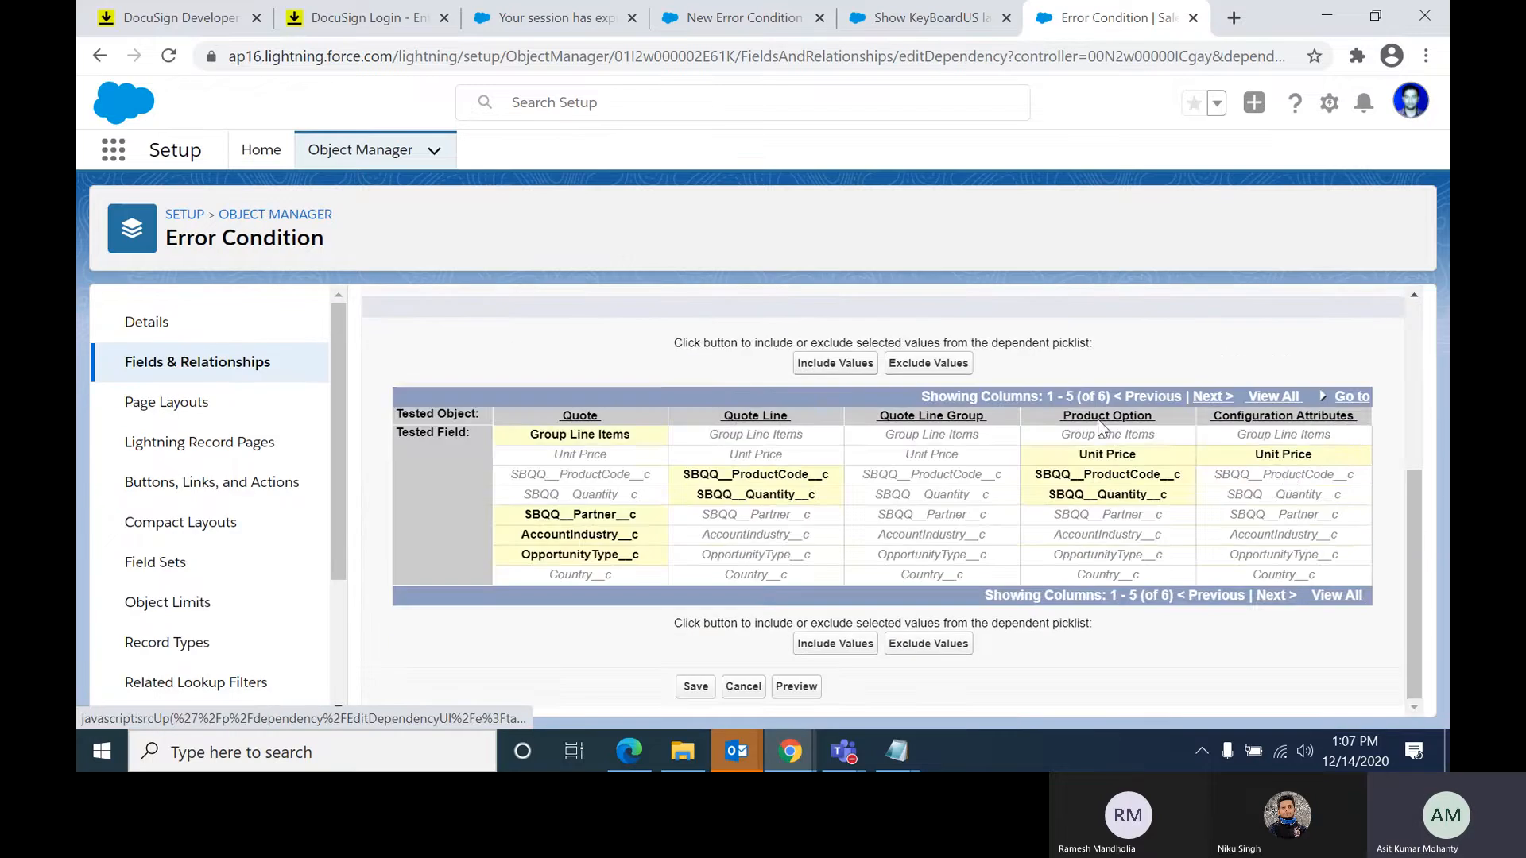
pyautogui.click(1292, 580)
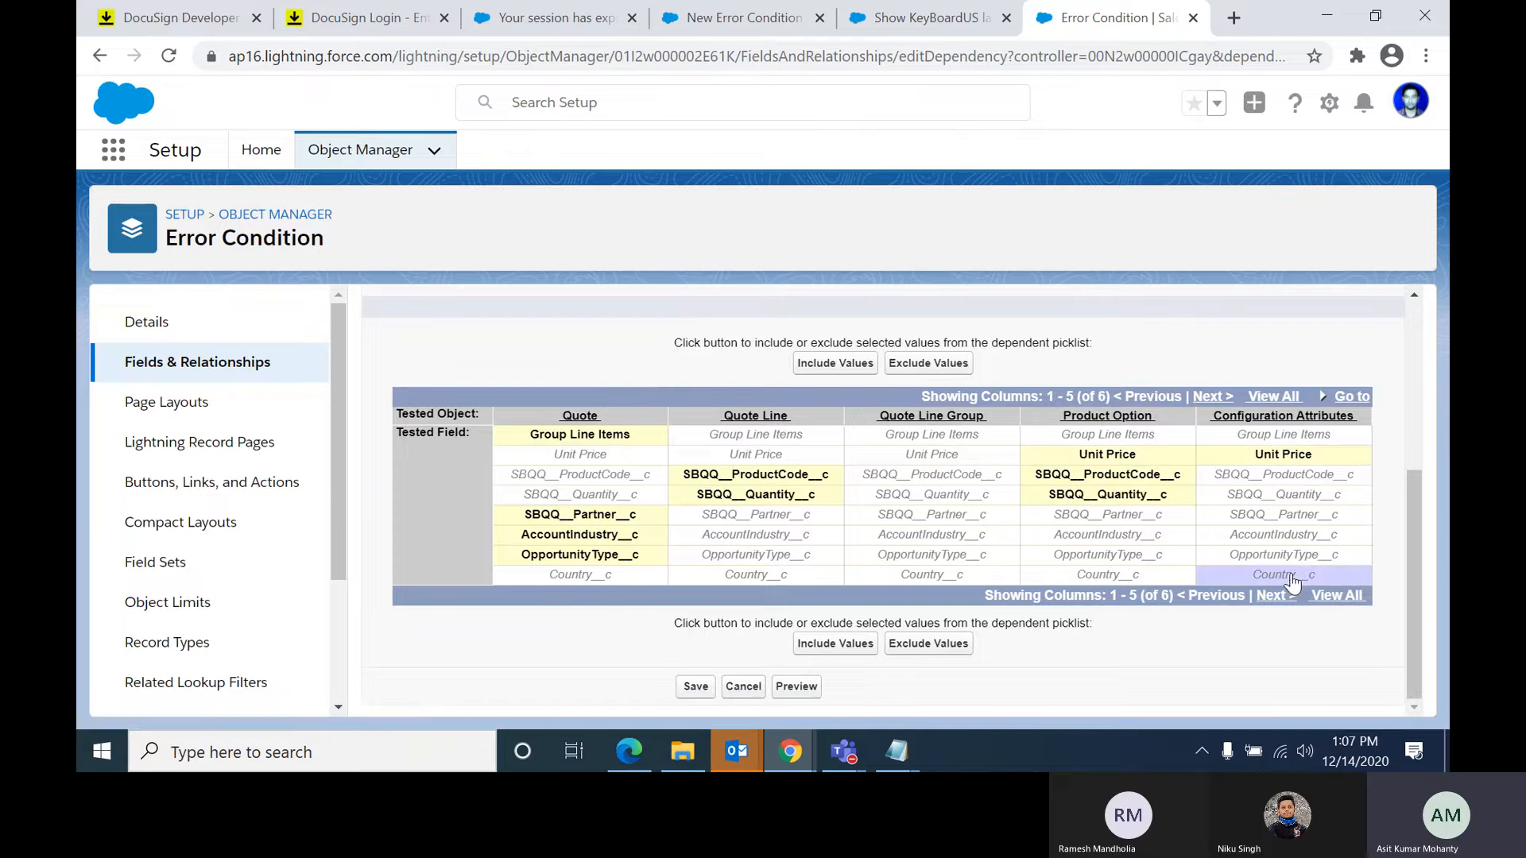
pyautogui.click(854, 645)
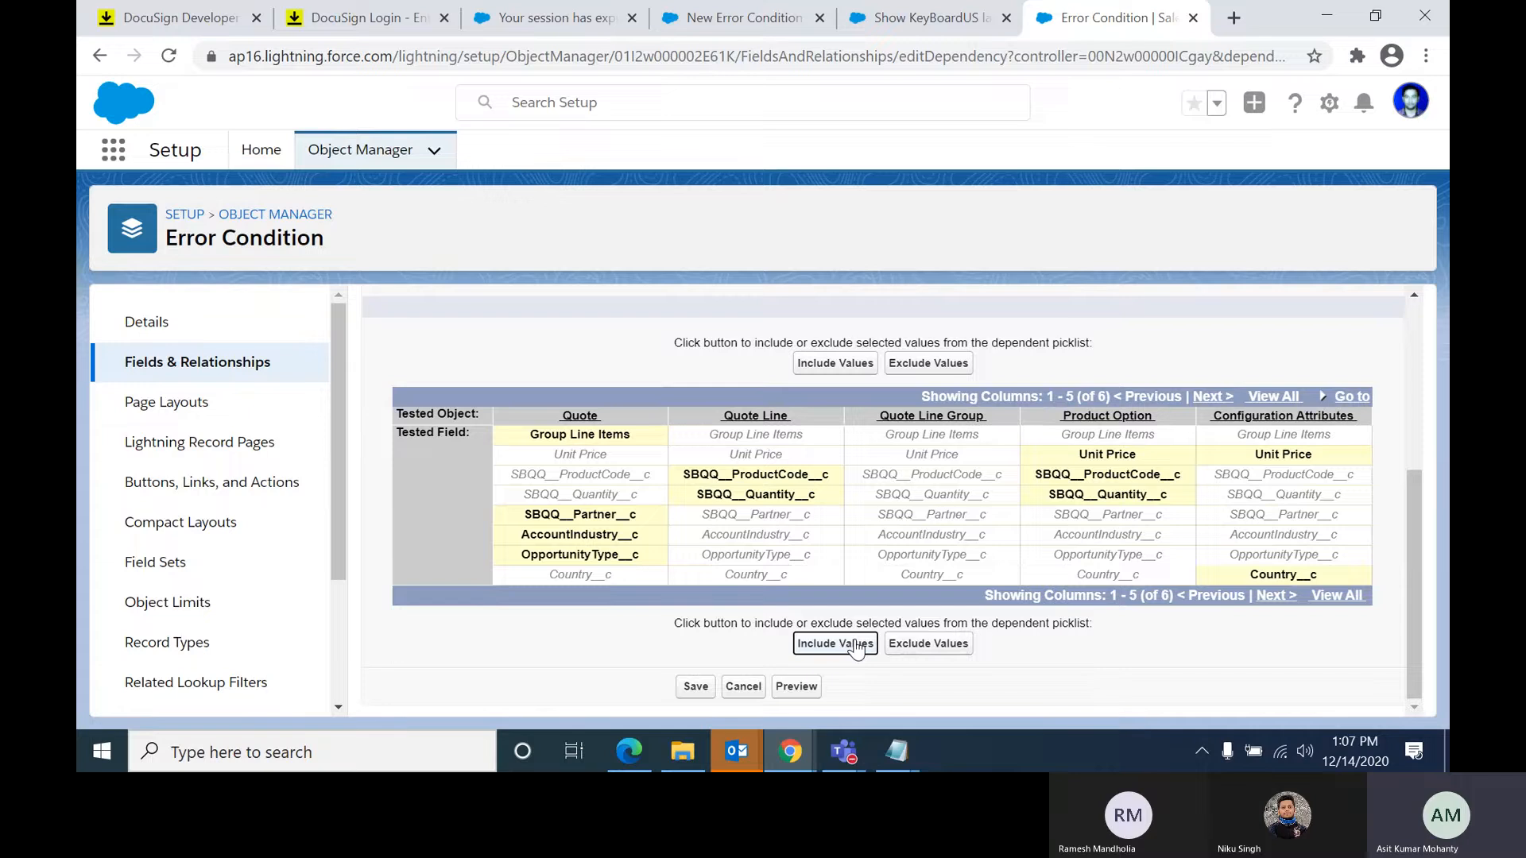
pyautogui.click(696, 686)
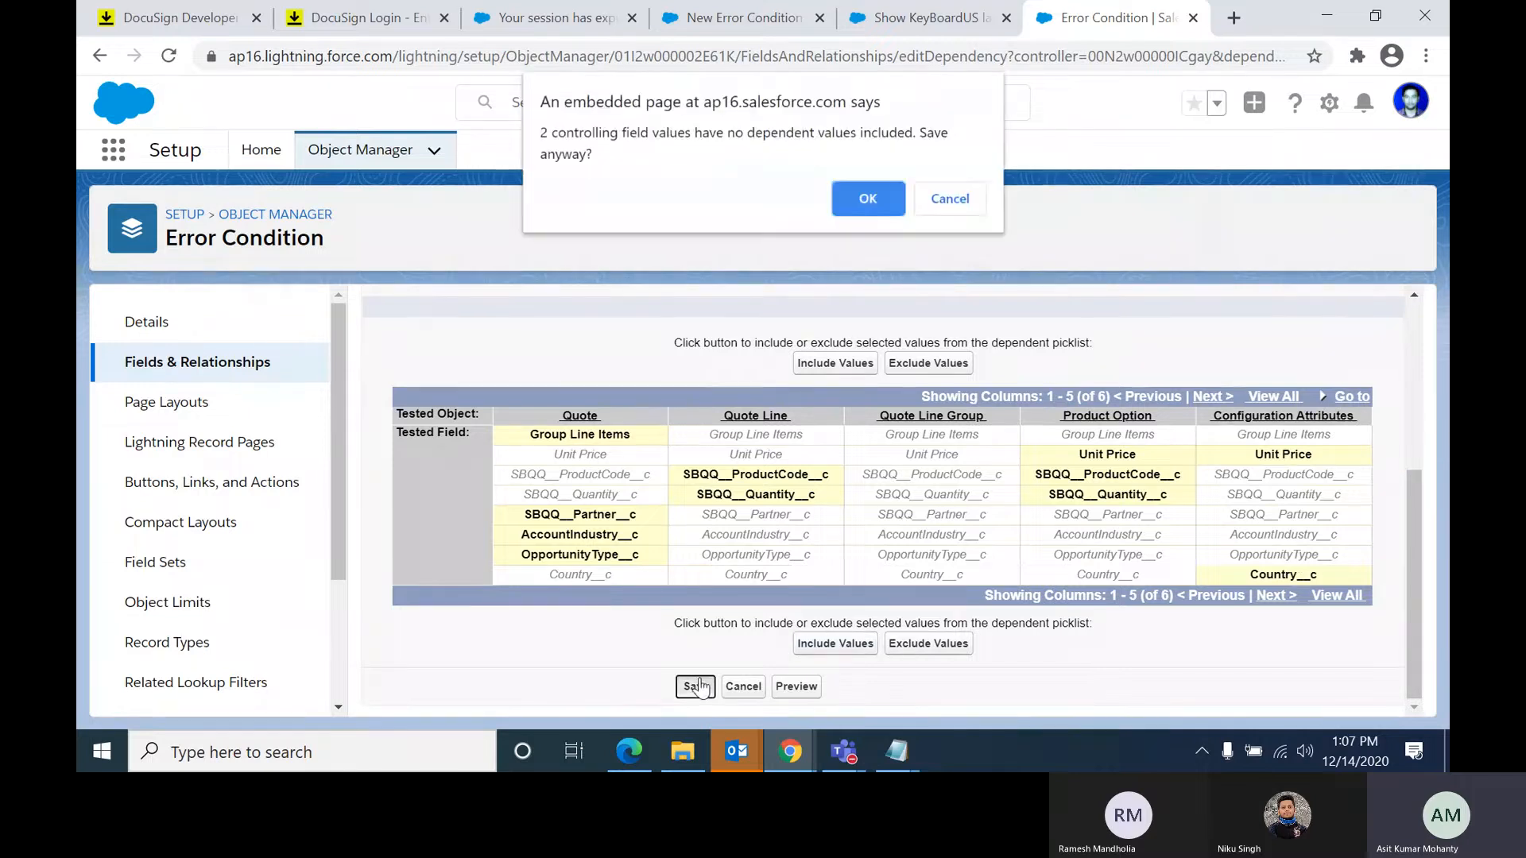
pyautogui.click(860, 189)
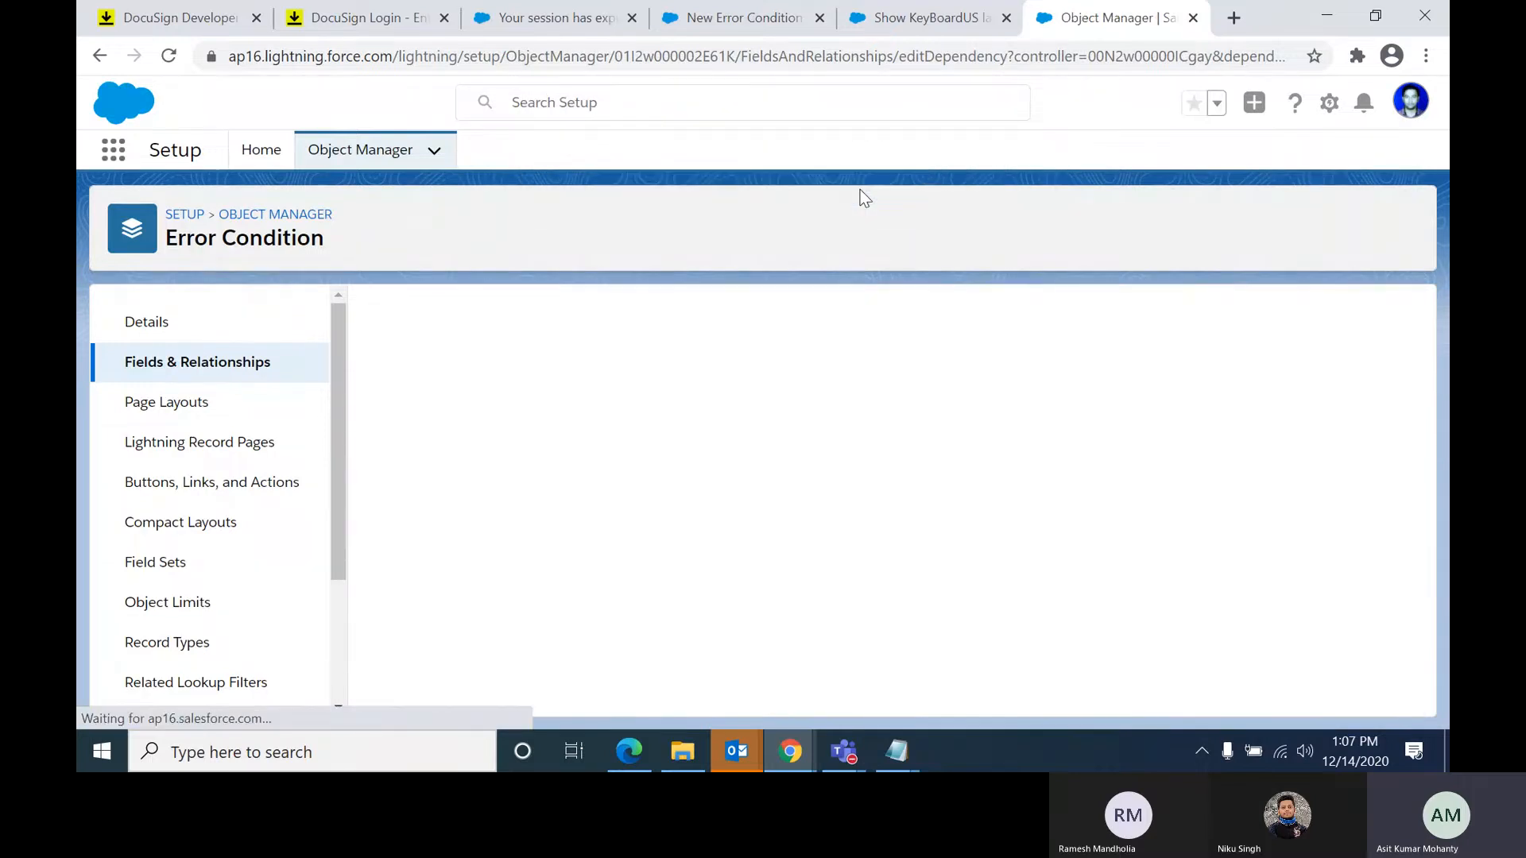
# Step: Go back to the browser tab with the outdated New Error Condition form and dismiss the form to return to the product rule
pyautogui.click(915, 16)
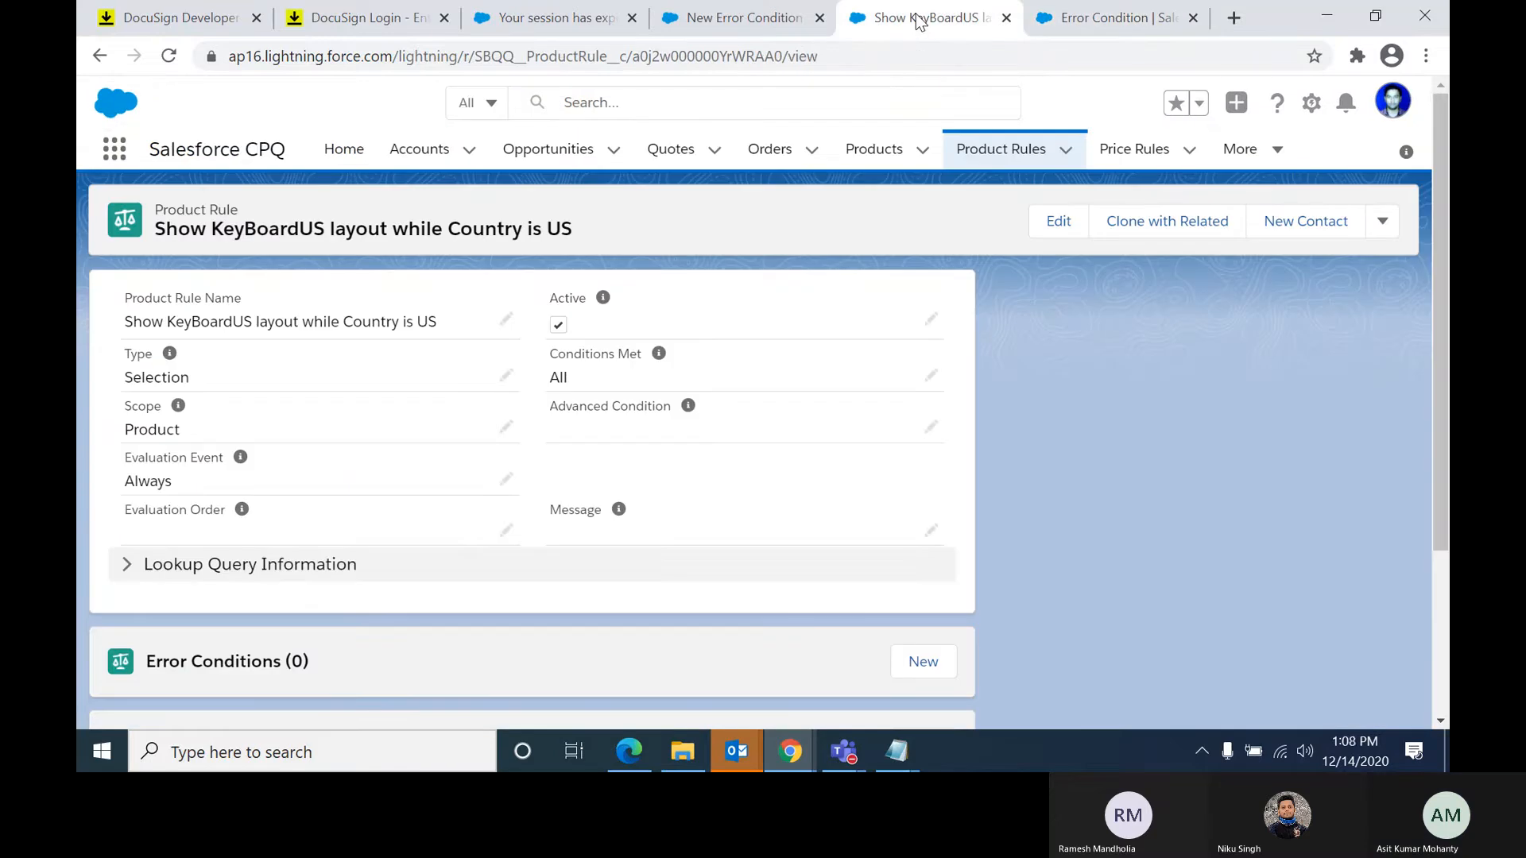
pyautogui.click(1065, 16)
pyautogui.click(918, 19)
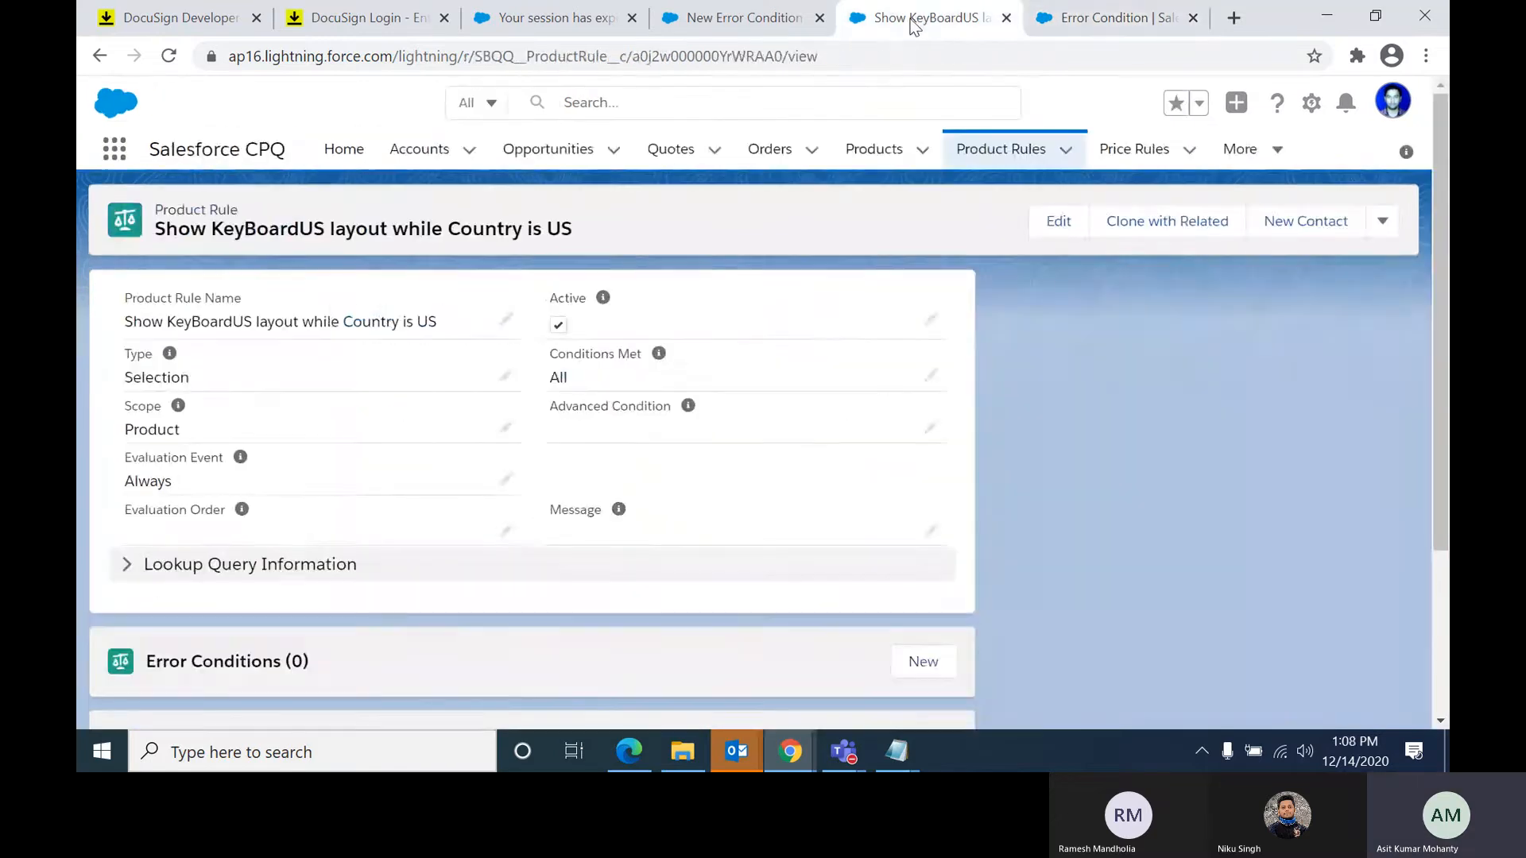
pyautogui.click(747, 16)
pyautogui.click(1196, 102)
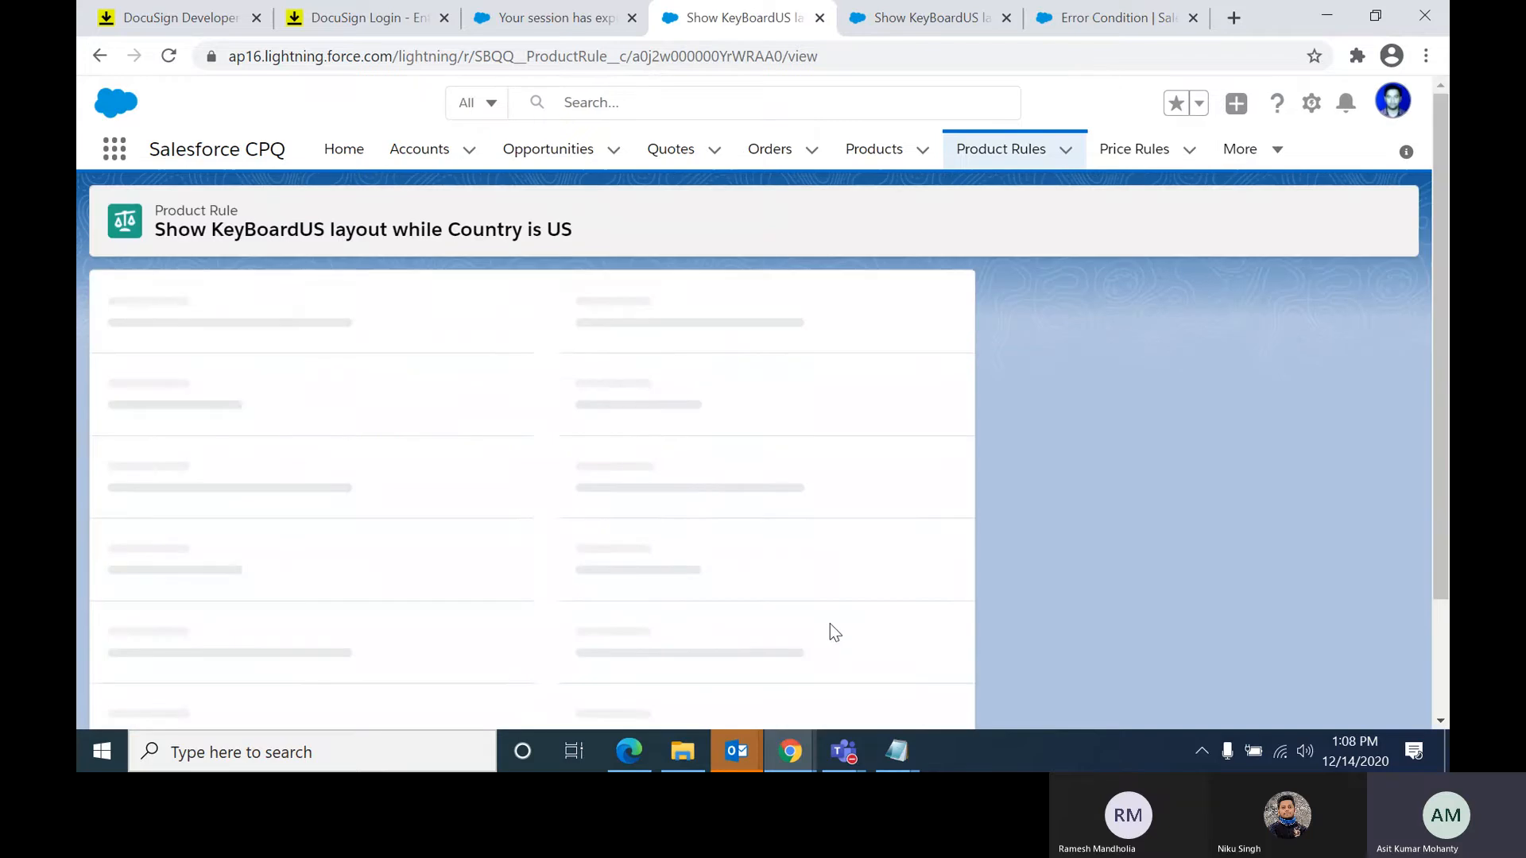
pyautogui.scroll(-3, 829, 622)
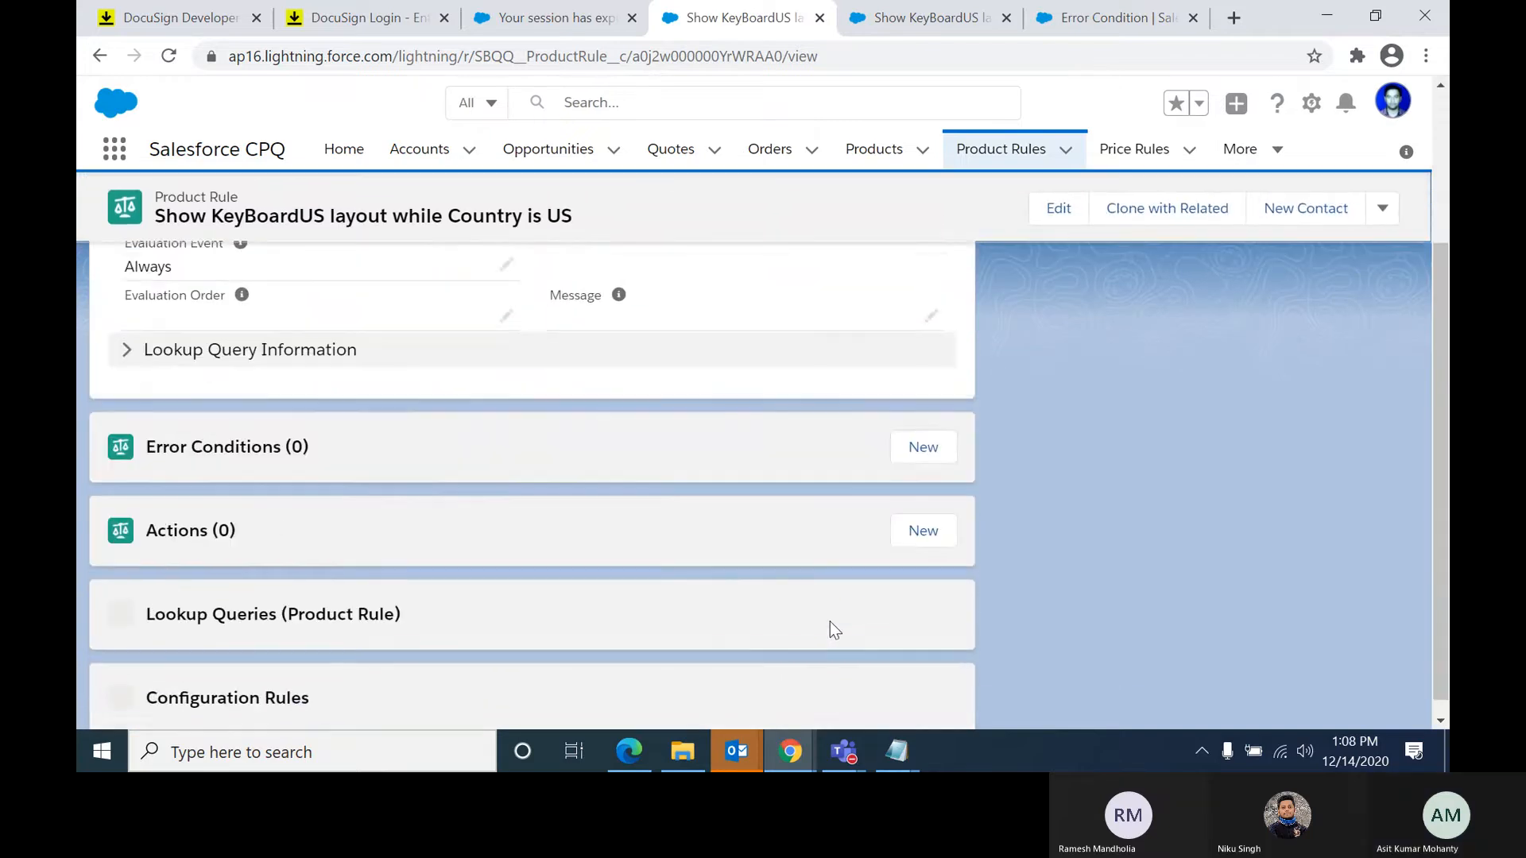
# Step: Start a new error condition for the rule with Configuration Attributes as Tested Object and Country__c as Tested Field
pyautogui.click(899, 458)
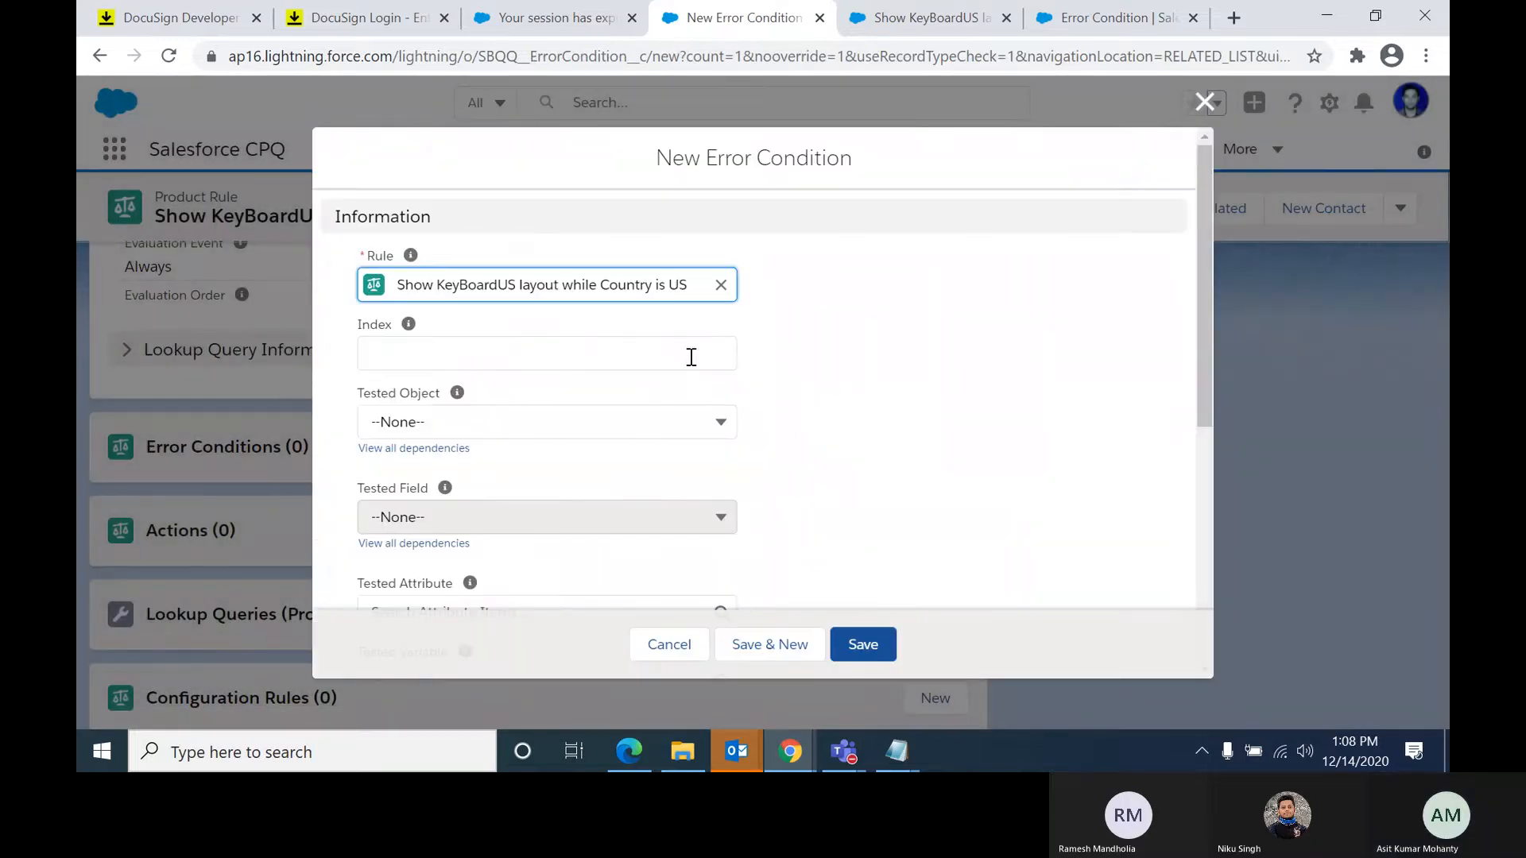
pyautogui.click(681, 429)
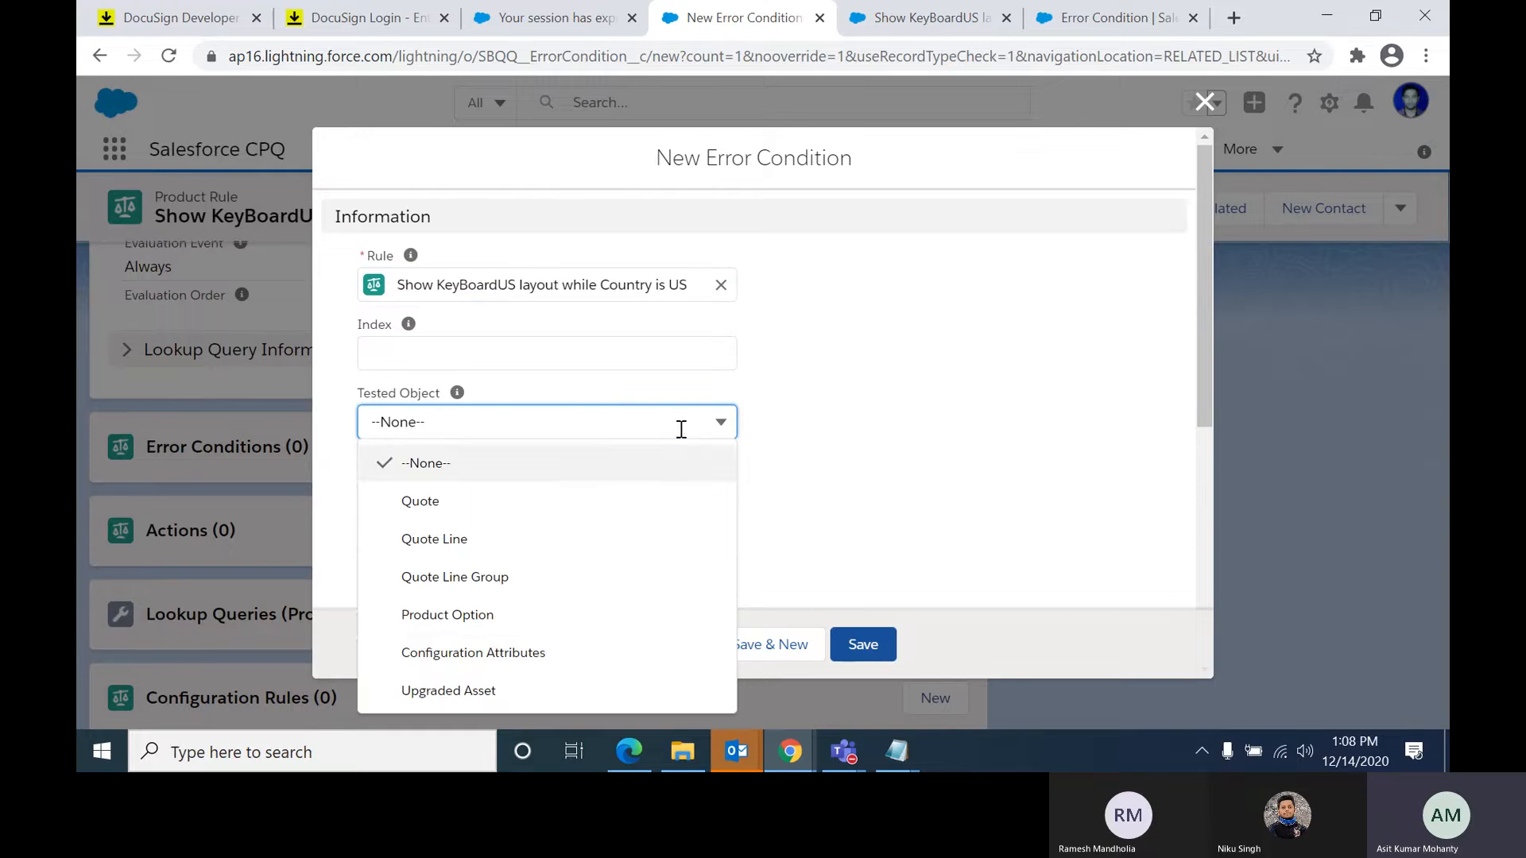
pyautogui.click(540, 653)
pyautogui.click(715, 512)
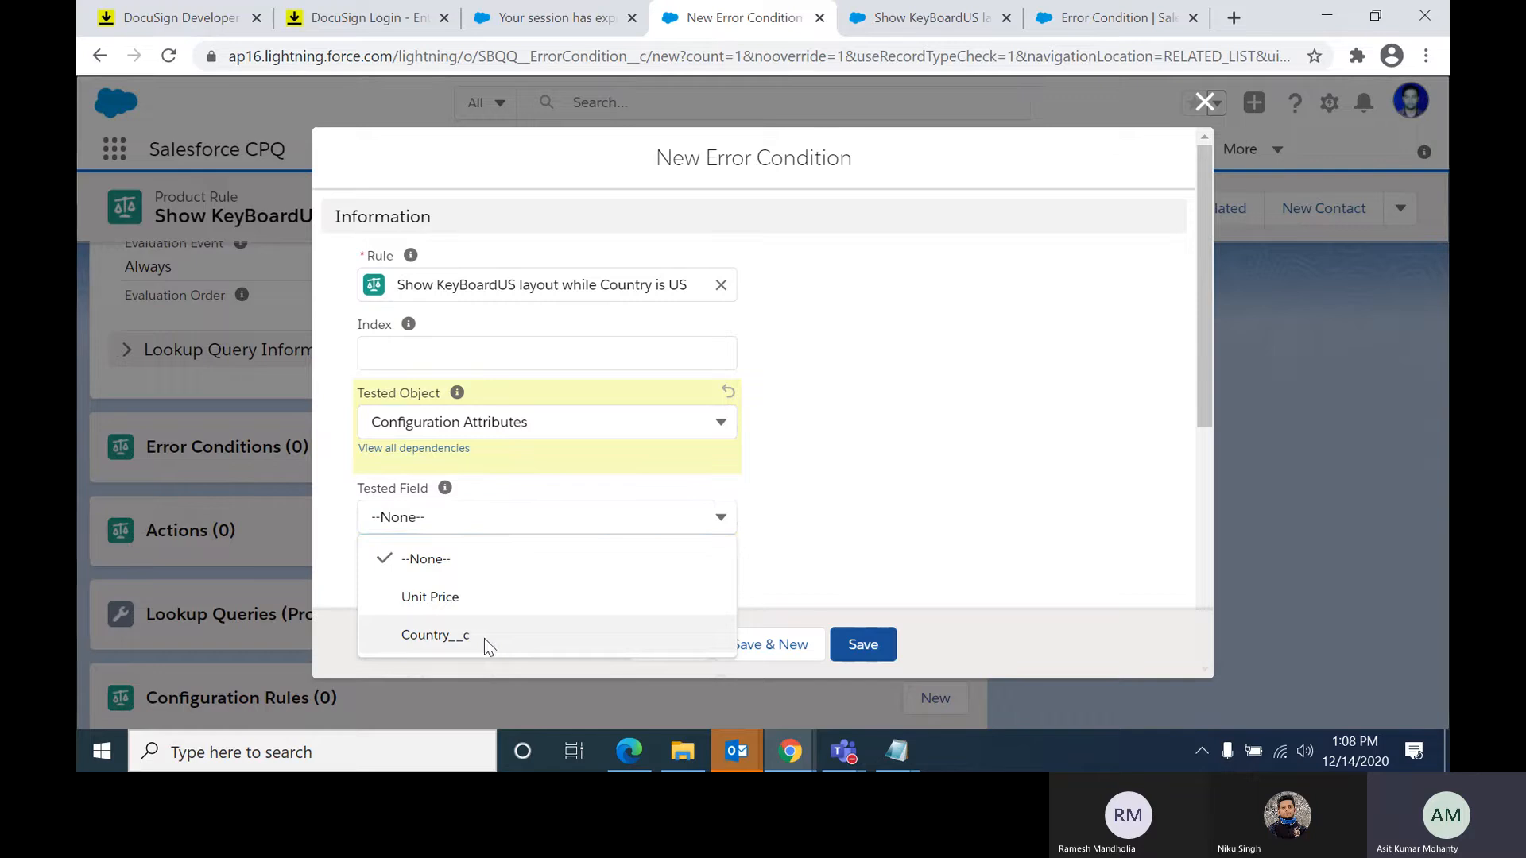
pyautogui.click(484, 638)
# Step: Filter the error condition with operator equals, filter type Value and filter value United States, and save it
pyautogui.scroll(-2, 951, 397)
pyautogui.scroll(-2, 951, 403)
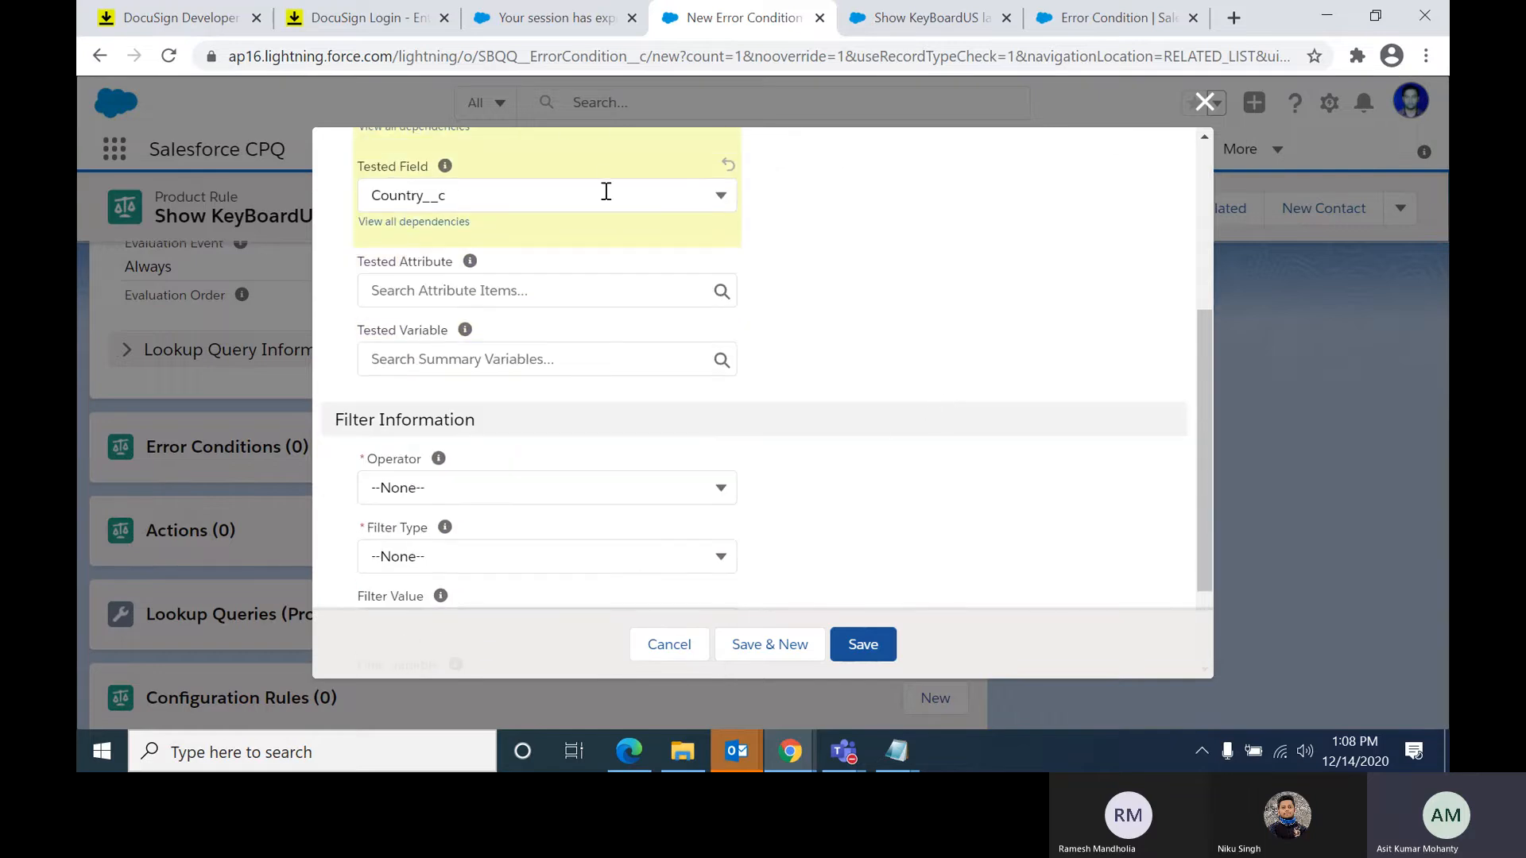
pyautogui.click(593, 487)
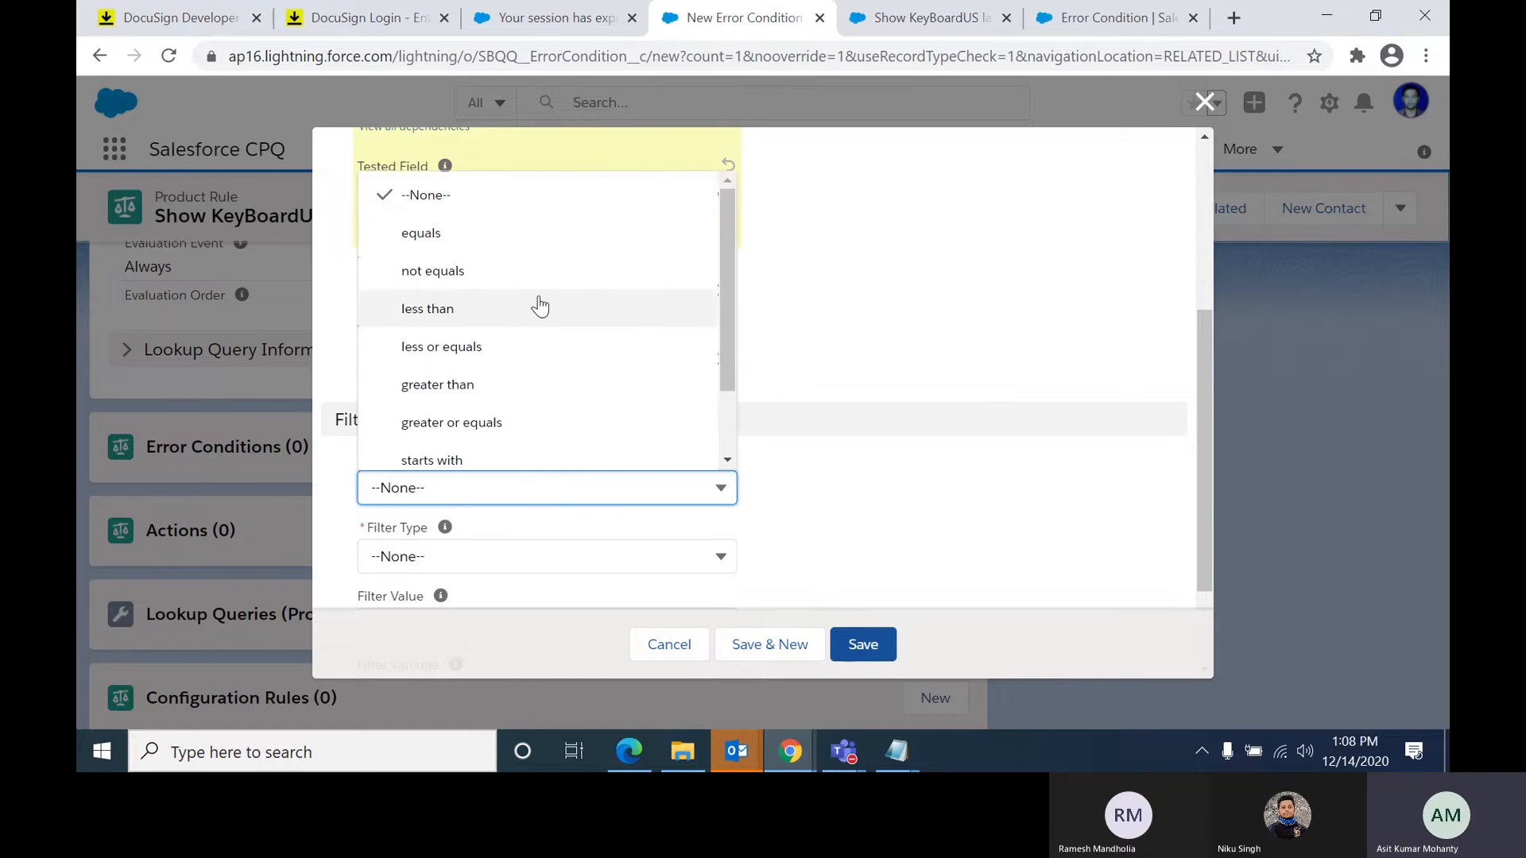
pyautogui.click(557, 239)
pyautogui.click(582, 553)
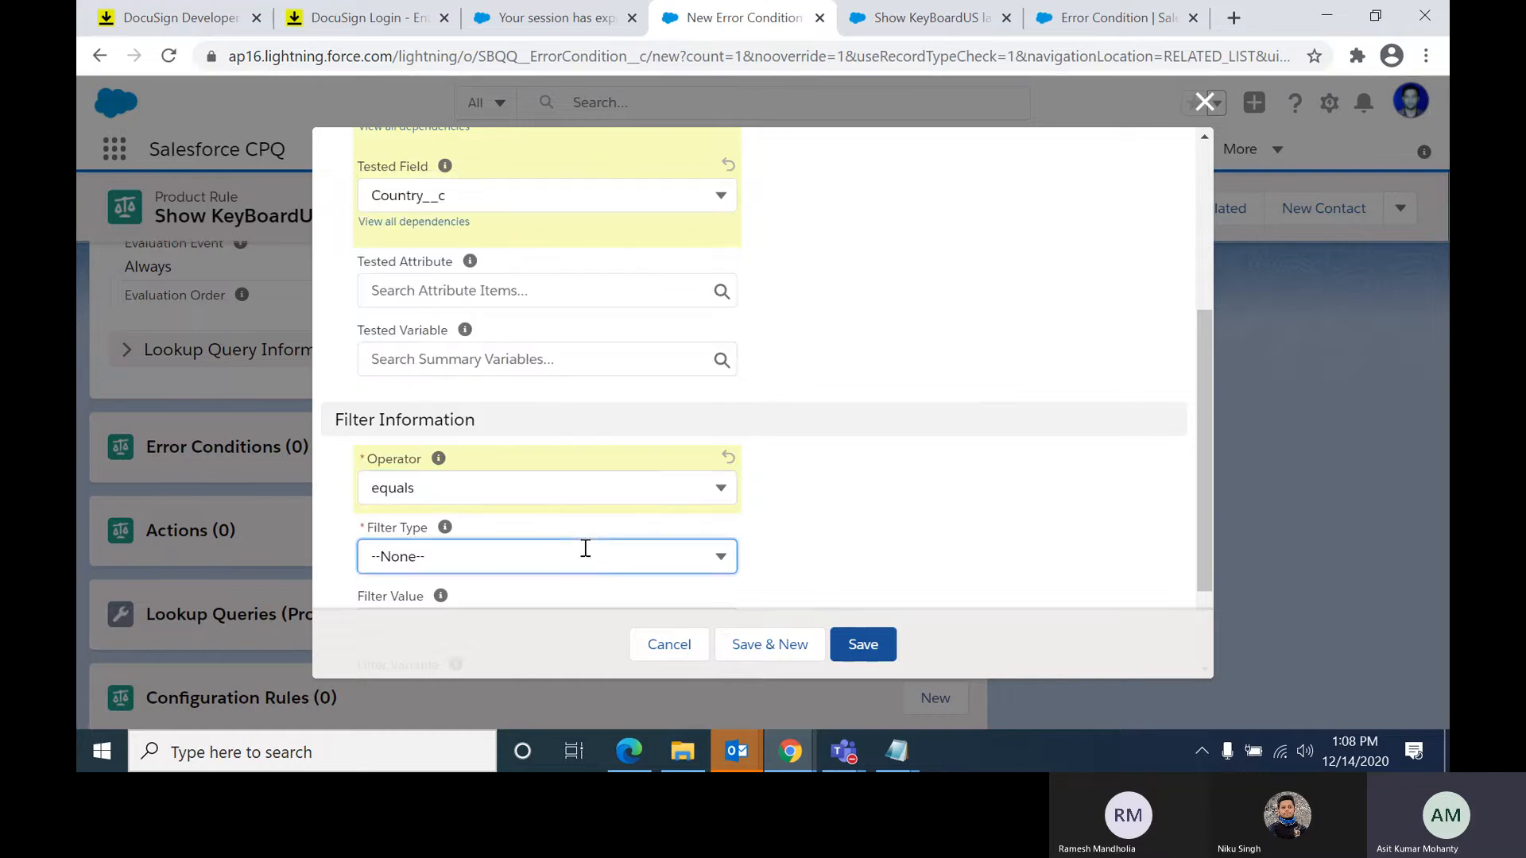
pyautogui.click(533, 675)
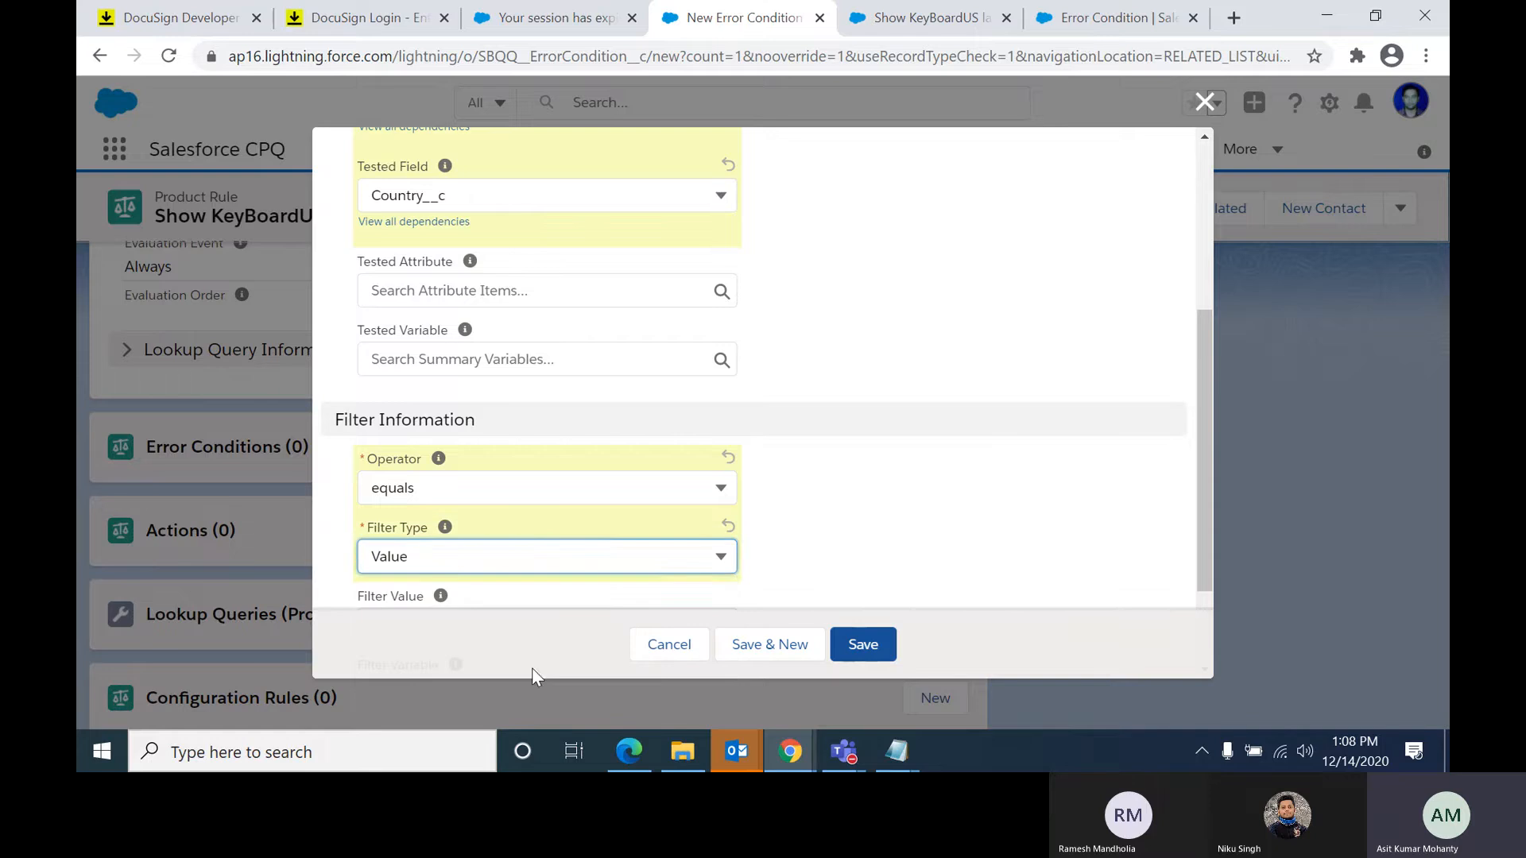
pyautogui.scroll(-2, 950, 413)
pyautogui.click(684, 485)
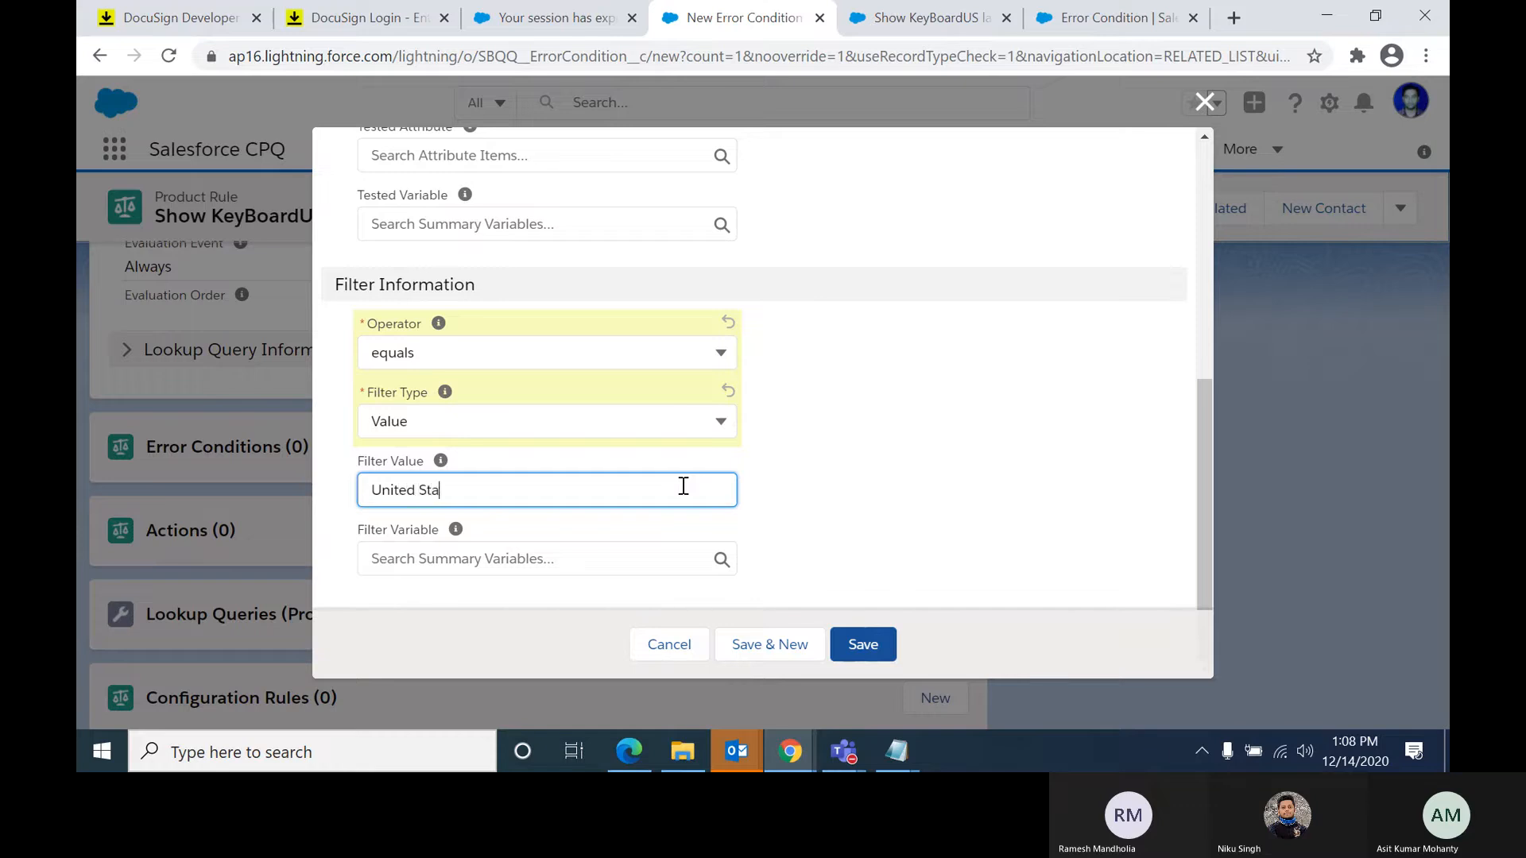
pyautogui.write('United States')
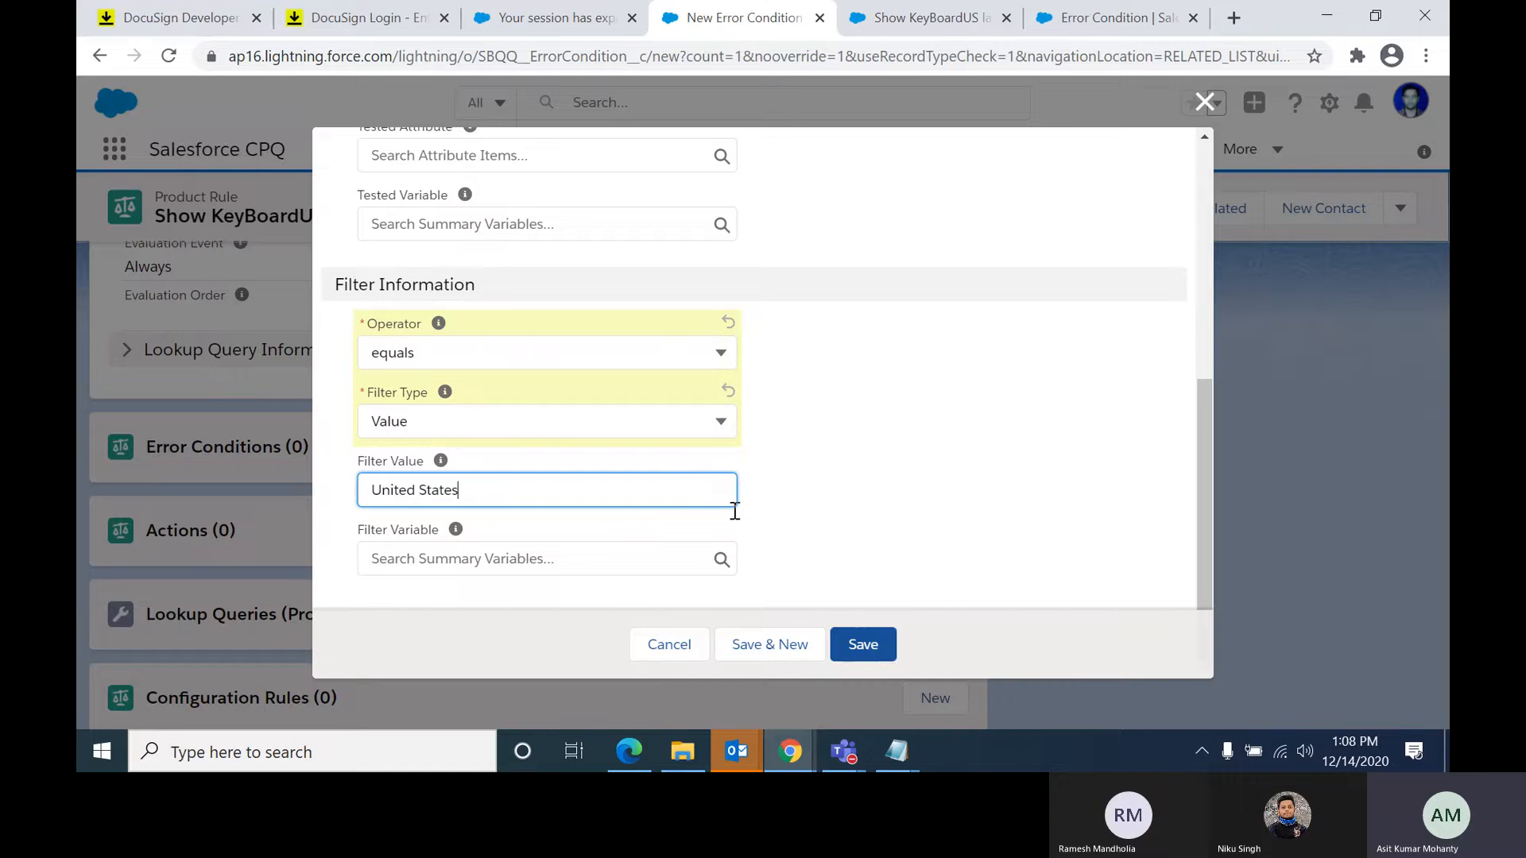
pyautogui.click(871, 647)
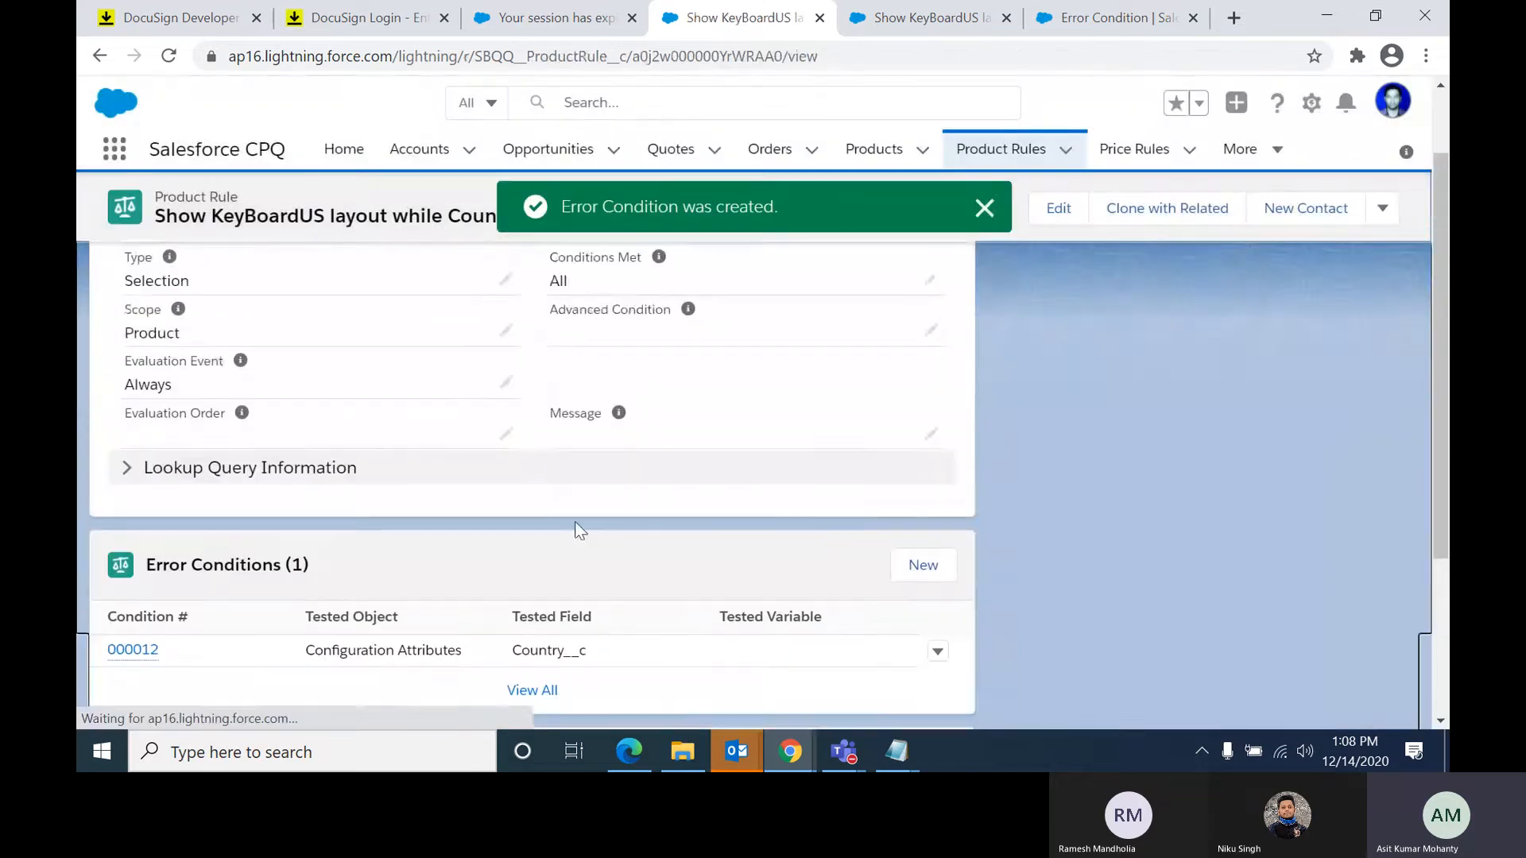
# Step: Start a new product action for the Show KeyBoardUS layout rule and look through the available action types
pyautogui.scroll(-3, 574, 521)
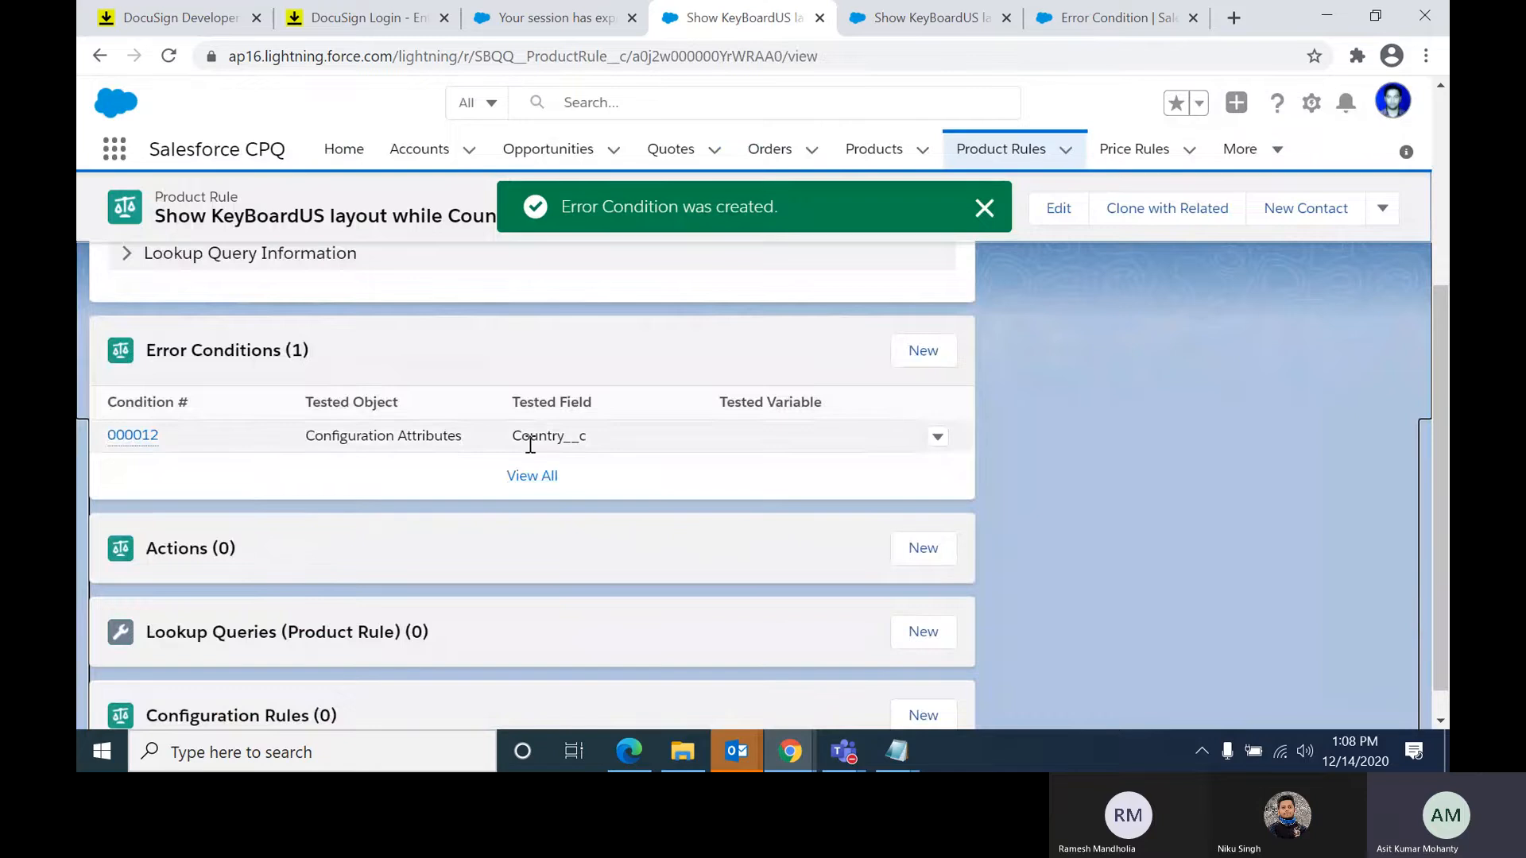
pyautogui.scroll(-1, 531, 449)
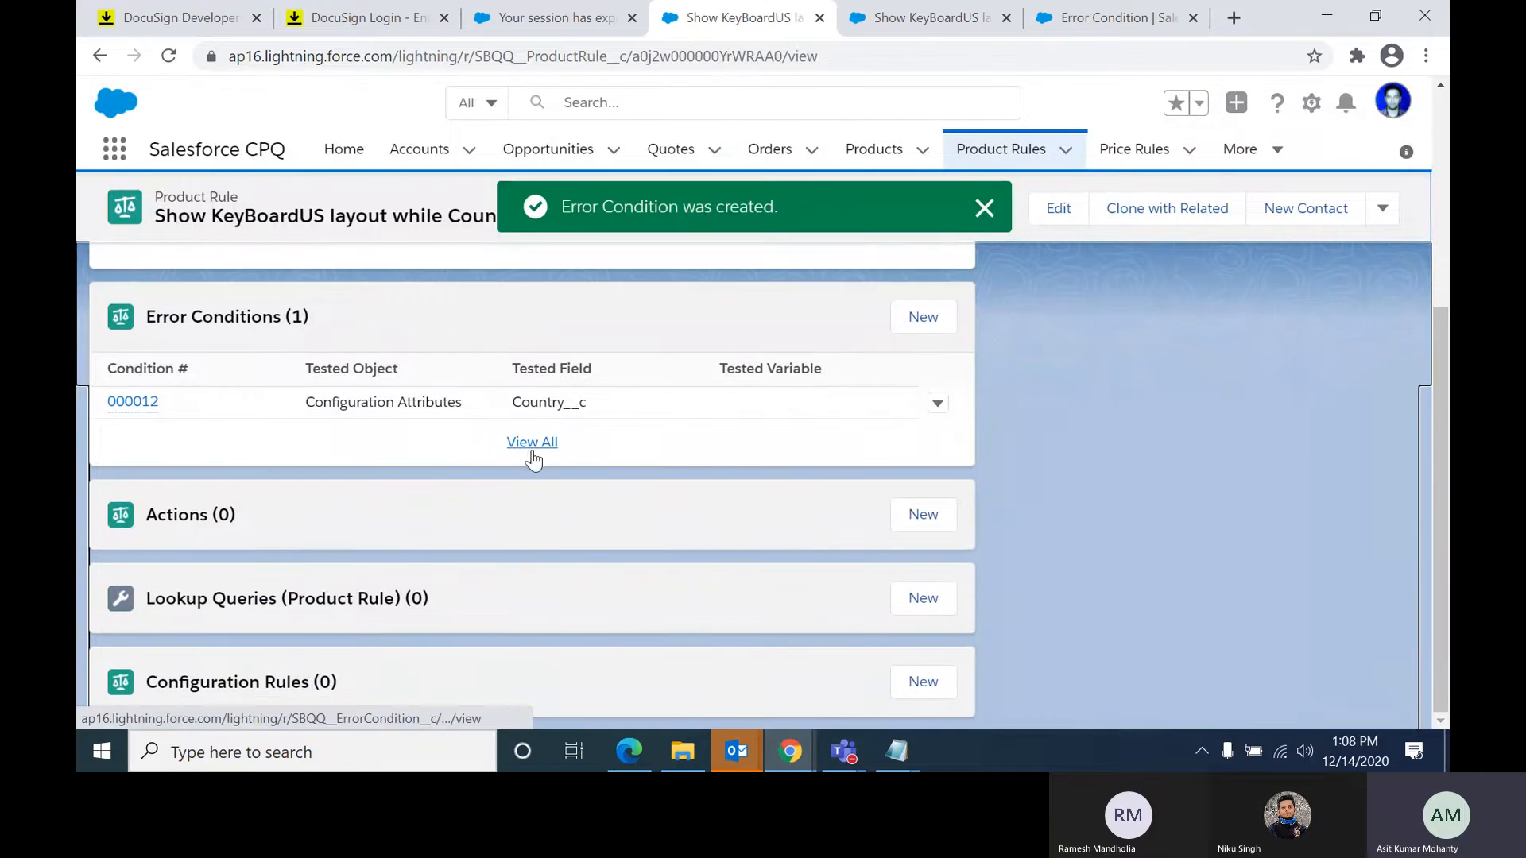
pyautogui.click(926, 527)
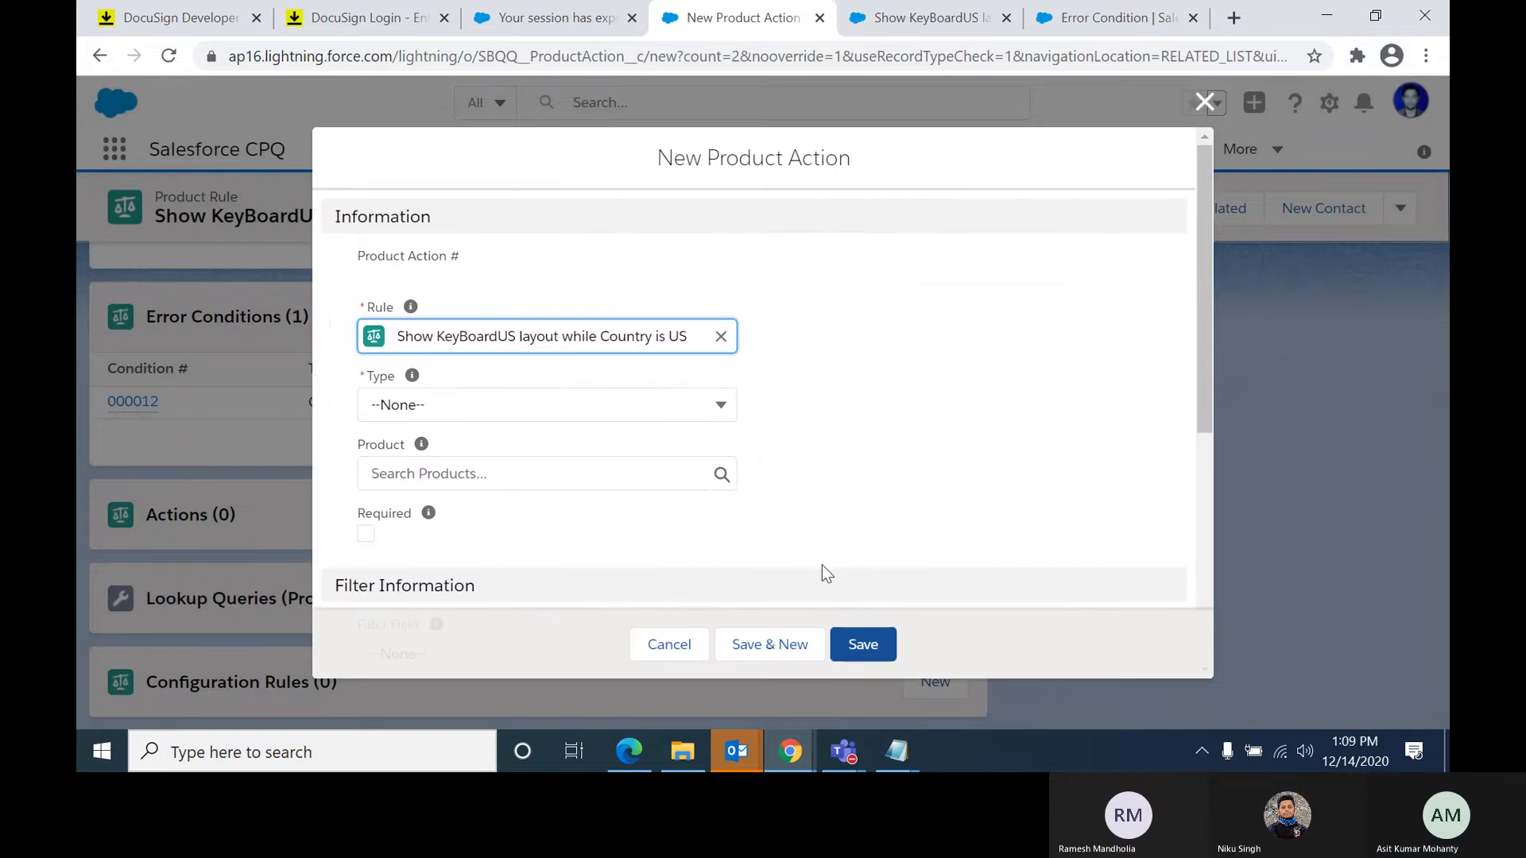
pyautogui.scroll(-1, 718, 475)
pyautogui.click(715, 298)
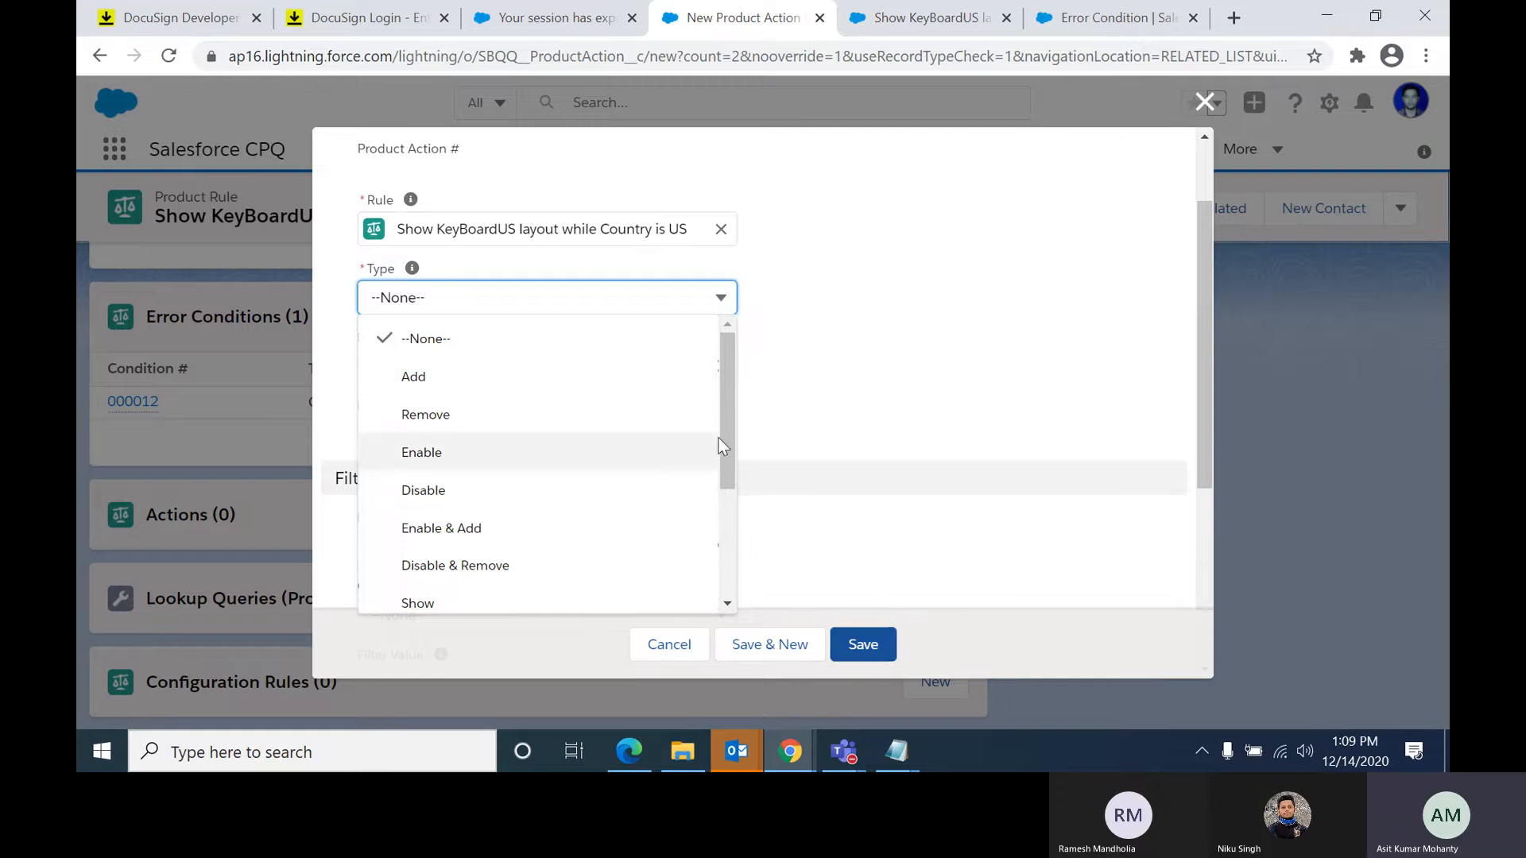
pyautogui.moveTo(720, 437); pyautogui.dragTo(724, 490)
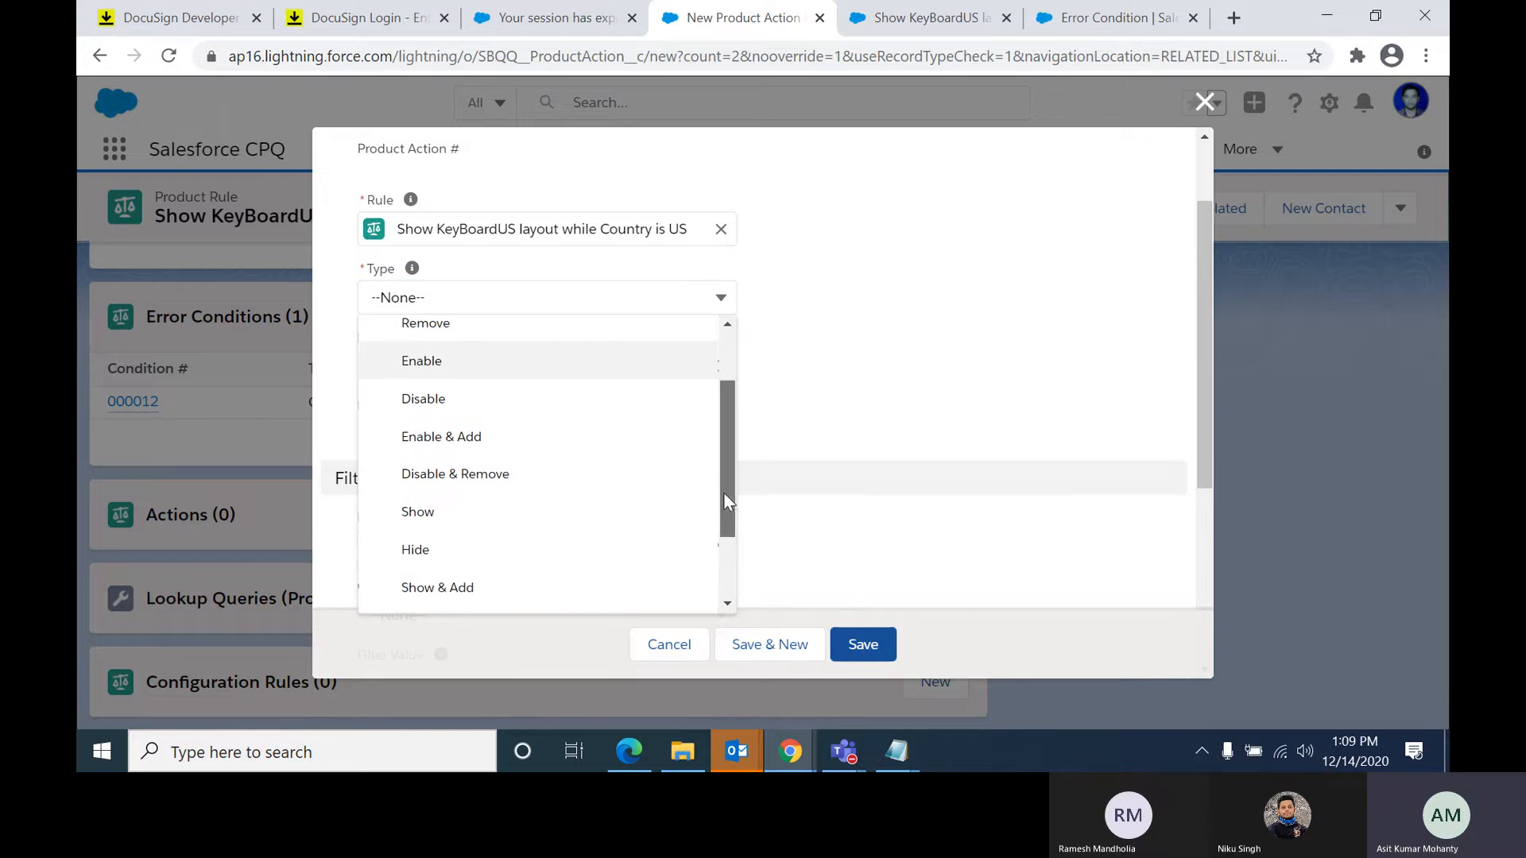
pyautogui.moveTo(723, 492); pyautogui.dragTo(725, 537)
pyautogui.click(747, 565)
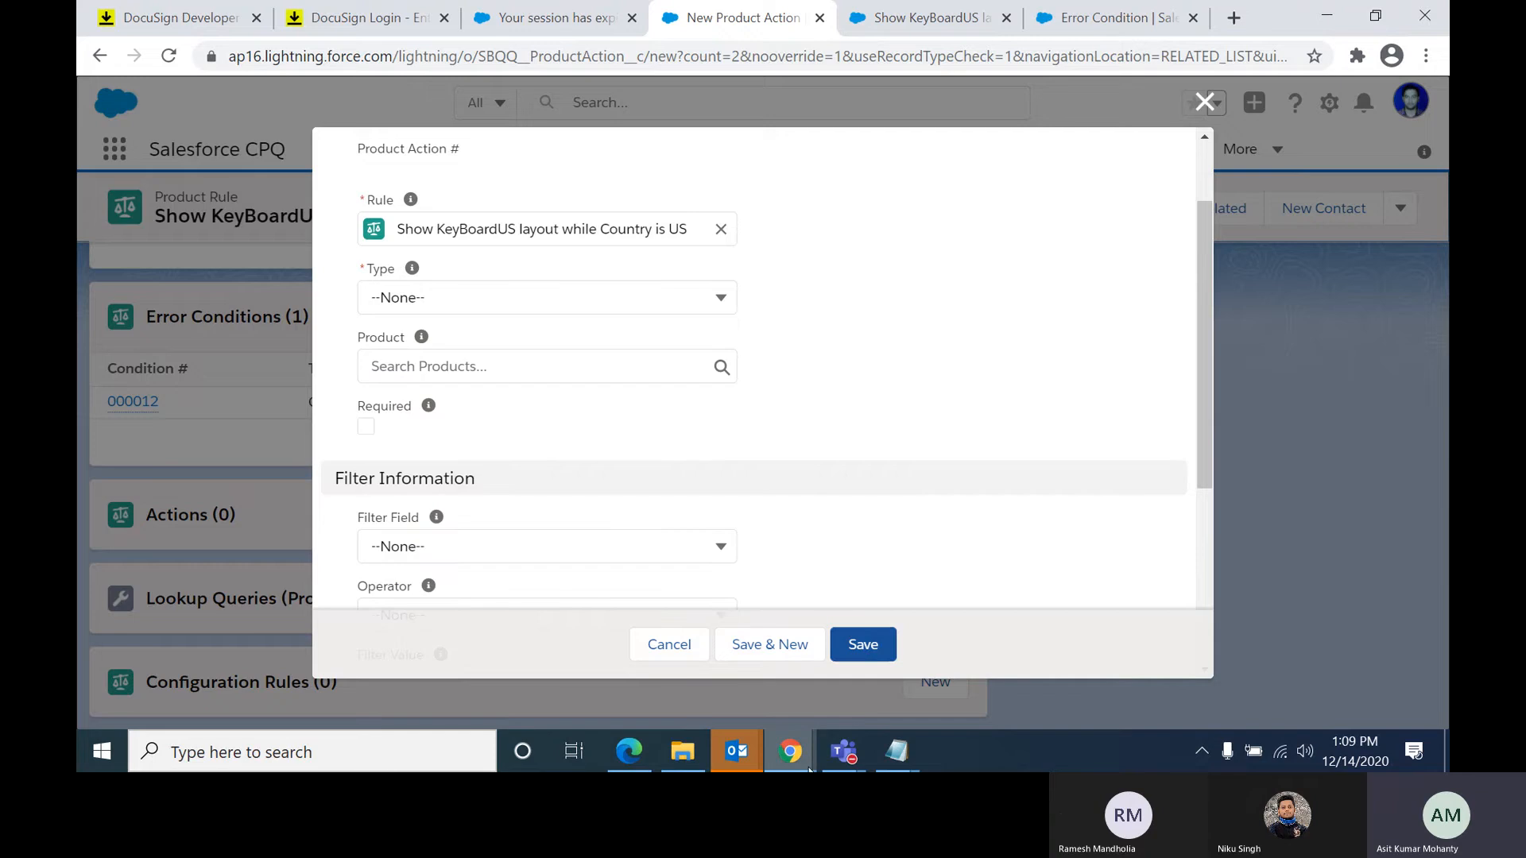
# Step: Switch to the Salesforce CPQ Webinar PDF in Edge and examine the US Items Product Rule slides on creating actions, returning to the product action form
pyautogui.hotkey('alt', 'Tab')
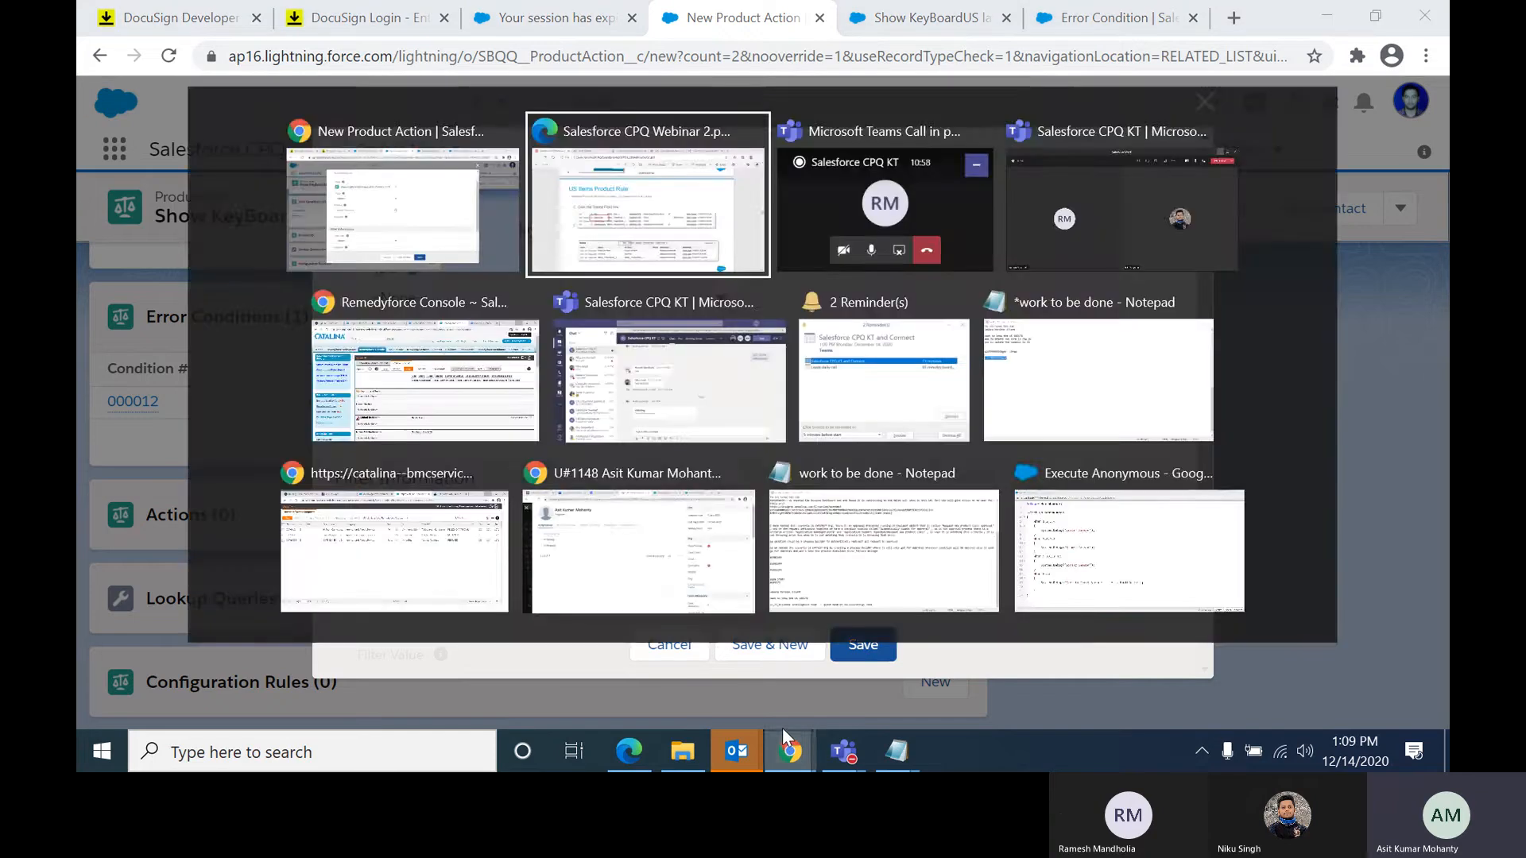
pyautogui.scroll(-12, 742, 554)
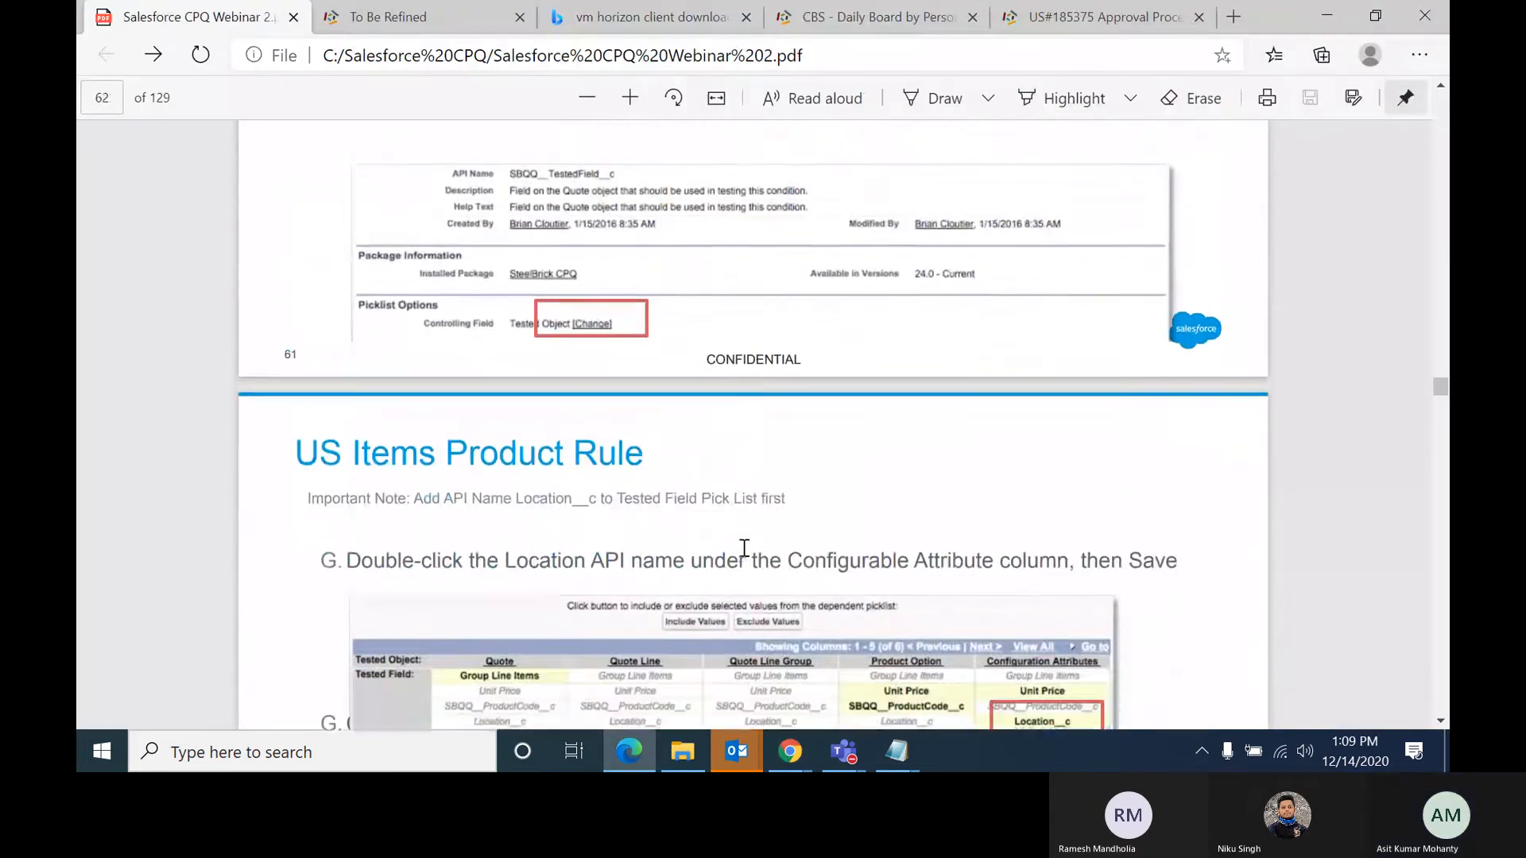
pyautogui.scroll(4, 721, 548)
pyautogui.scroll(-3, 717, 547)
pyautogui.scroll(-8, 542, 522)
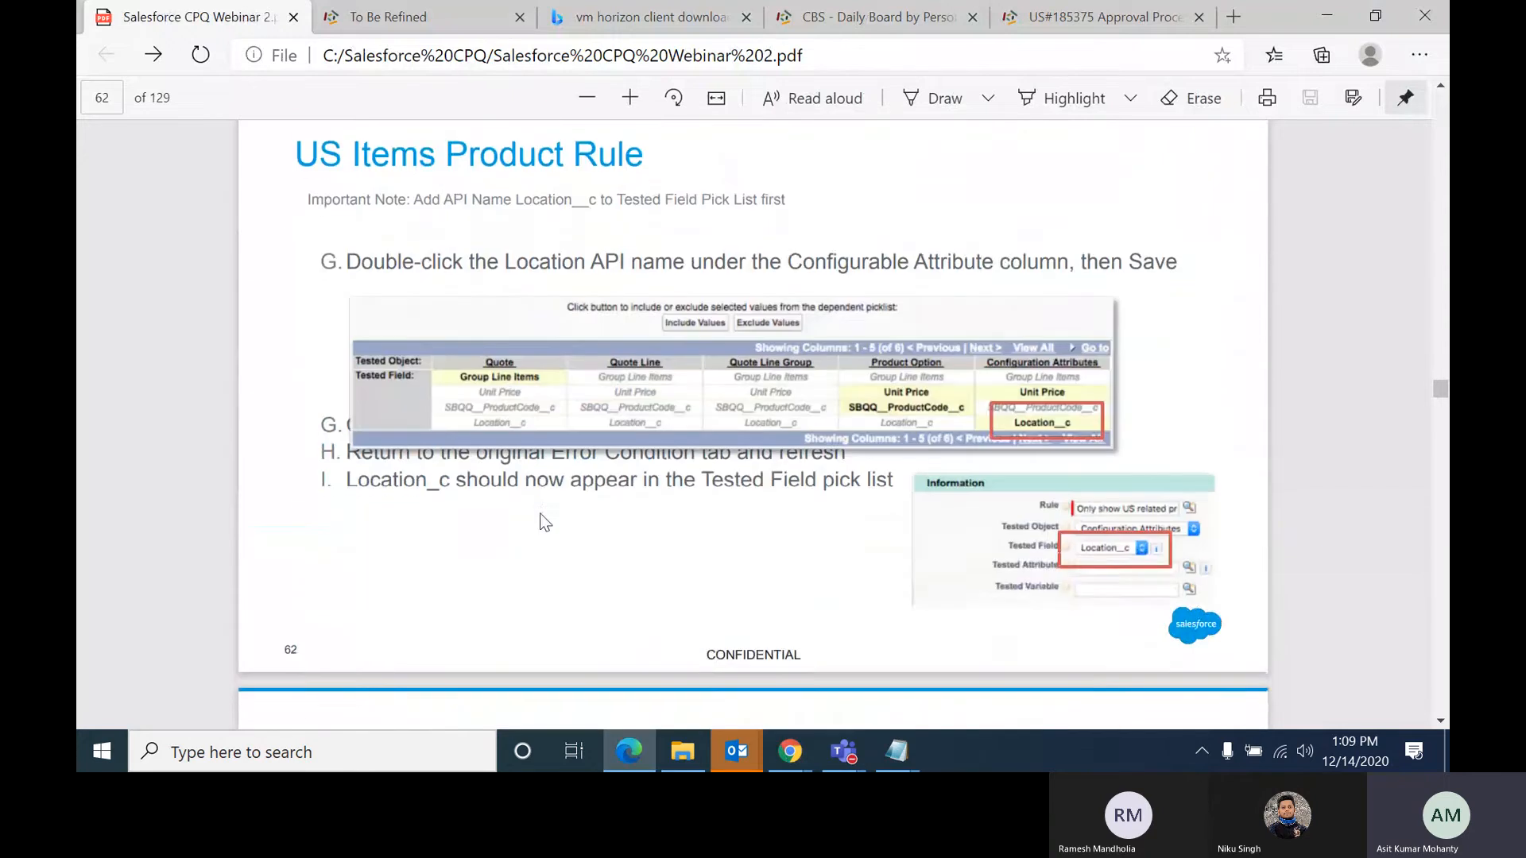
pyautogui.scroll(-10, 542, 522)
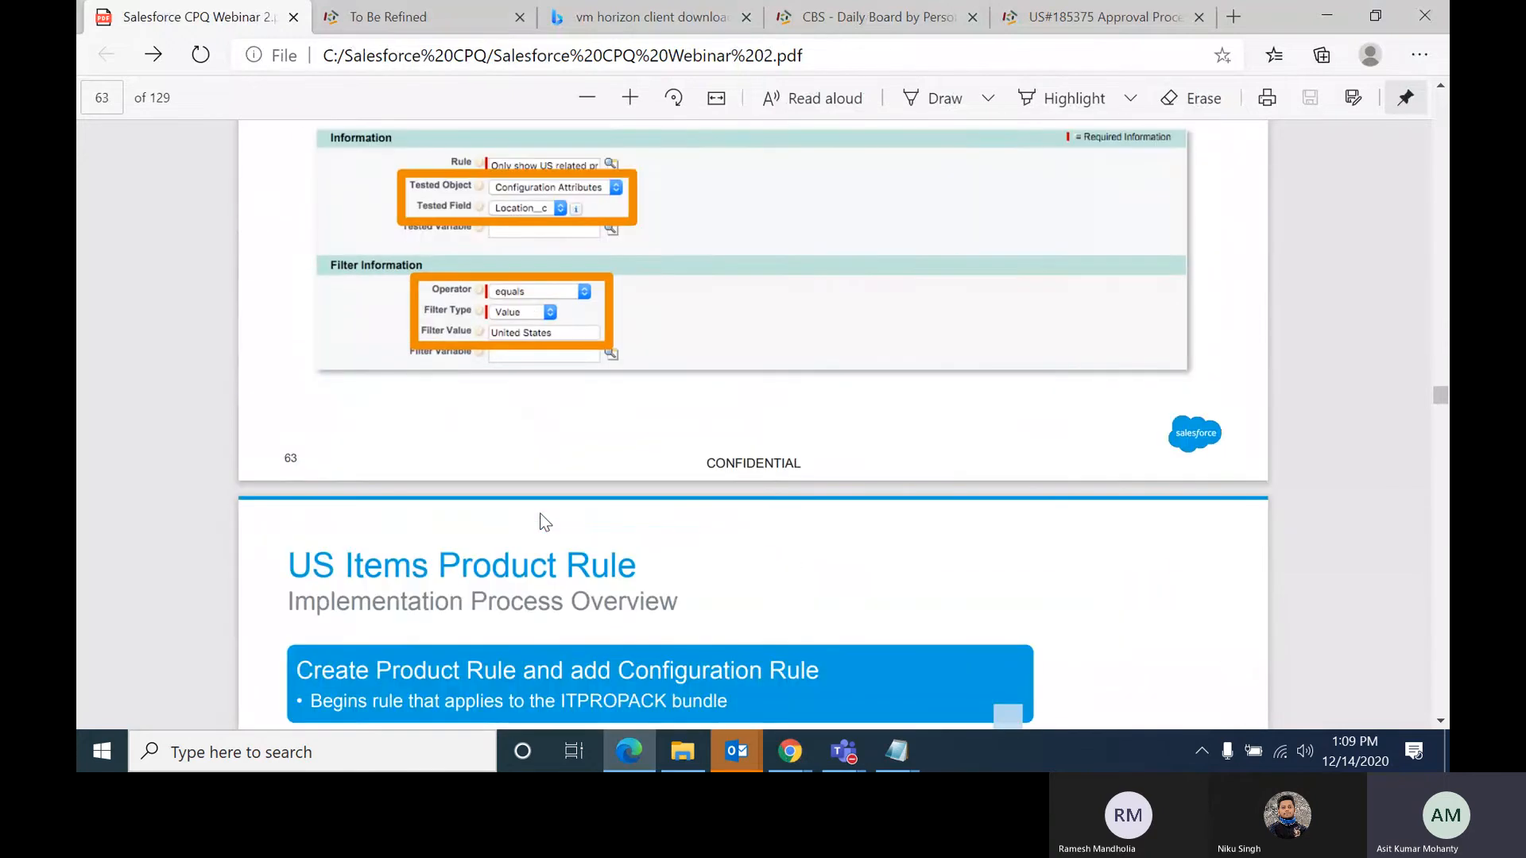
pyautogui.scroll(-3, 542, 522)
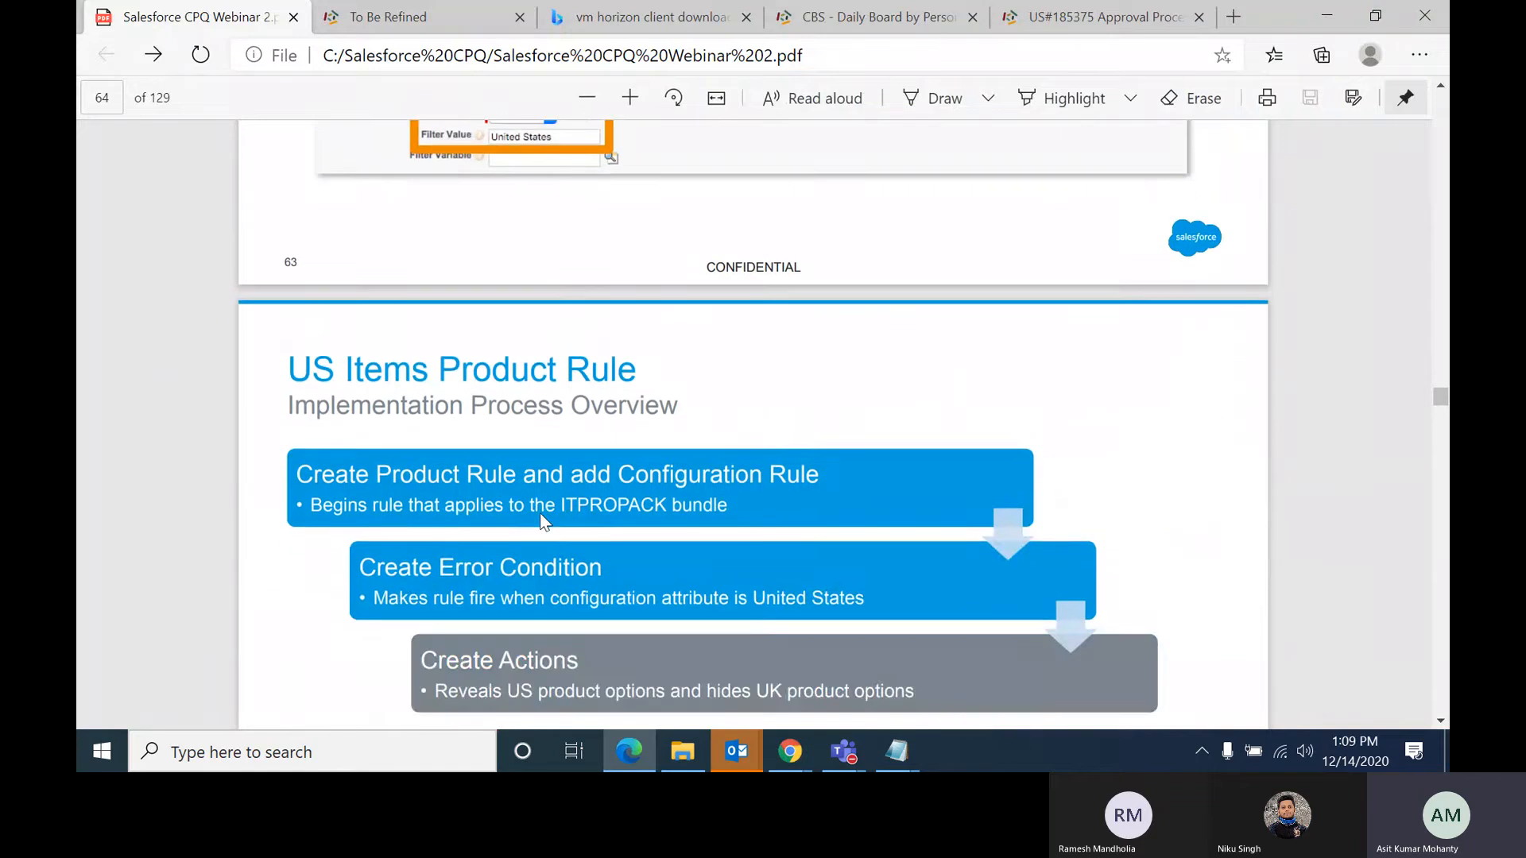
pyautogui.scroll(-4, 541, 512)
pyautogui.scroll(9, 559, 327)
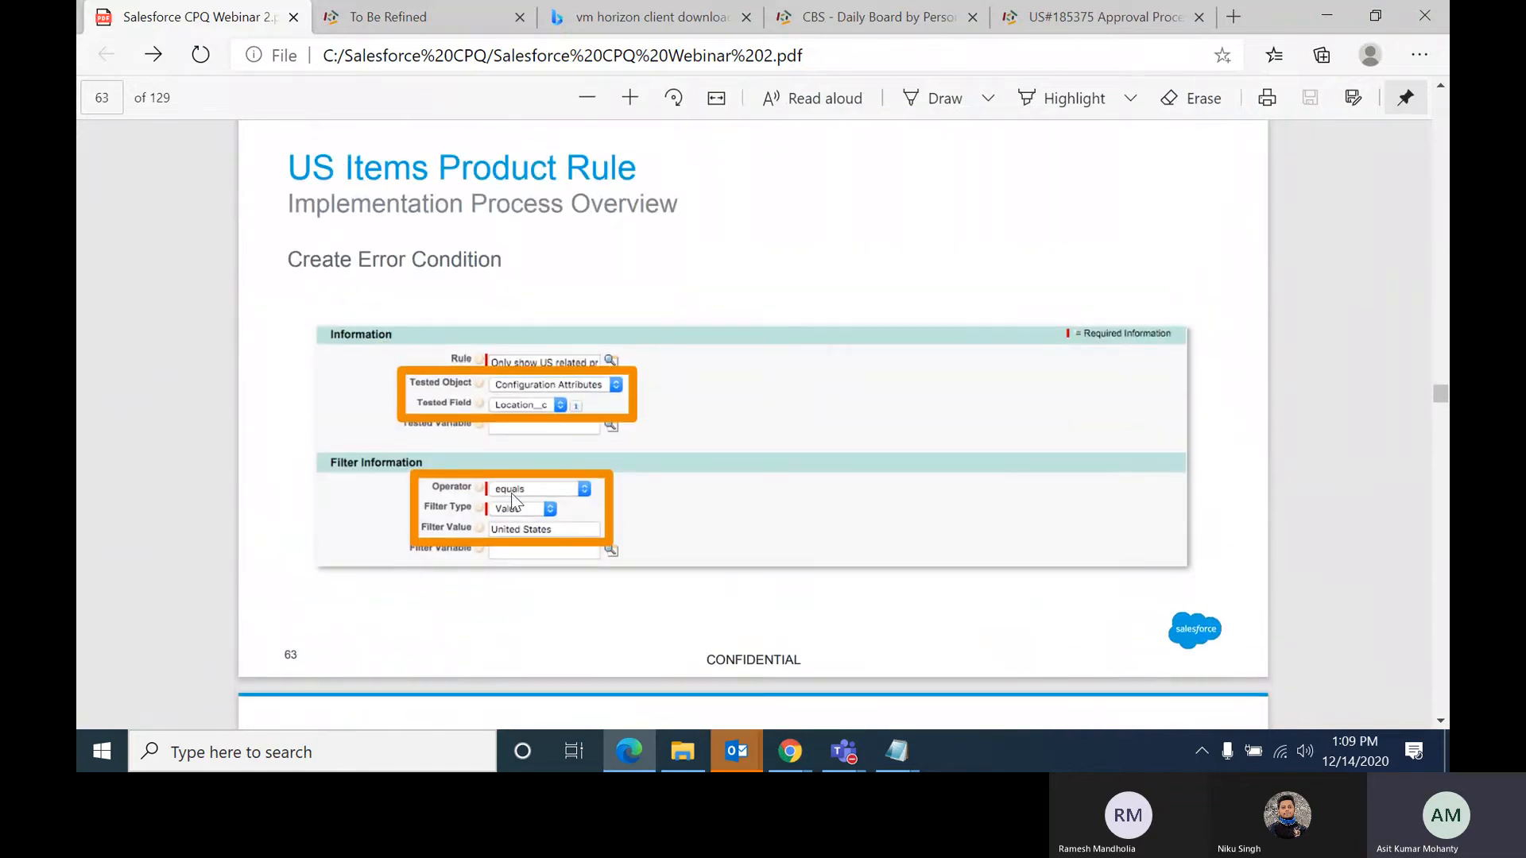
pyautogui.scroll(-15, 569, 558)
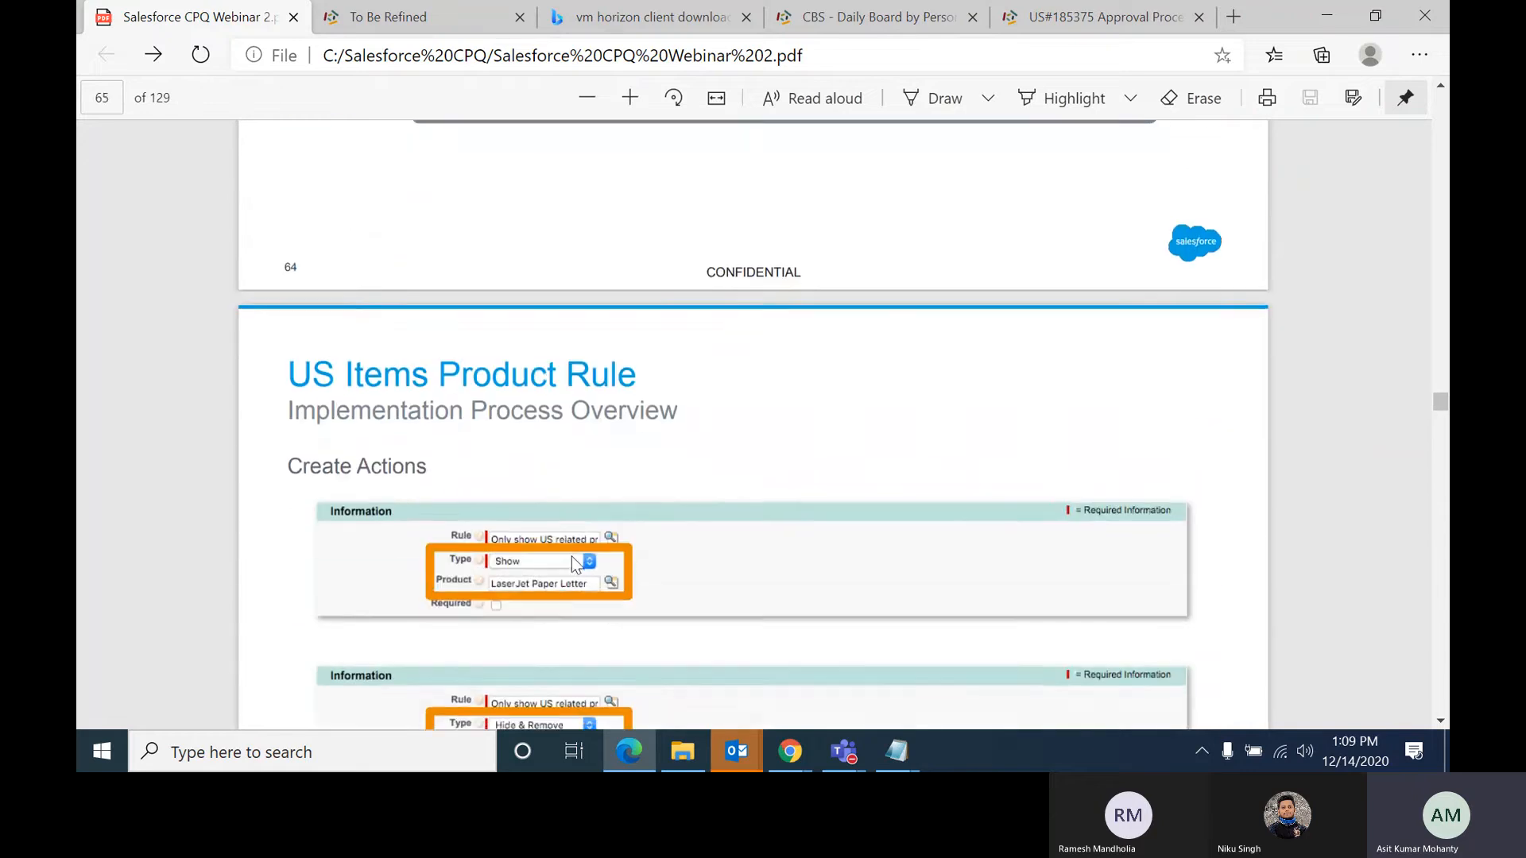
pyautogui.scroll(-1, 570, 556)
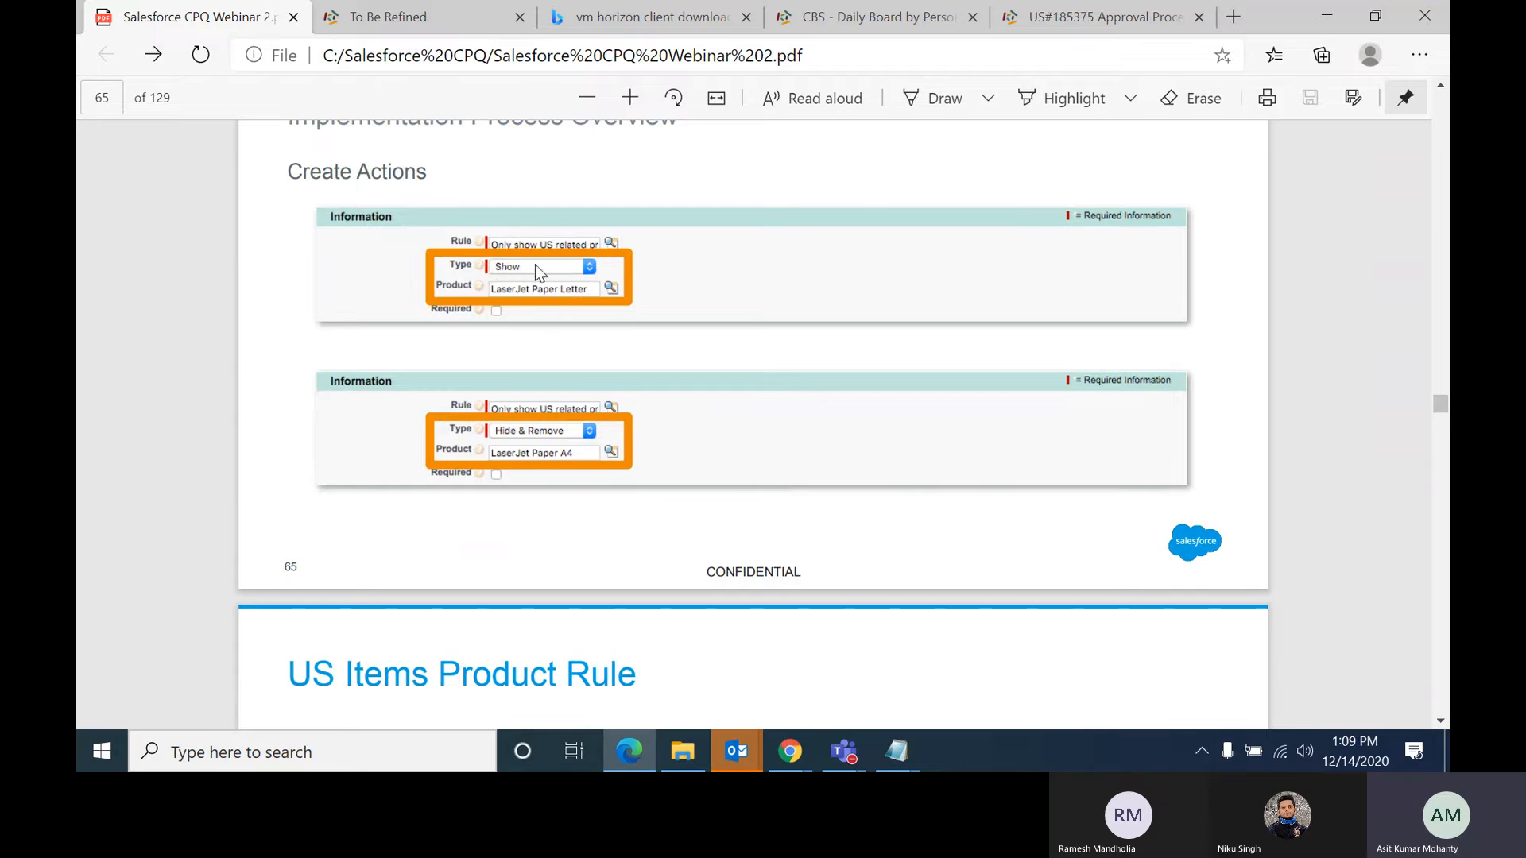
pyautogui.hotkey('alt', 'Tab')
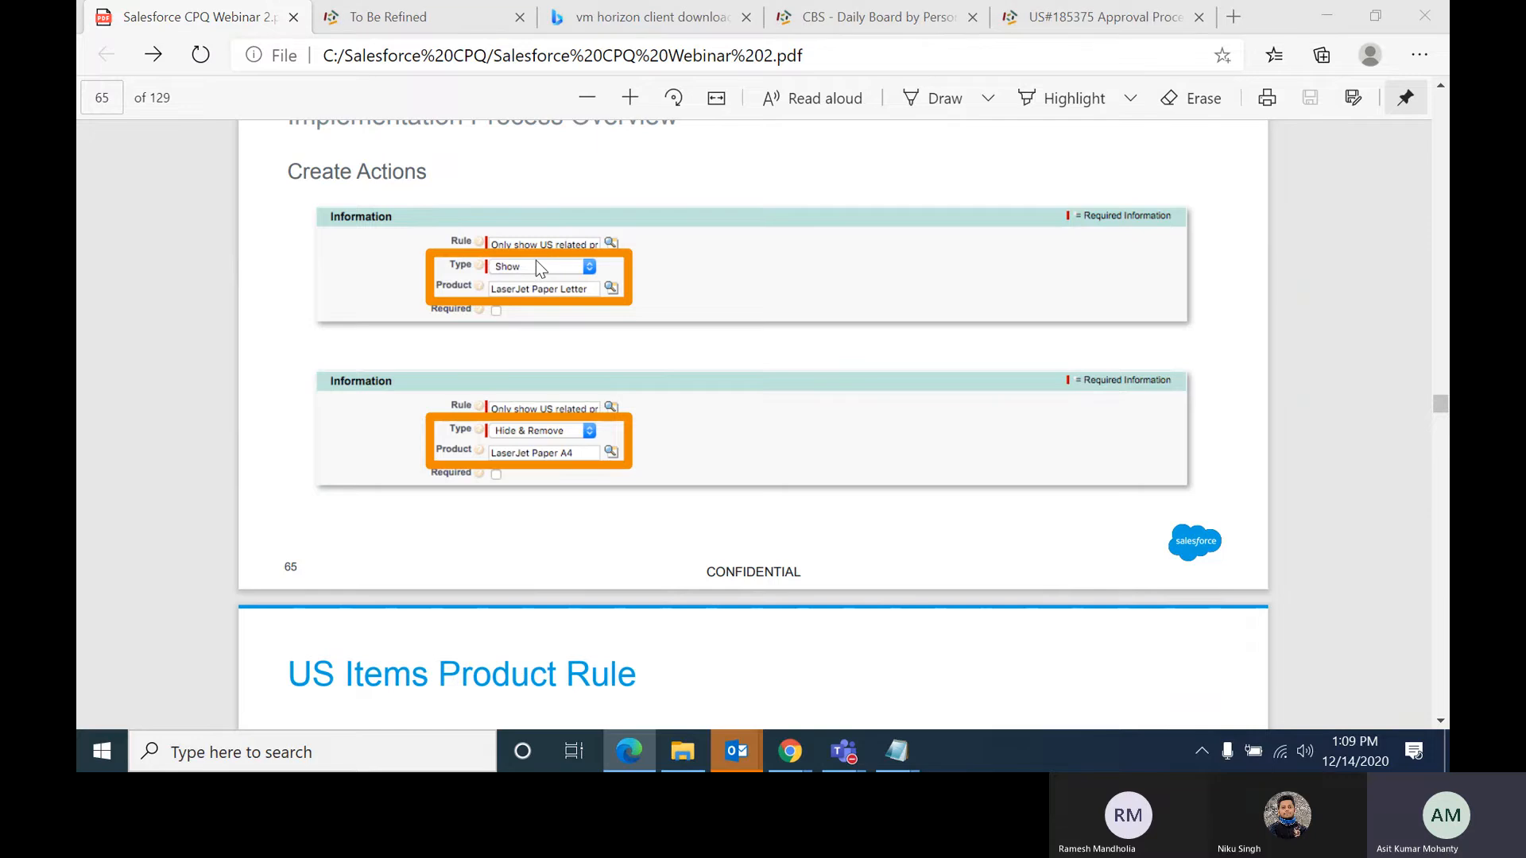
# Step: Set the product action's Type to Show and its Product to Keyboard US Layout
pyautogui.click(657, 294)
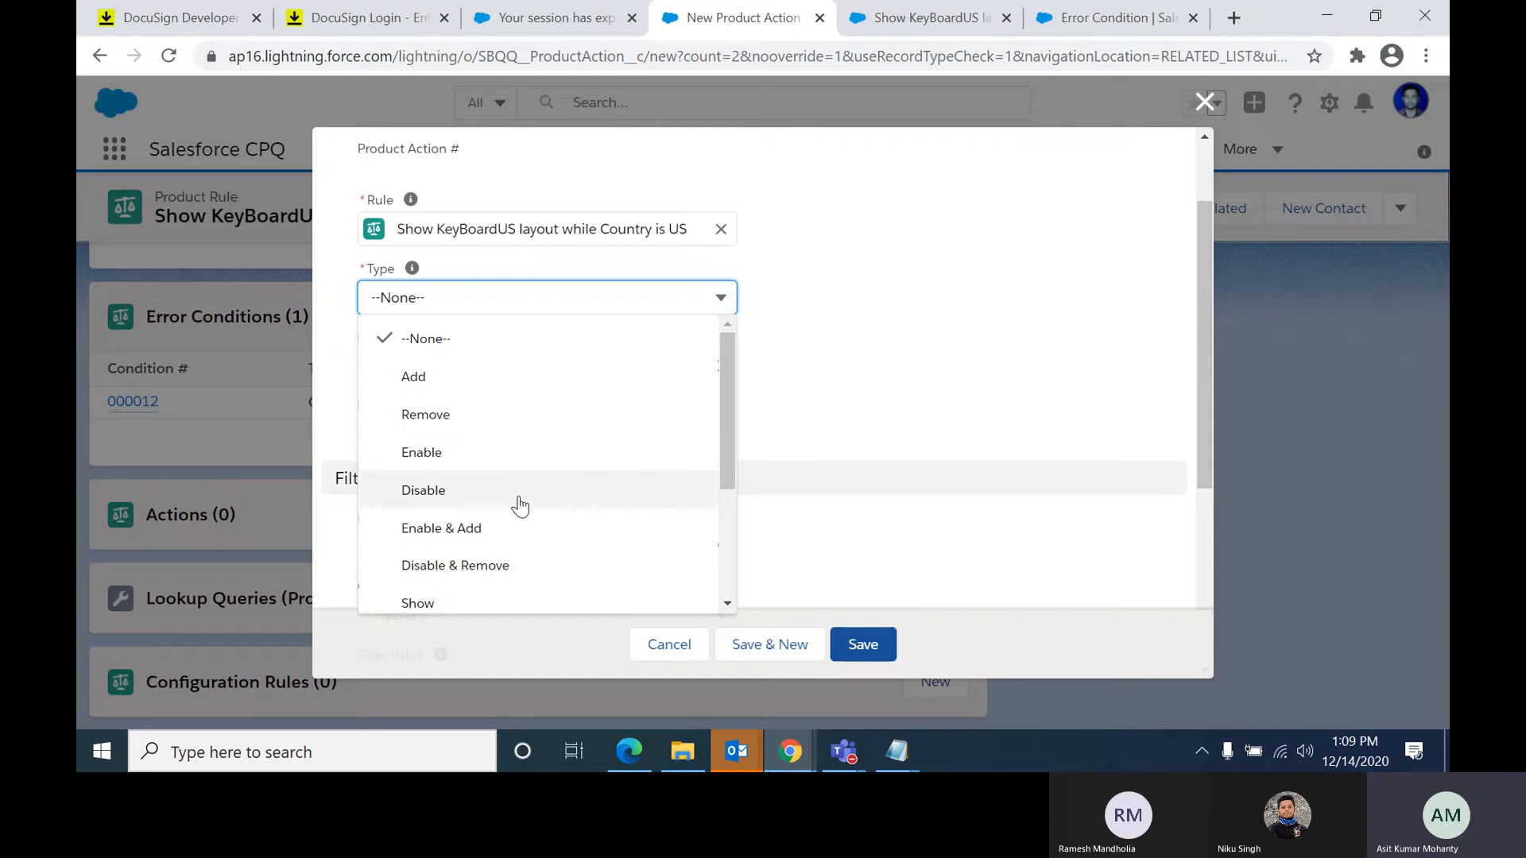
pyautogui.scroll(-3, 523, 531)
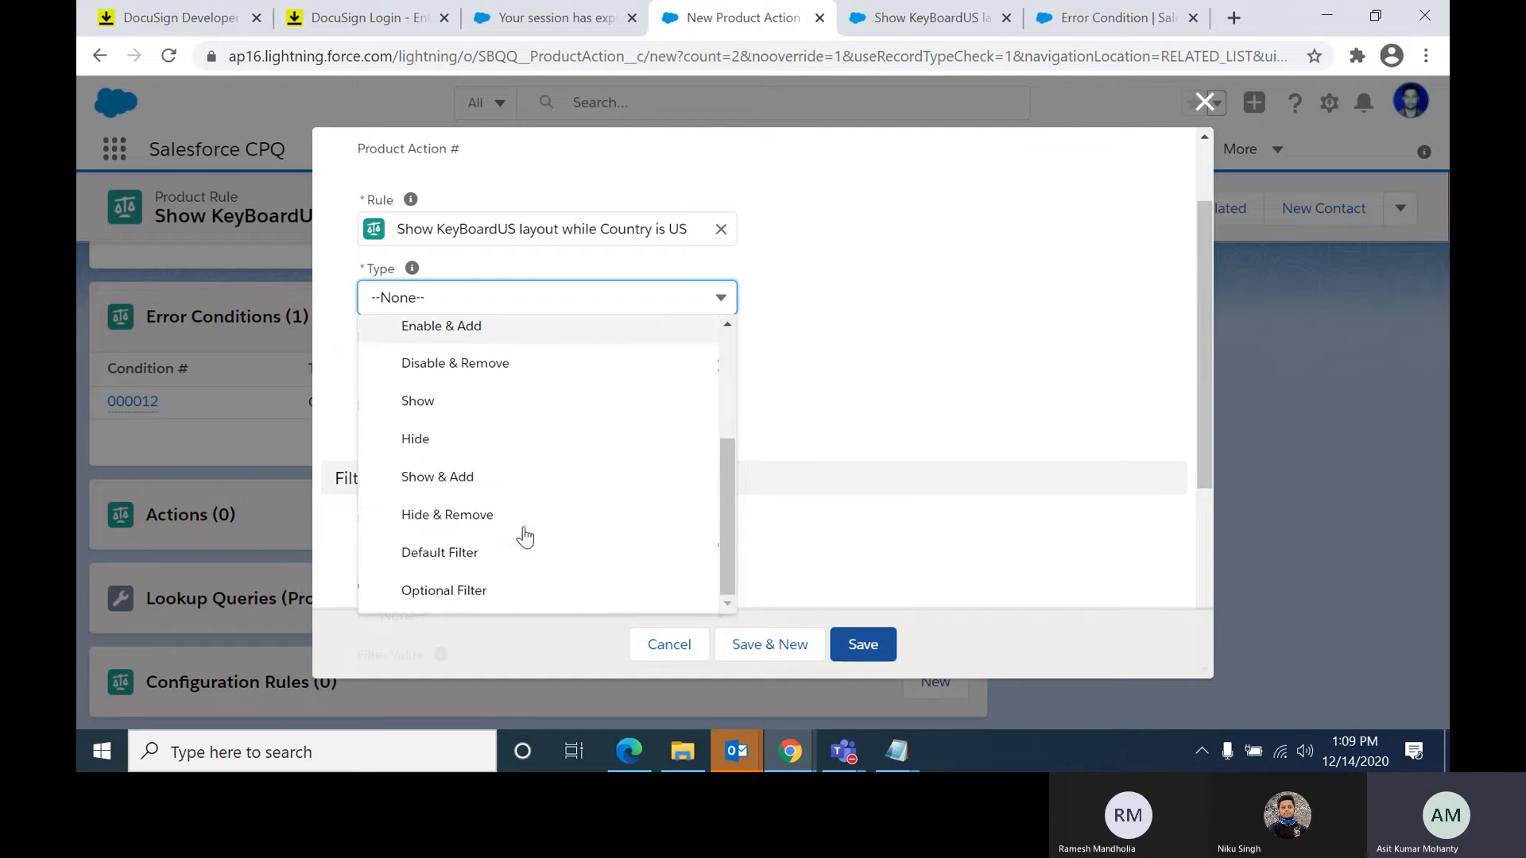
pyautogui.scroll(3, 525, 538)
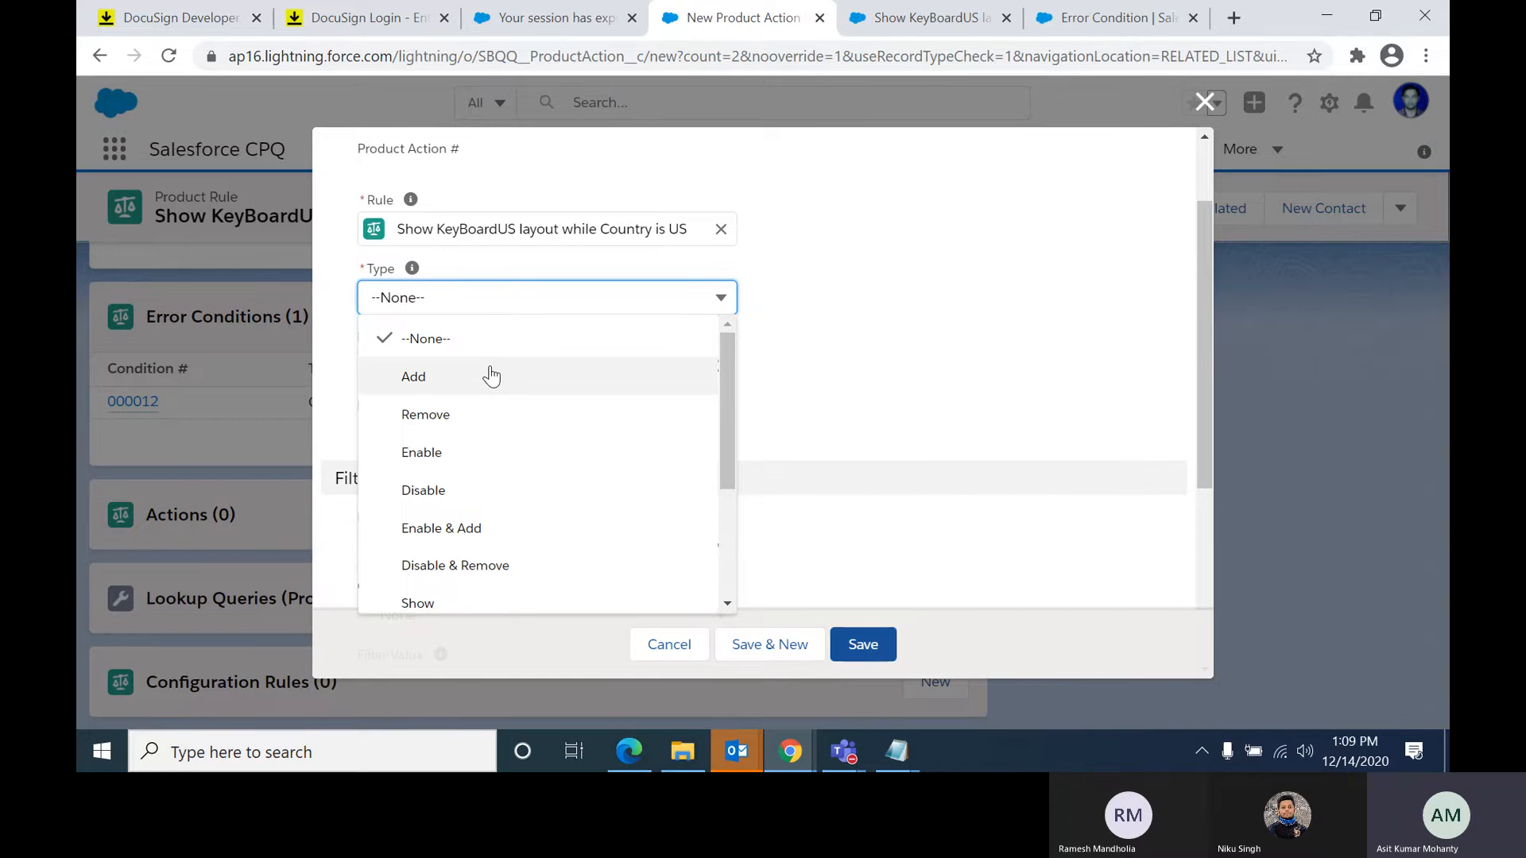
pyautogui.click(520, 600)
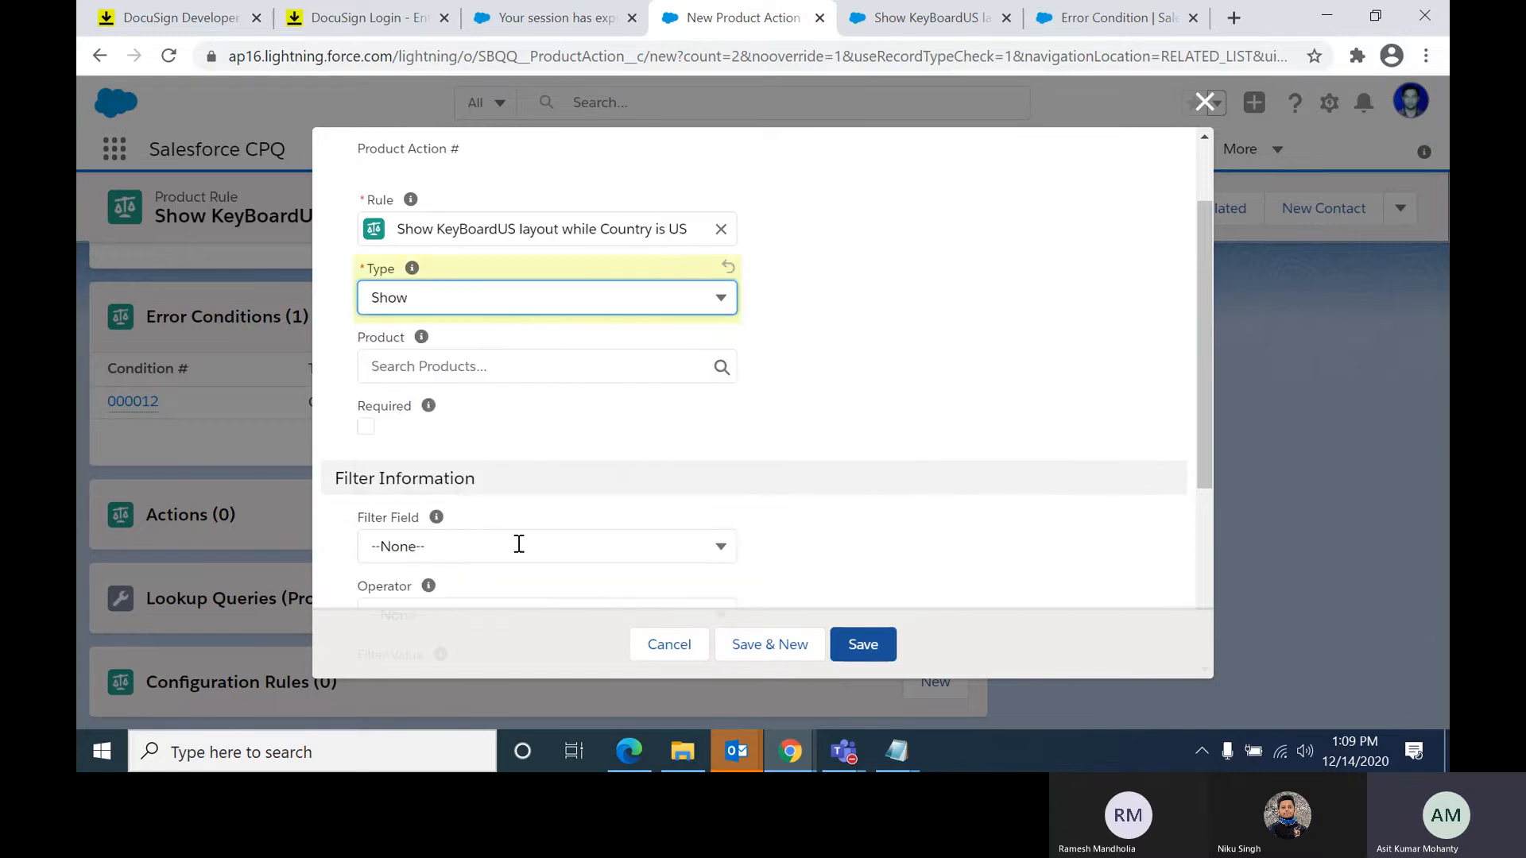
pyautogui.click(538, 362)
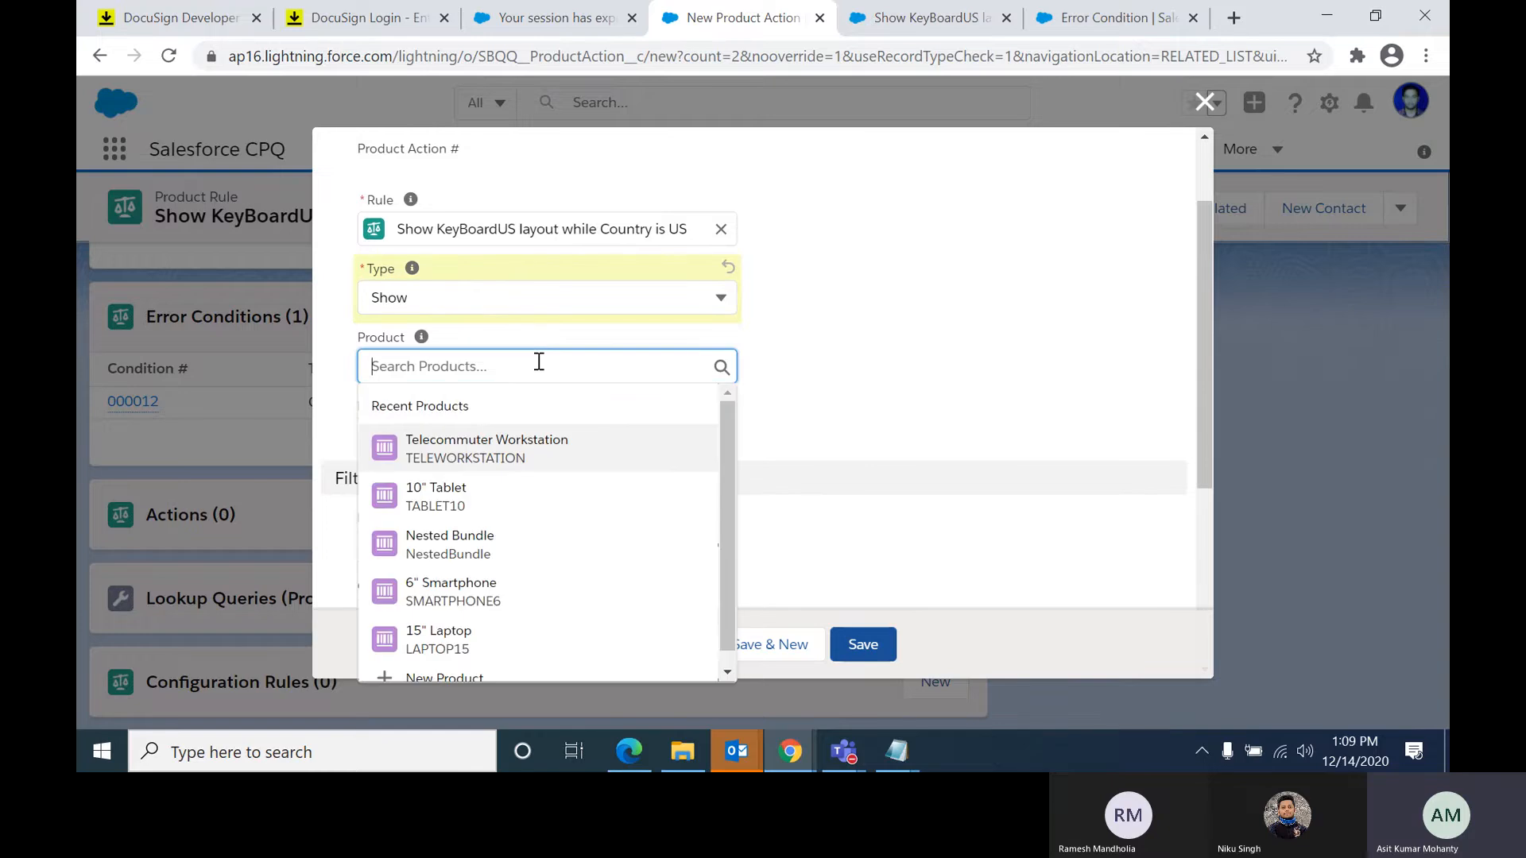
pyautogui.write('key')
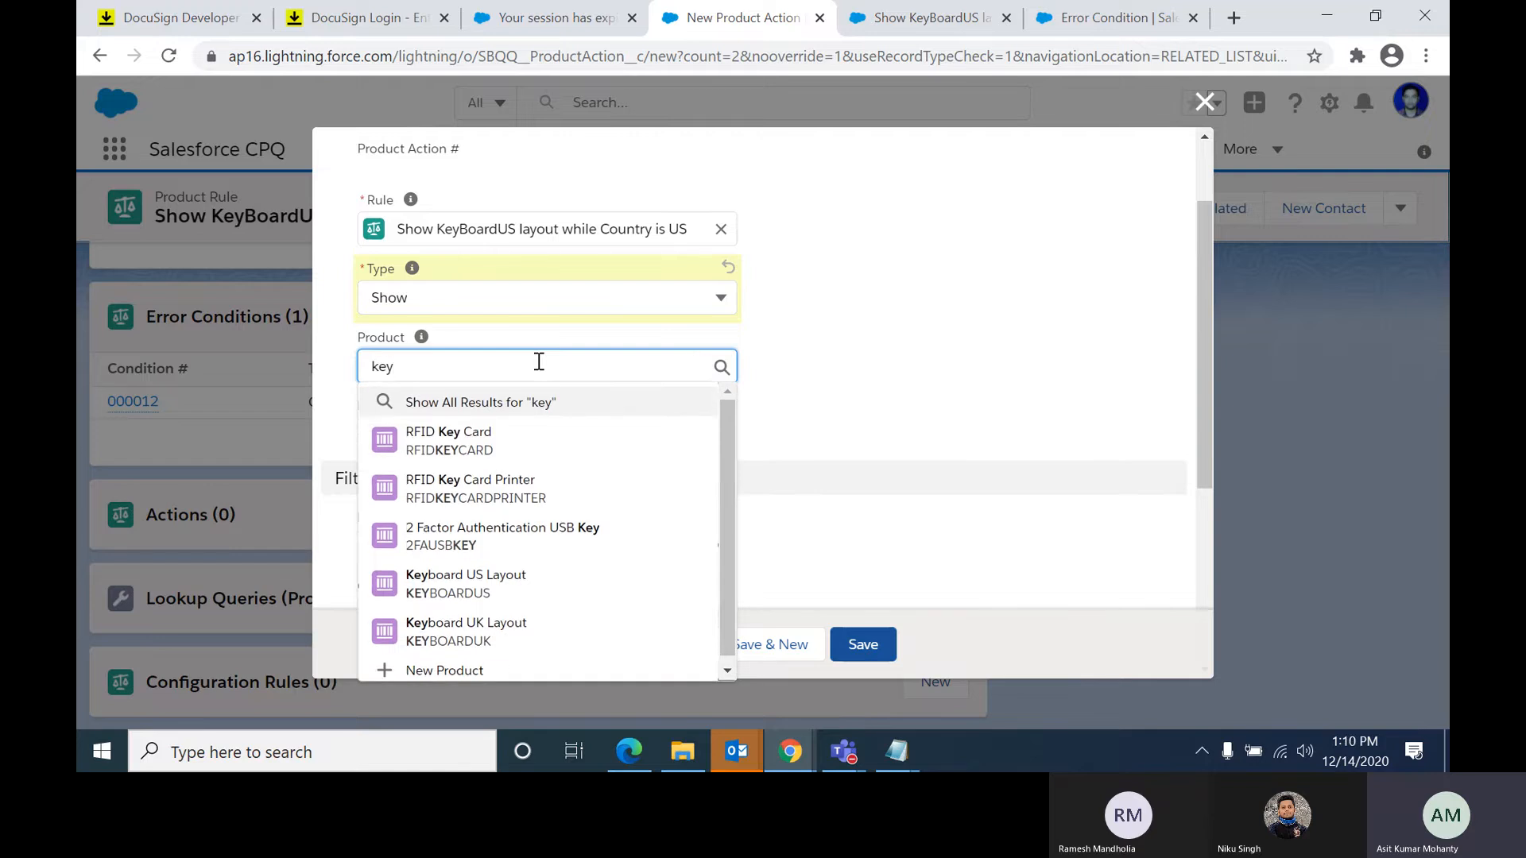
pyautogui.click(536, 596)
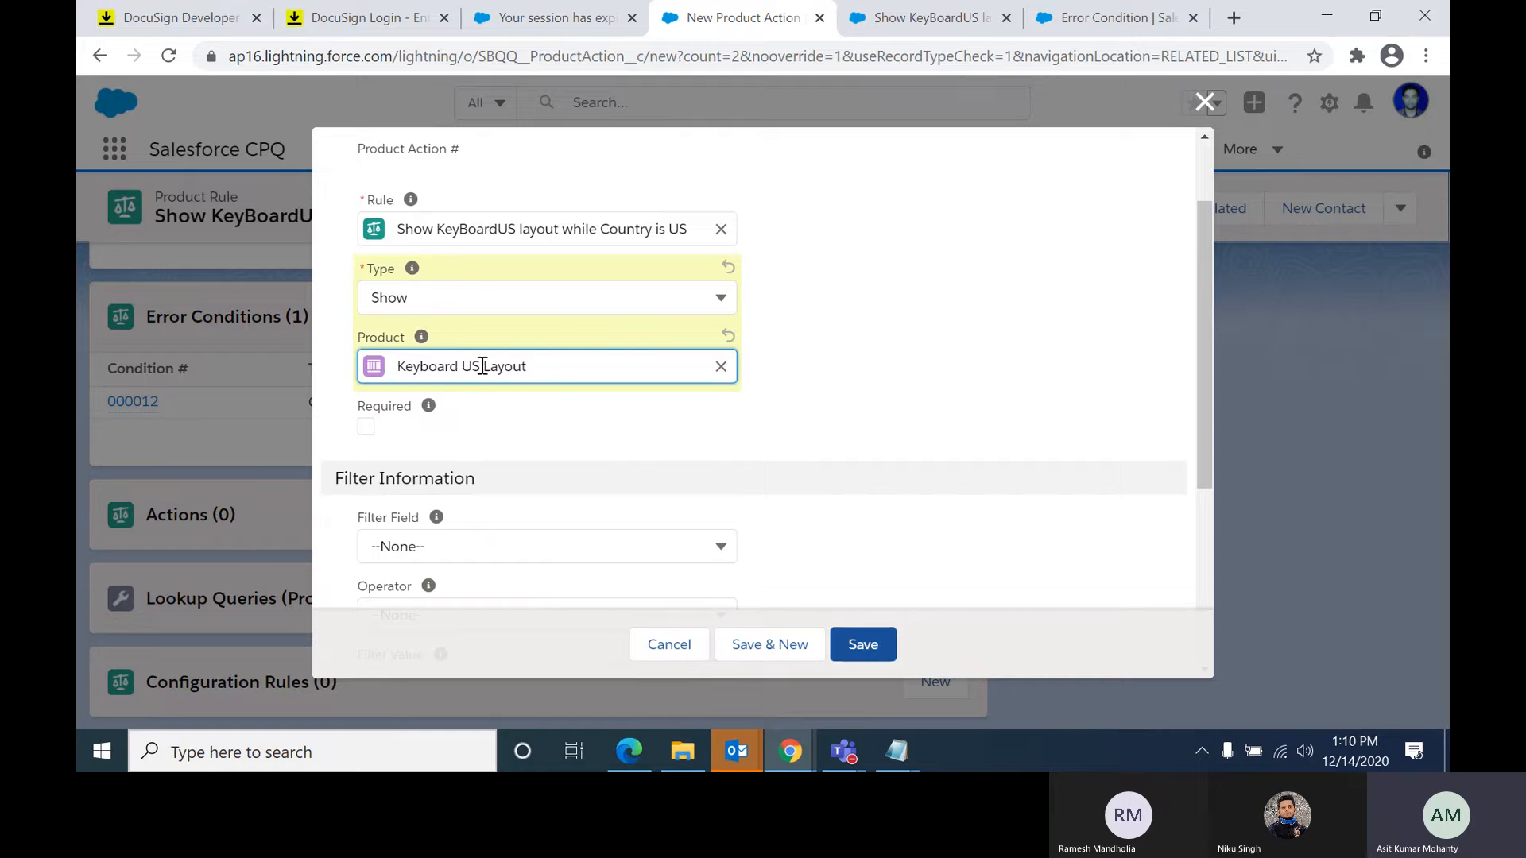
# Step: Check the PDF's Create Actions example again, and save the Show action while starting another product action
pyautogui.hotkey('alt', 'Tab')
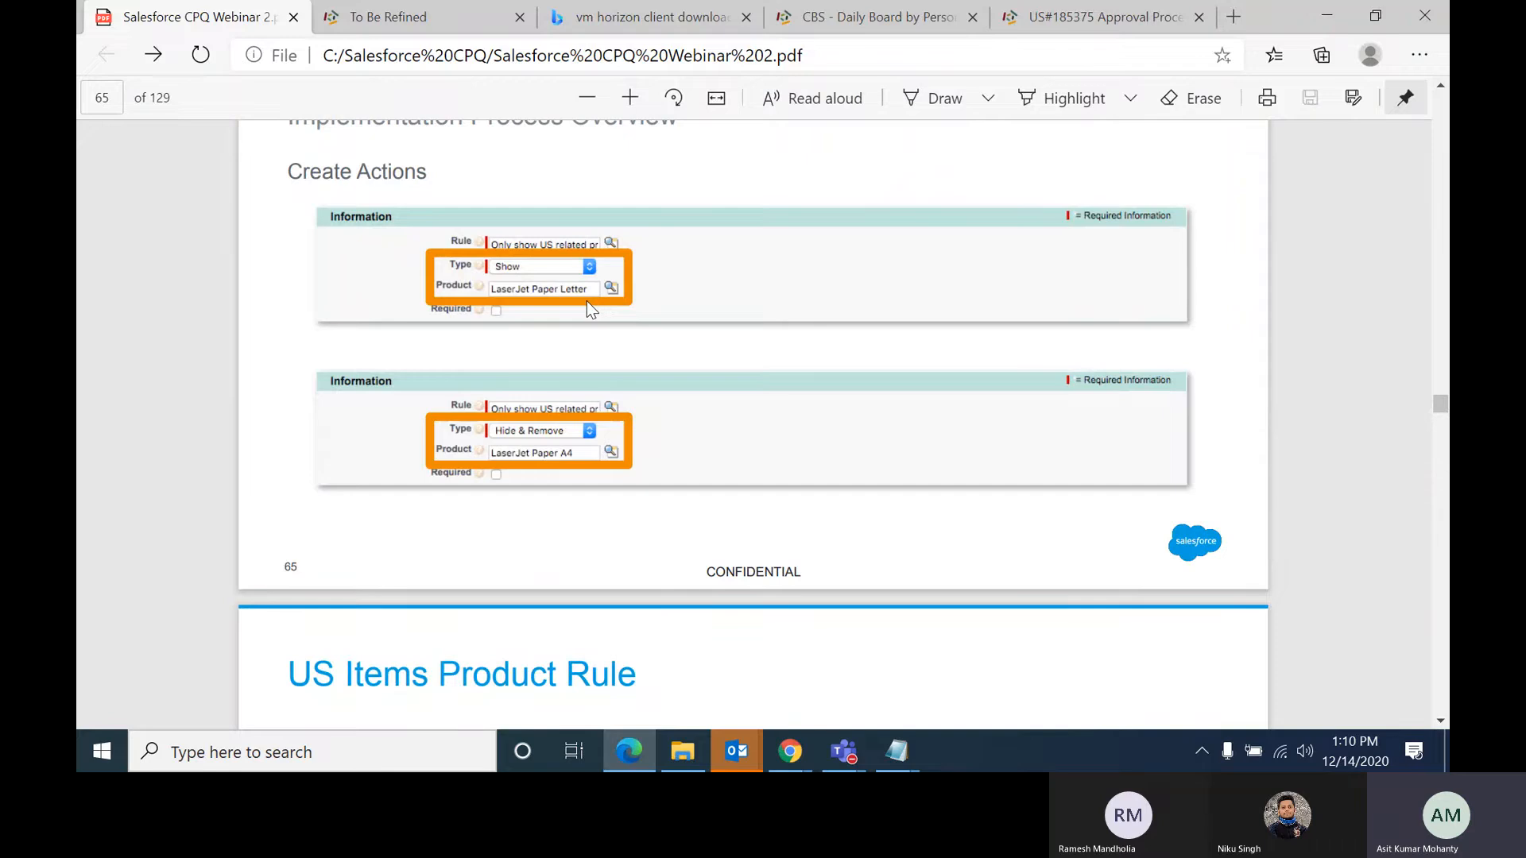
pyautogui.hotkey('alt', 'Tab')
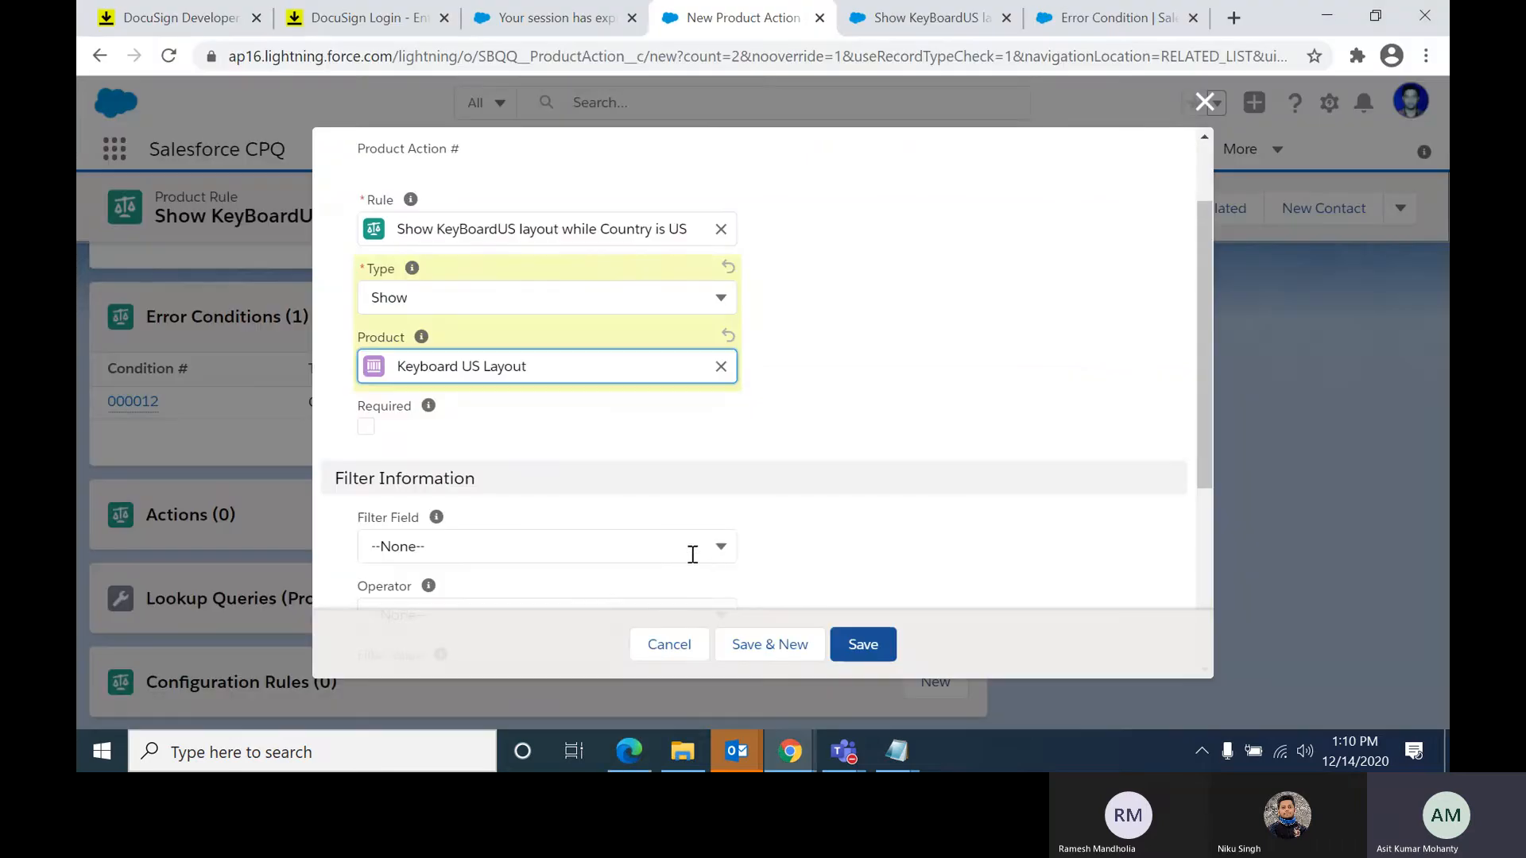
pyautogui.click(792, 648)
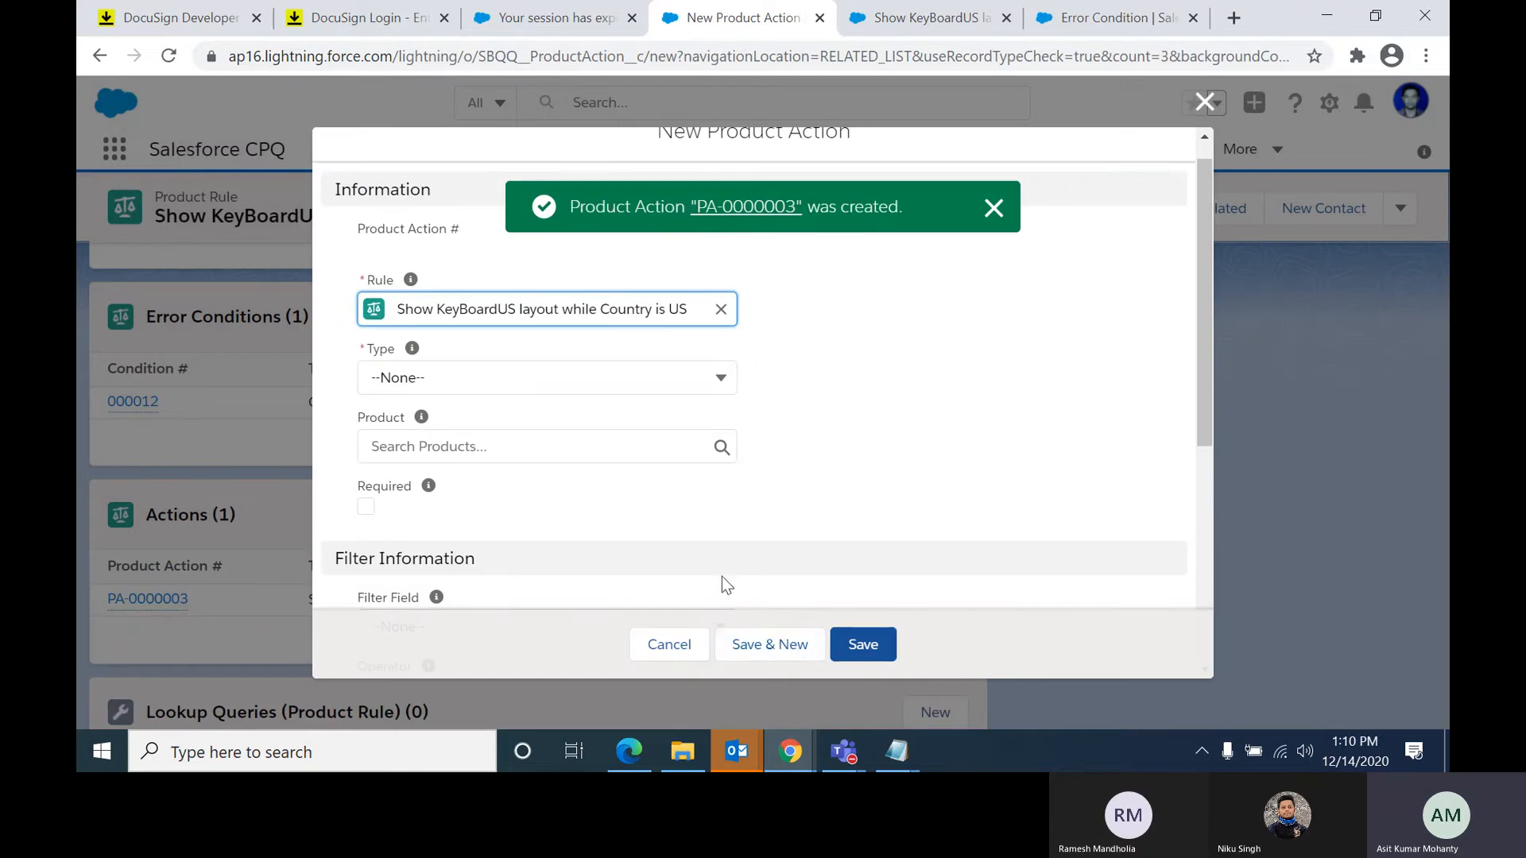
# Step: Set the second product action's Type to Hide and its Product to Mouse
pyautogui.click(717, 370)
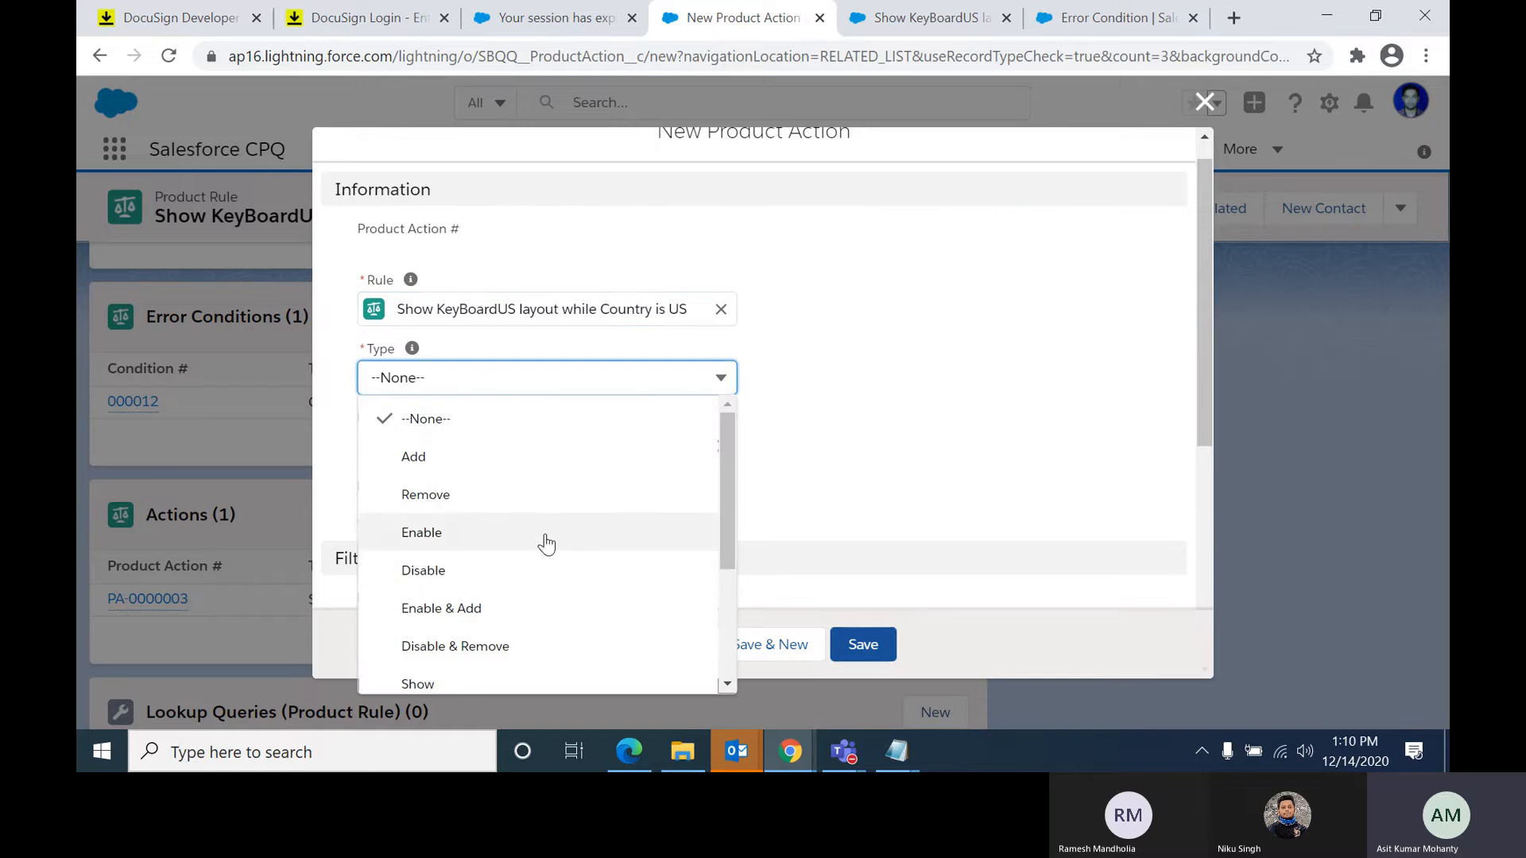
pyautogui.scroll(-2, 537, 611)
pyautogui.click(528, 615)
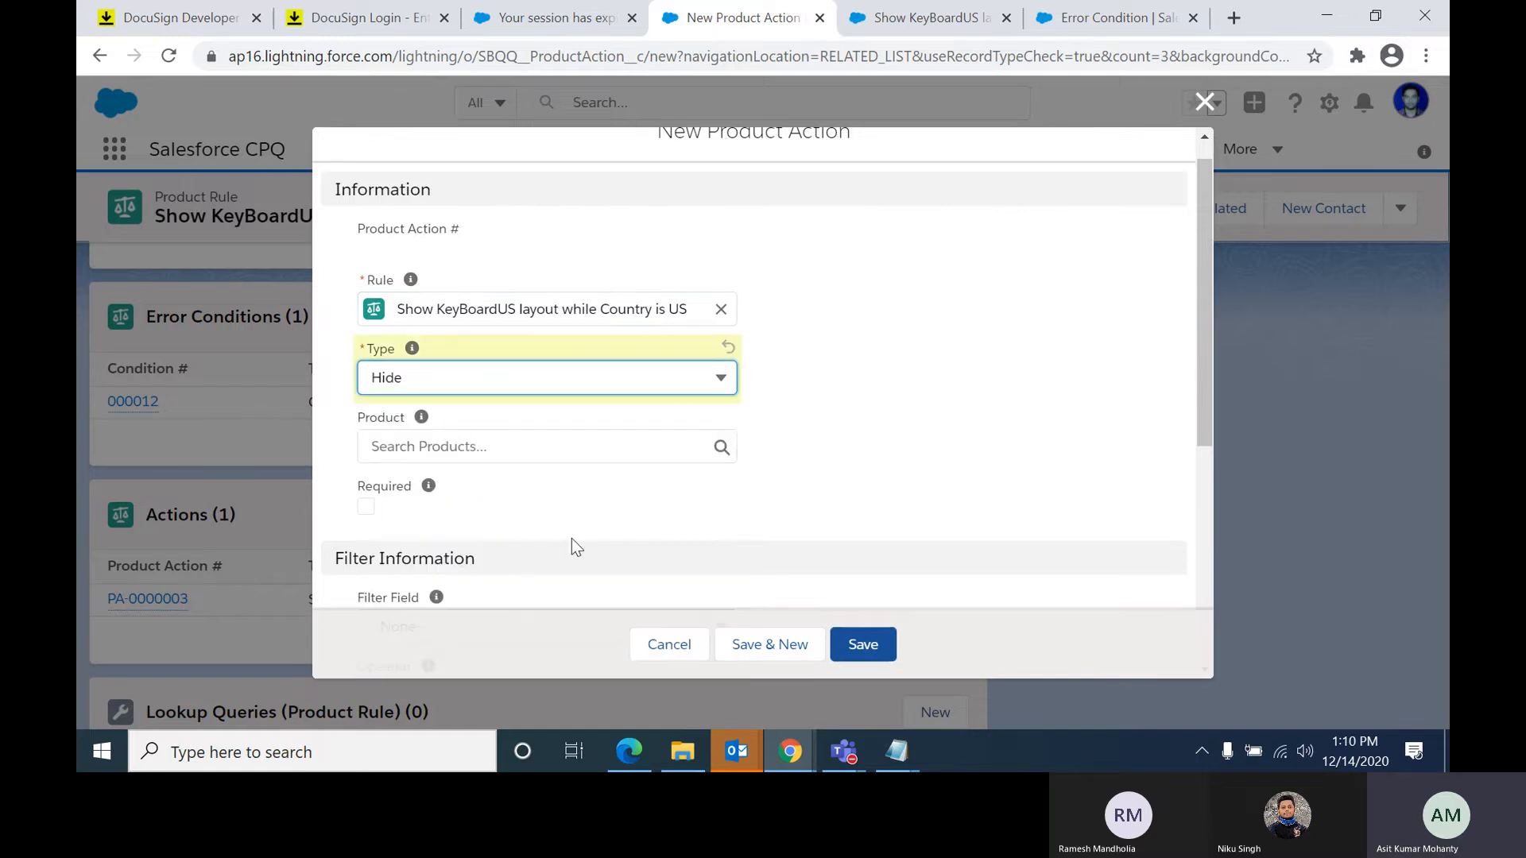
pyautogui.click(699, 447)
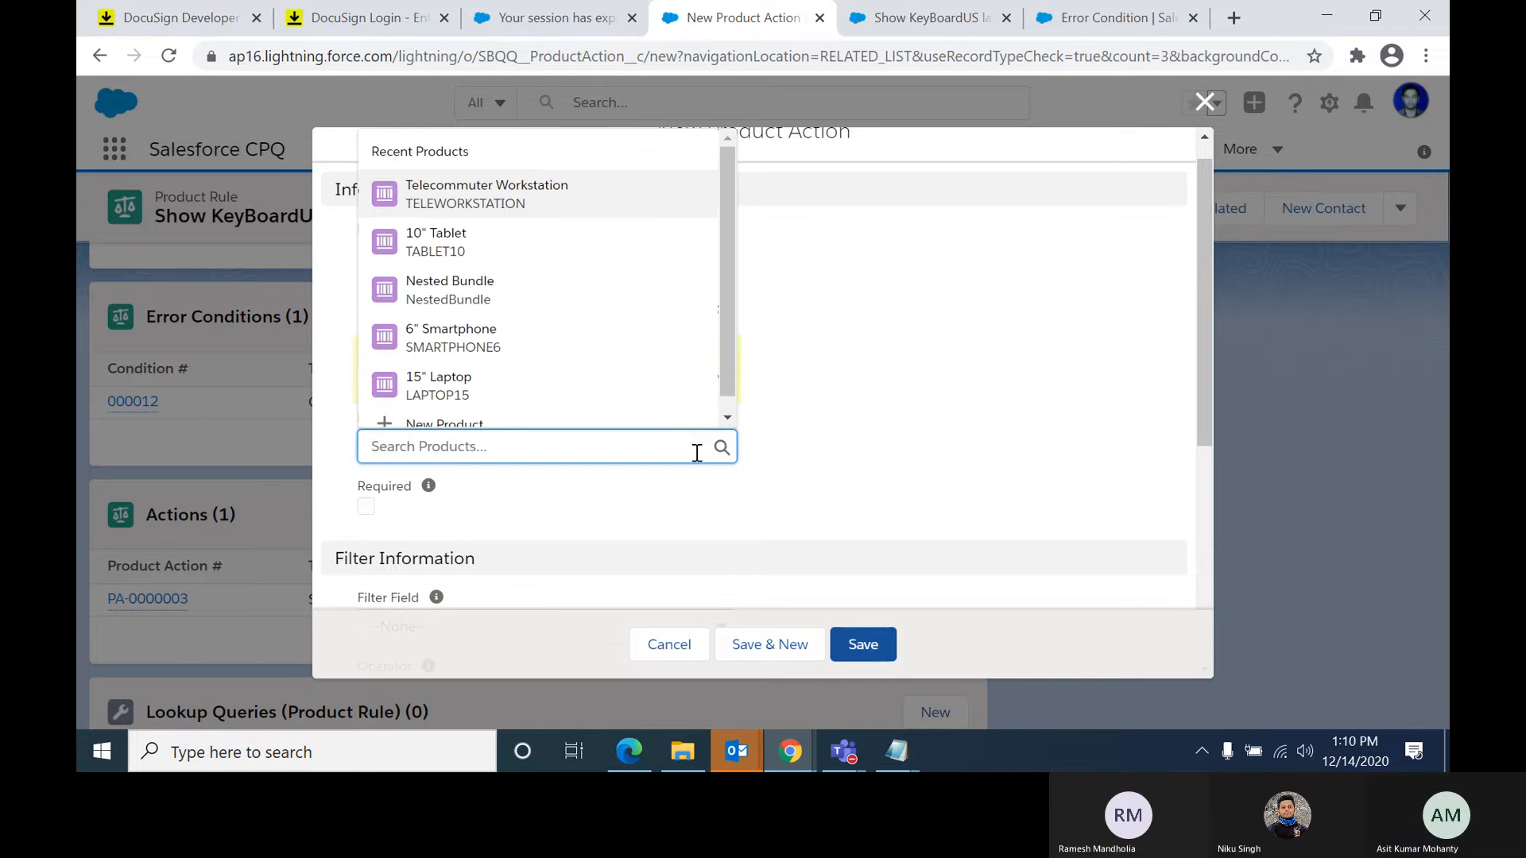
pyautogui.write('mous')
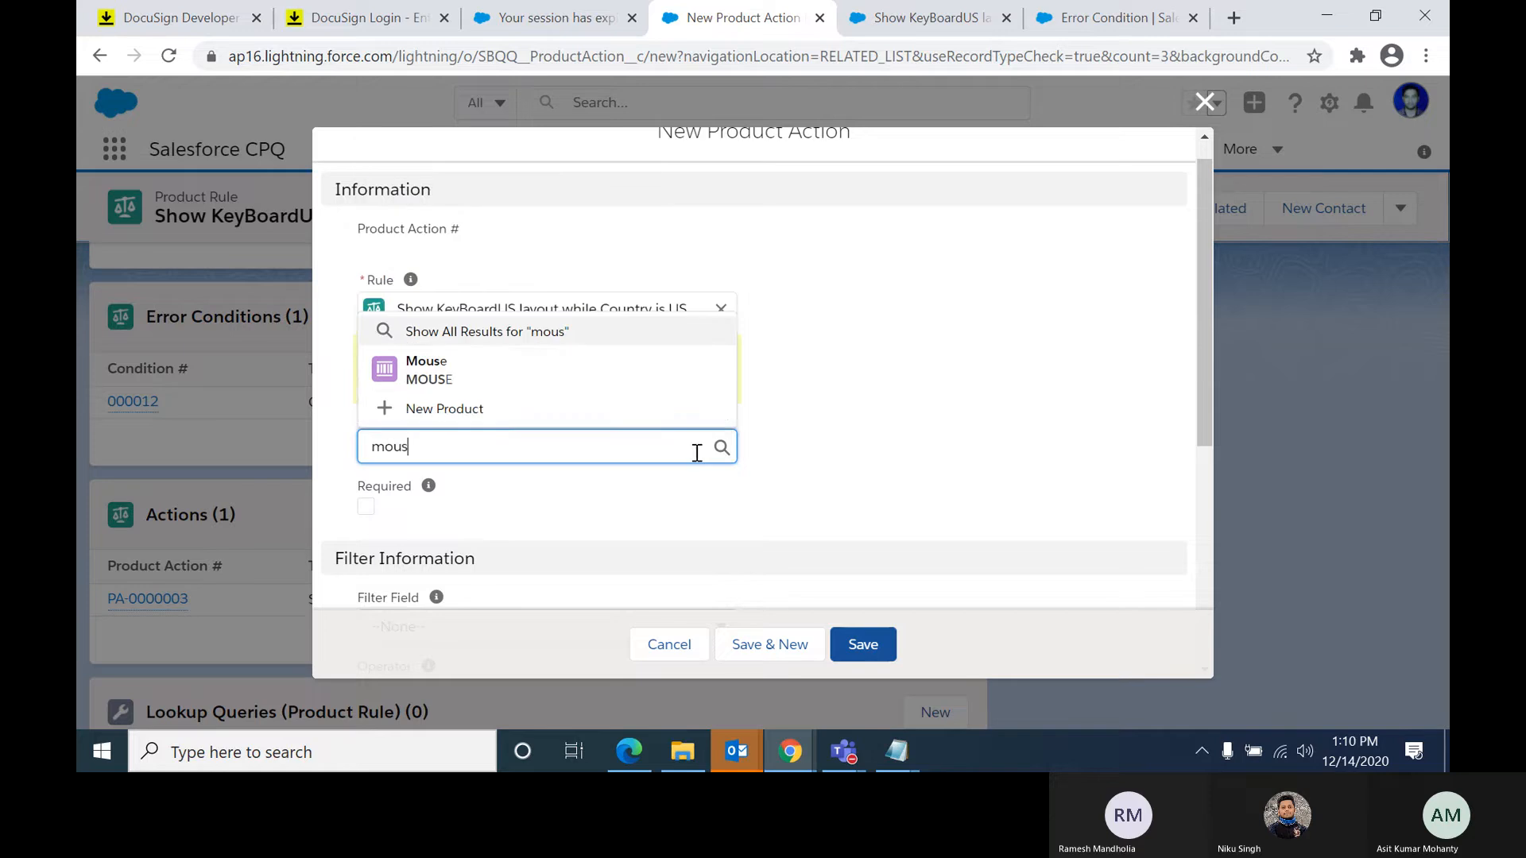
pyautogui.click(596, 380)
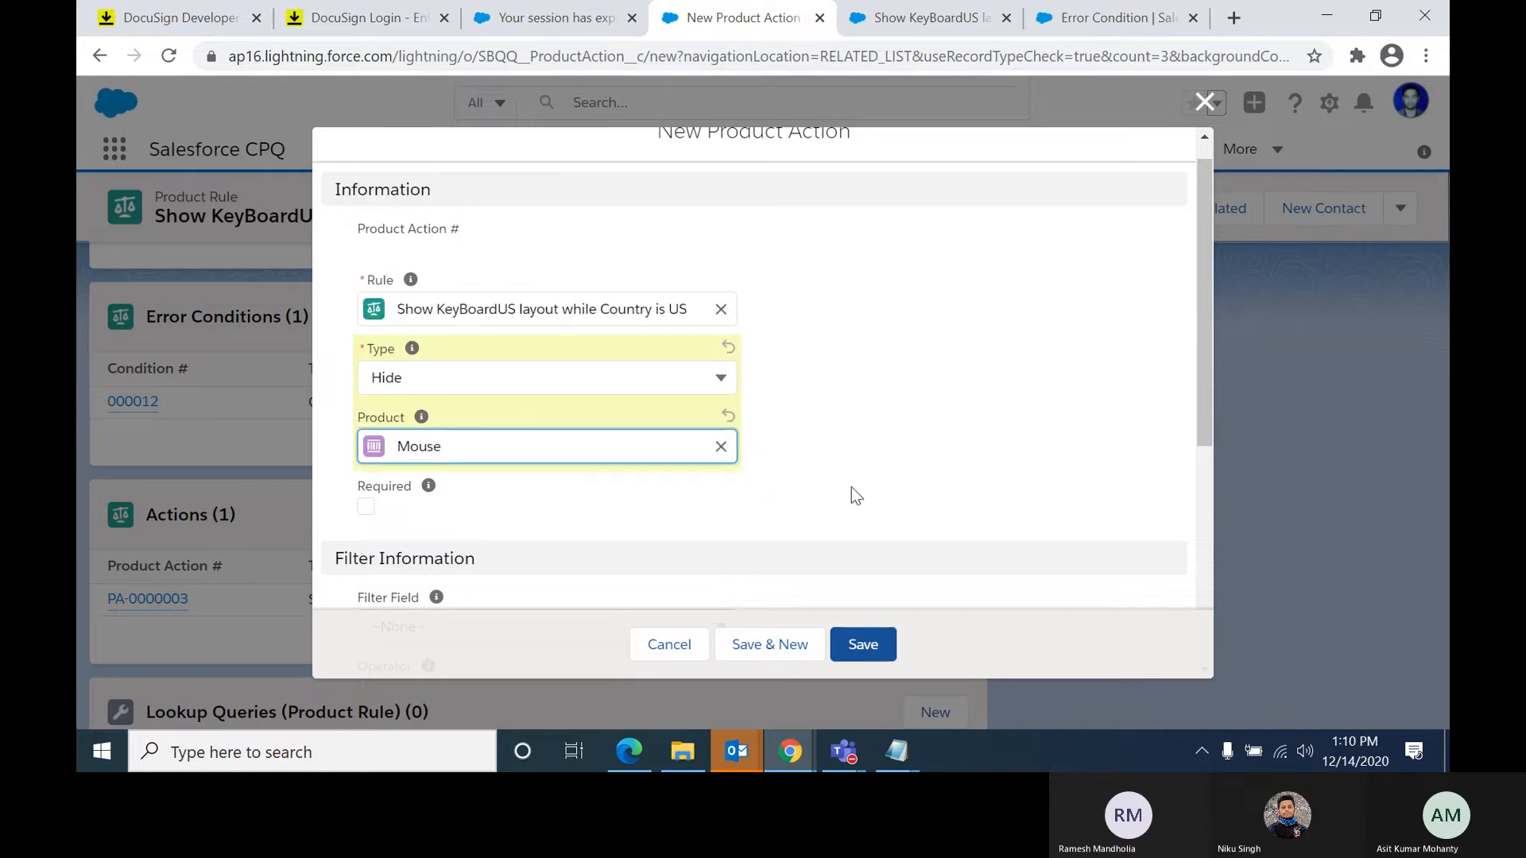
# Step: Look over the filter options without setting any, save the Hide action, and view the rule's Actions list
pyautogui.scroll(-4, 881, 483)
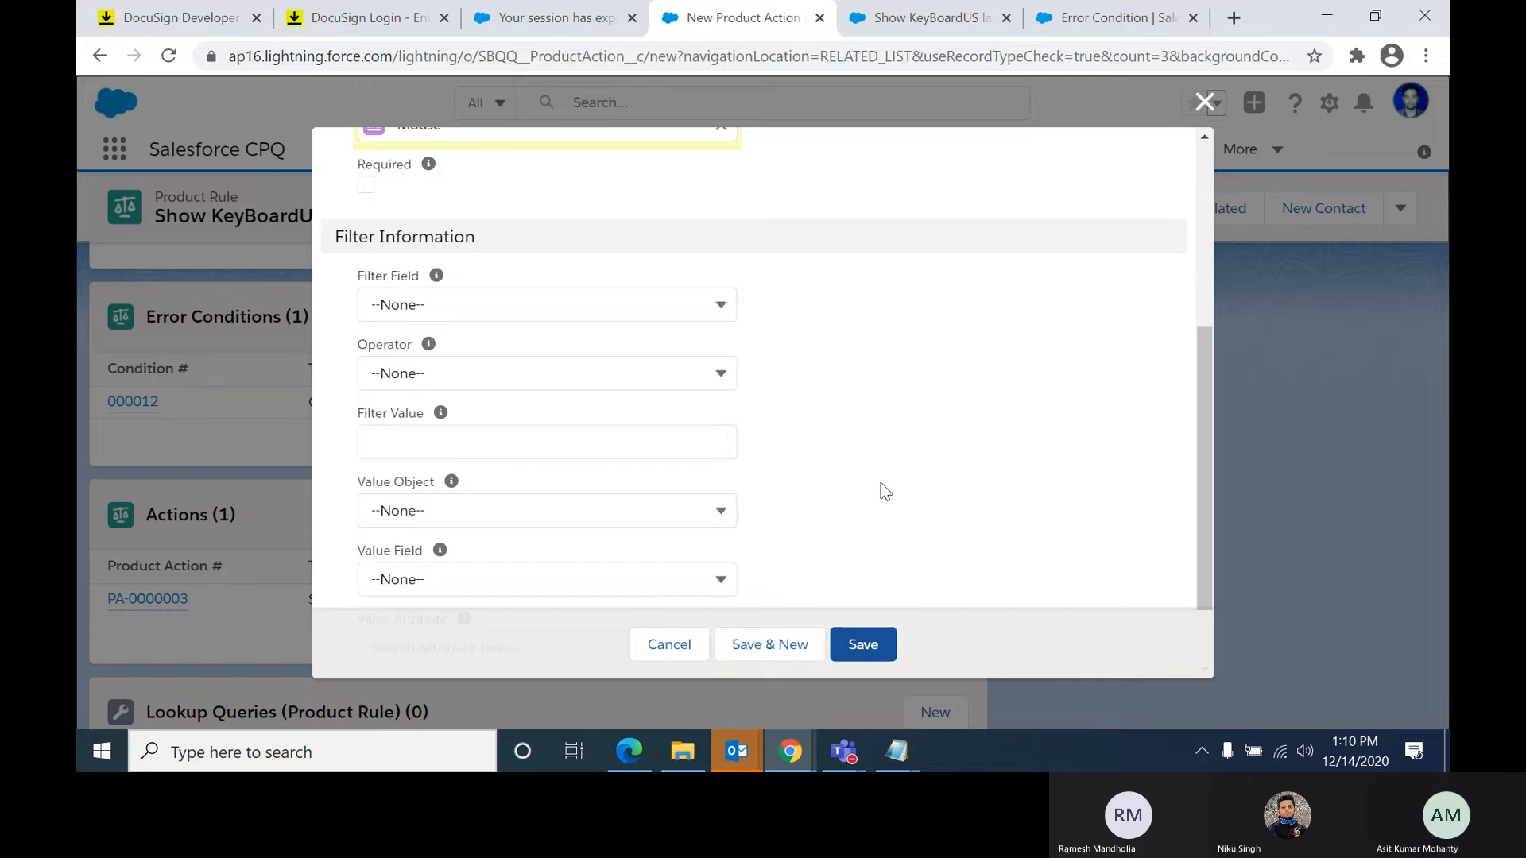
pyautogui.click(713, 314)
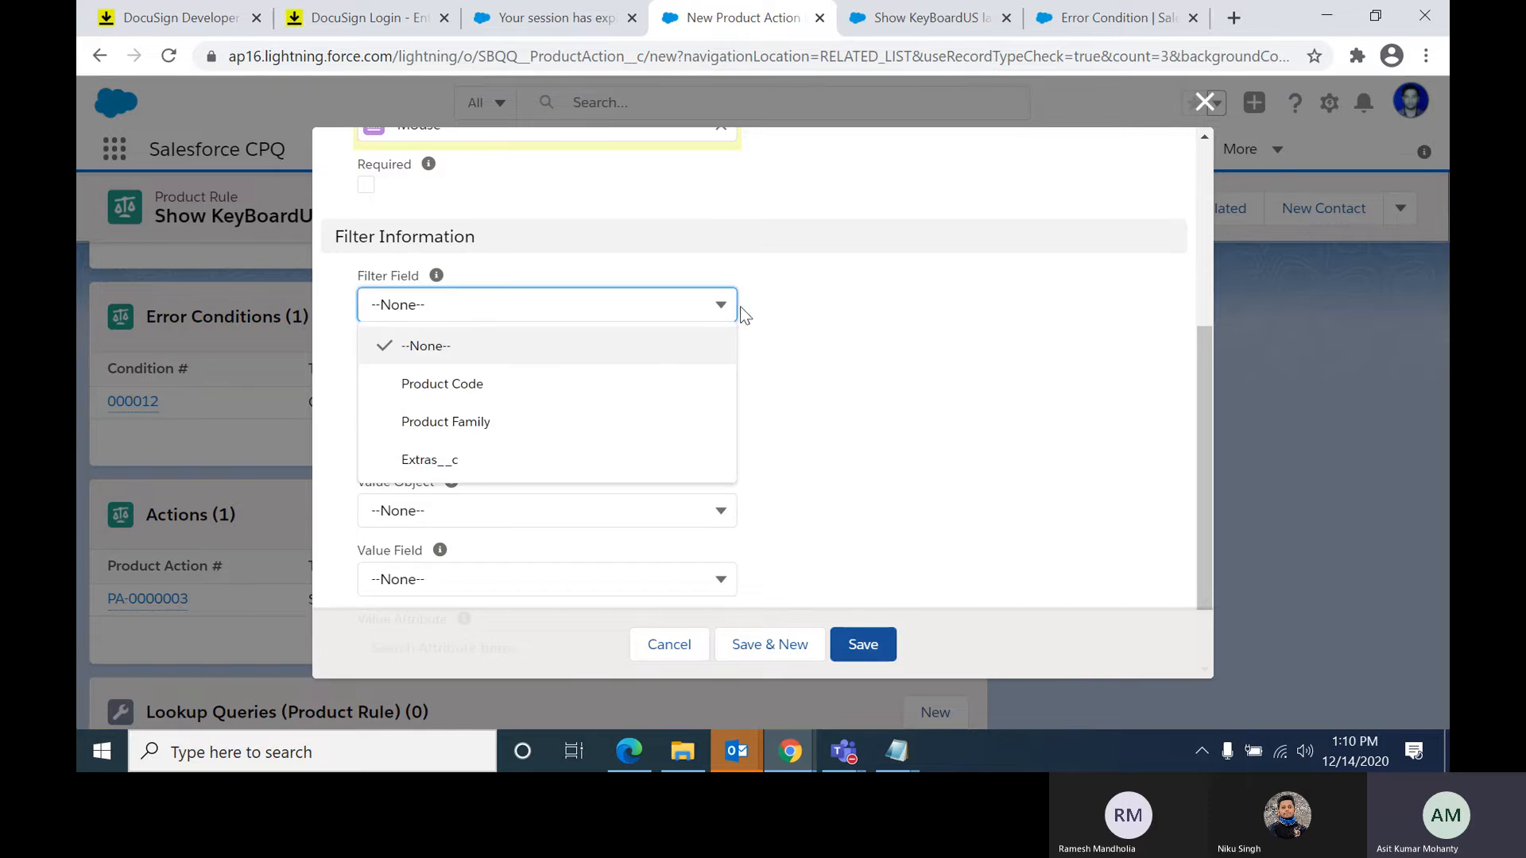
pyautogui.click(870, 296)
pyautogui.scroll(4, 847, 399)
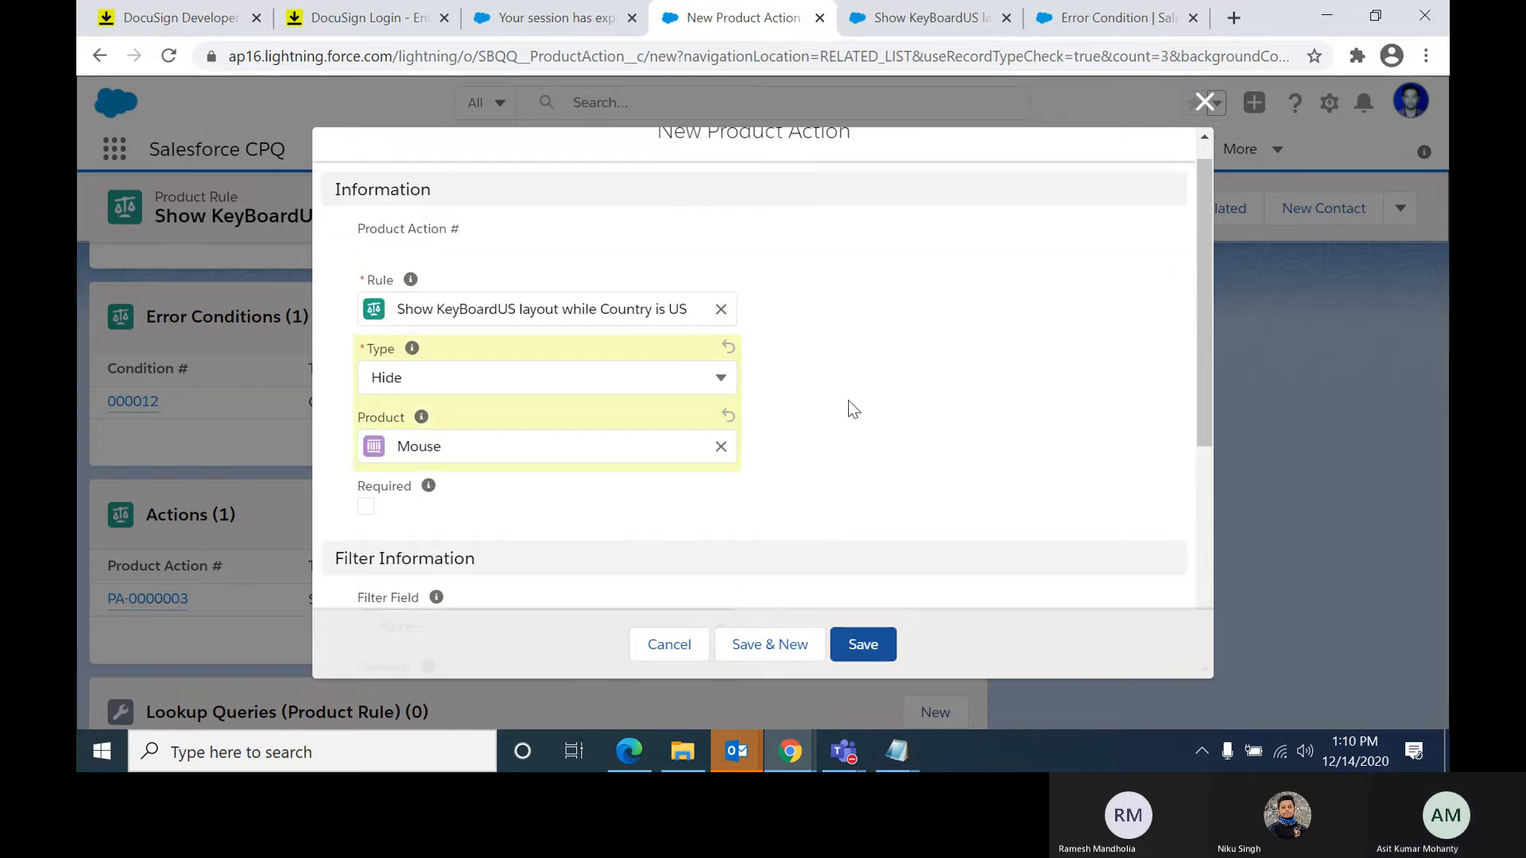
pyautogui.click(856, 632)
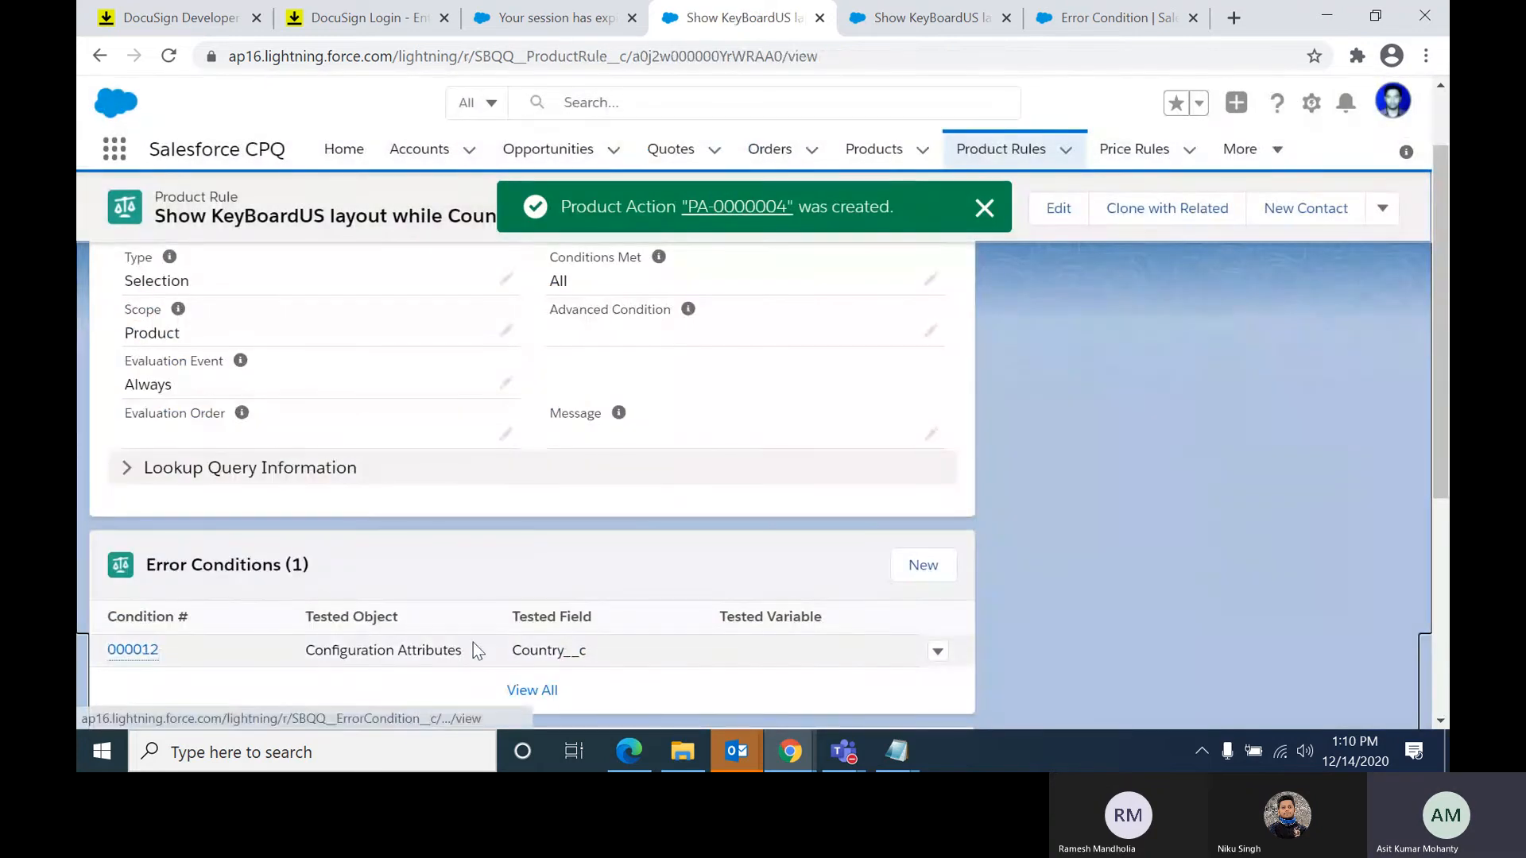
pyautogui.scroll(-3, 473, 645)
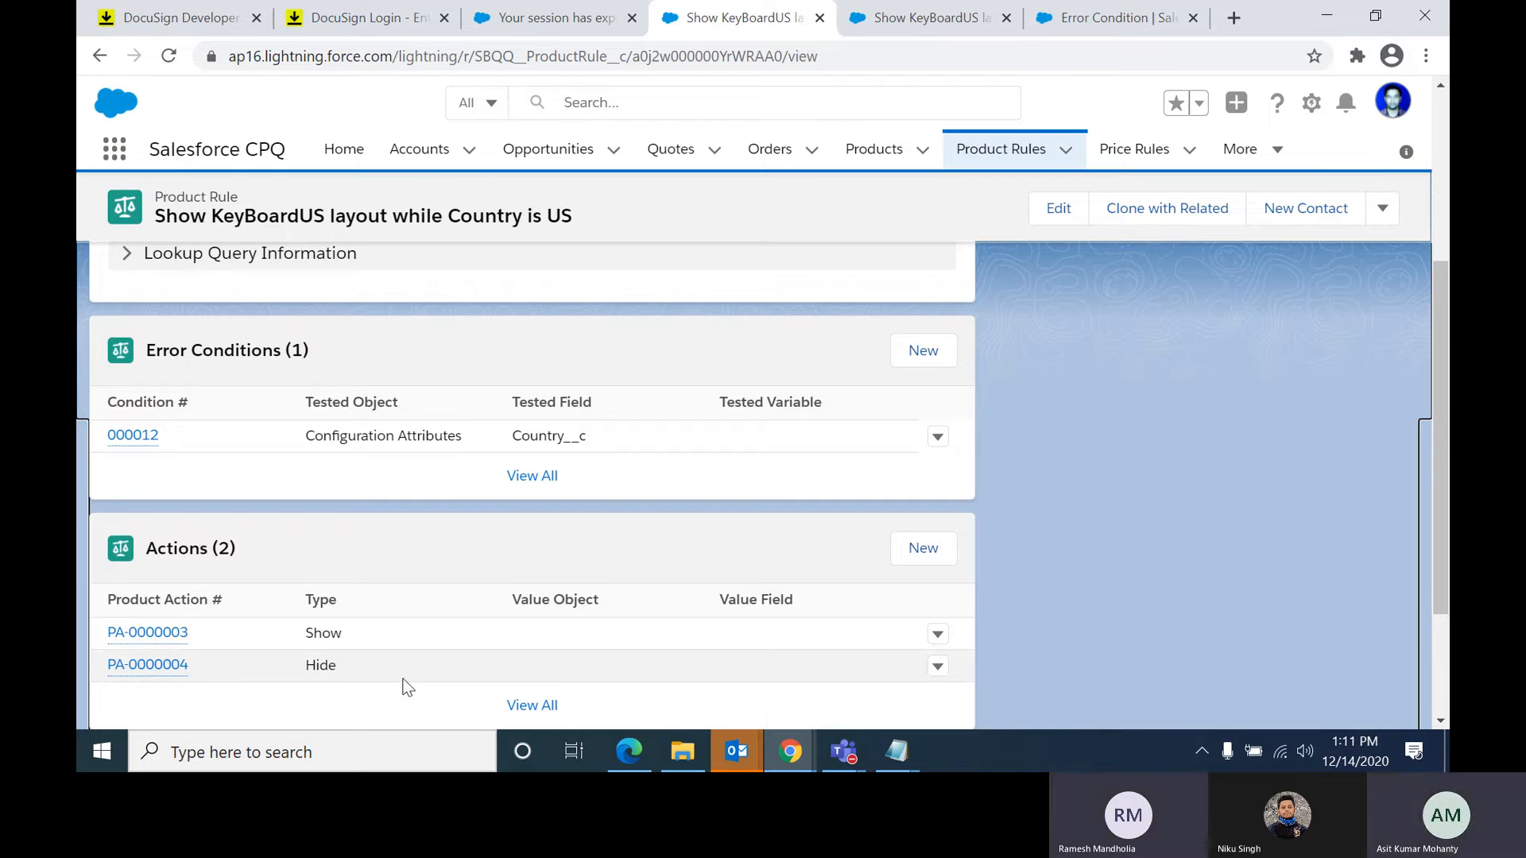
# Step: Check the US Items Product Rule example in the webinar PDF and return to the Salesforce product rule
pyautogui.hotkey('alt', 'Tab')
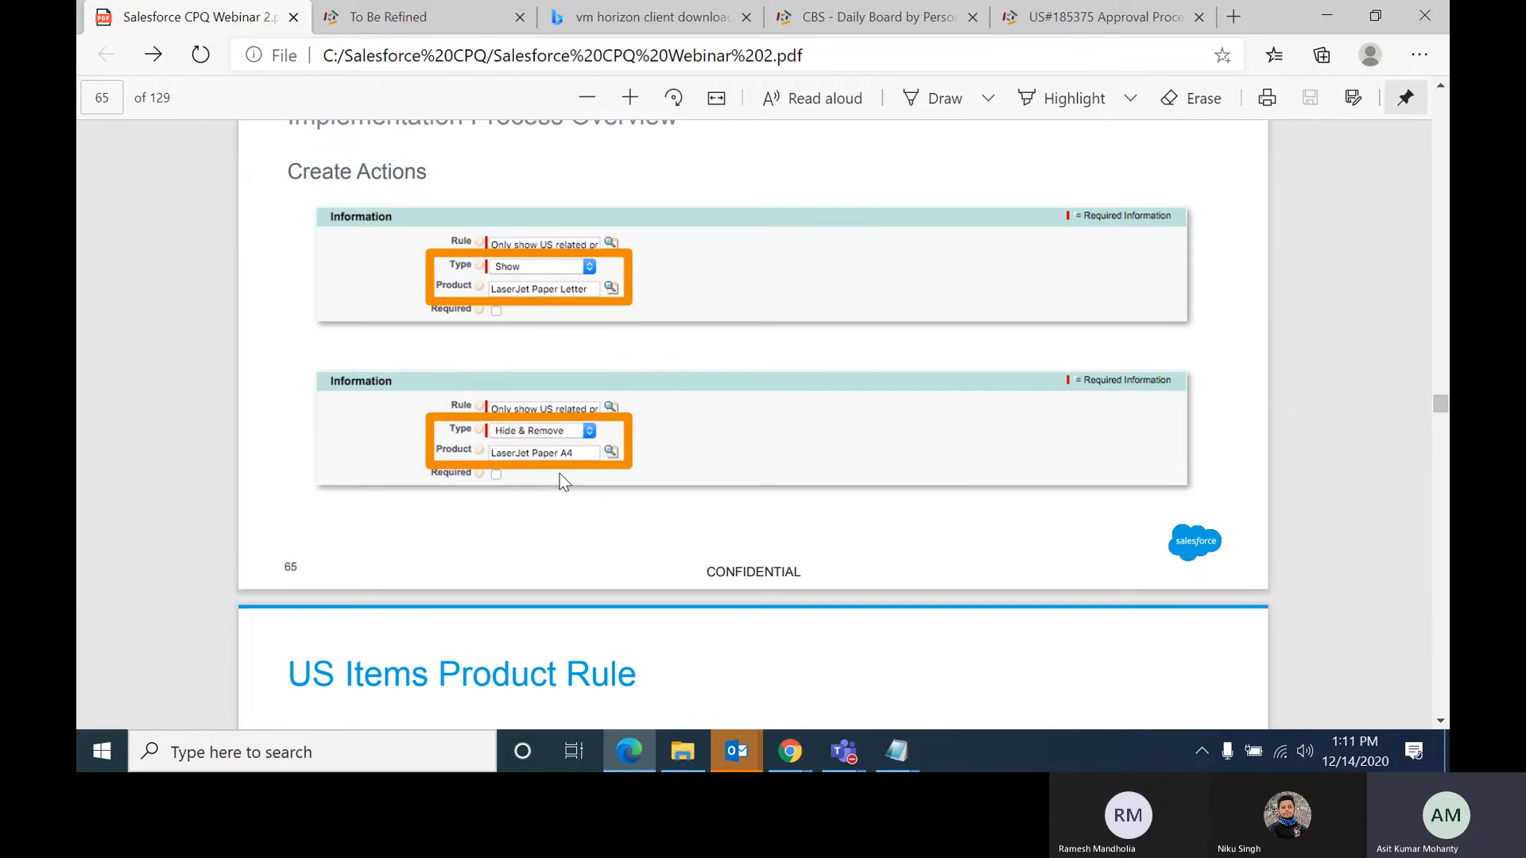
pyautogui.scroll(-5, 559, 477)
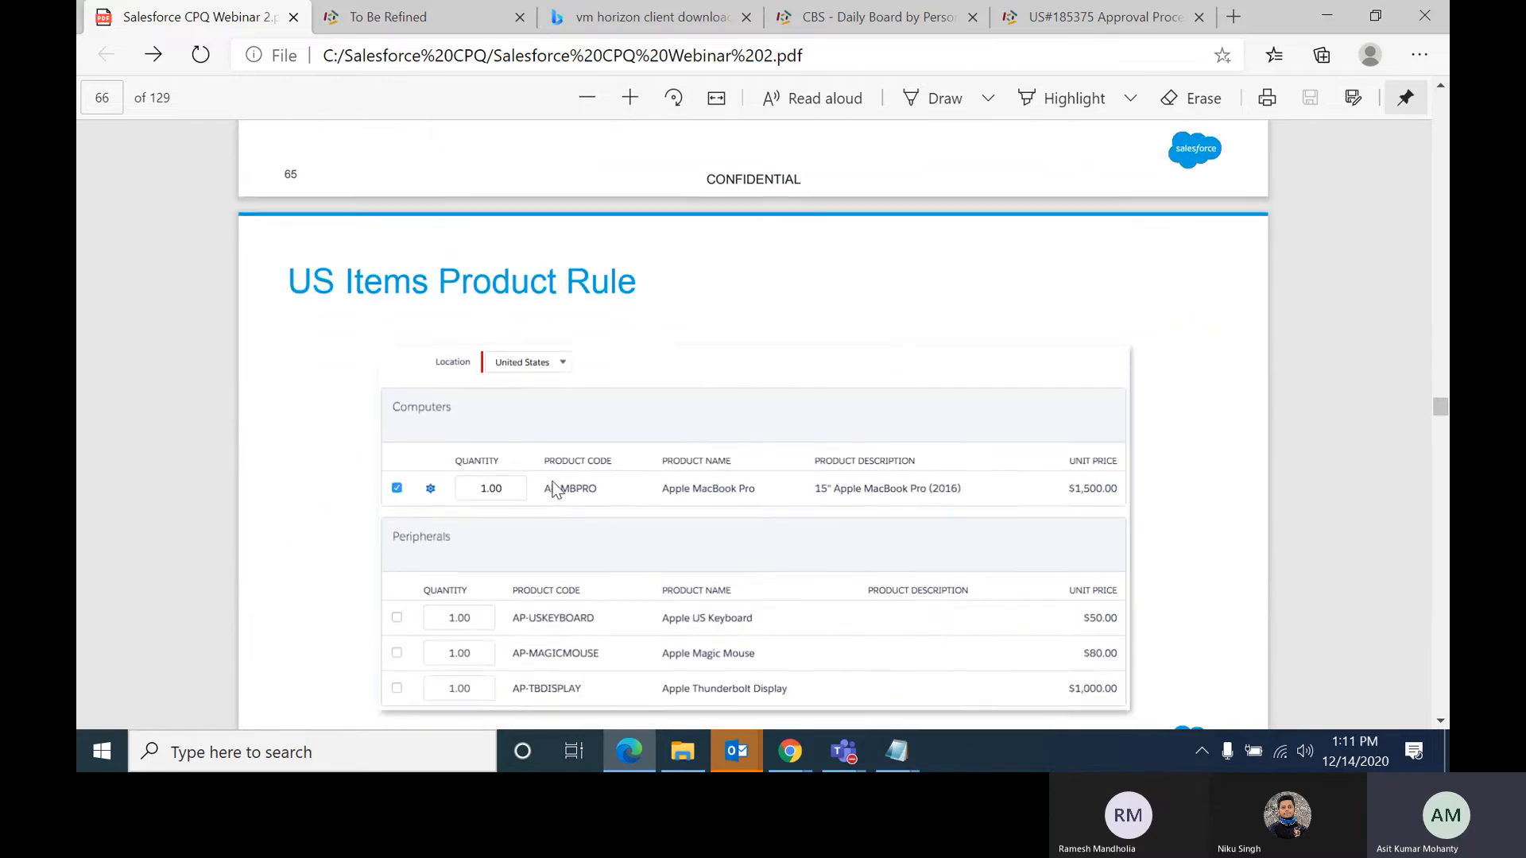
pyautogui.hotkey('alt', 'Tab')
# Step: Add an active configuration rule for the Telecommuter Workstation product to the product rule, and save it
pyautogui.scroll(-2, 469, 612)
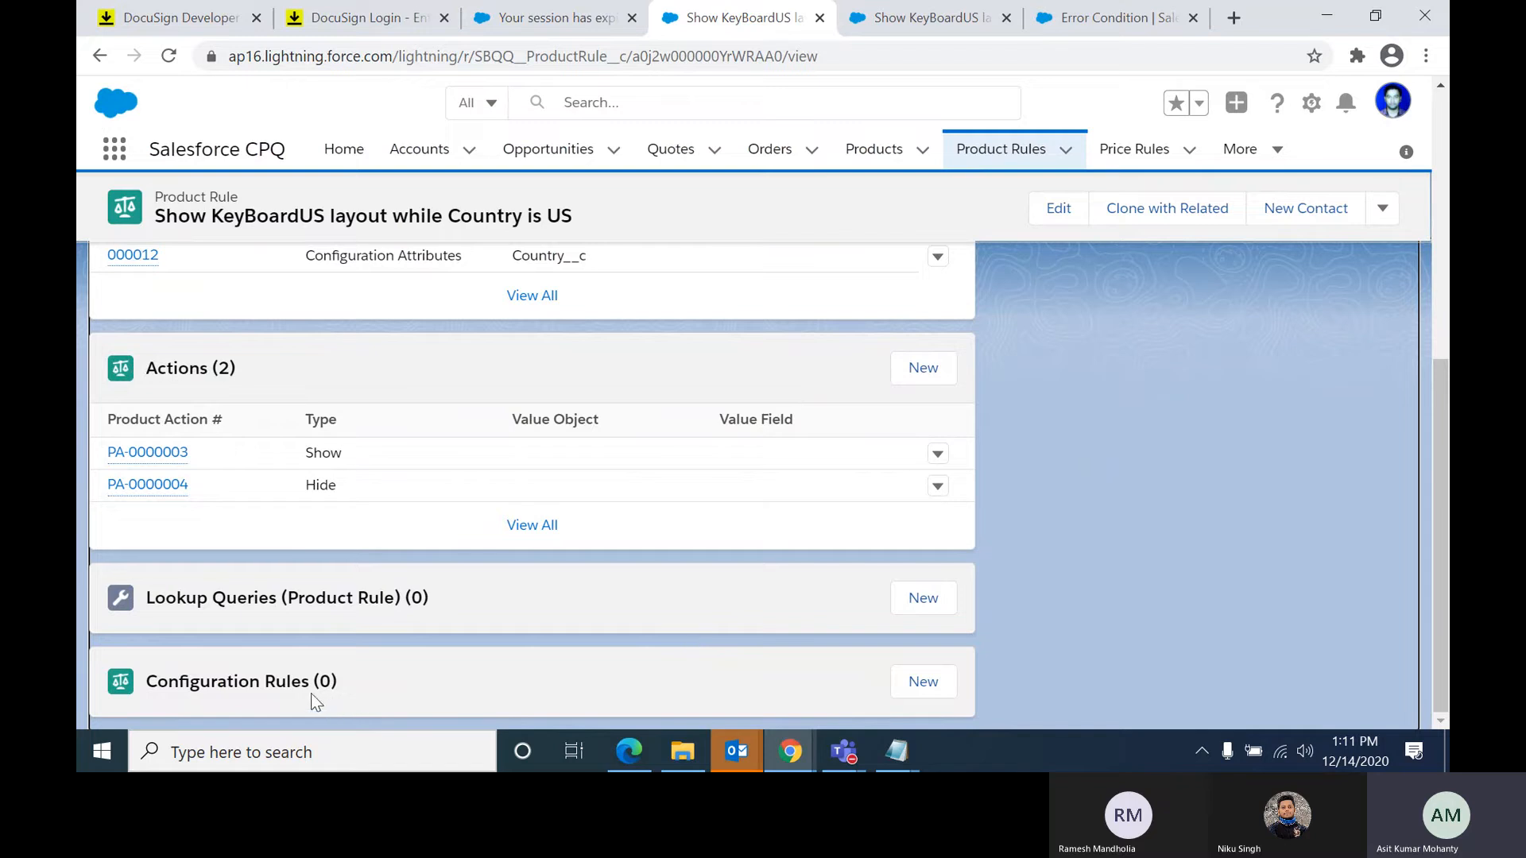
pyautogui.click(922, 682)
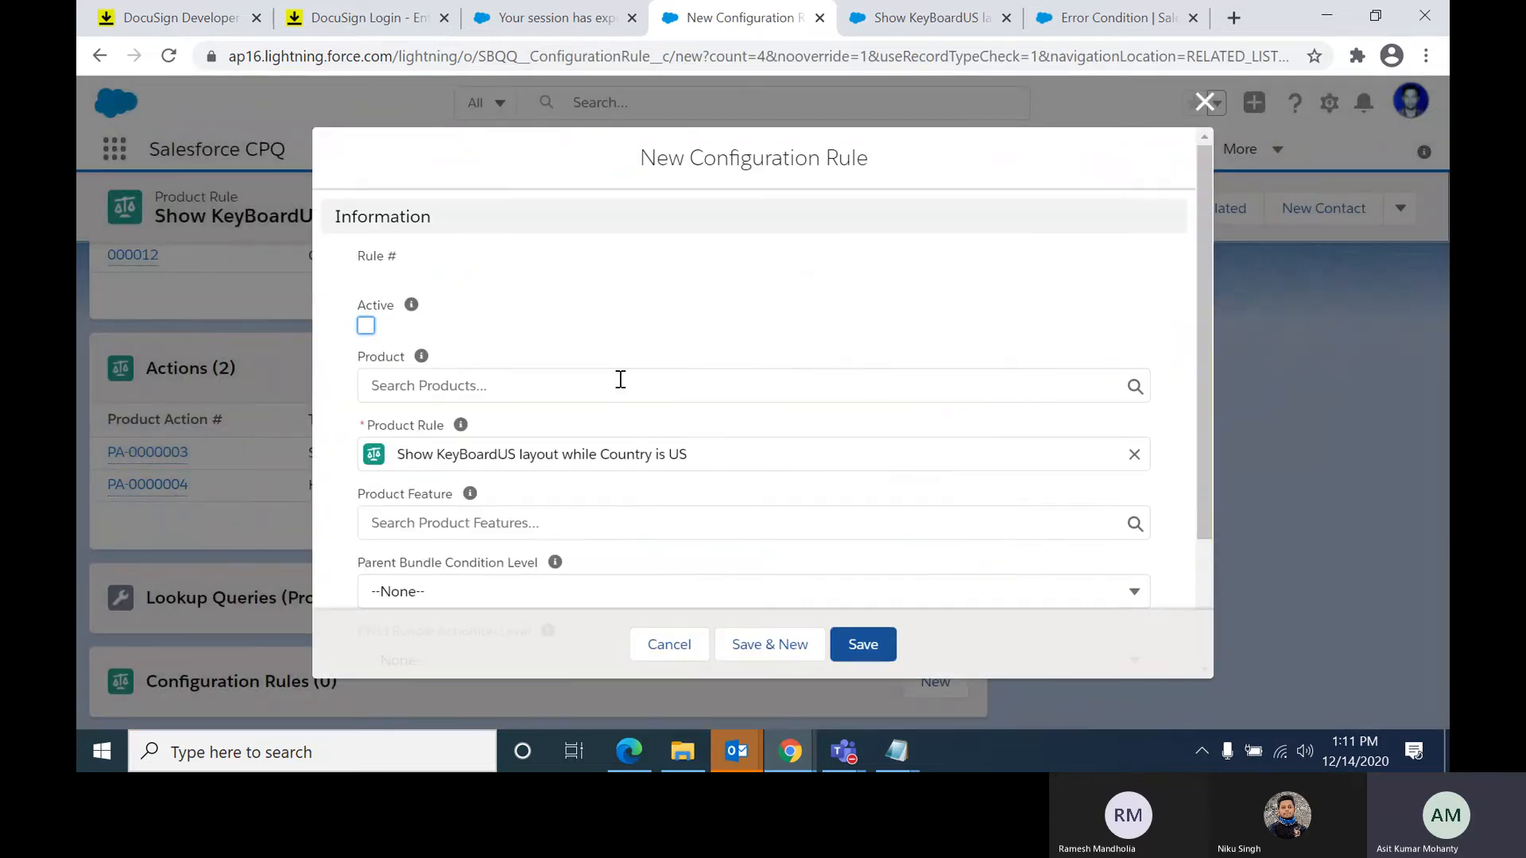
pyautogui.click(362, 326)
pyautogui.click(429, 384)
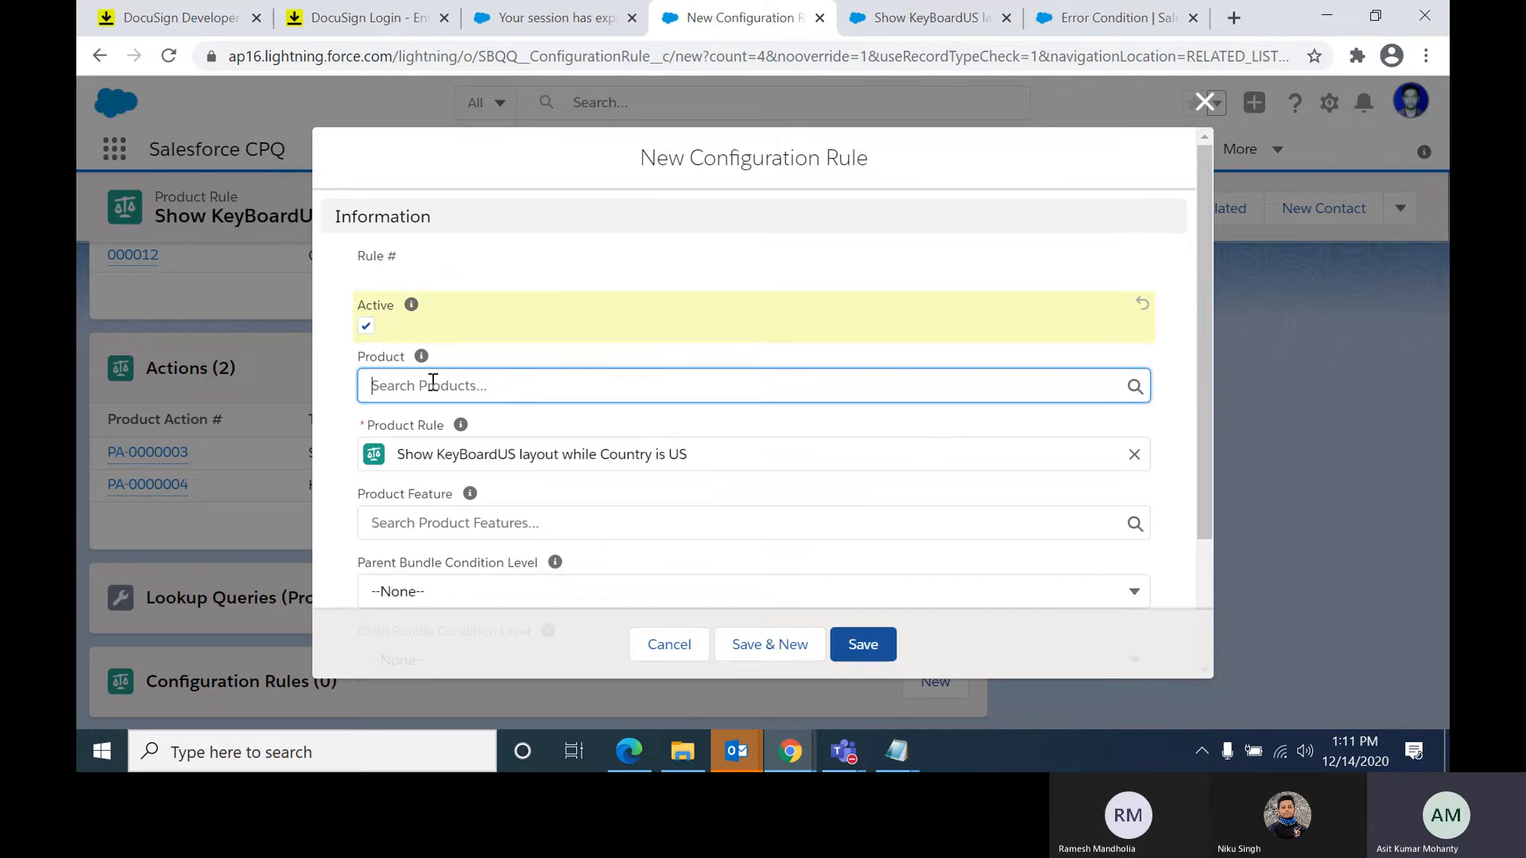
pyautogui.click(457, 462)
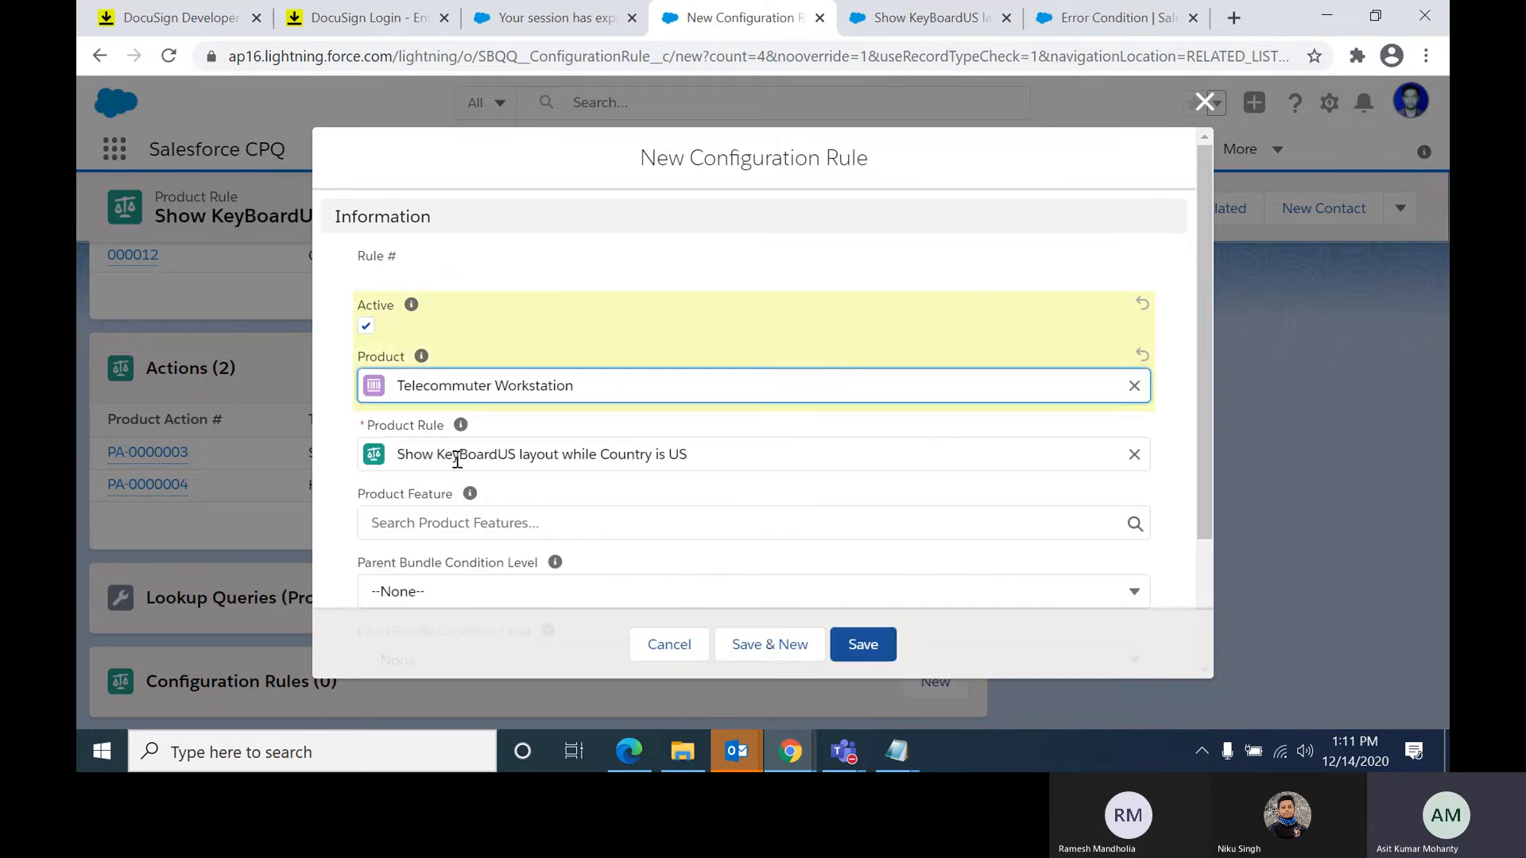
pyautogui.click(846, 649)
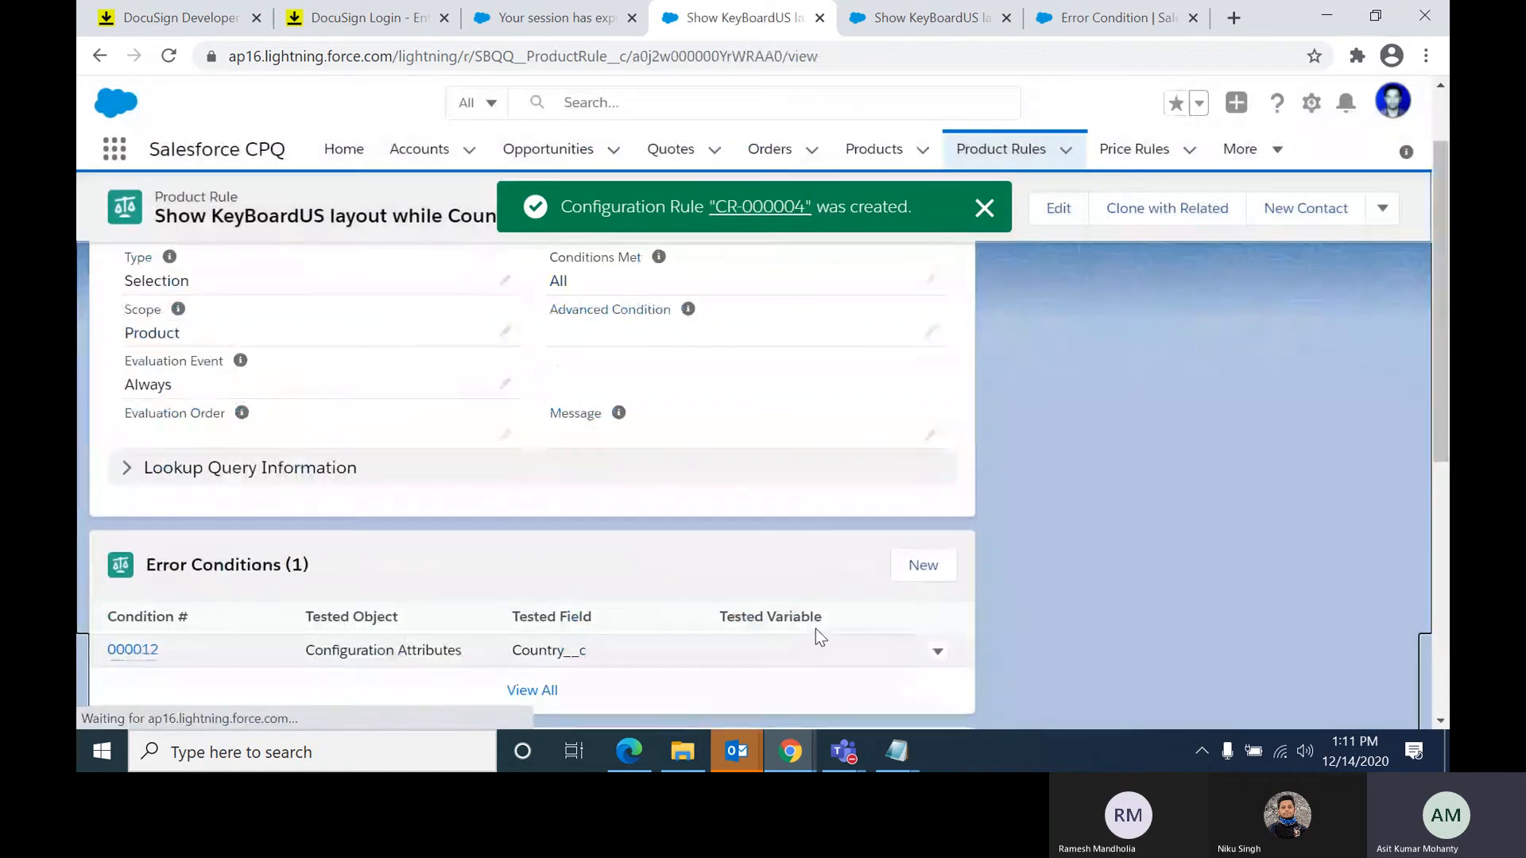
pyautogui.click(983, 207)
pyautogui.scroll(-6, 903, 518)
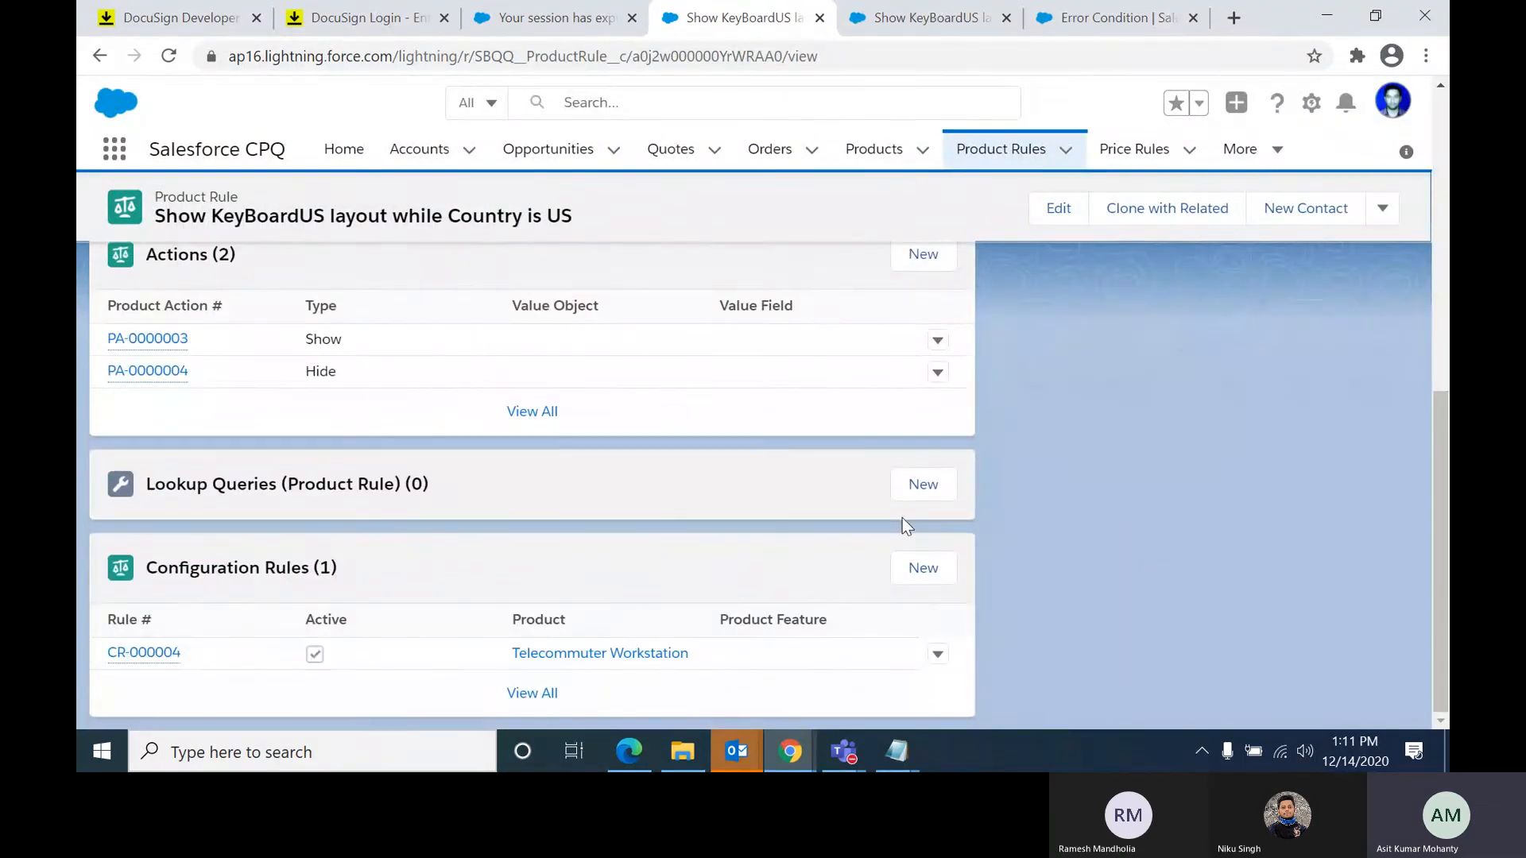
# Step: Open the most recently viewed quote and look at its lines in the quote line editor
pyautogui.scroll(8, 902, 517)
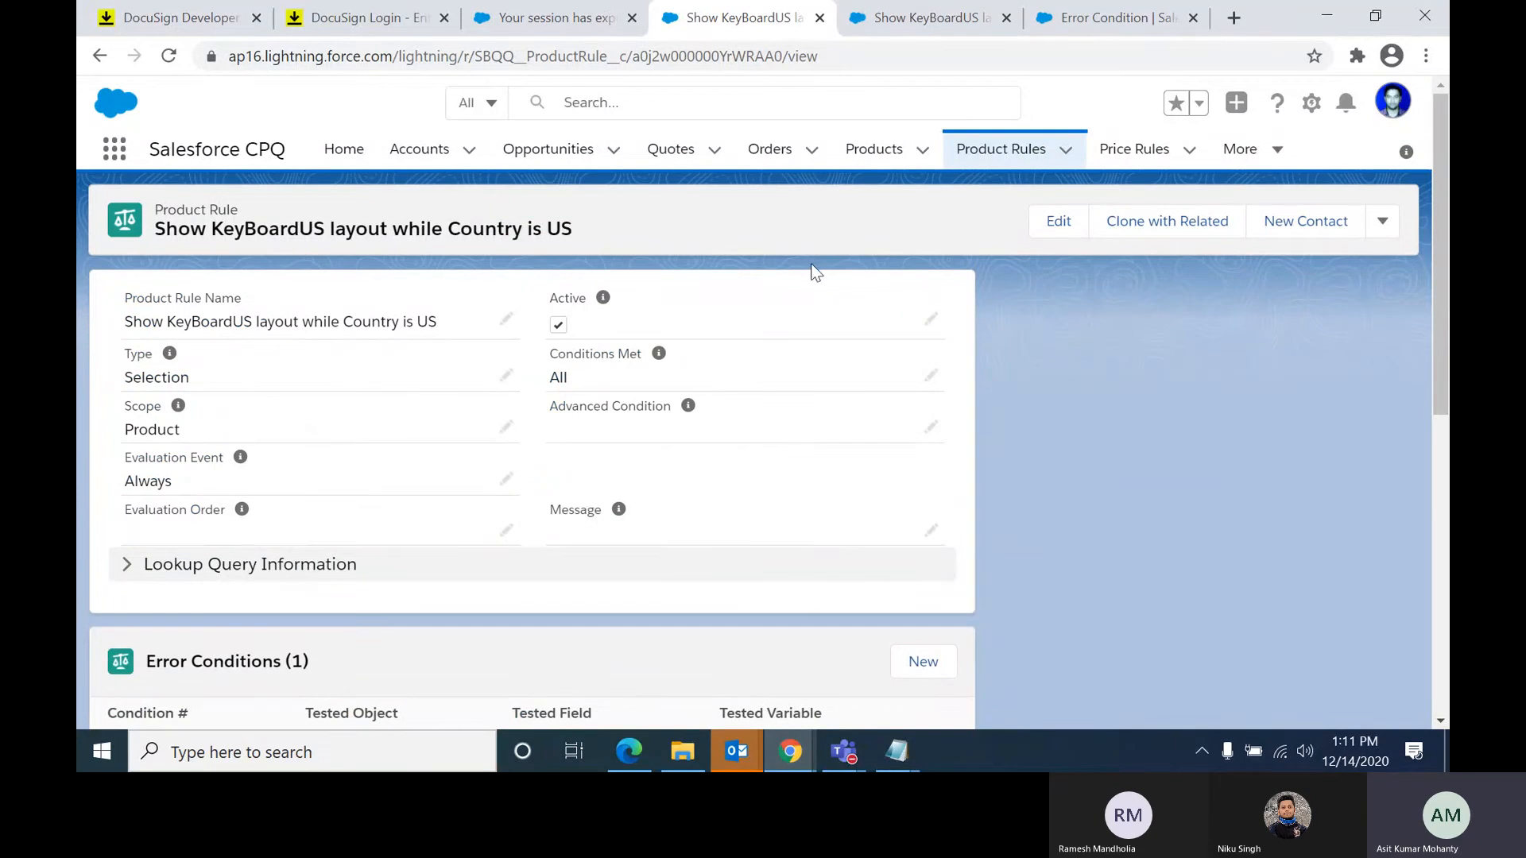
pyautogui.click(670, 151)
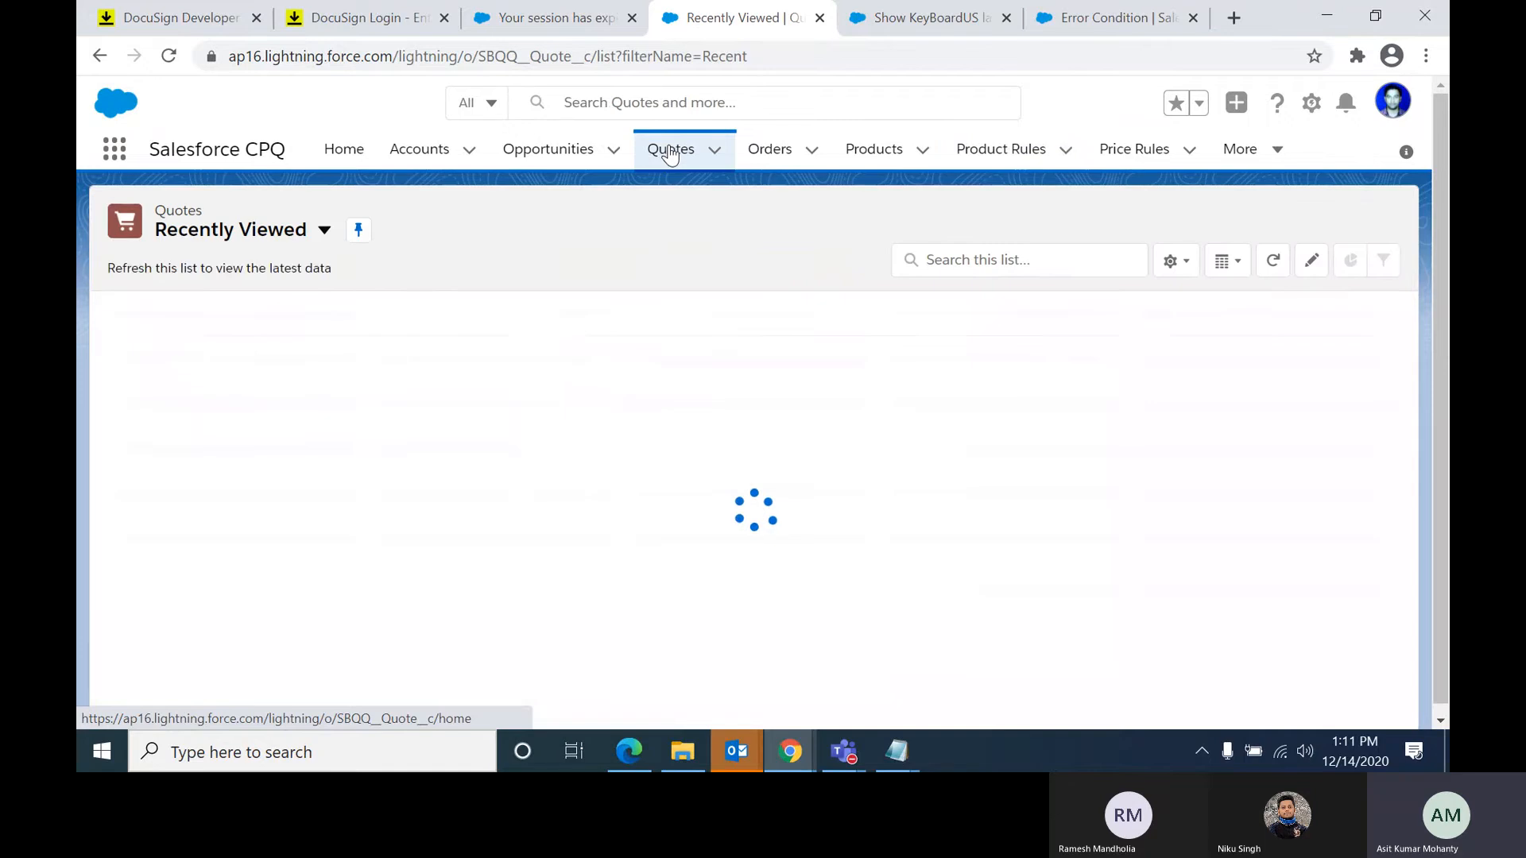
pyautogui.click(231, 345)
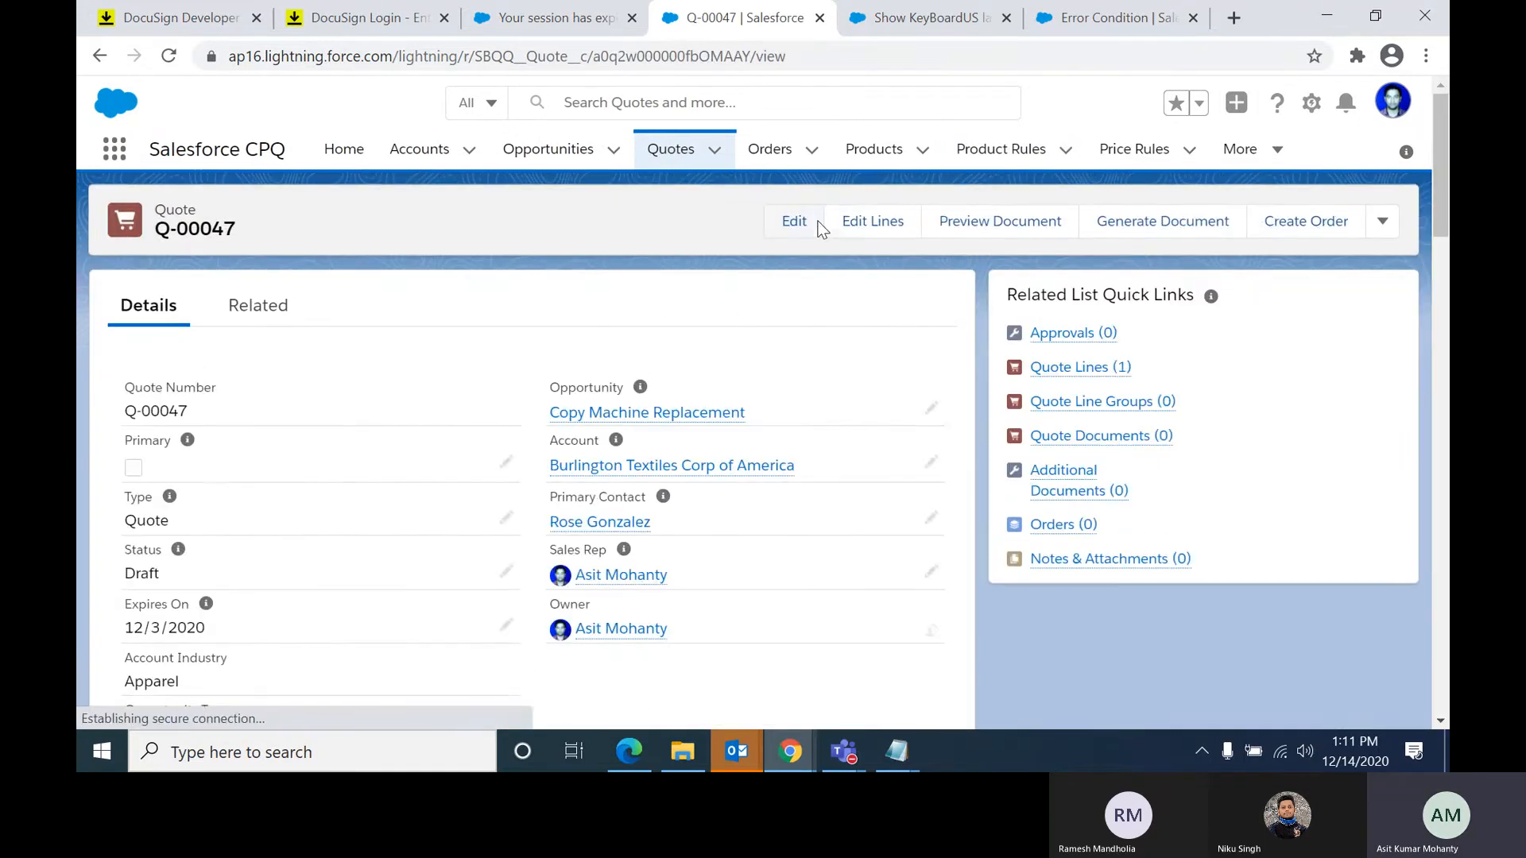
pyautogui.click(878, 224)
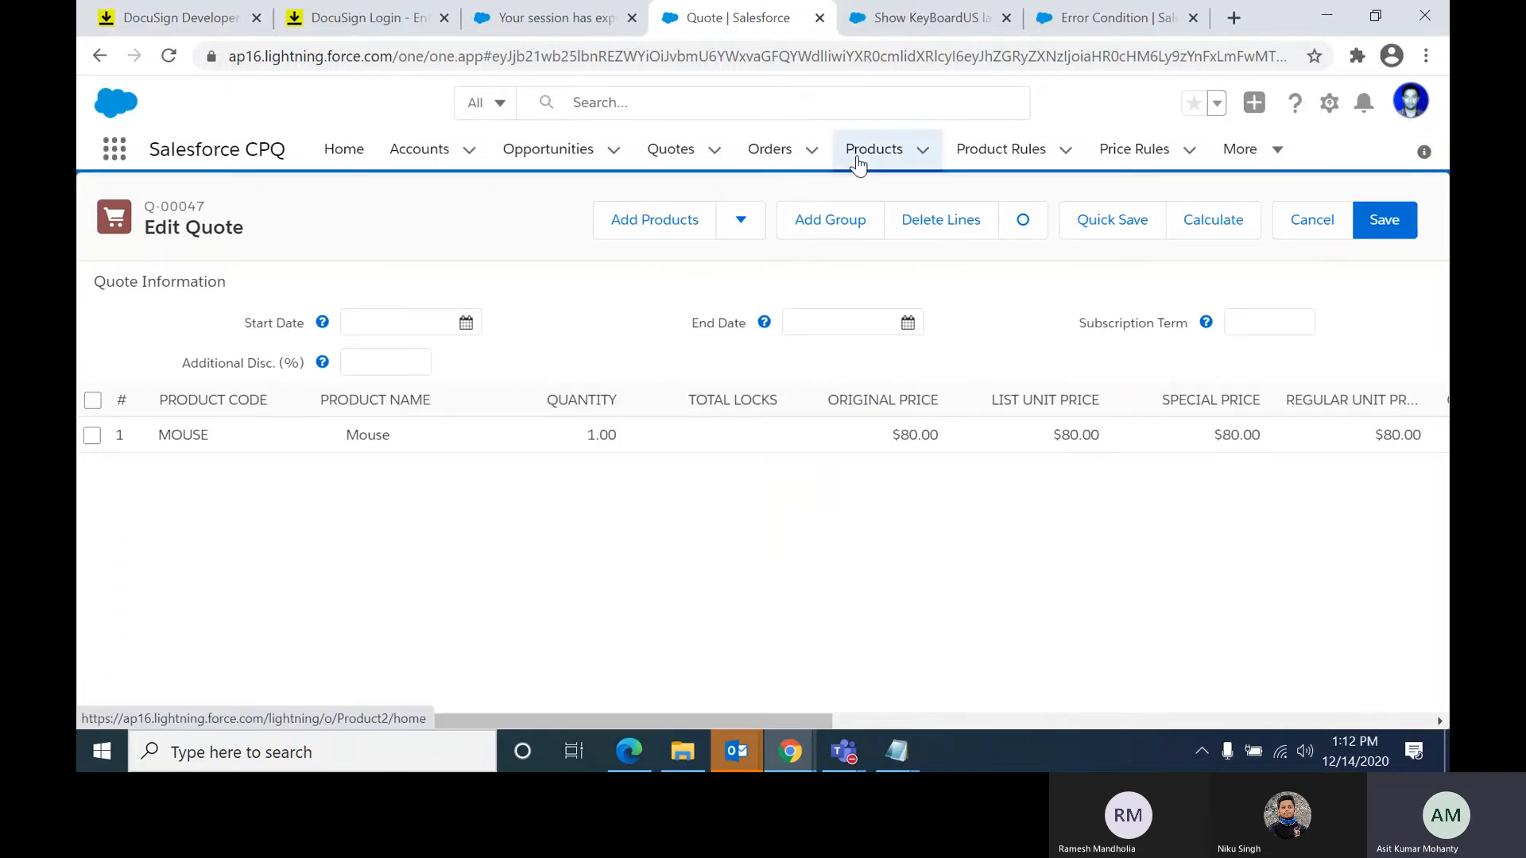
# Step: Reopen the Show KeyBoardUS layout product rule and review its details, Lookup Query Information, error conditions, actions and configuration rules
pyautogui.click(980, 158)
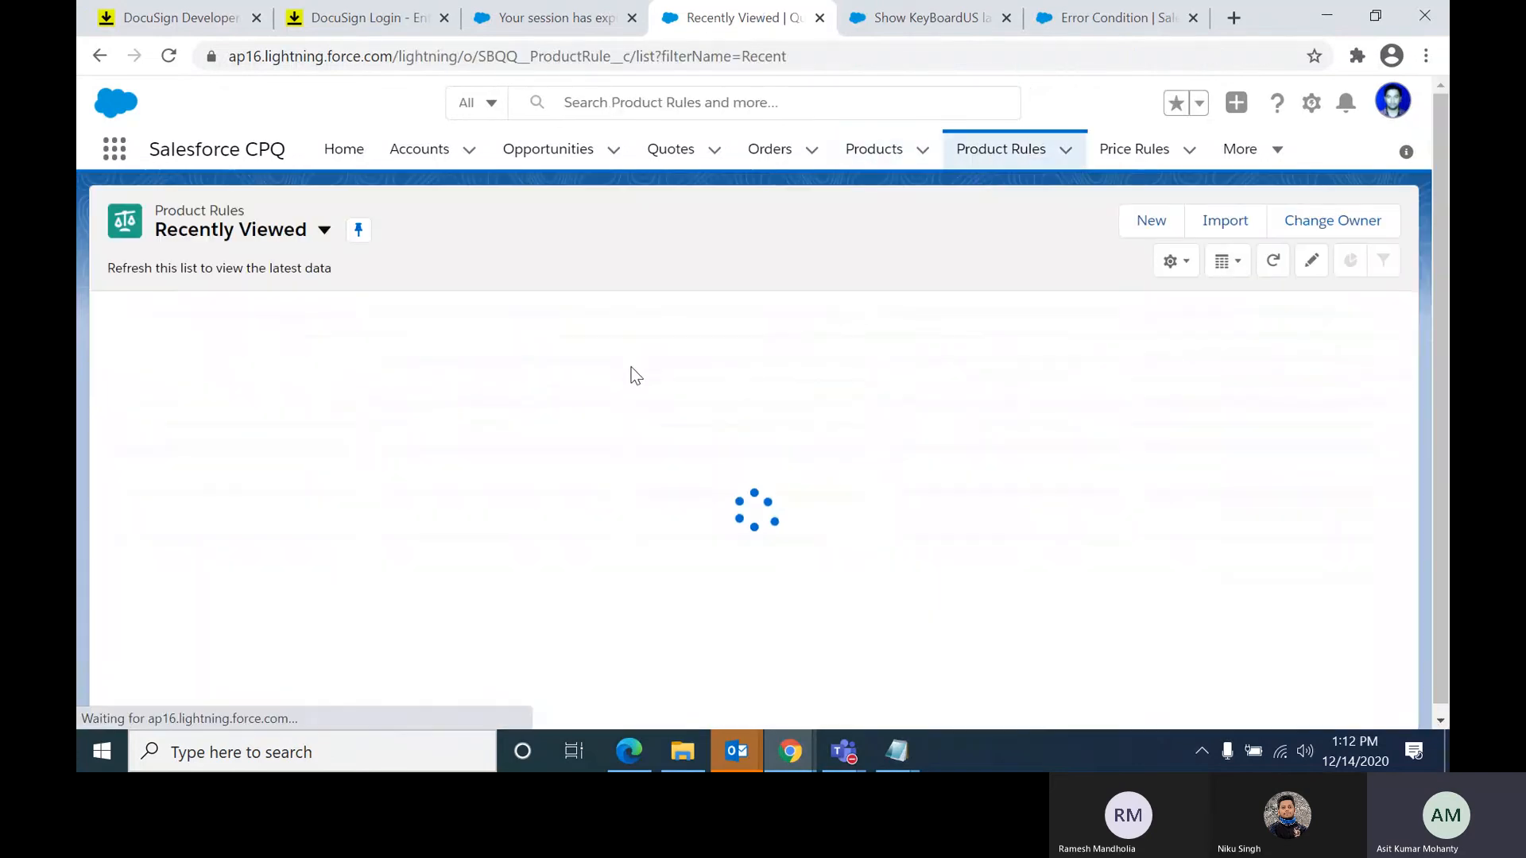
pyautogui.click(333, 343)
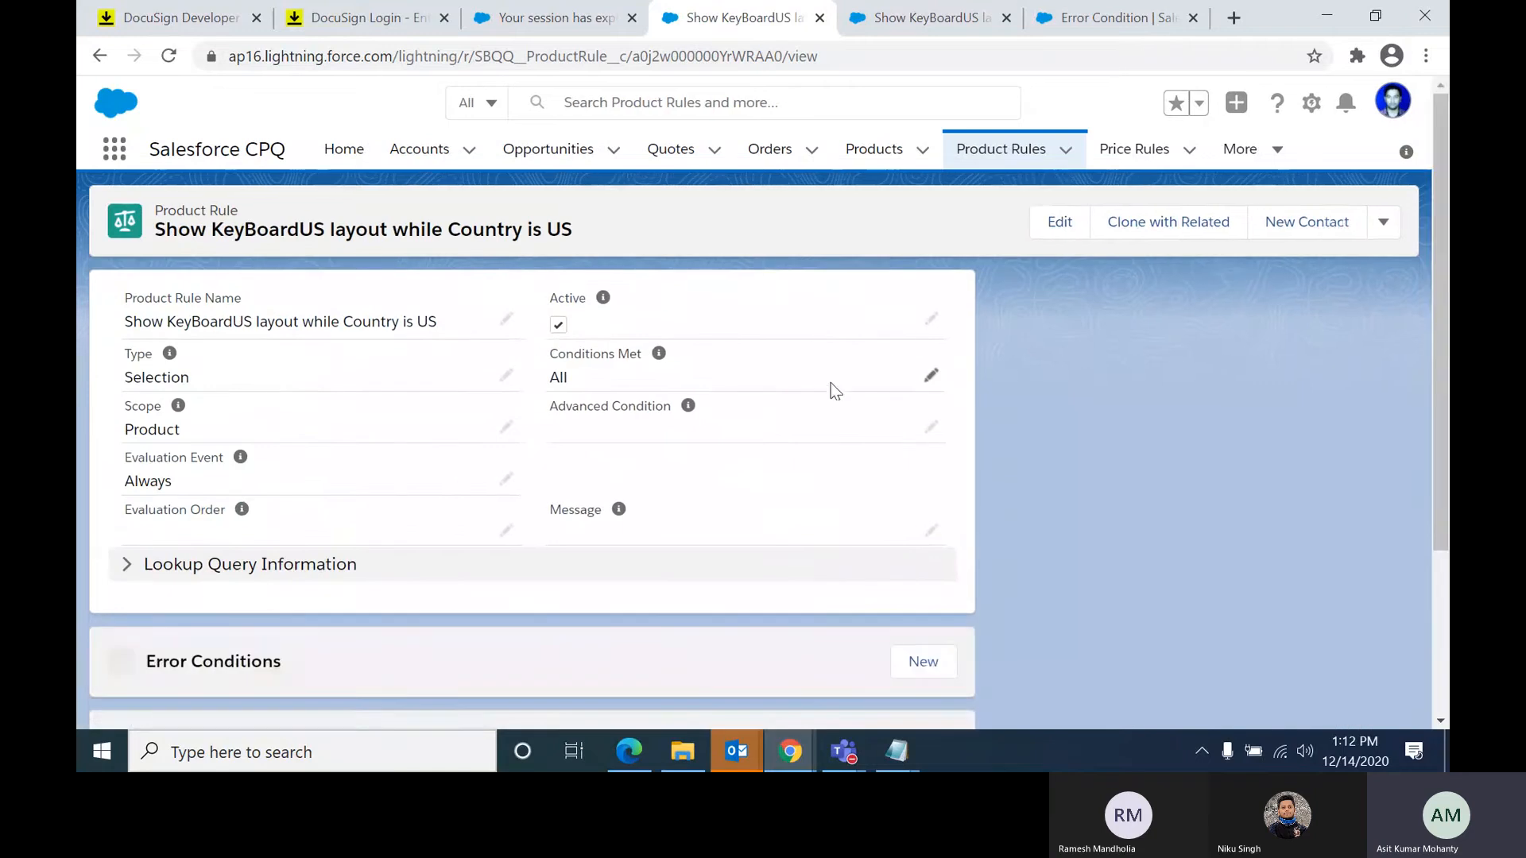
pyautogui.scroll(-1, 821, 405)
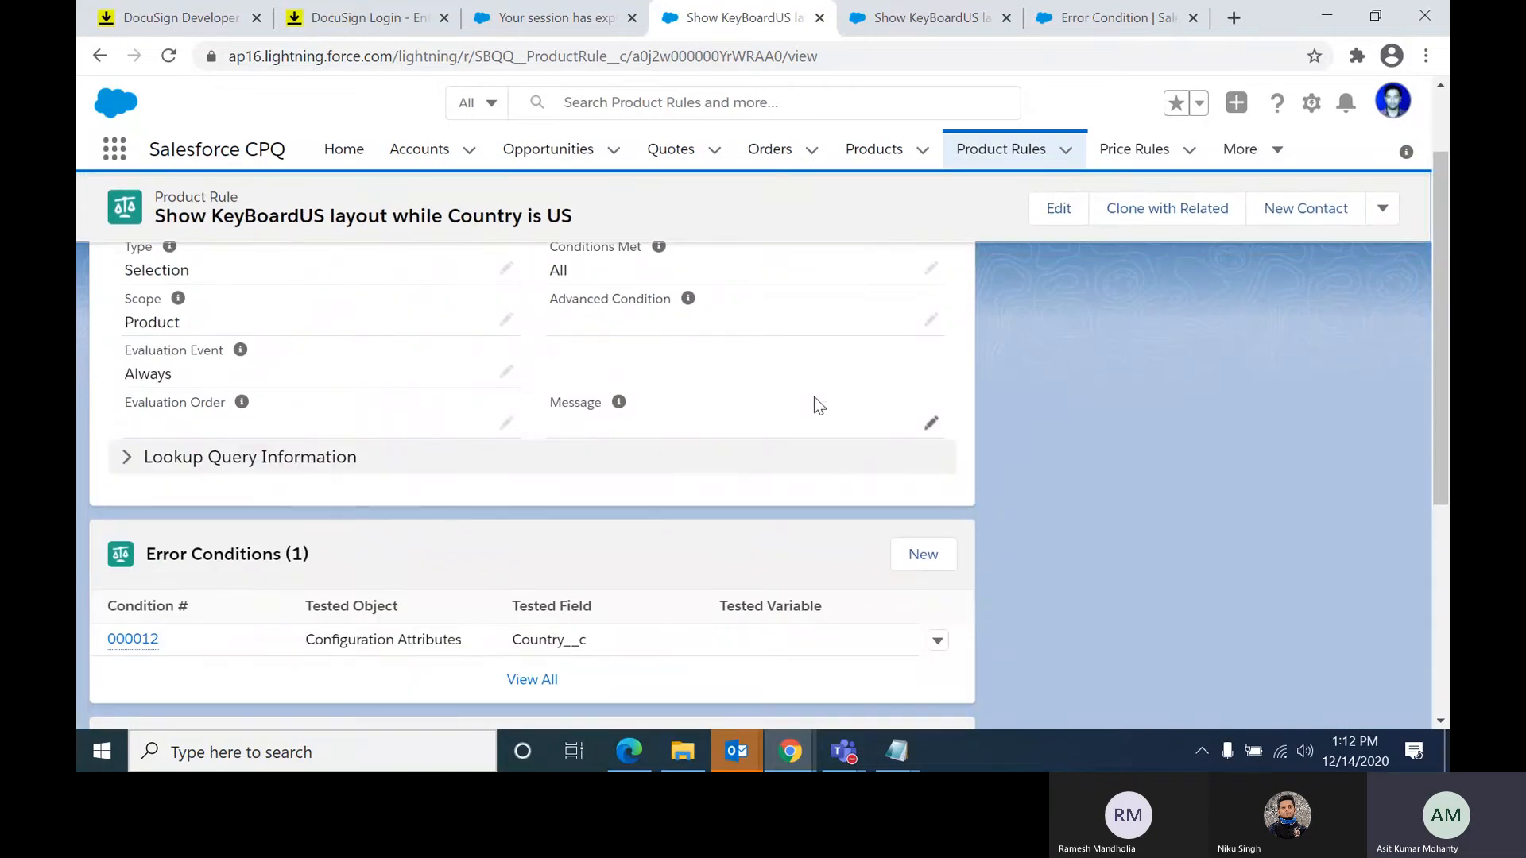
pyautogui.scroll(-5, 814, 397)
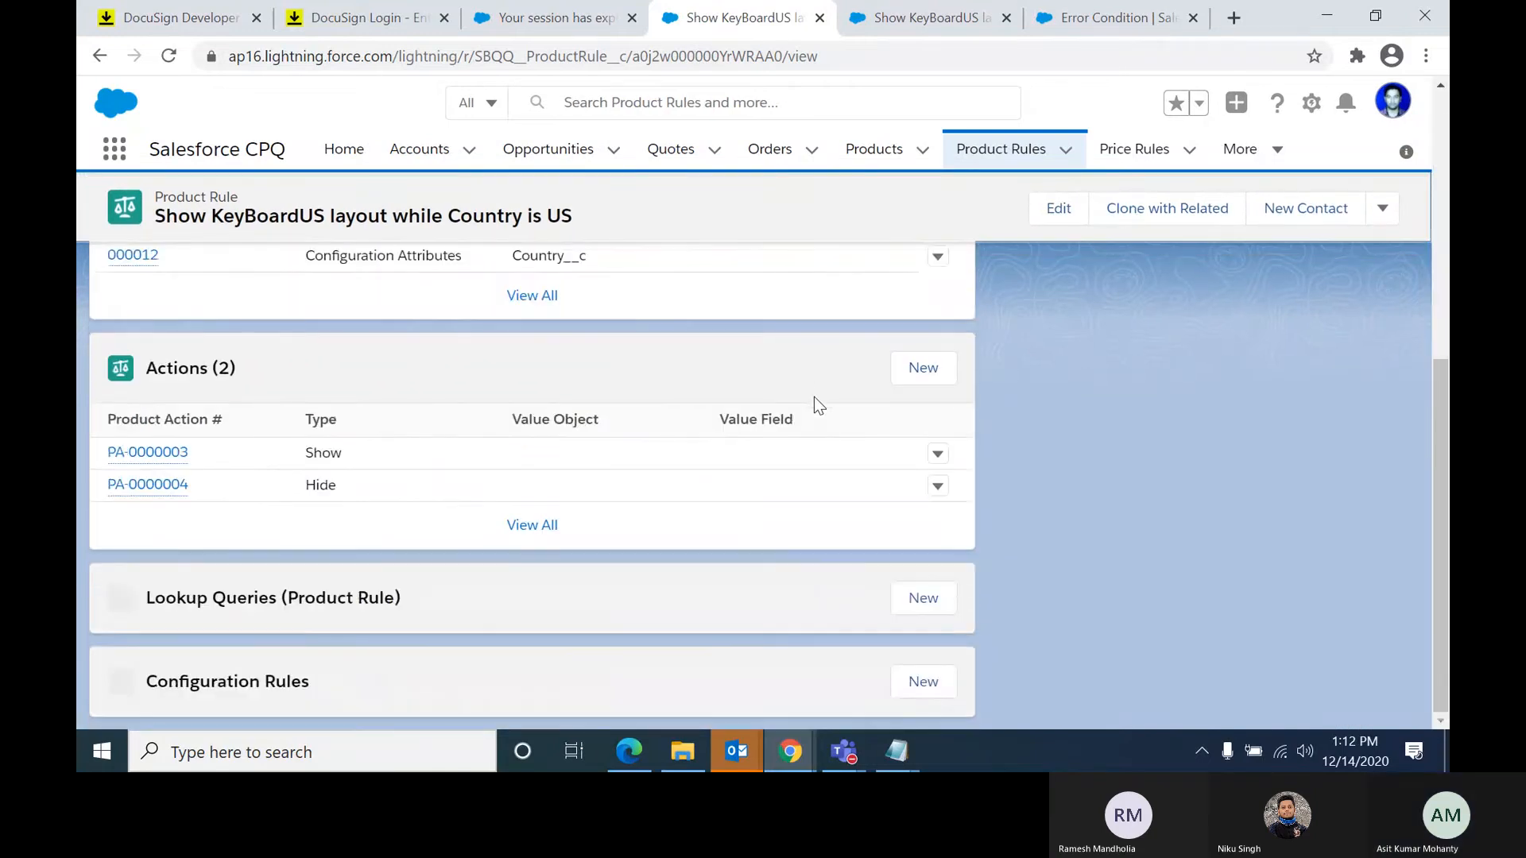
pyautogui.scroll(6, 814, 397)
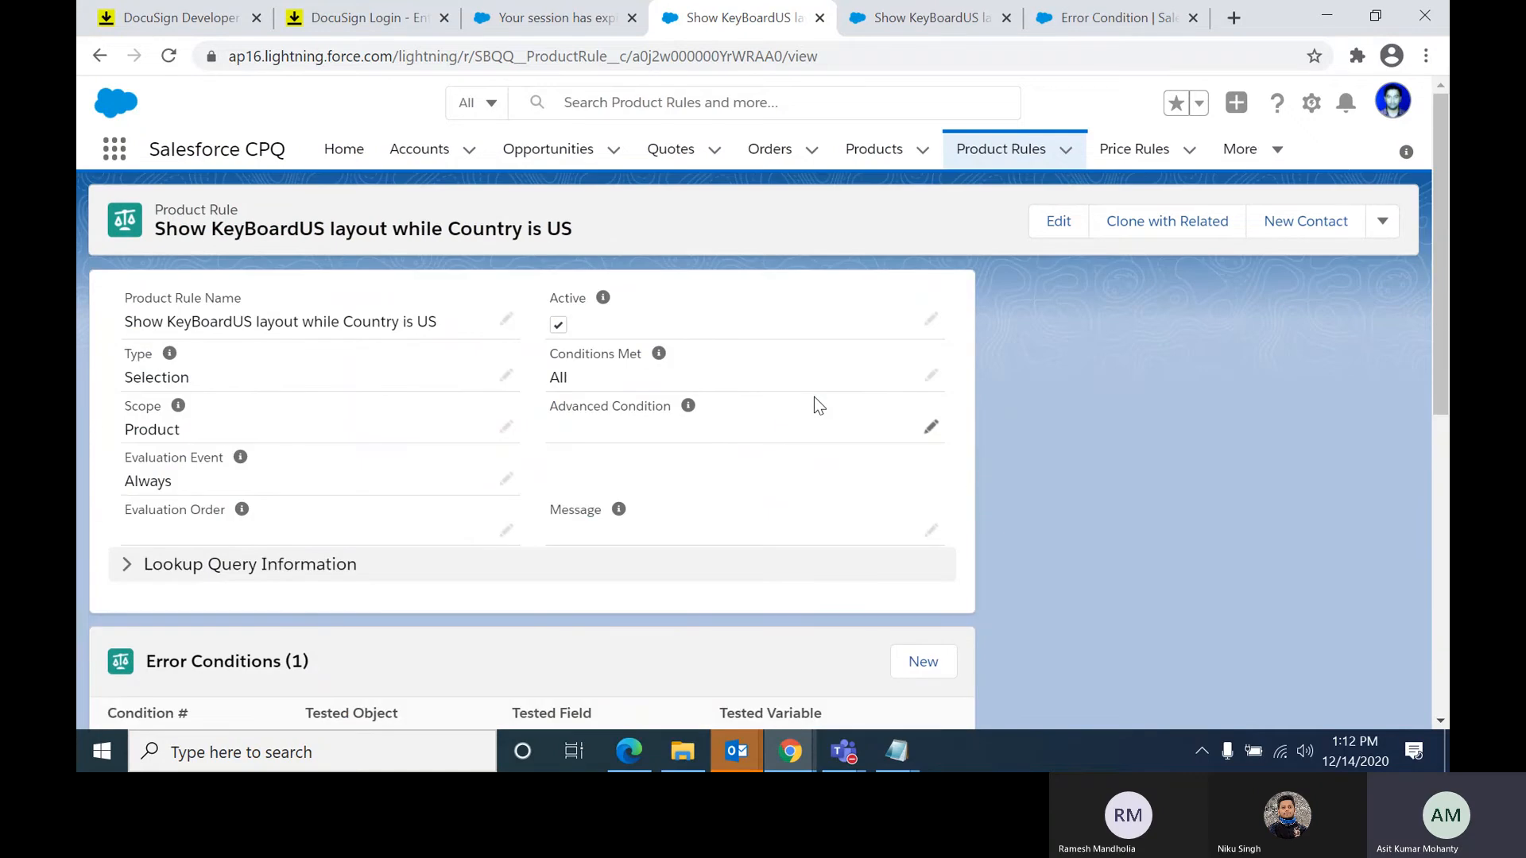
pyautogui.click(121, 565)
pyautogui.scroll(-4, 617, 349)
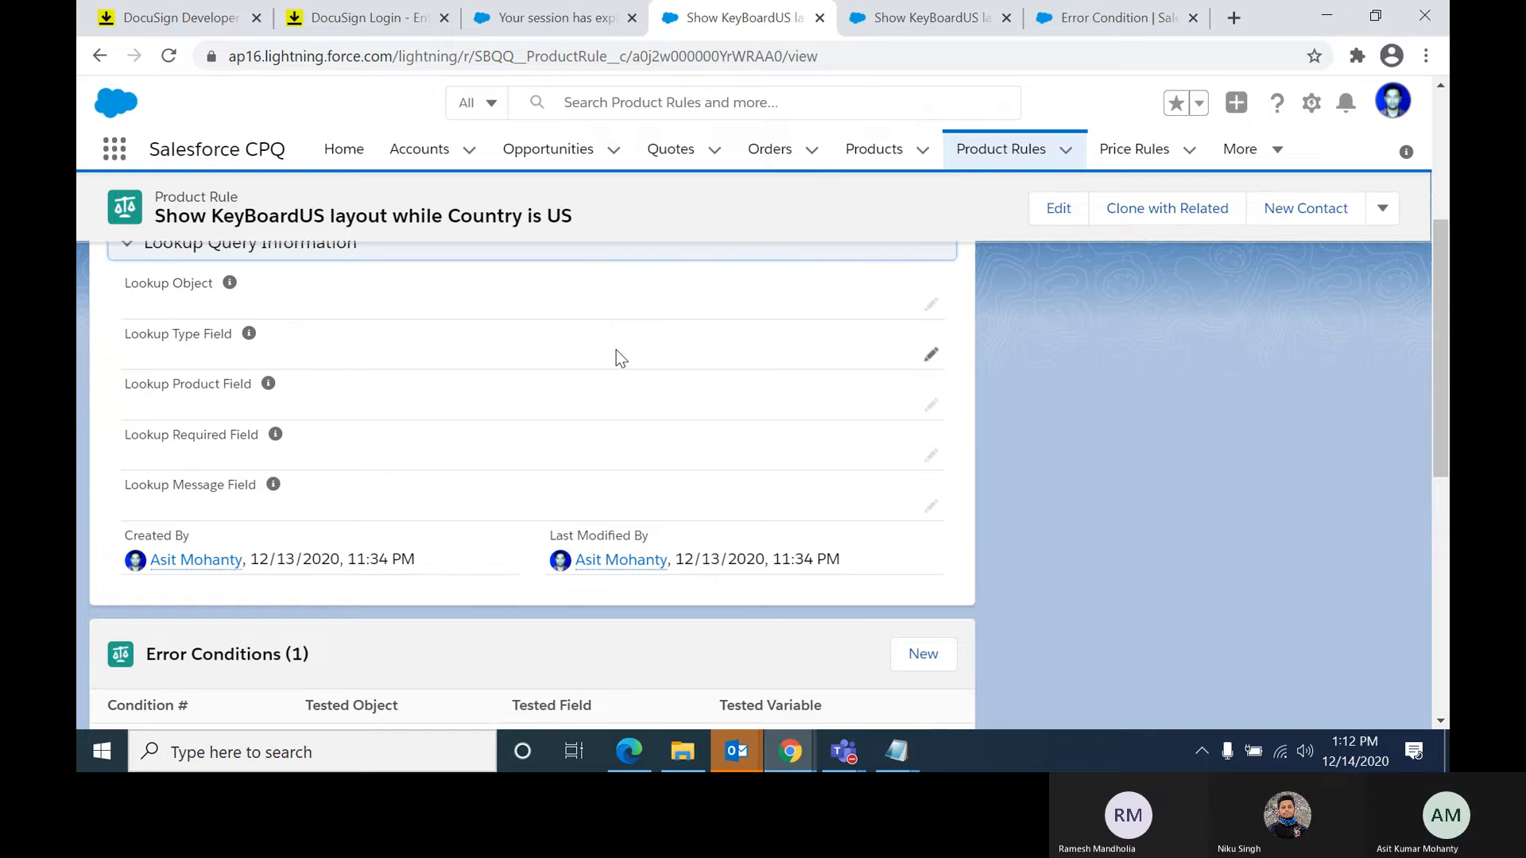
pyautogui.scroll(-3, 616, 350)
pyautogui.scroll(-4, 616, 354)
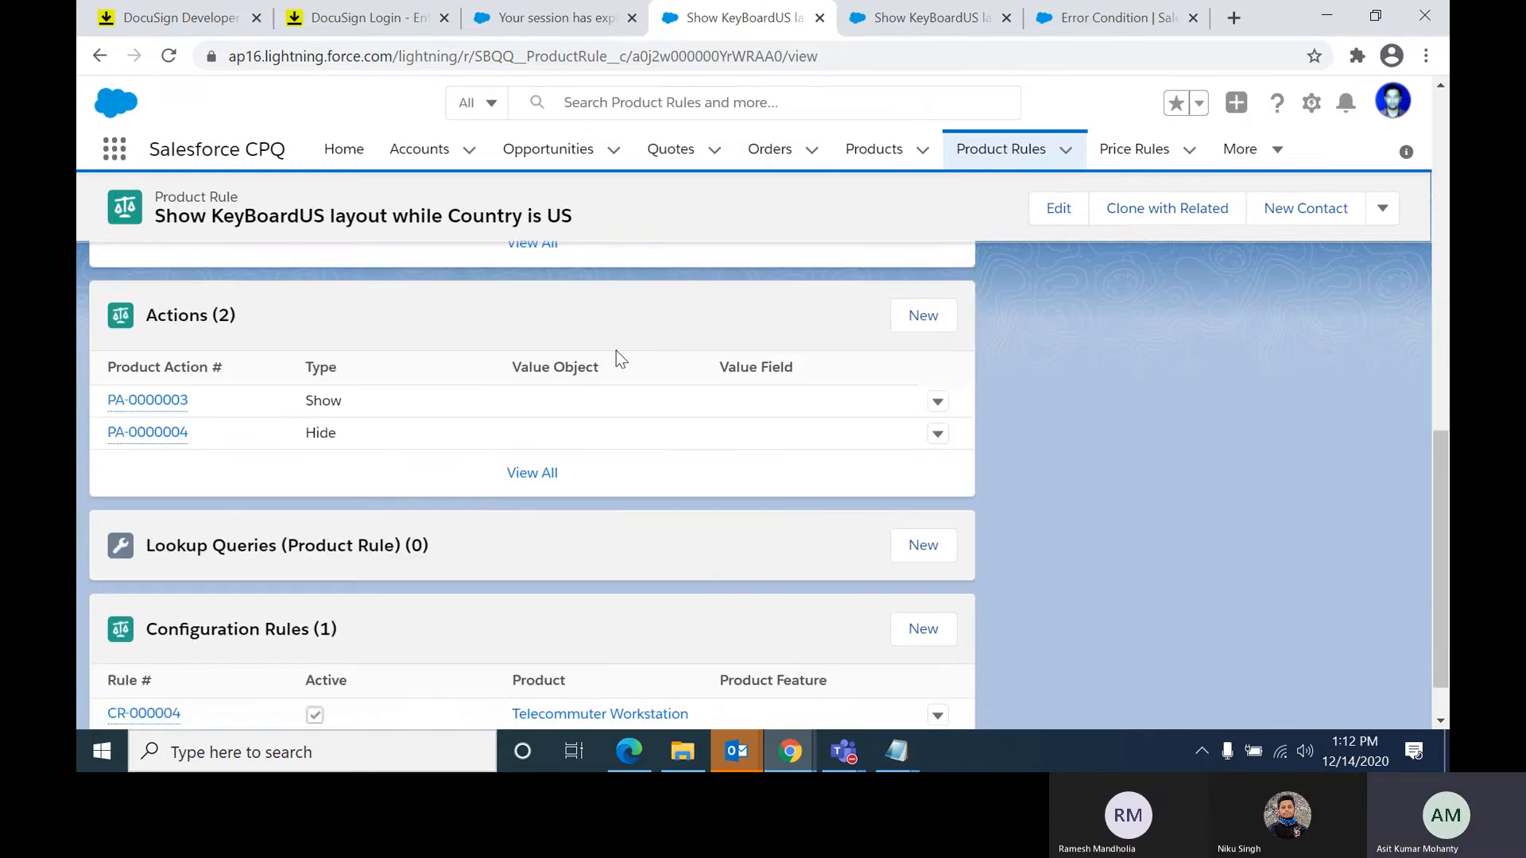
pyautogui.scroll(-1, 617, 353)
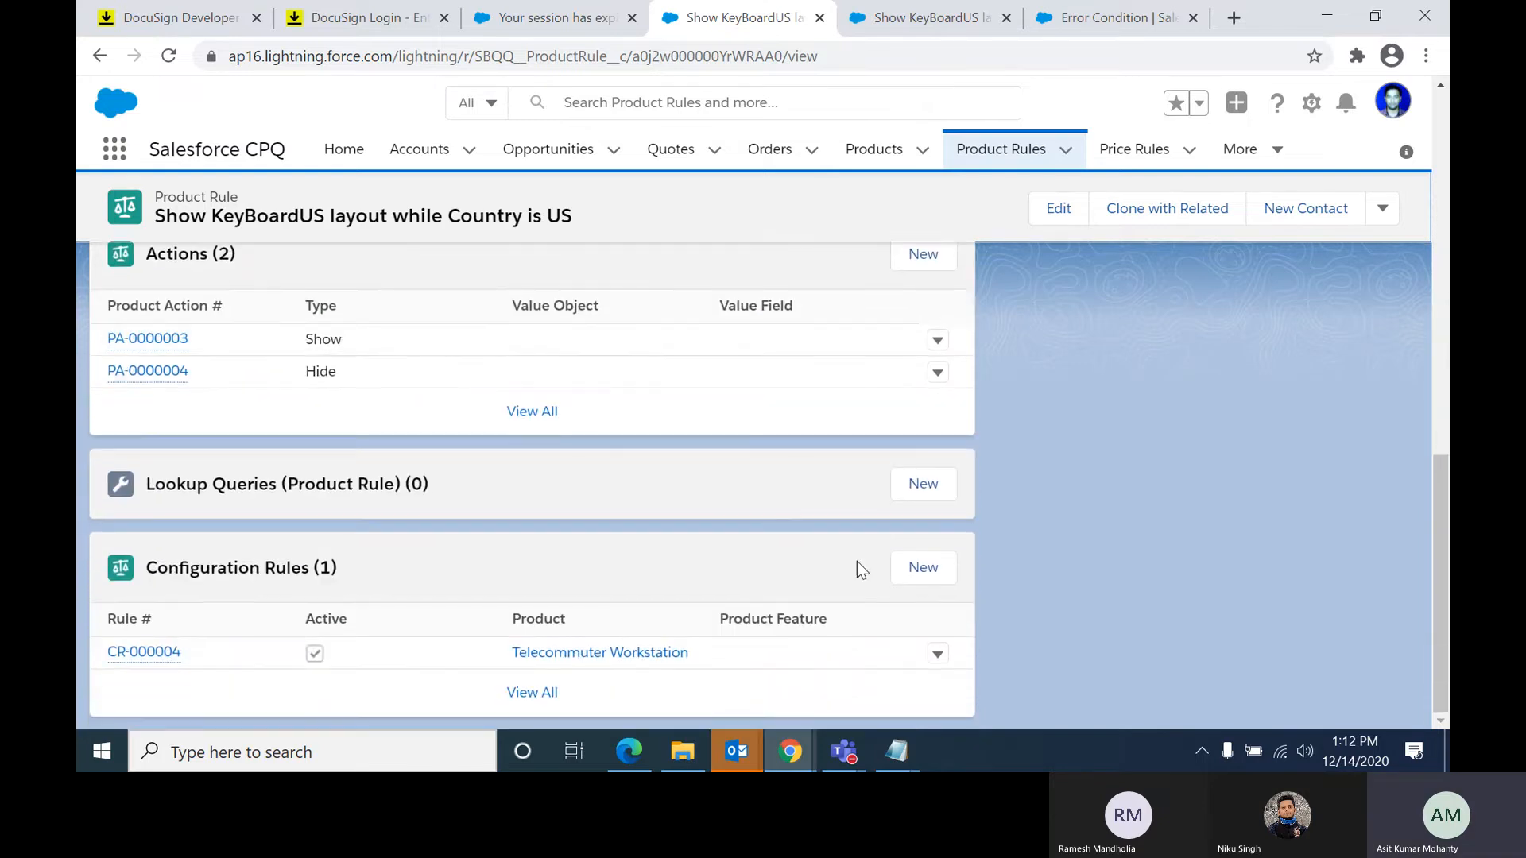
# Step: Inspect the Telecommuter Workstation configuration rule's editable fields, close it without changes, and look over the product rule again
pyautogui.click(937, 653)
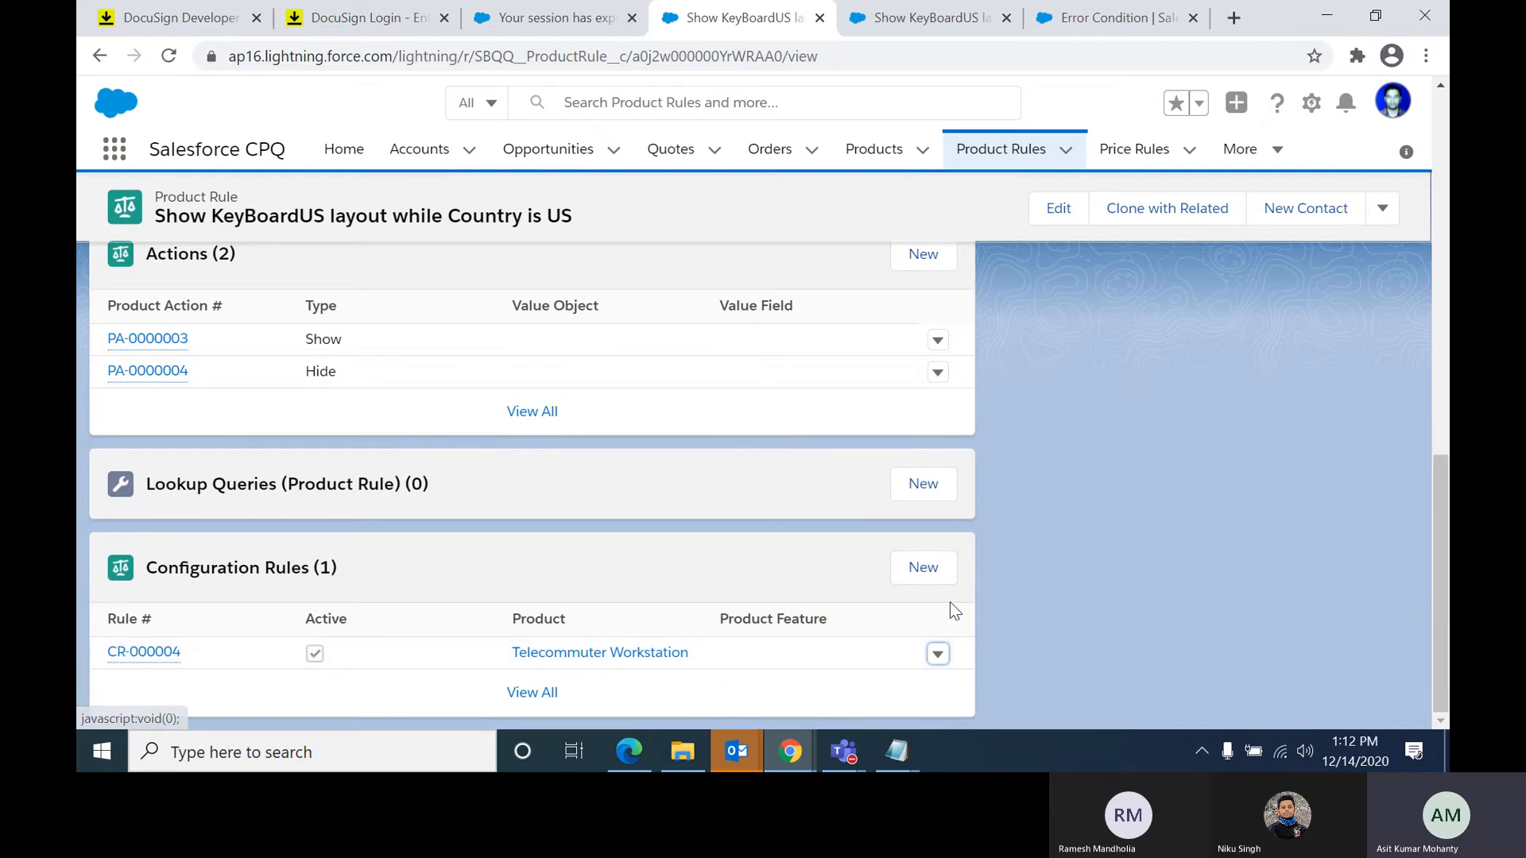
pyautogui.click(936, 641)
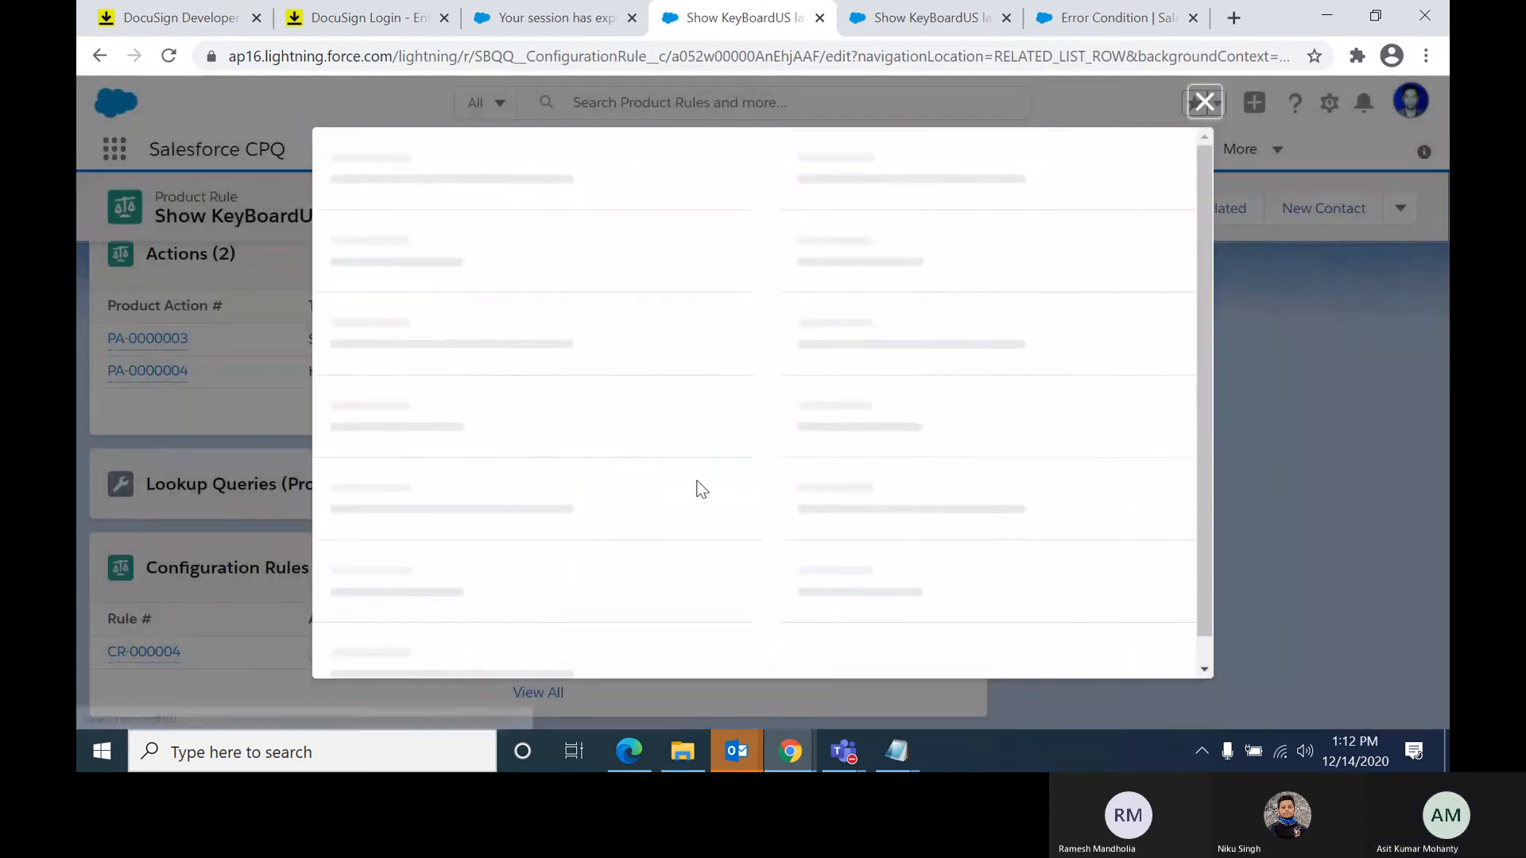
pyautogui.scroll(-2, 710, 482)
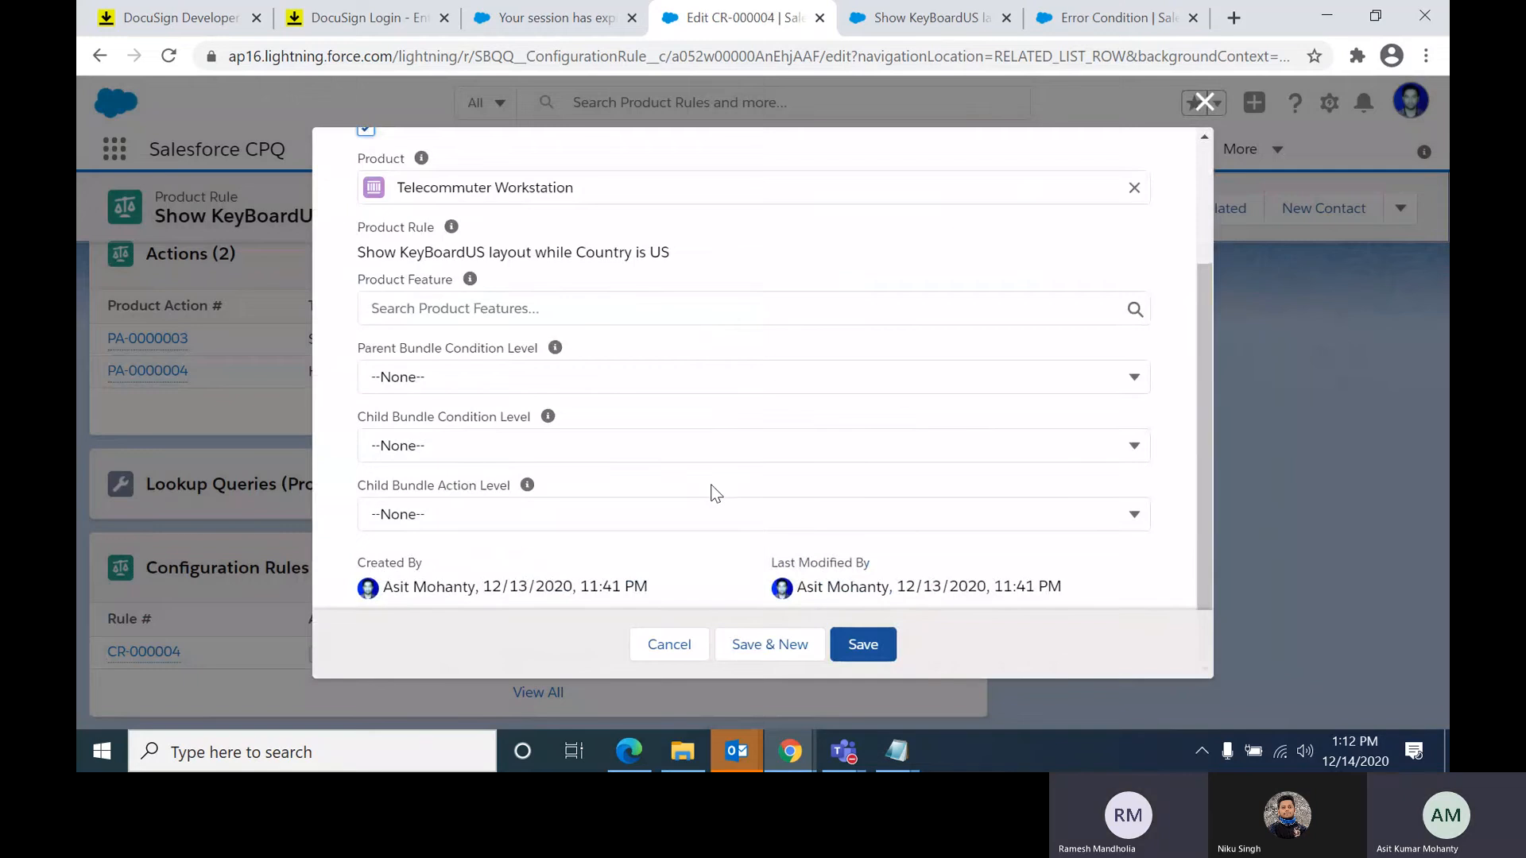
pyautogui.scroll(1, 712, 489)
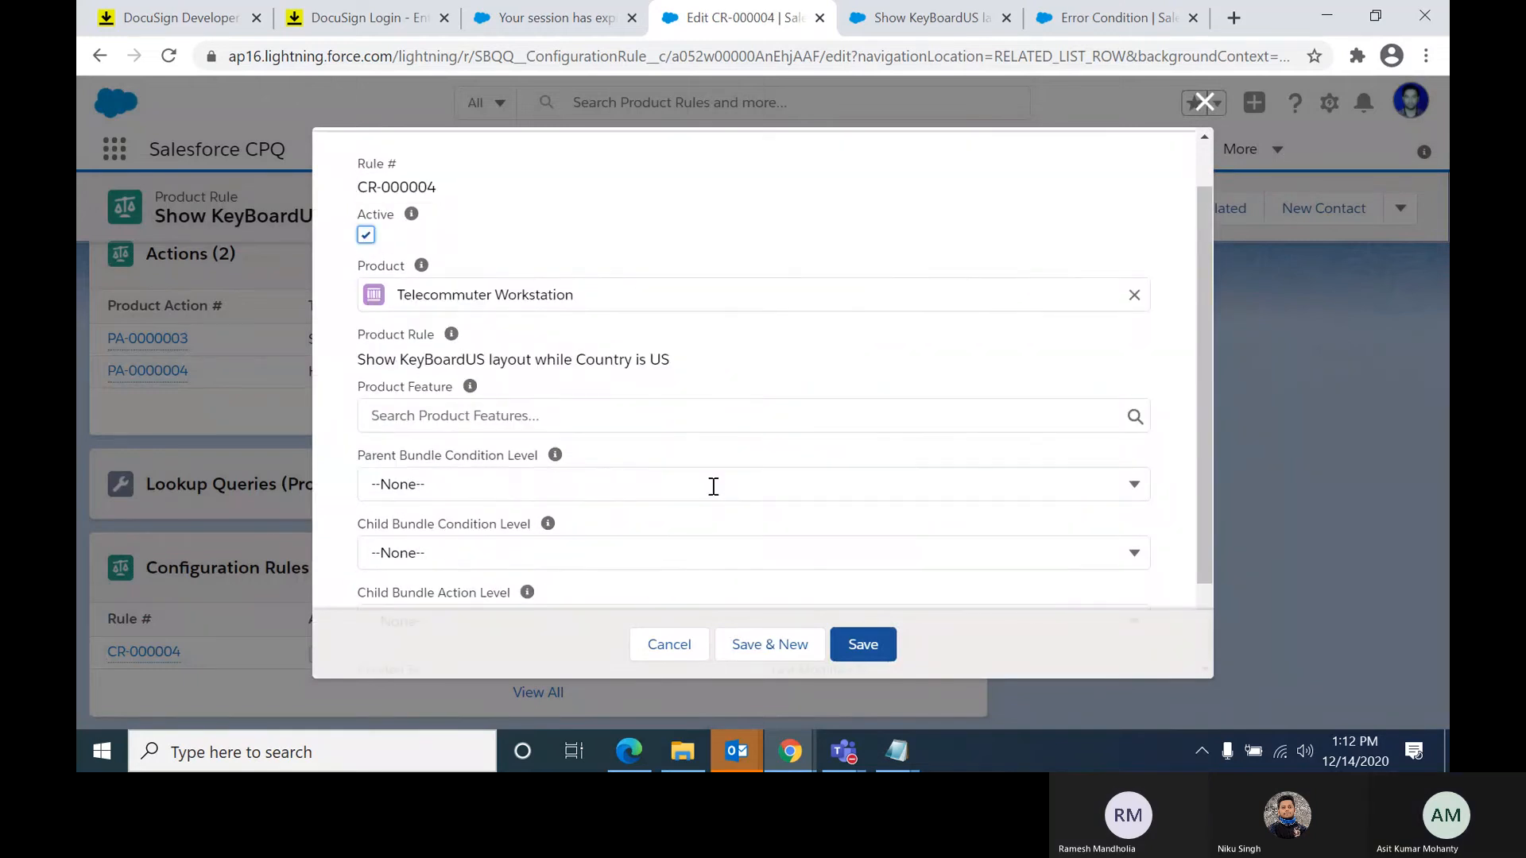
pyautogui.scroll(1, 714, 487)
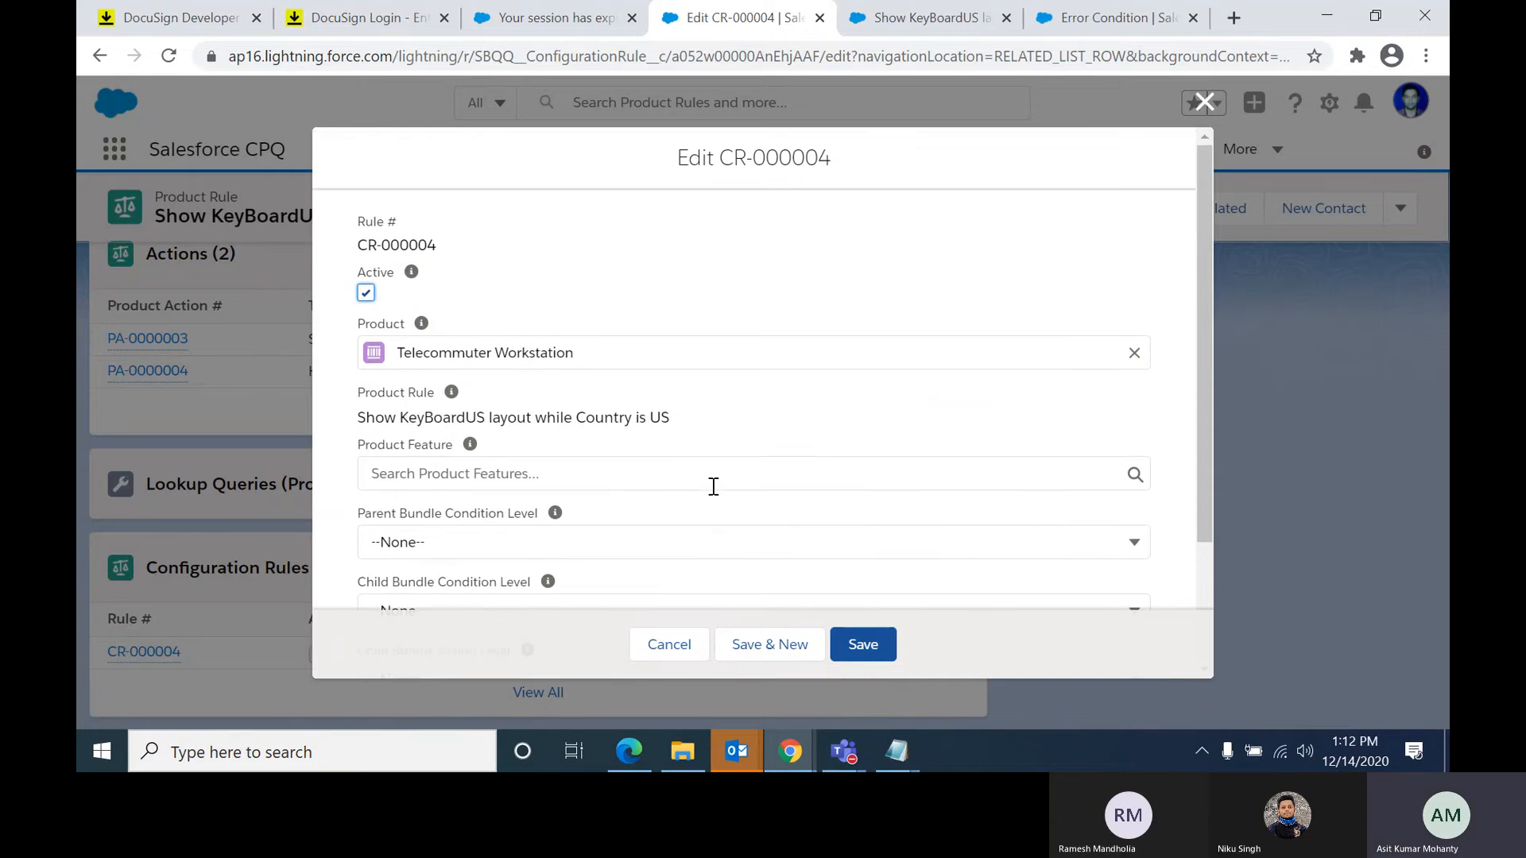
pyautogui.scroll(-2, 714, 487)
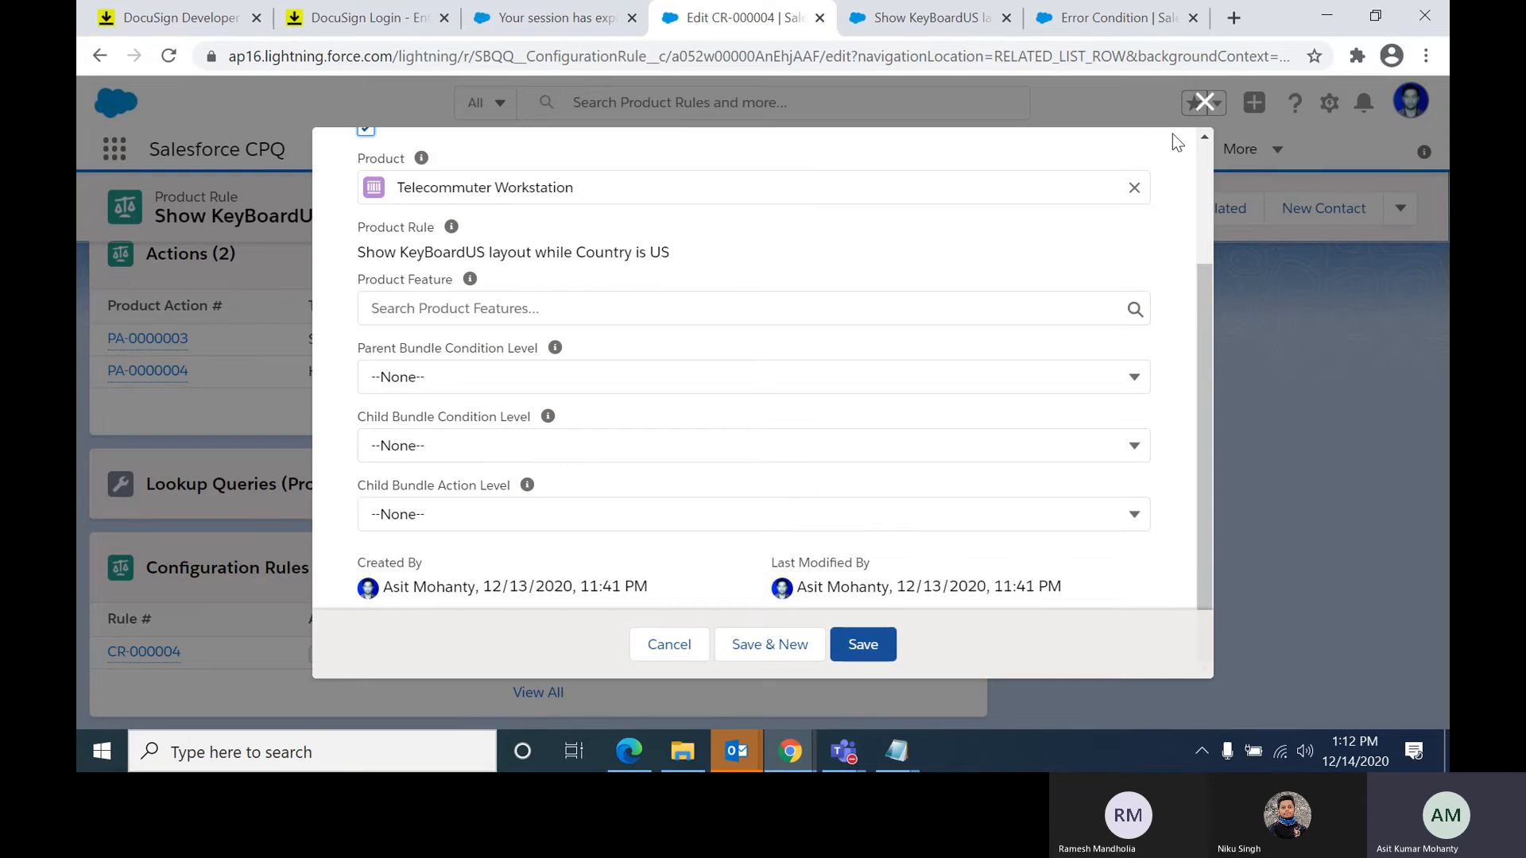
pyautogui.click(1205, 102)
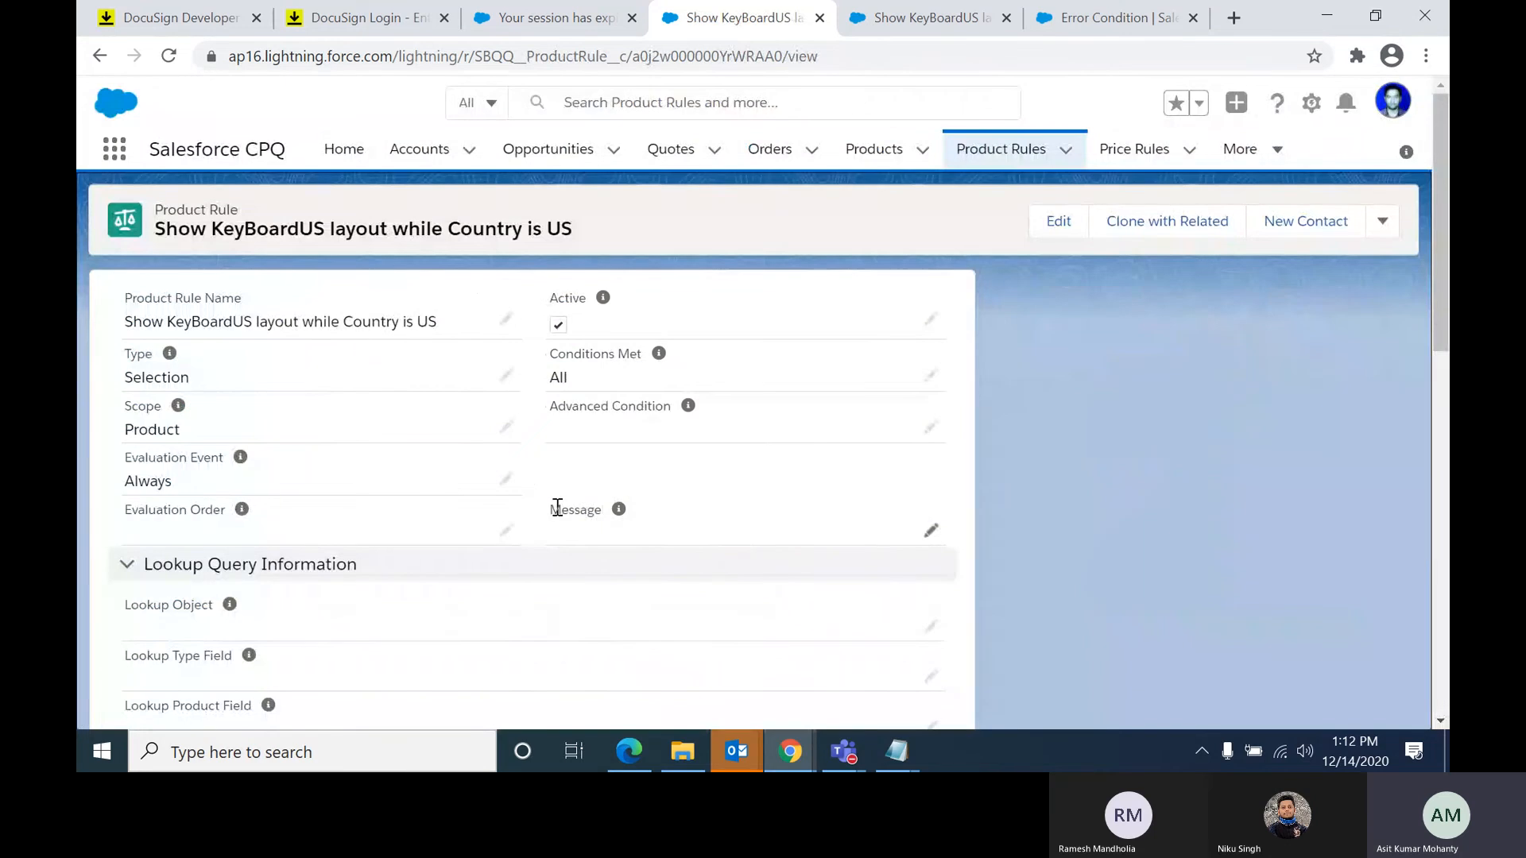
pyautogui.scroll(-10, 680, 500)
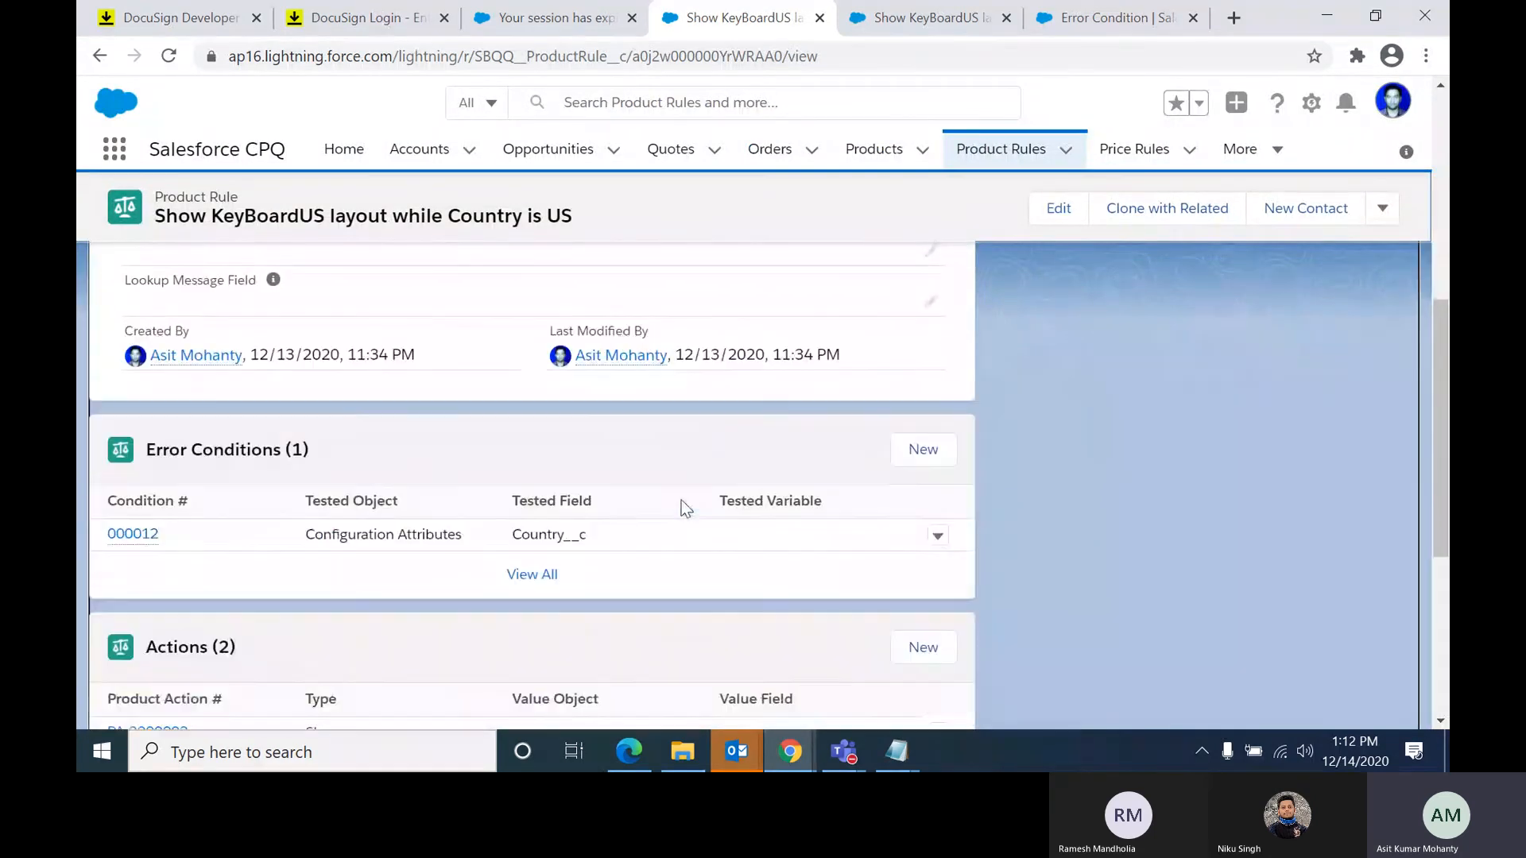
pyautogui.scroll(10, 681, 505)
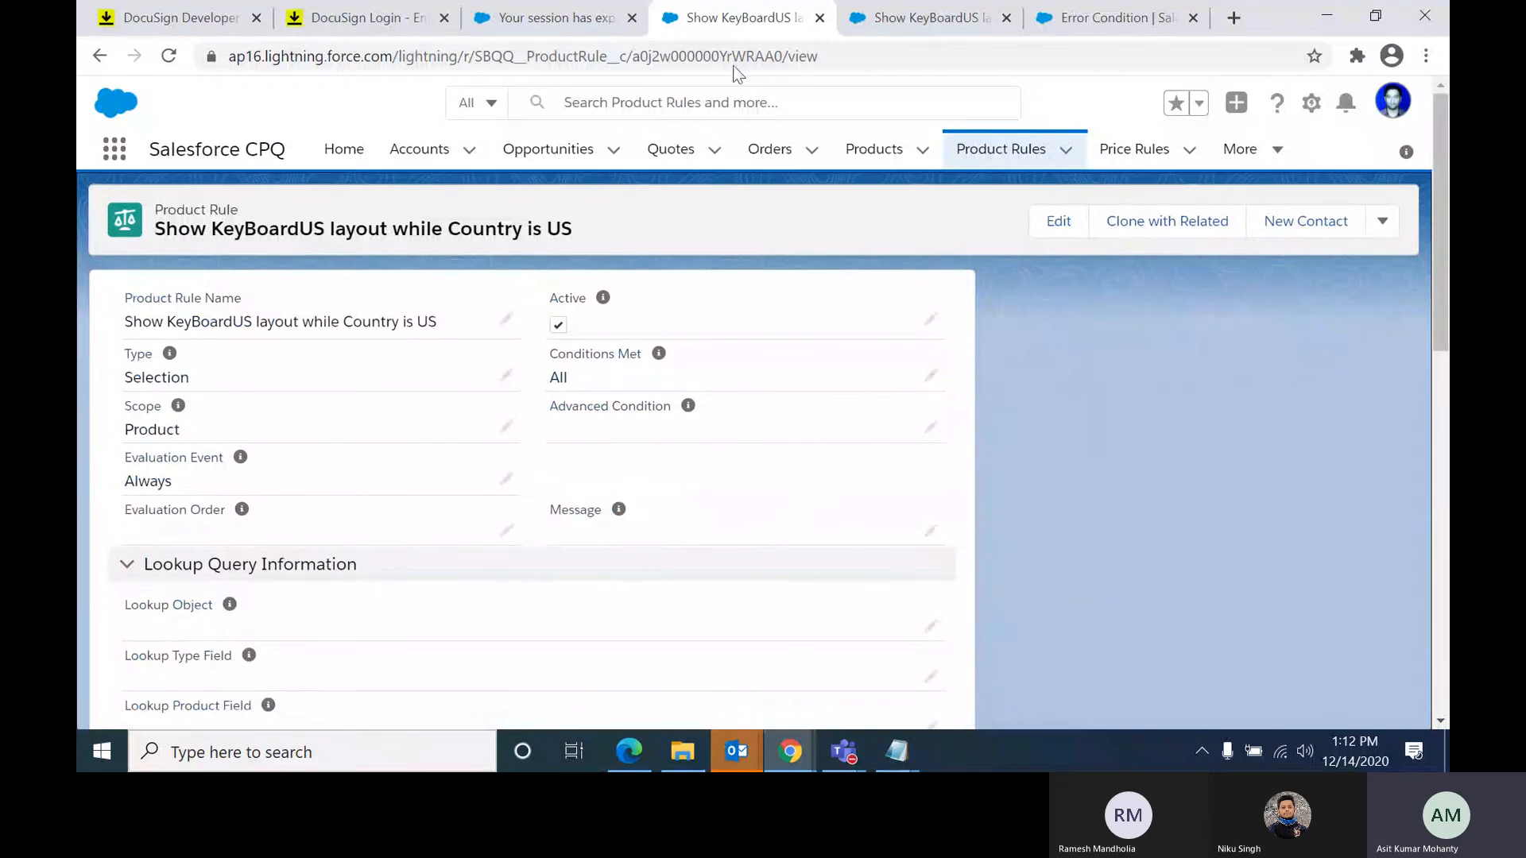
# Step: Open the most recently viewed quote's line editor and delete its Mouse line
pyautogui.click(668, 152)
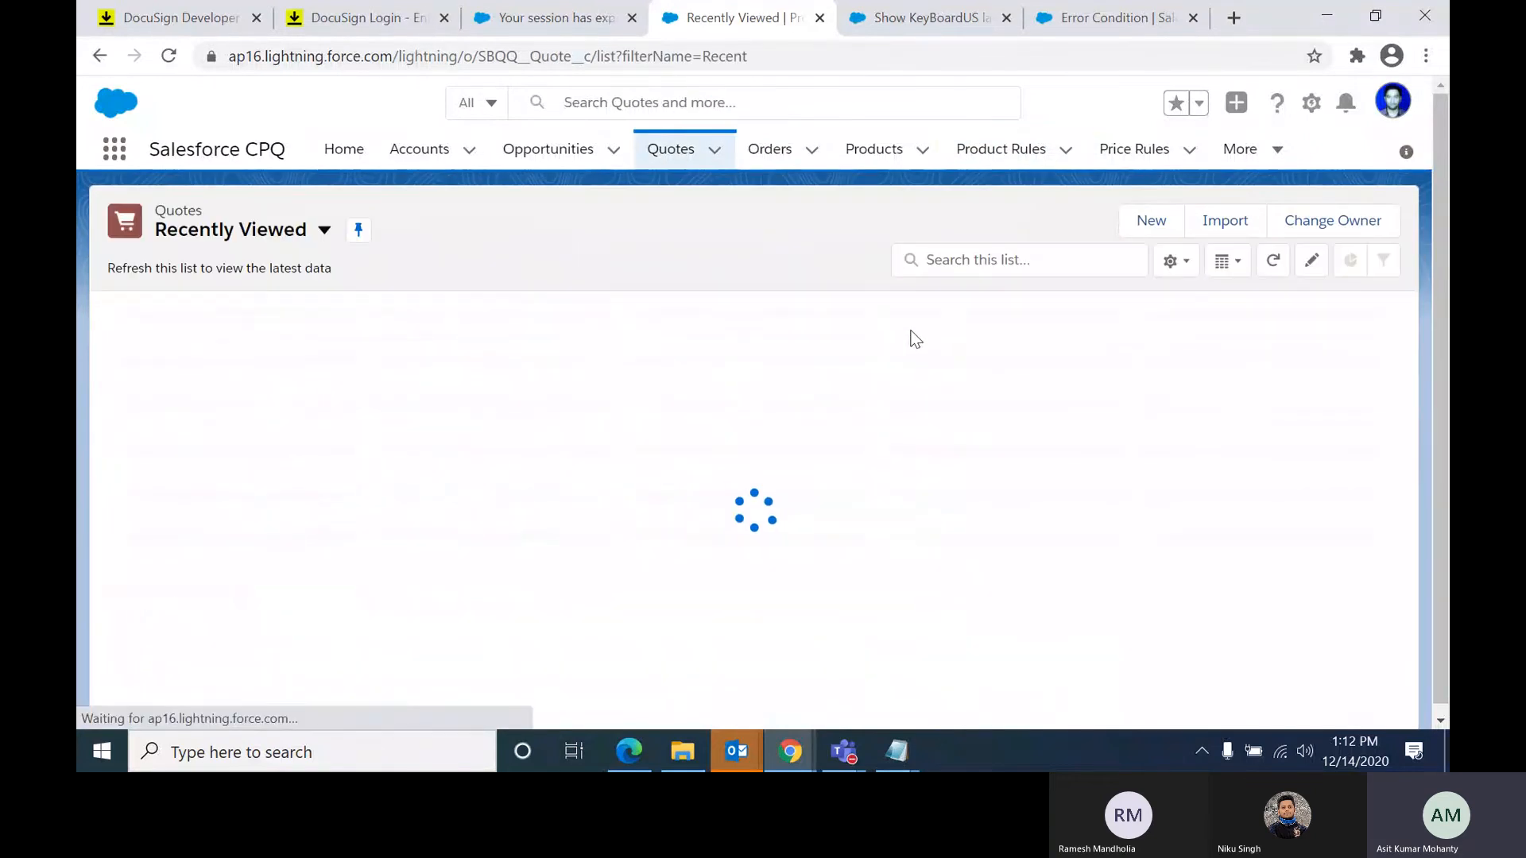
pyautogui.click(237, 345)
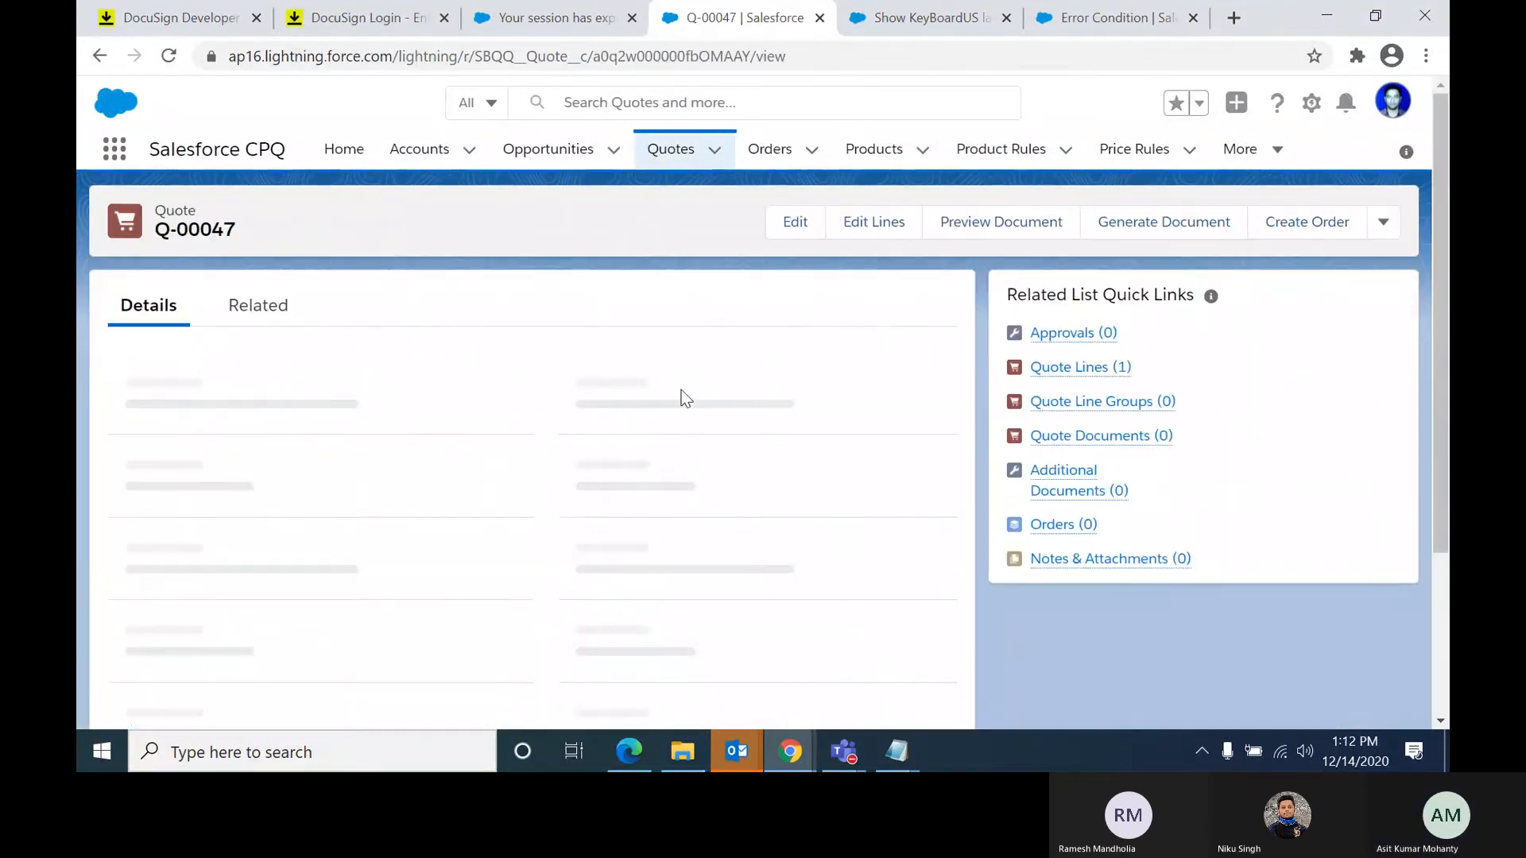
pyautogui.click(873, 222)
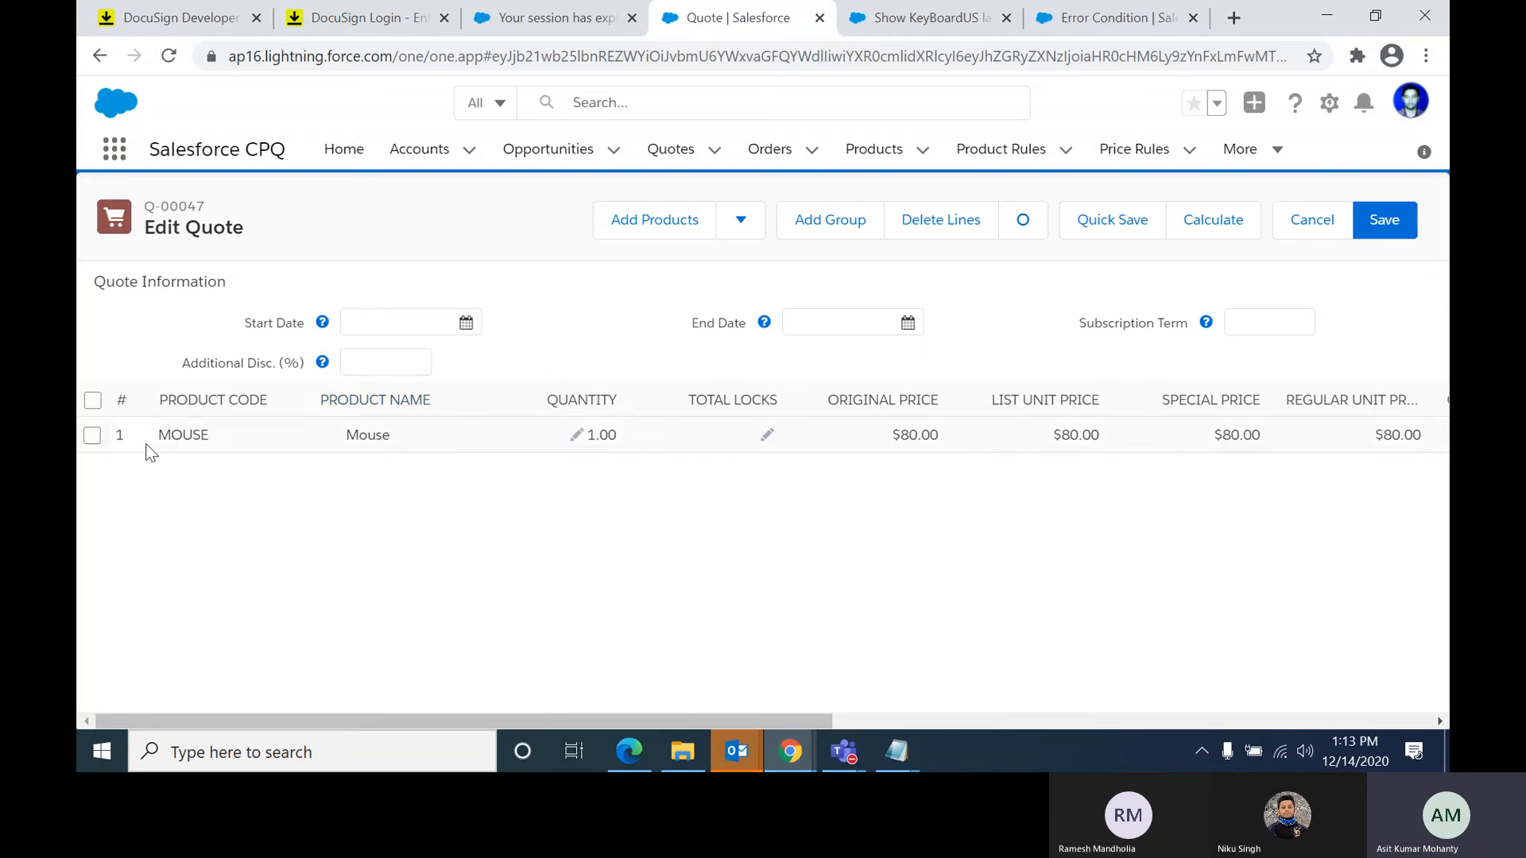
pyautogui.click(92, 400)
pyautogui.click(937, 225)
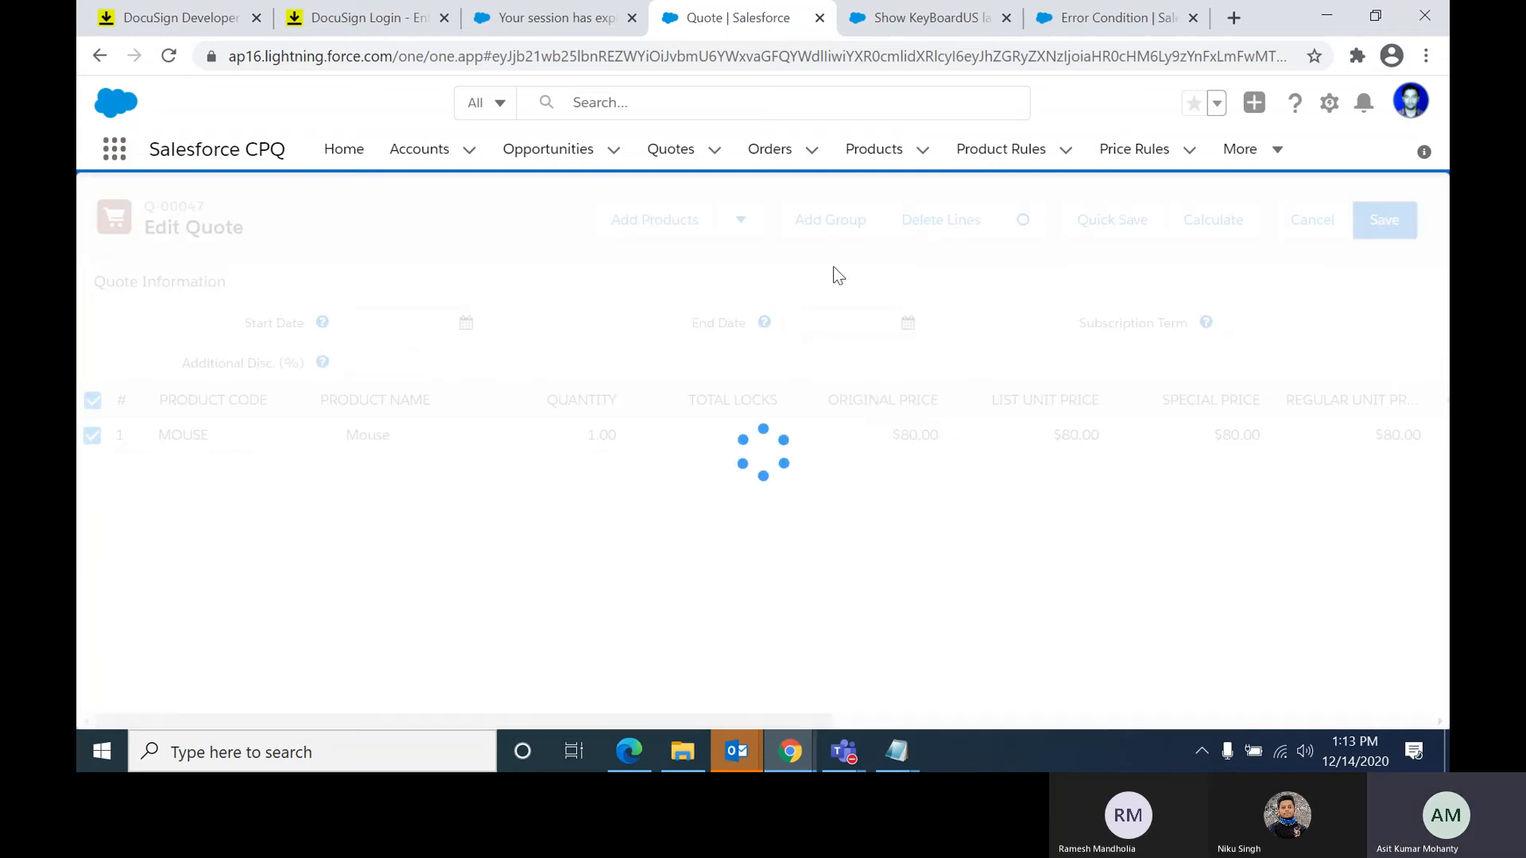
# Step: Add the Telecommuter Workstation product to the quote and open its bundle configuration
pyautogui.click(668, 227)
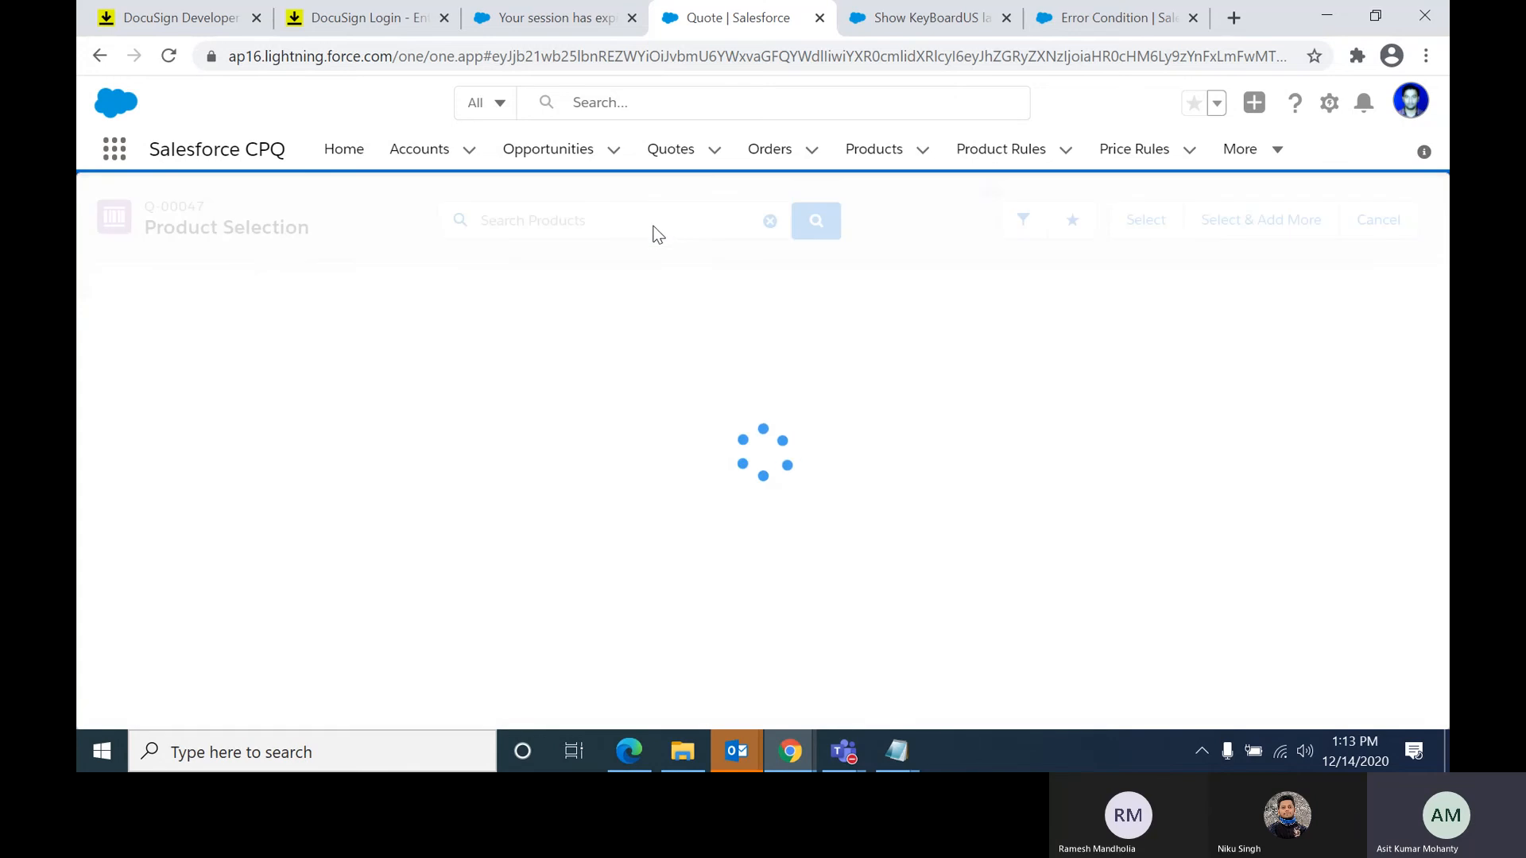
pyautogui.scroll(-20, 196, 352)
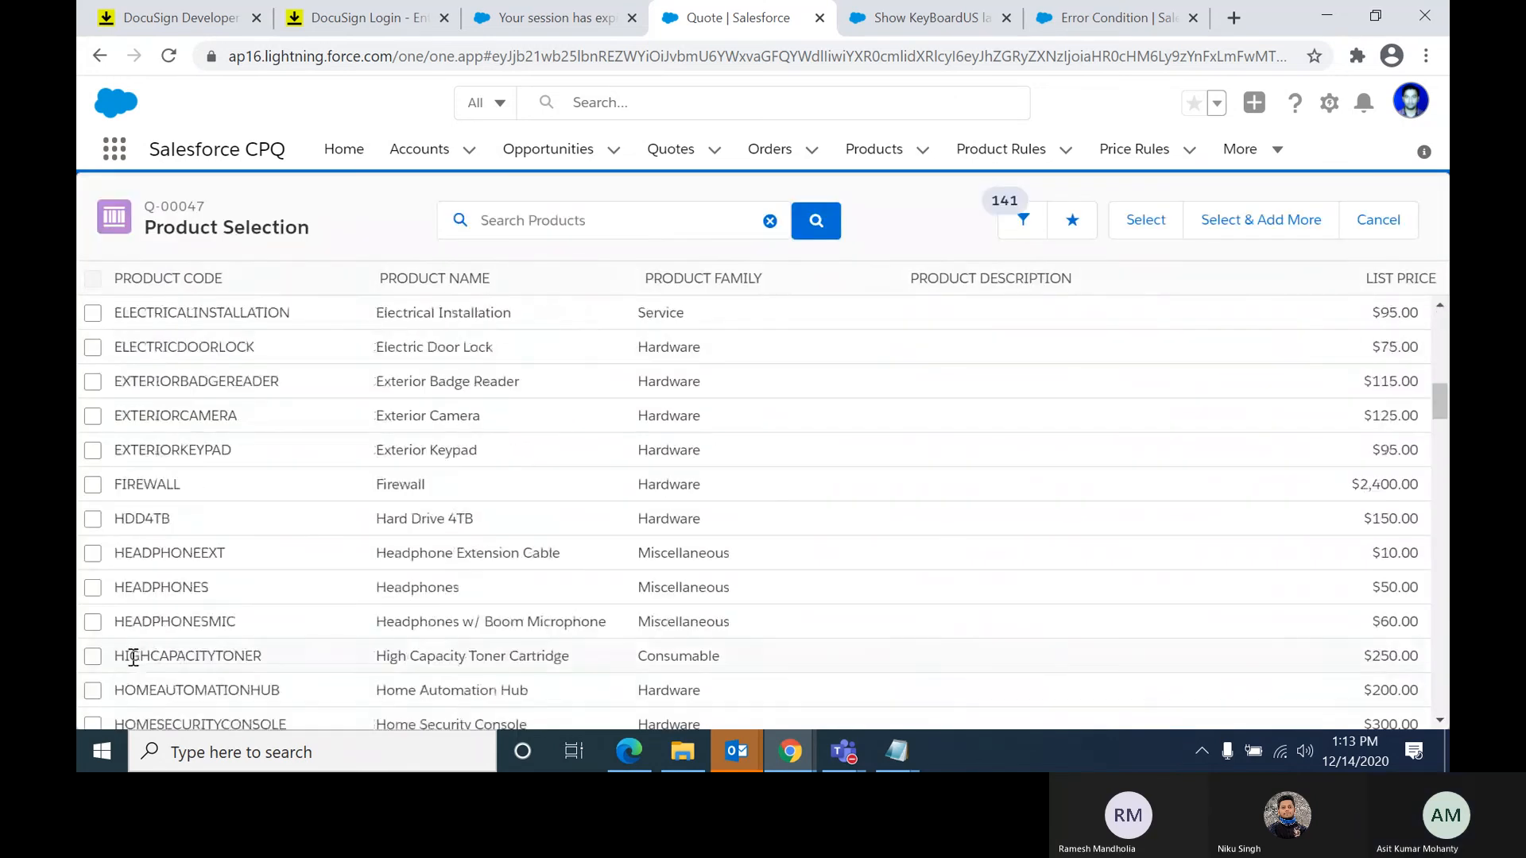
pyautogui.scroll(-5, 135, 652)
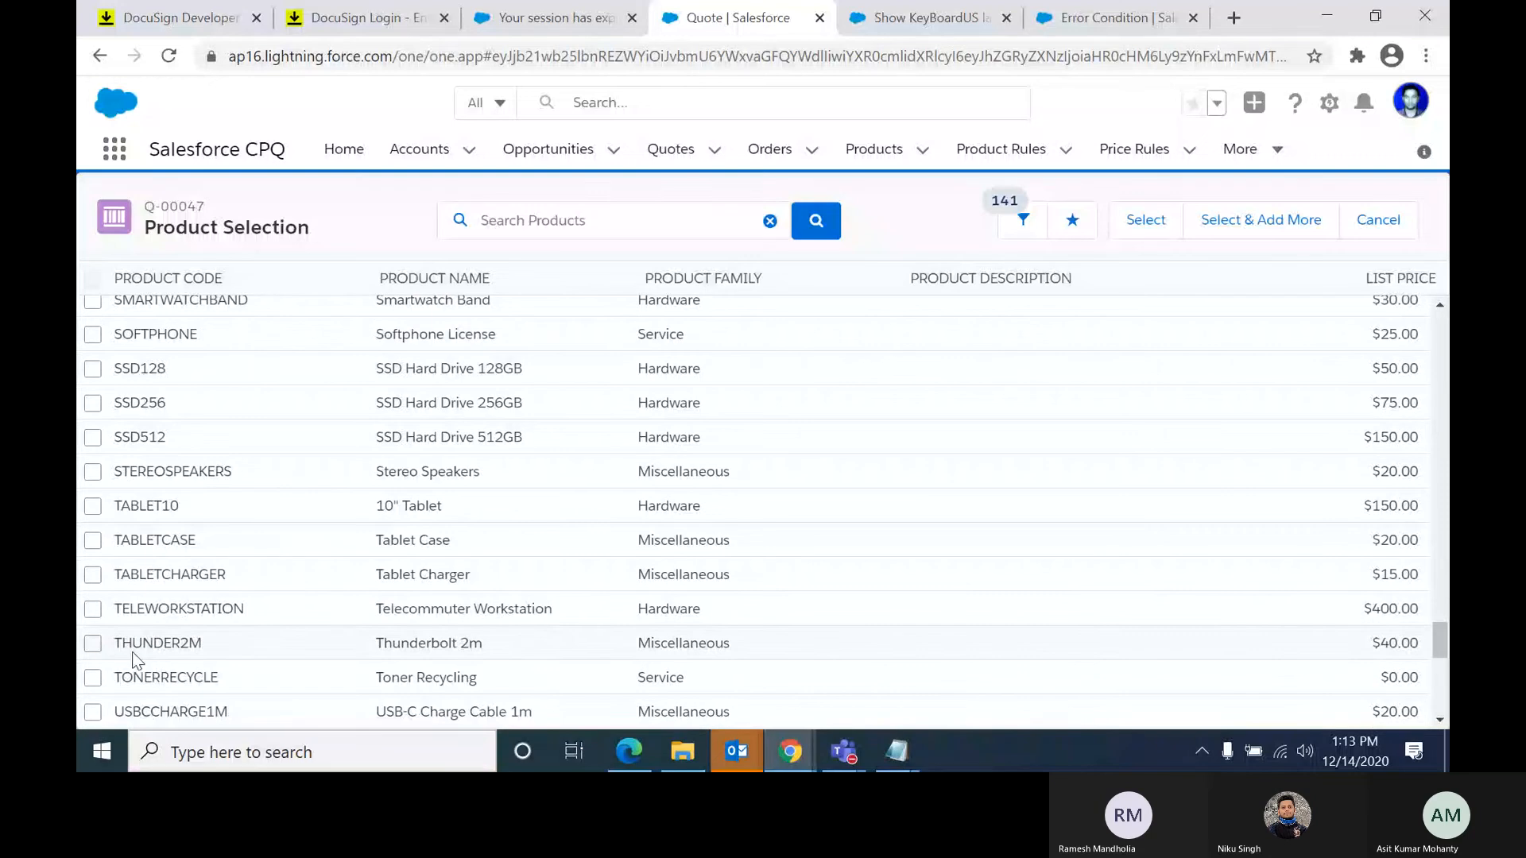
pyautogui.click(92, 609)
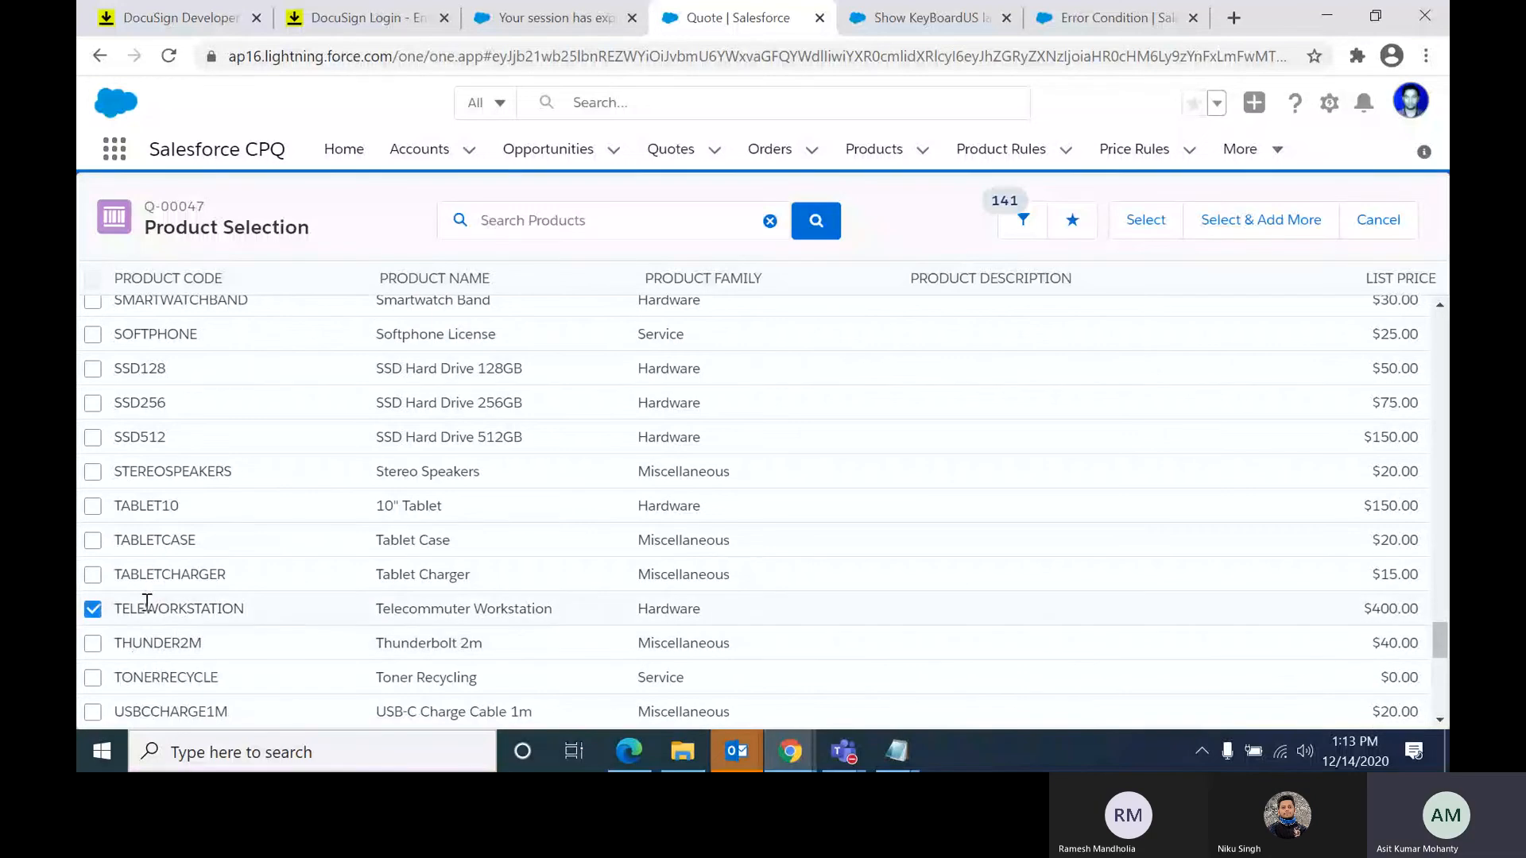
pyautogui.click(1128, 222)
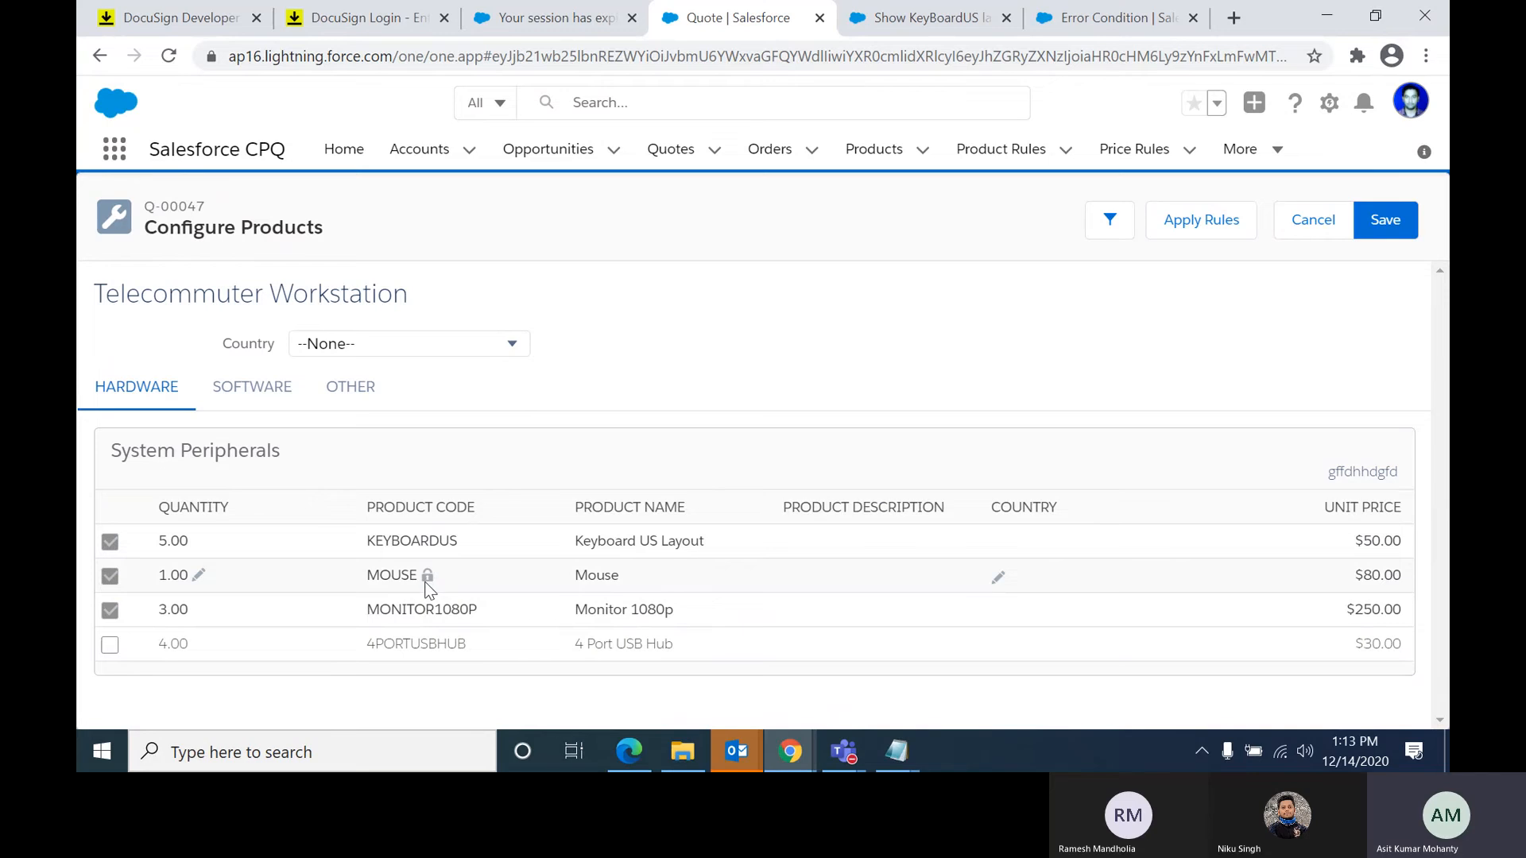
# Step: Set the Telecommuter Workstation's Country to United States to test the product rule on the hardware options
pyautogui.click(511, 342)
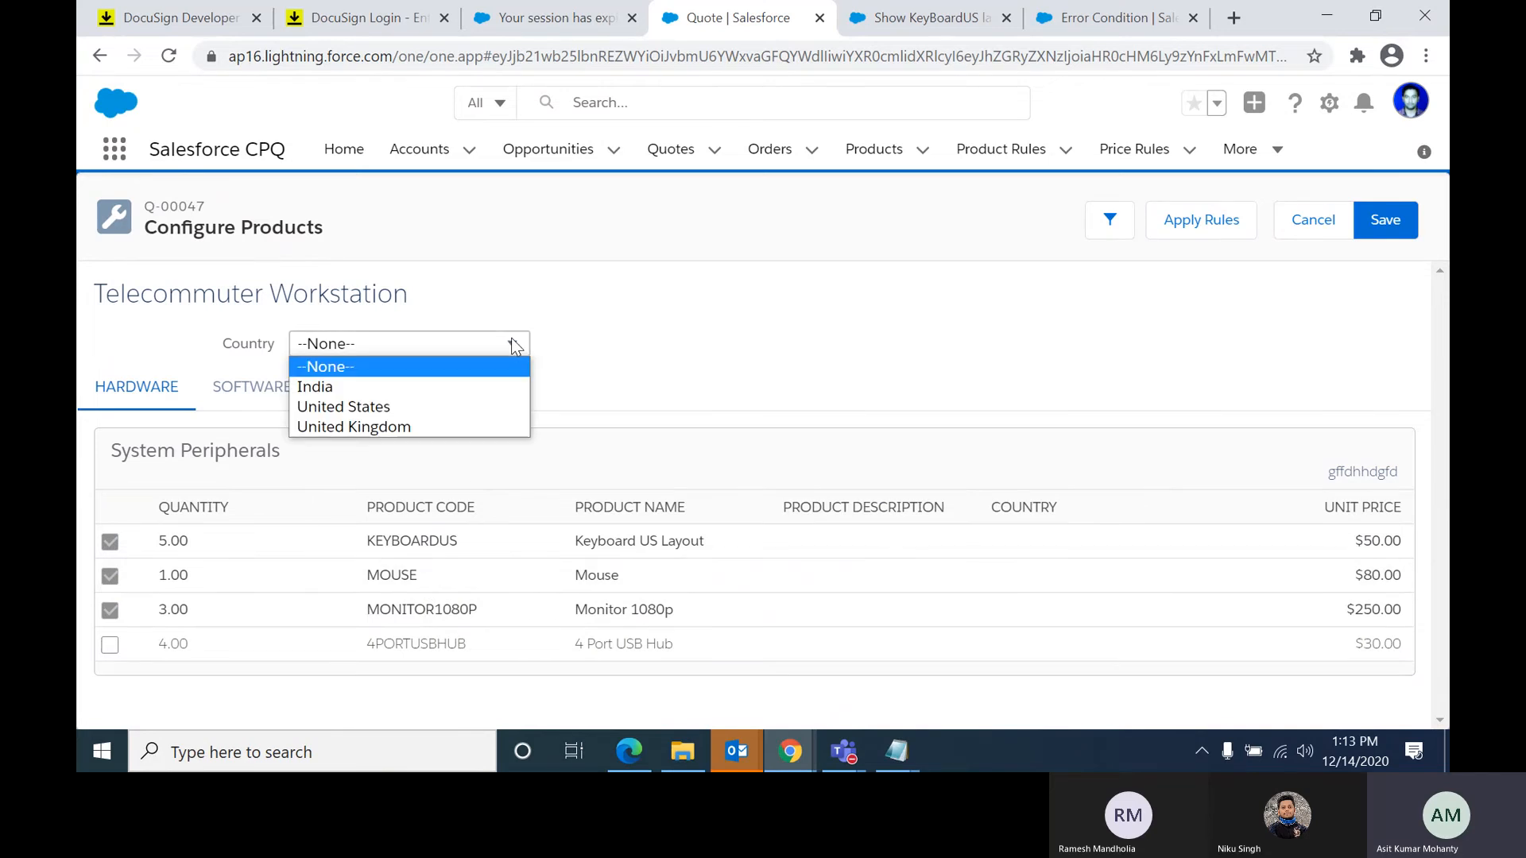
pyautogui.click(488, 405)
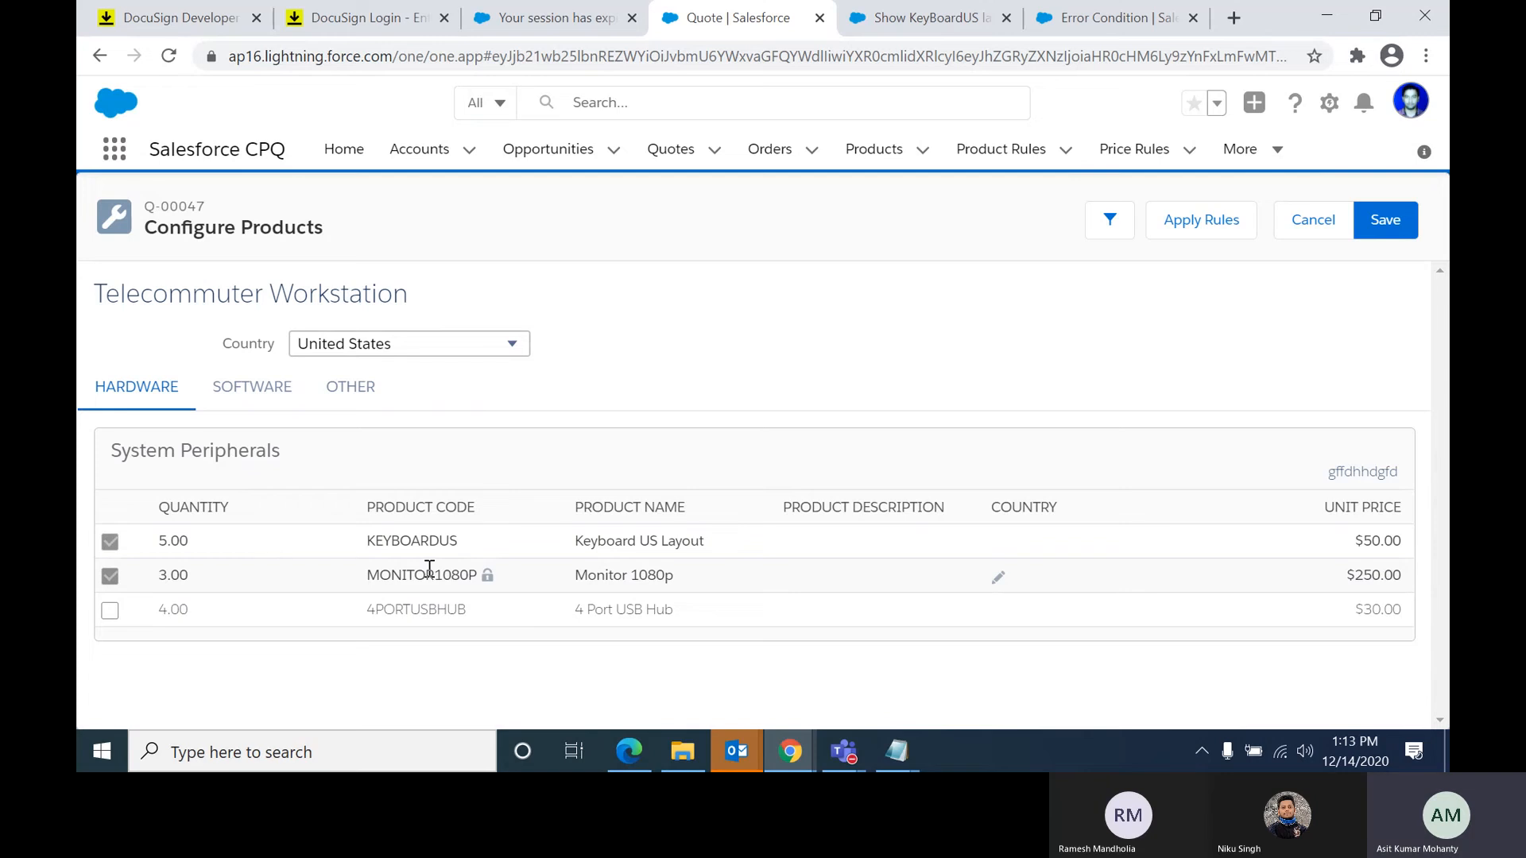
pyautogui.click(505, 349)
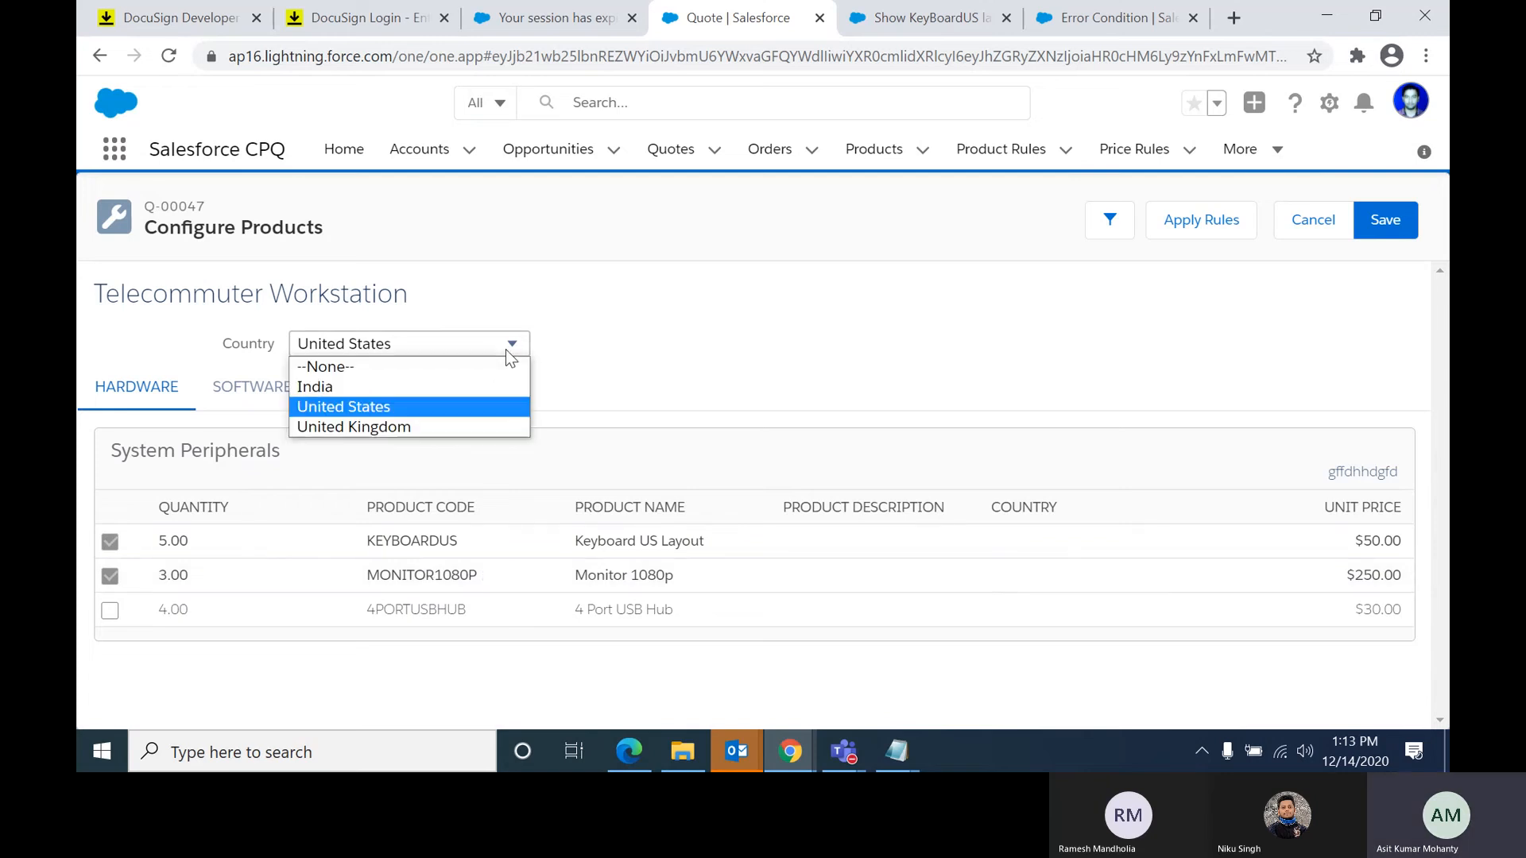
pyautogui.click(486, 404)
# Step: Try India as the Country to compare the hardware options, and return it to United States
pyautogui.click(499, 349)
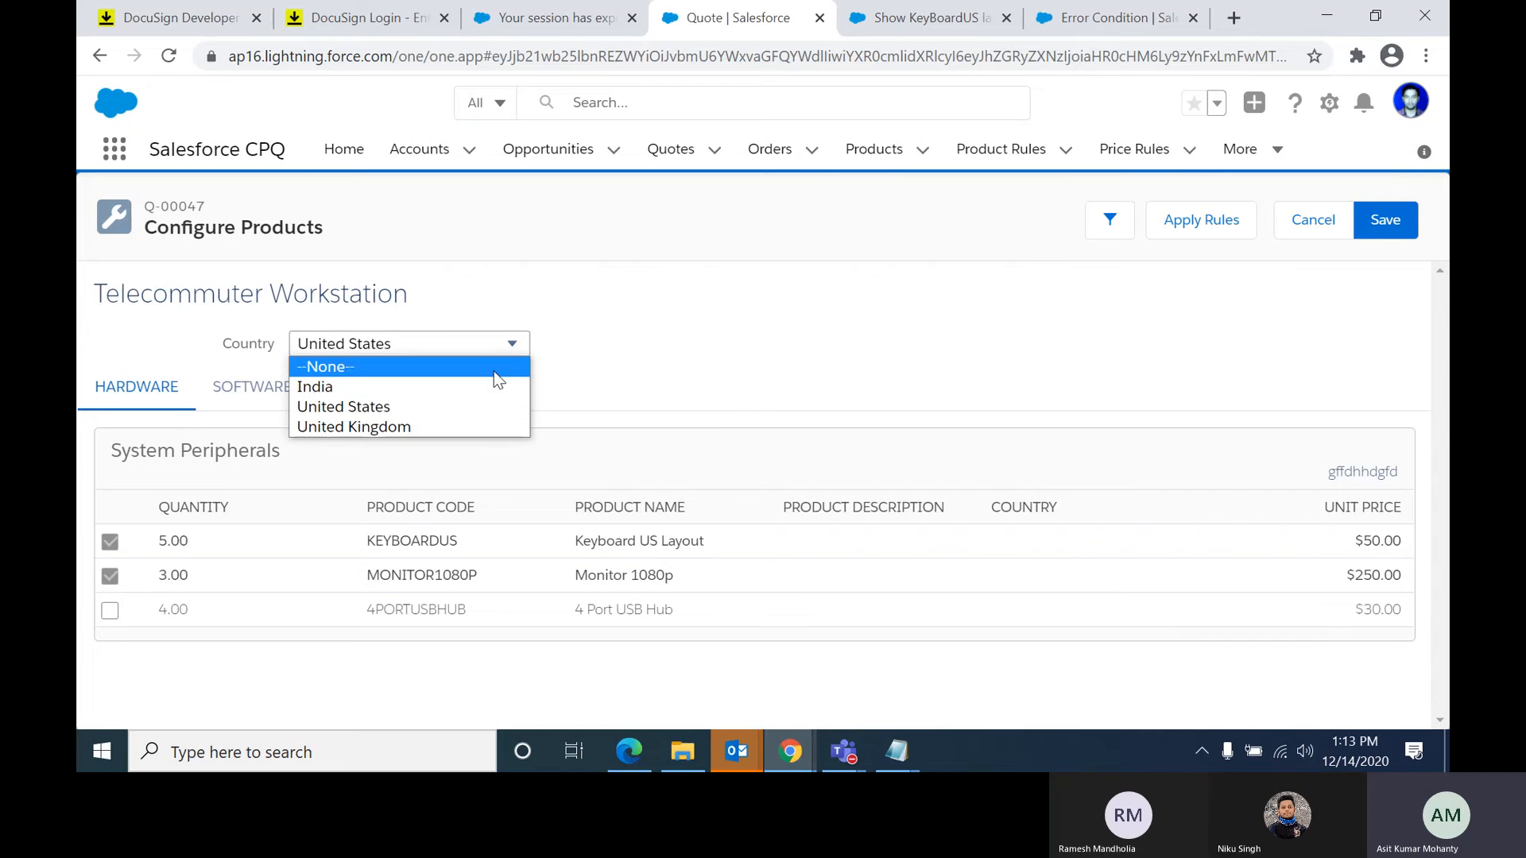
pyautogui.click(484, 385)
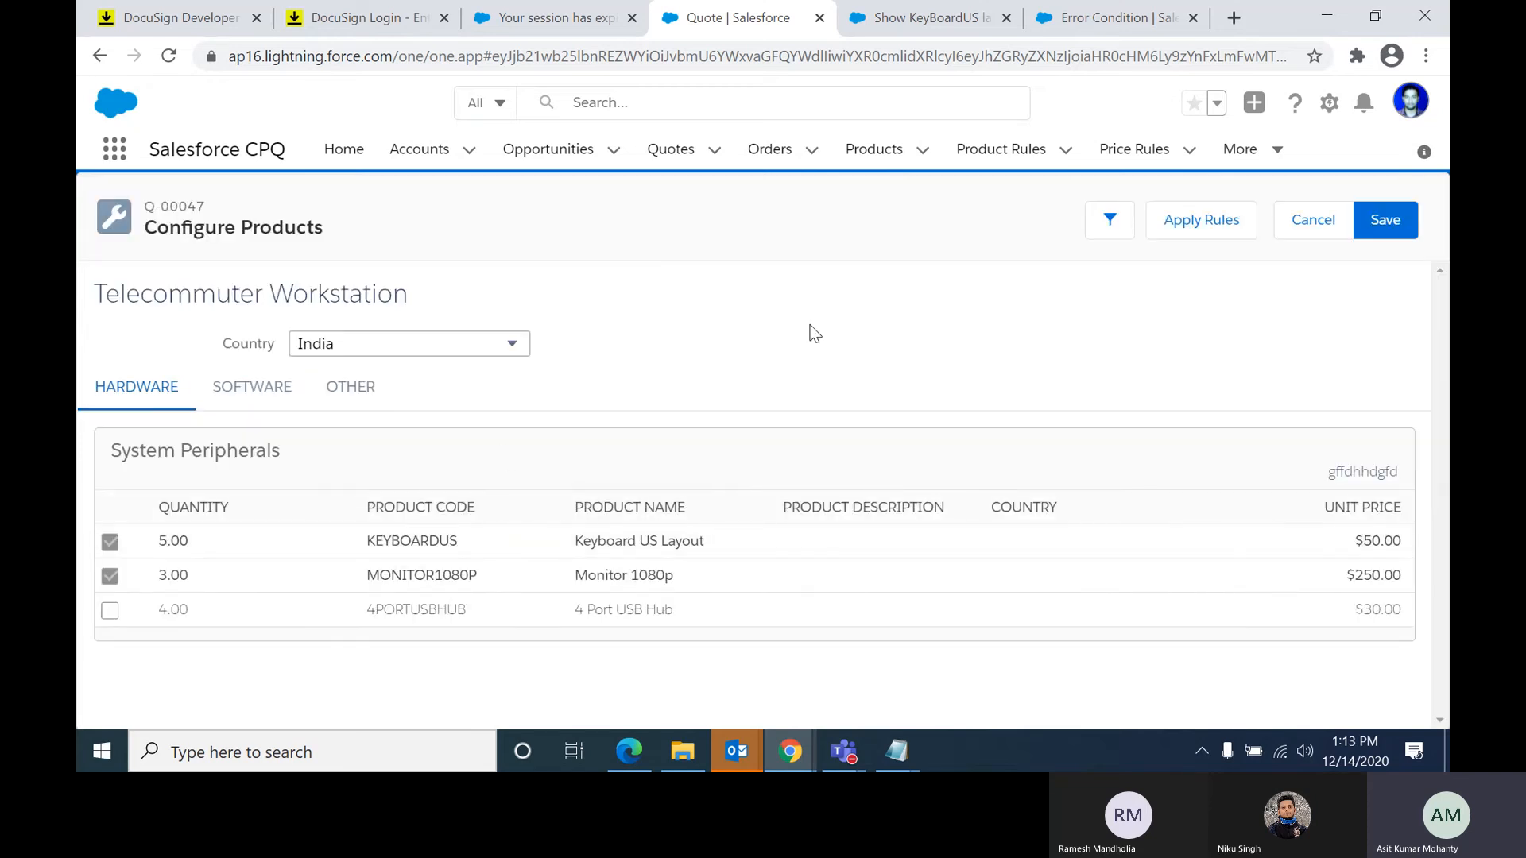
pyautogui.click(445, 343)
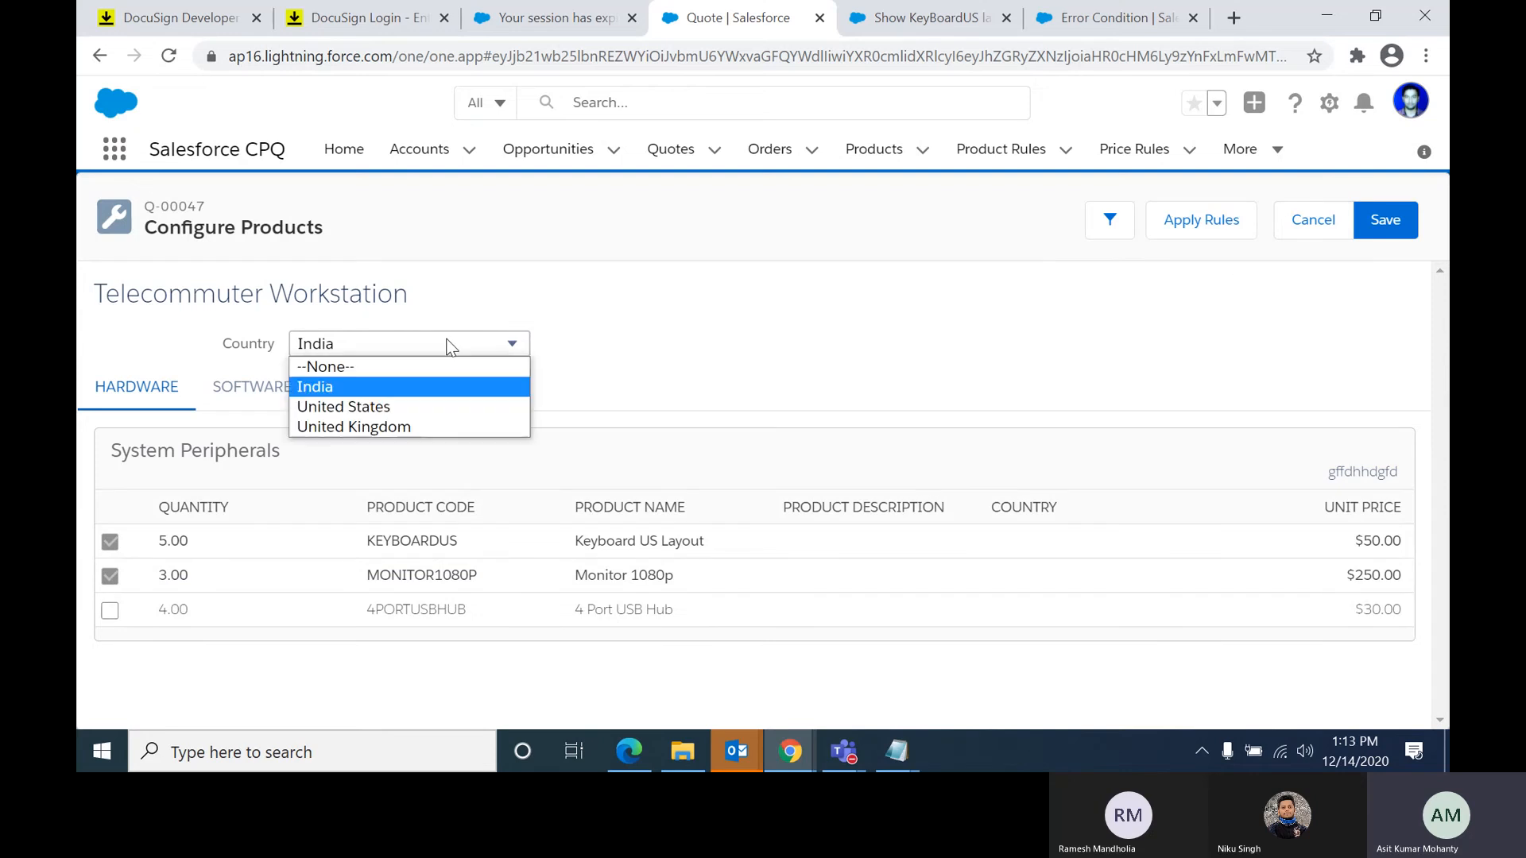
pyautogui.click(410, 408)
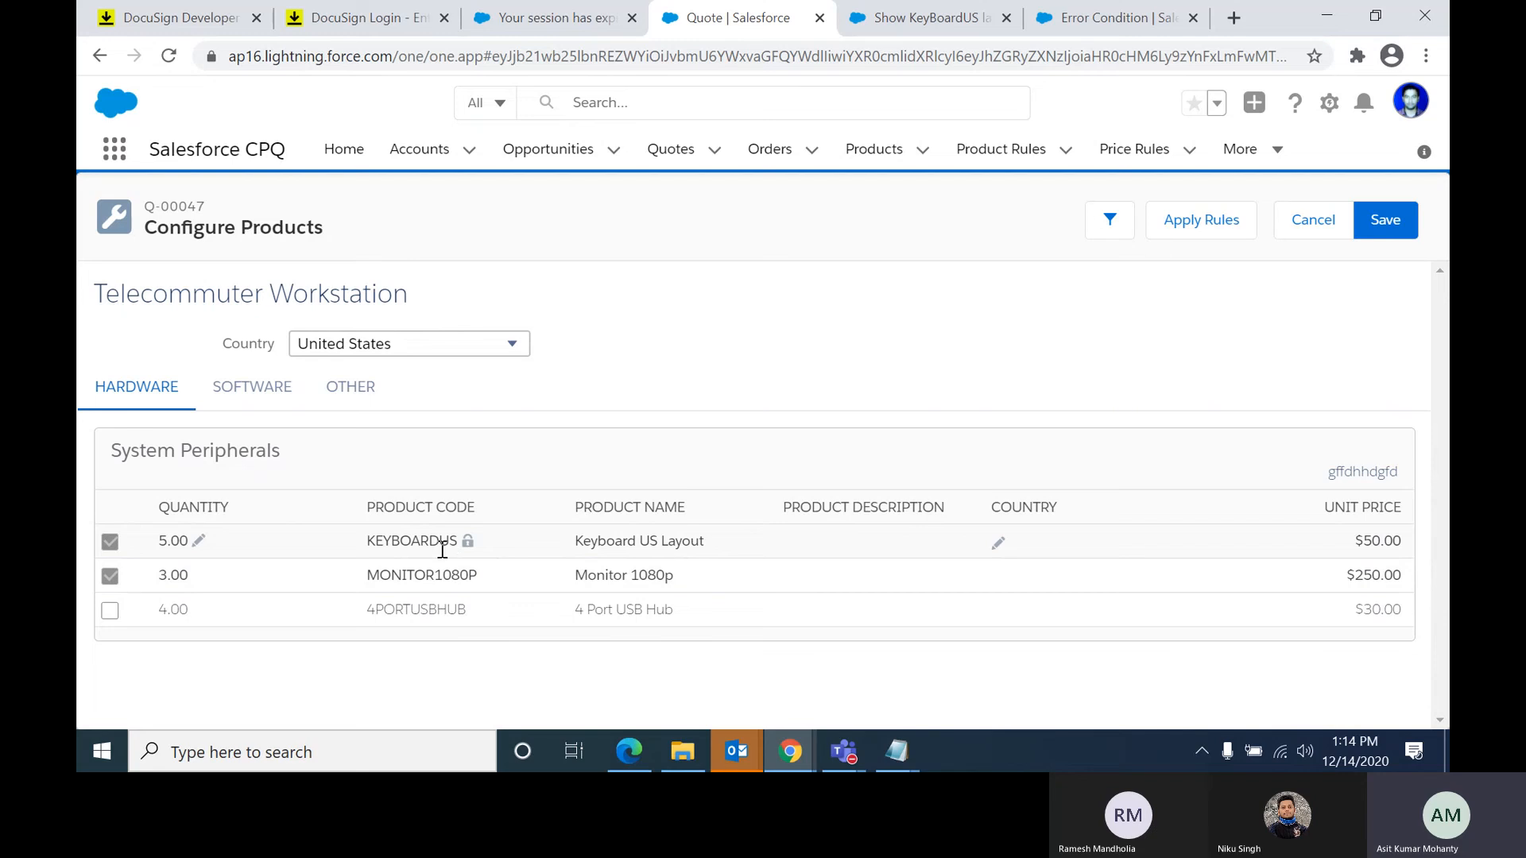
# Step: Save the Telecommuter Workstation configuration and look over its component lines and price columns in the quote line editor
pyautogui.click(1385, 222)
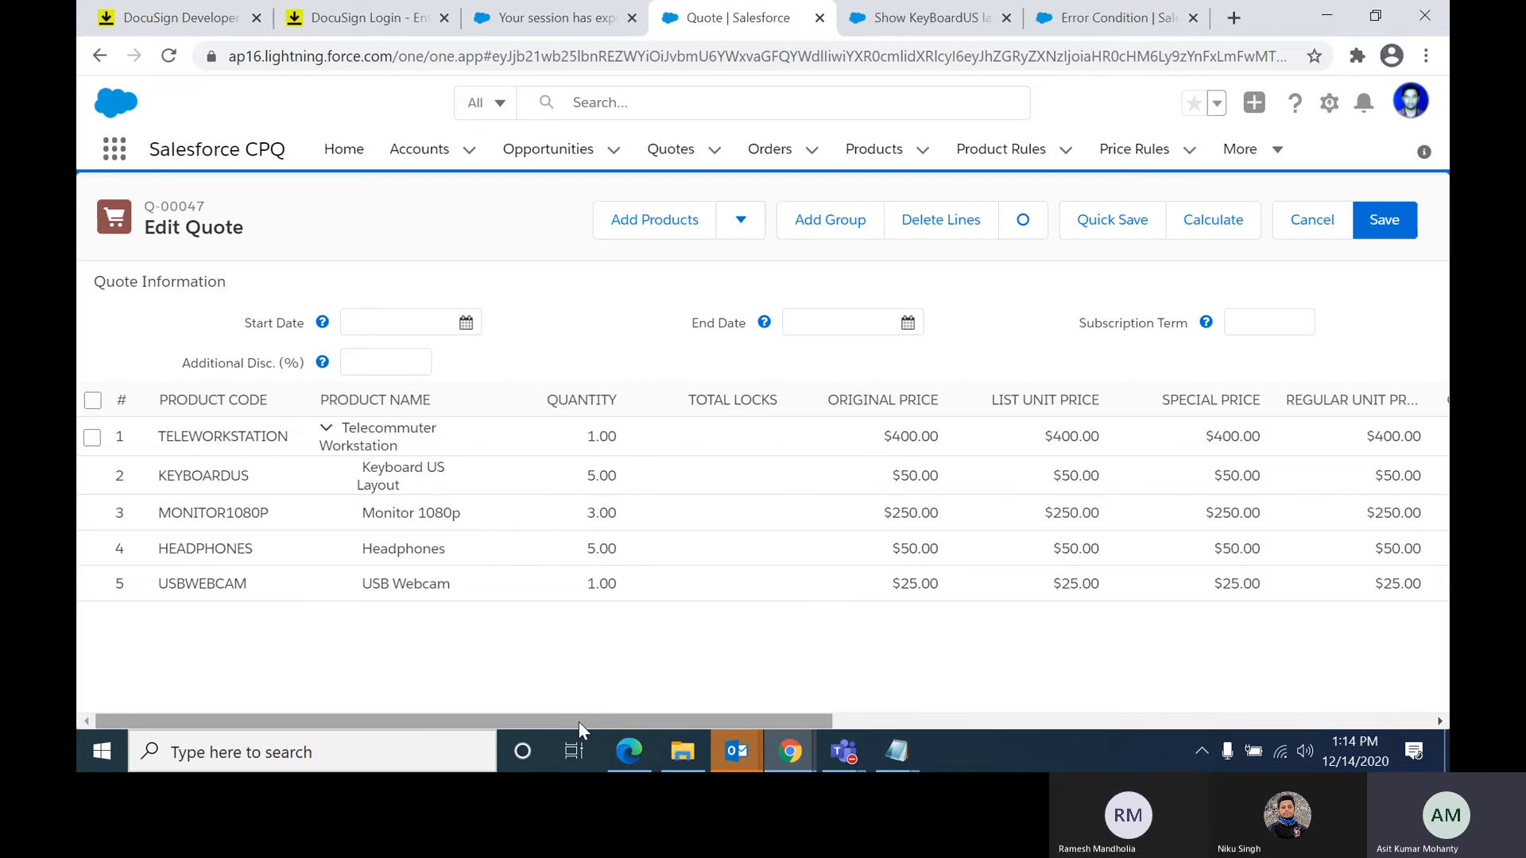
pyautogui.moveTo(580, 721); pyautogui.dragTo(731, 721)
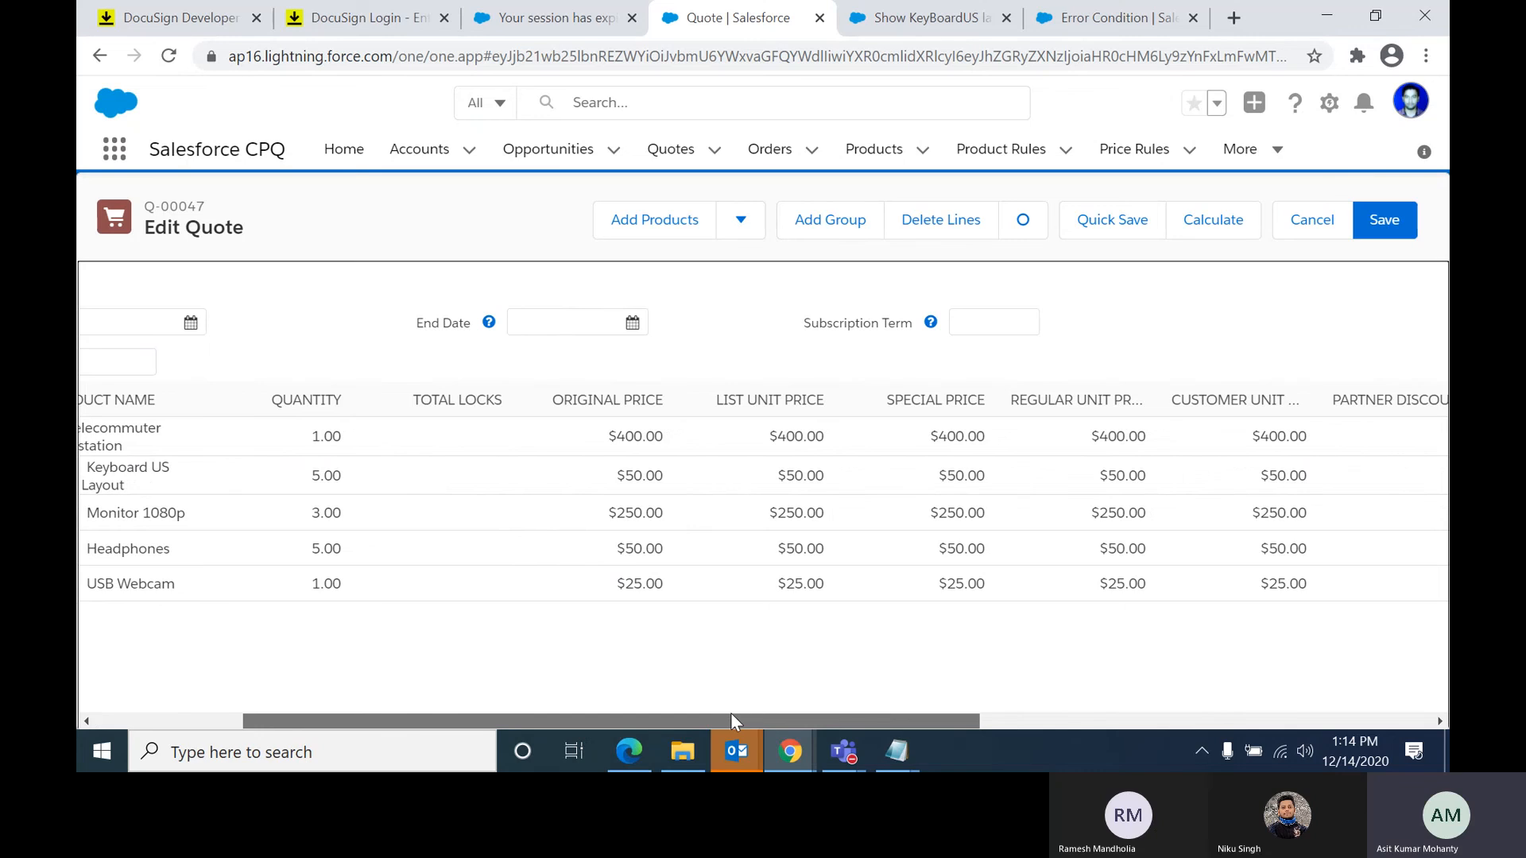
pyautogui.moveTo(731, 713); pyautogui.dragTo(440, 729)
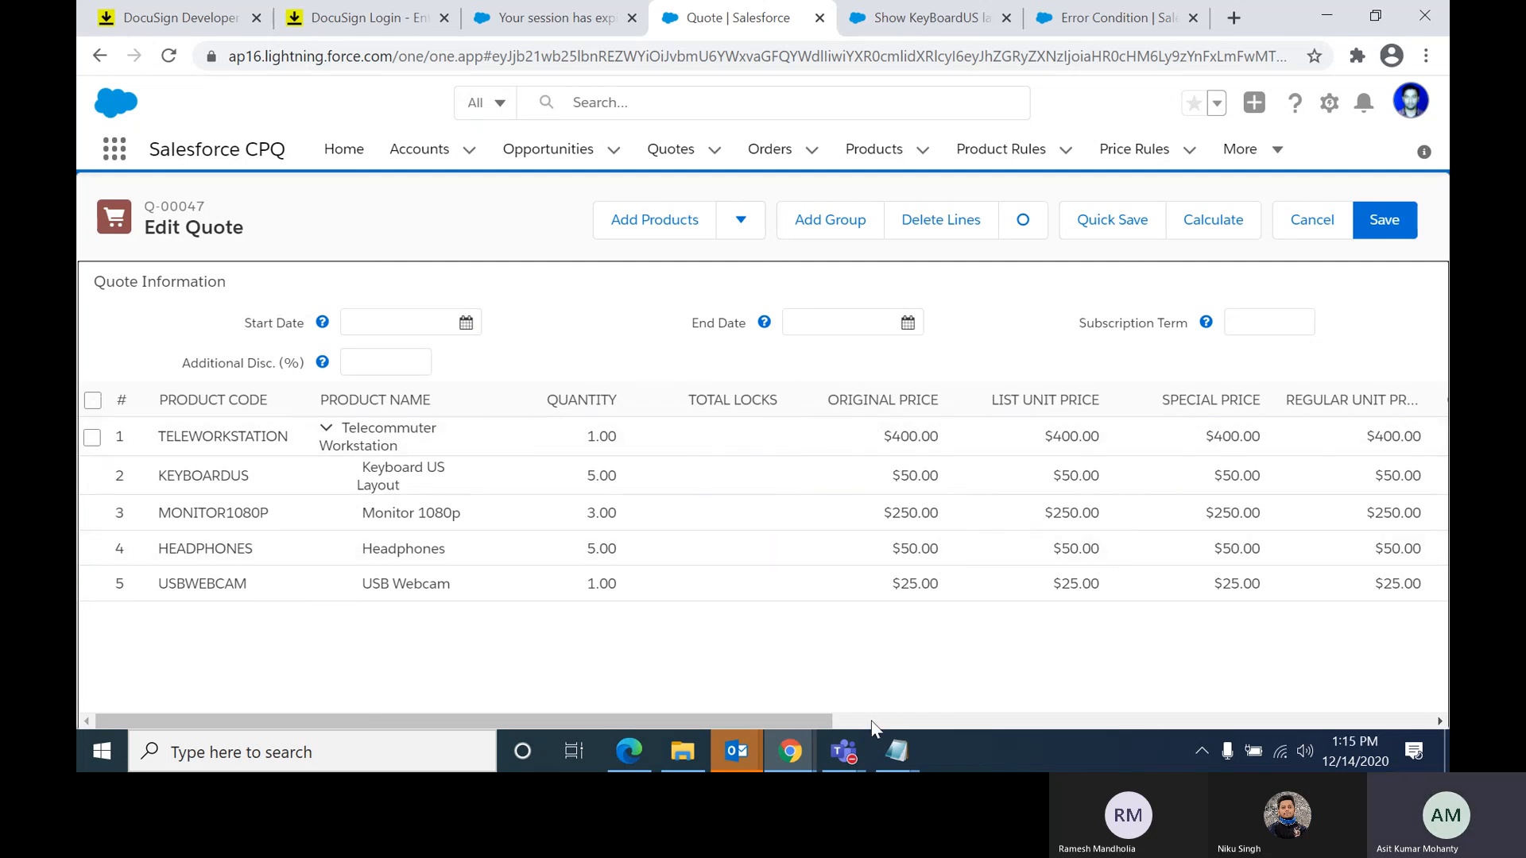
# Step: Switch to the Salesforce CPQ KT meeting in Microsoft Teams and request to stop its recording
pyautogui.moveTo(866, 741)
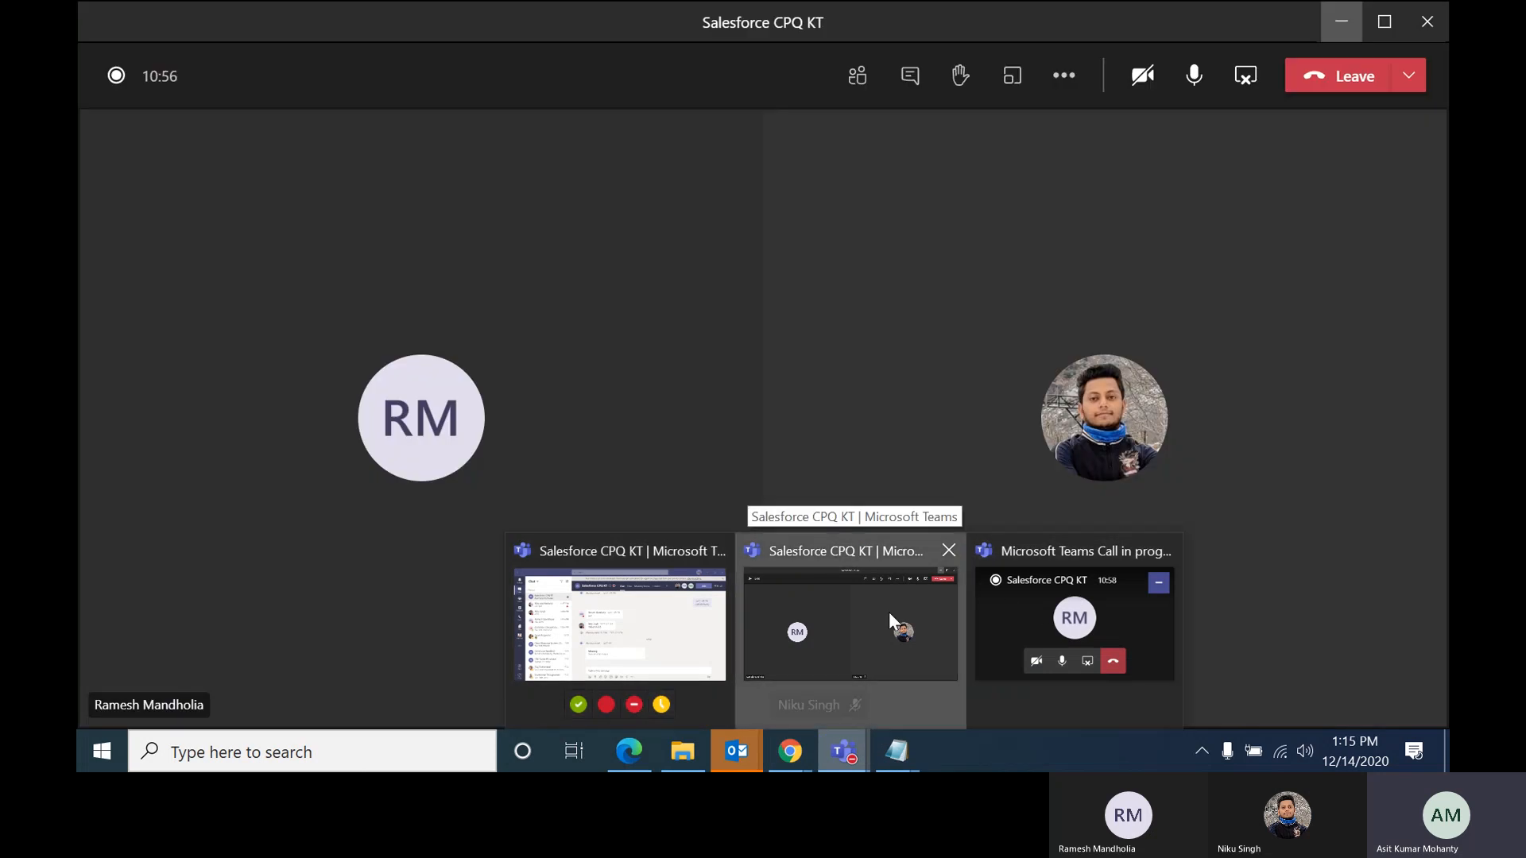
pyautogui.click(888, 612)
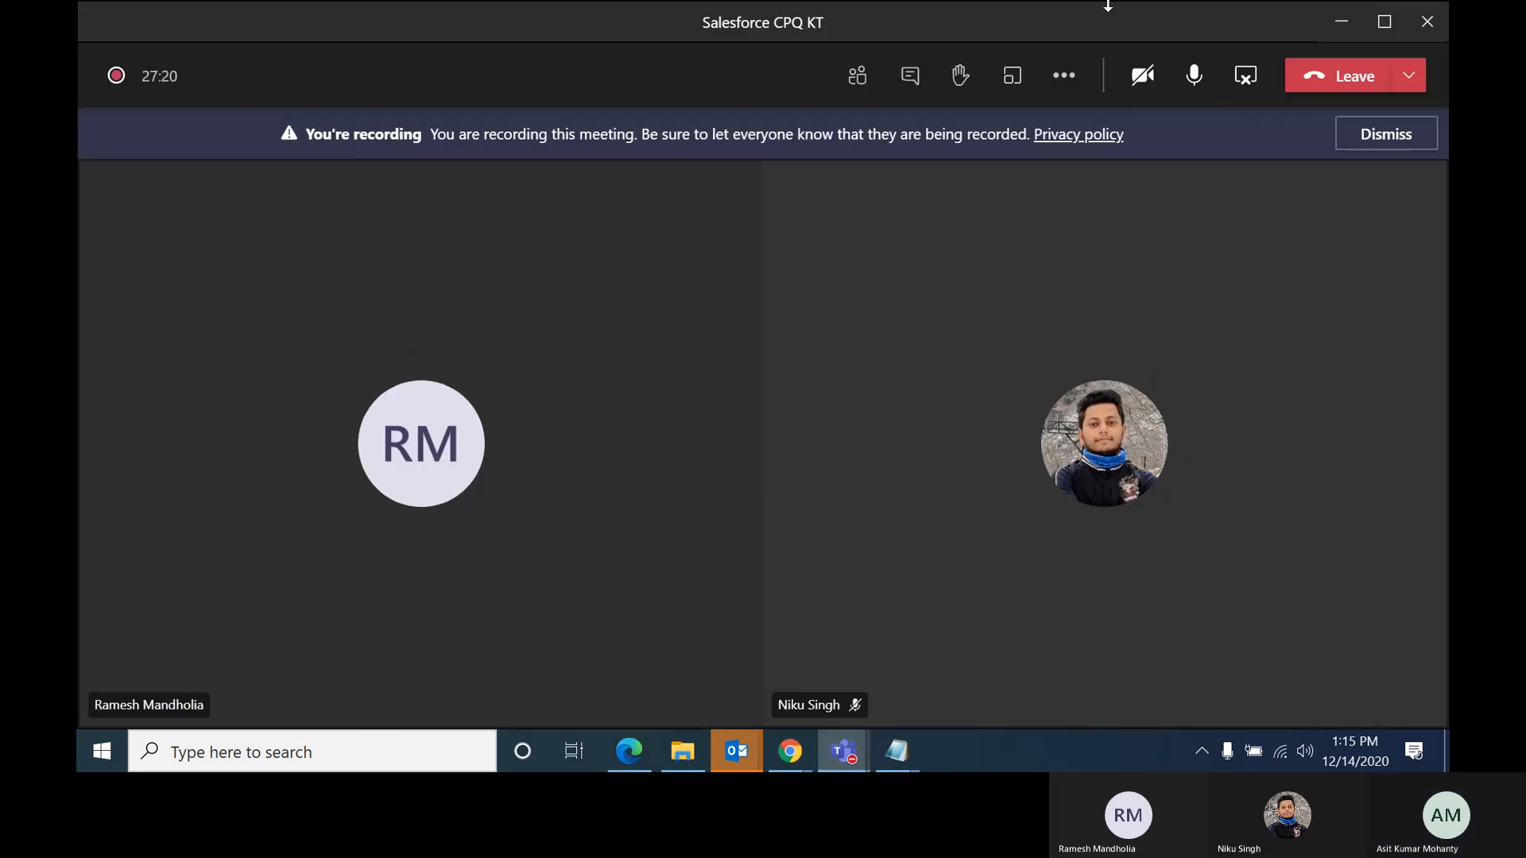
pyautogui.click(1079, 74)
pyautogui.click(1092, 599)
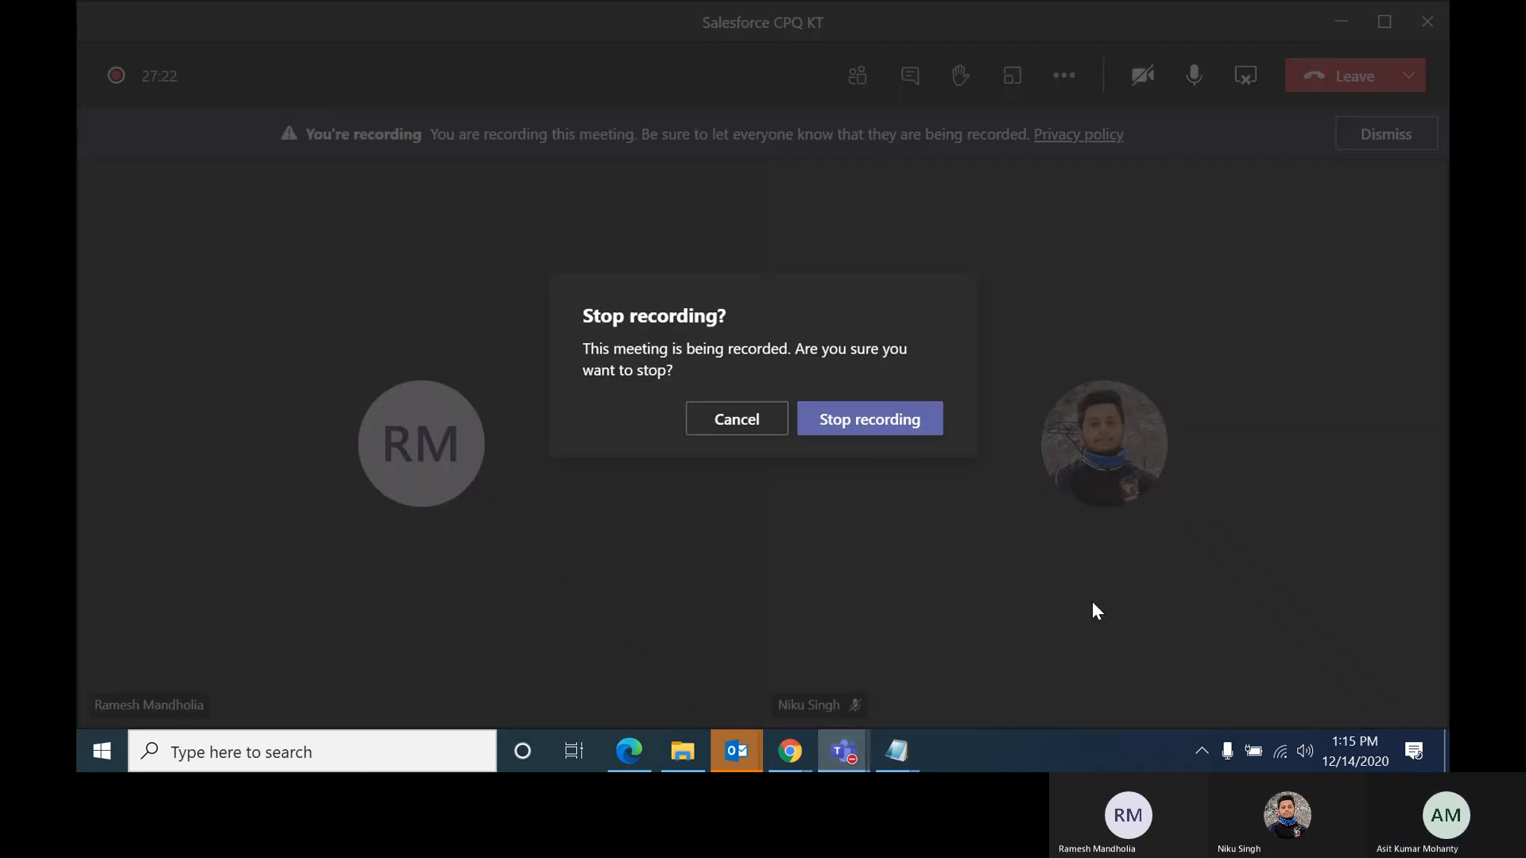